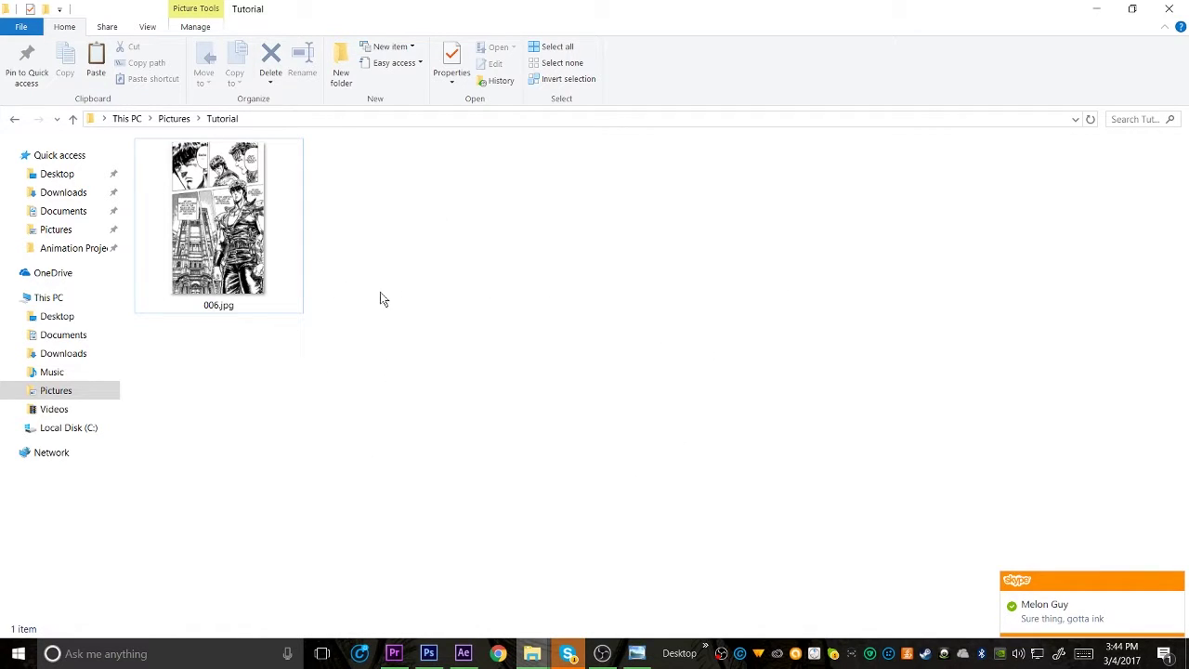
Open 006.jpg from the Tutorial folder in Photoshop and convert its Background into a regular layer with the default settings.
double_click(248, 279)
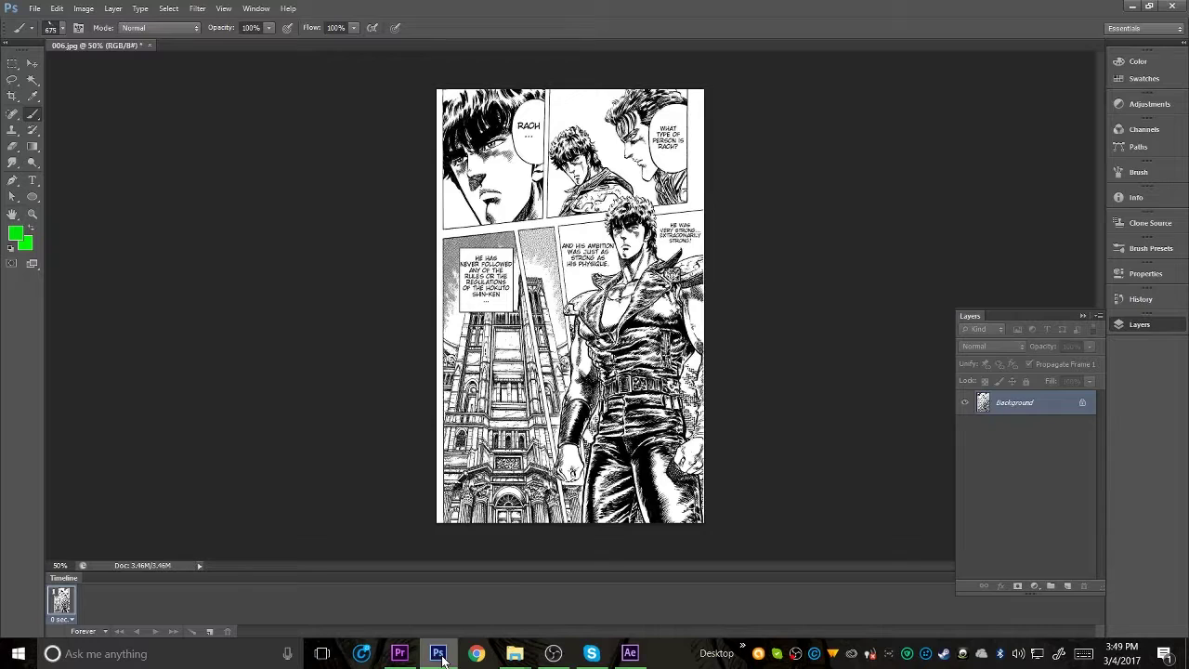
mouse_move(441, 658)
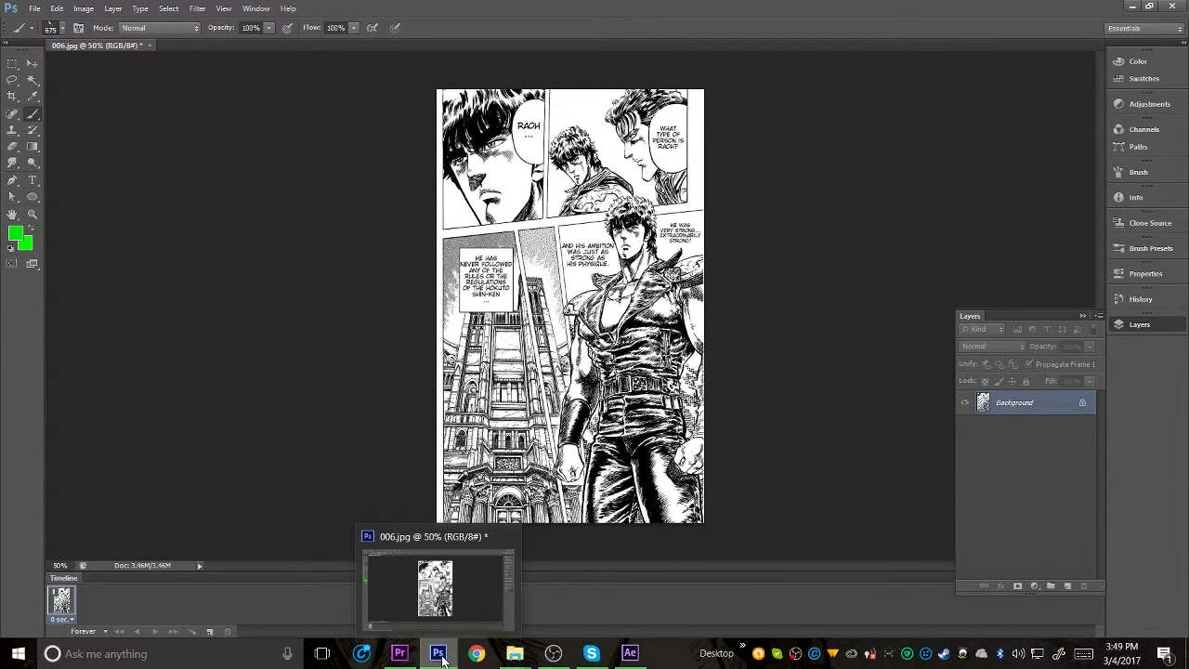
double_click(1065, 401)
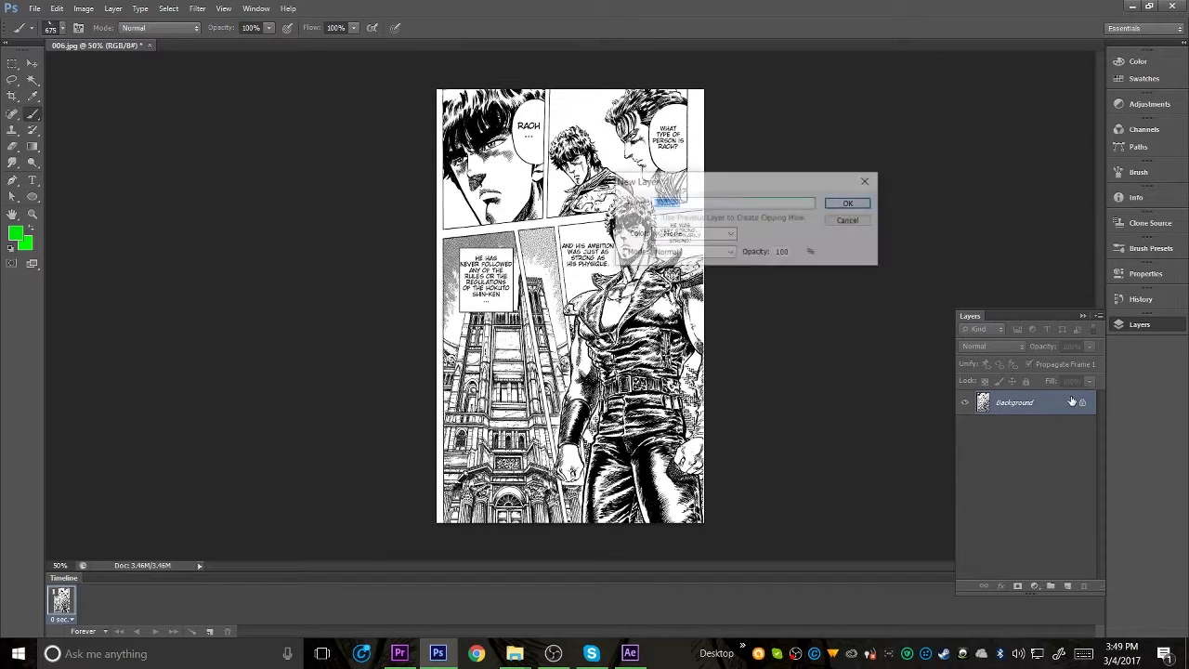
left_click(850, 205)
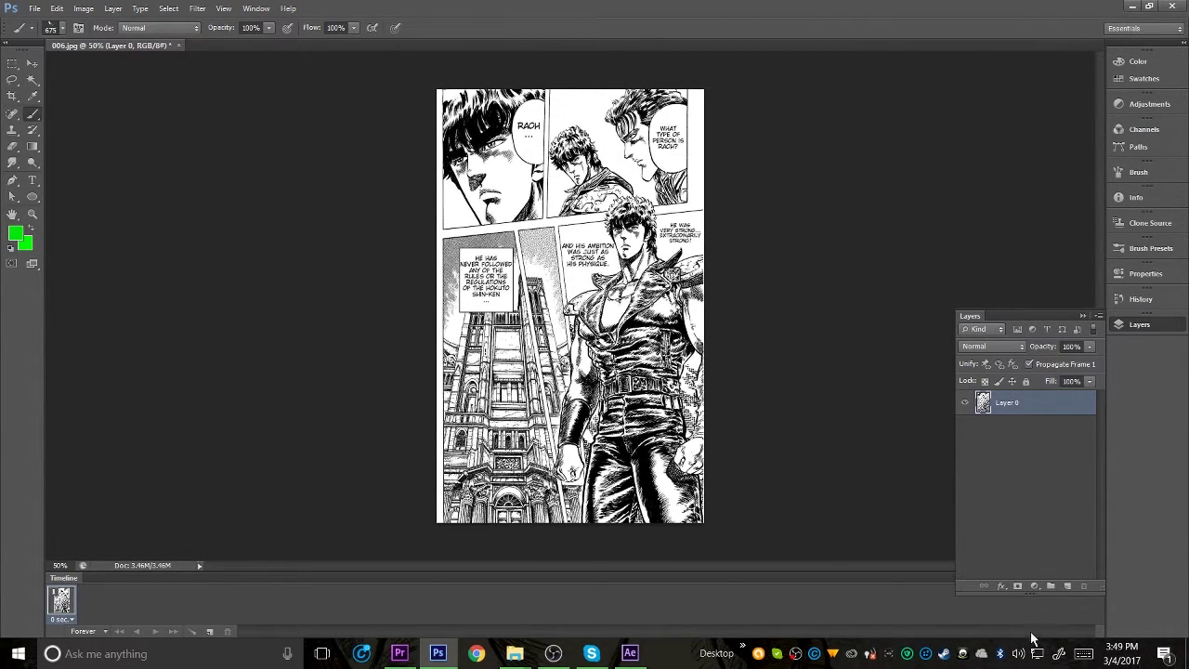
Add a new empty layer above Layer 0, without keeping any layer group.
left_click(1051, 586)
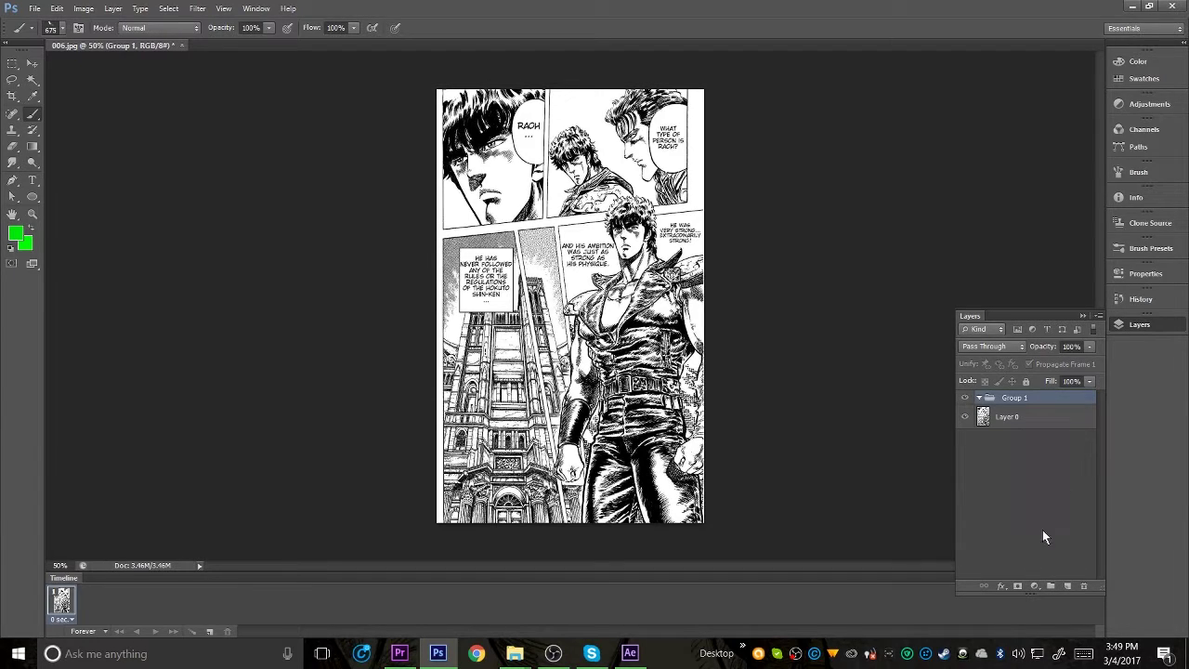
left_click(1084, 585)
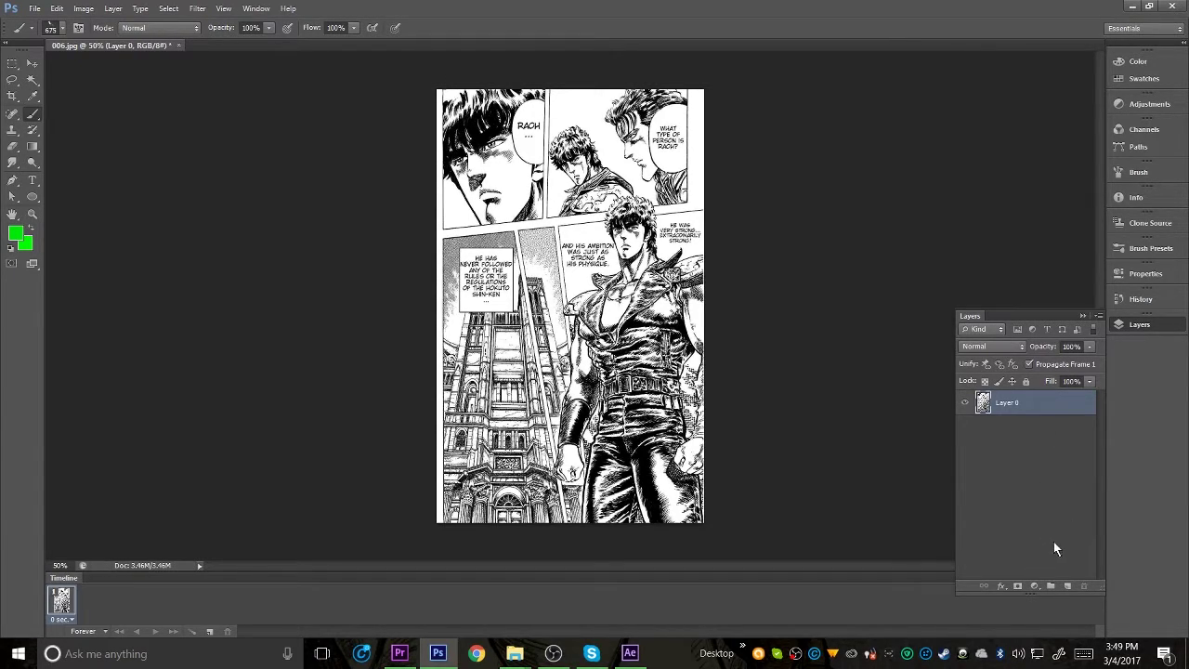
left_click(1066, 585)
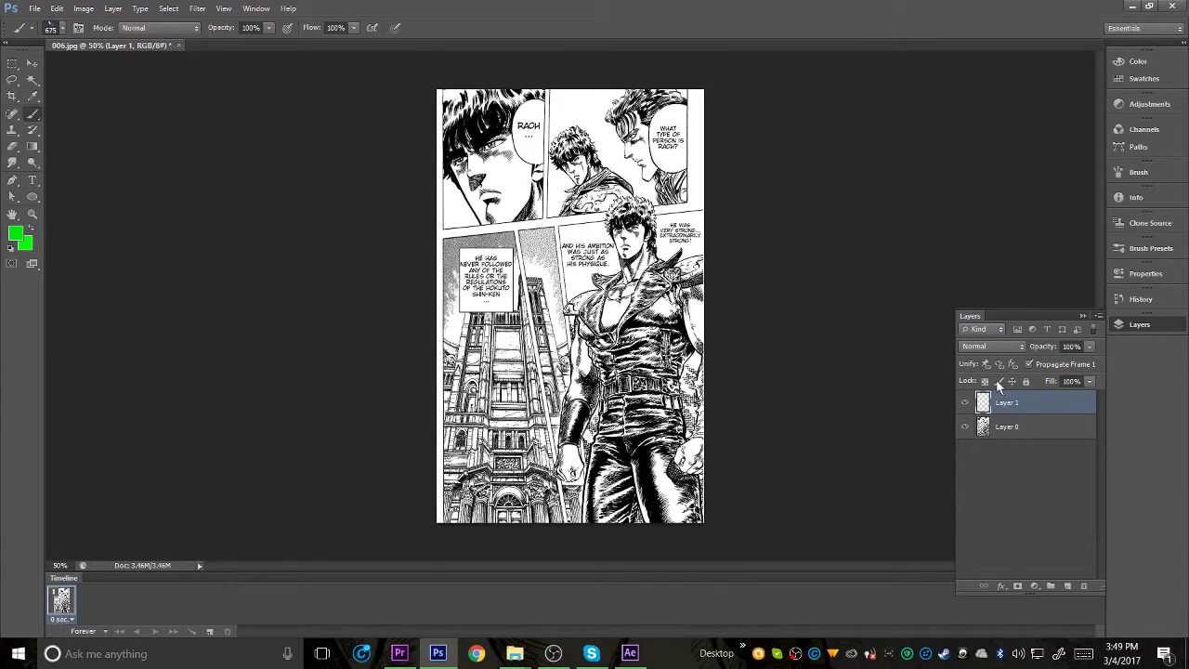
Duplicate Layer 0 under the default name, hide the original Layer 0 and make Layer 1 the active layer.
right_click(1049, 428)
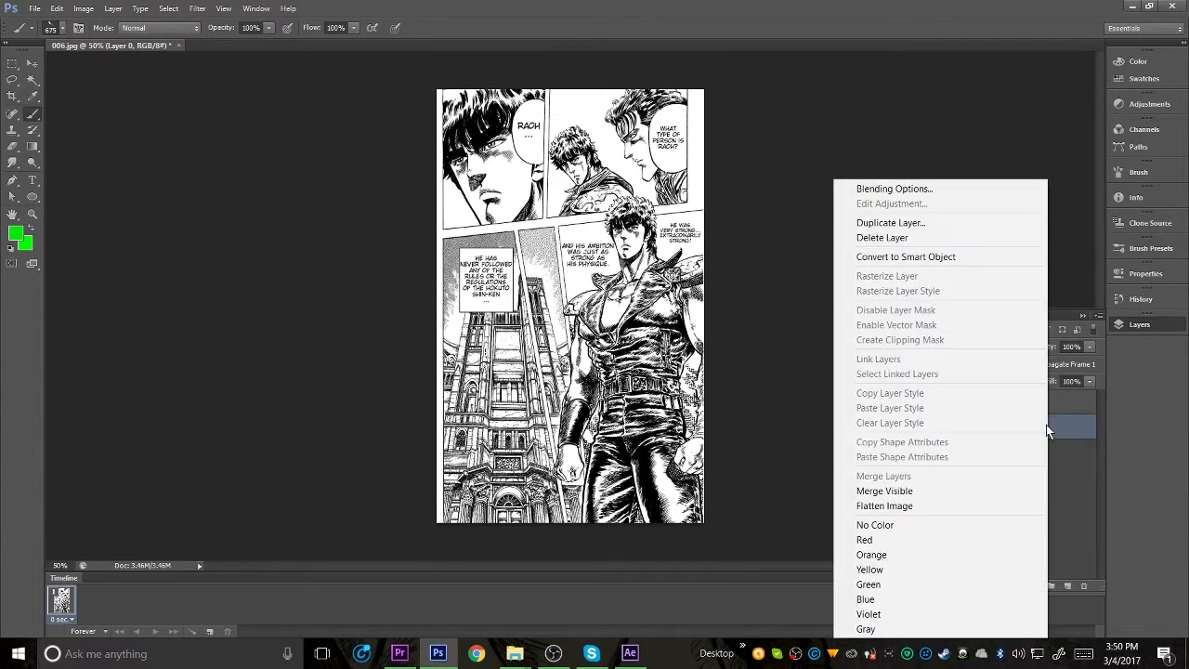
left_click(910, 222)
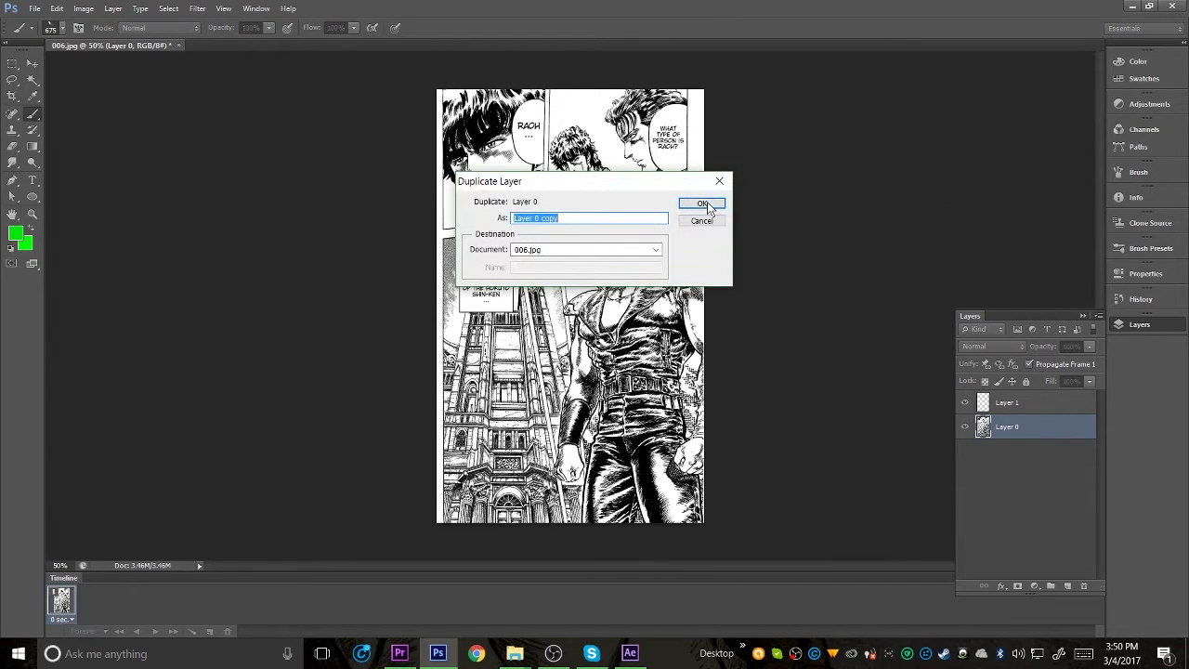
key("Return")
left_click(1030, 453)
left_click(965, 451)
key("alt+bracketright")
key("alt+bracketright")
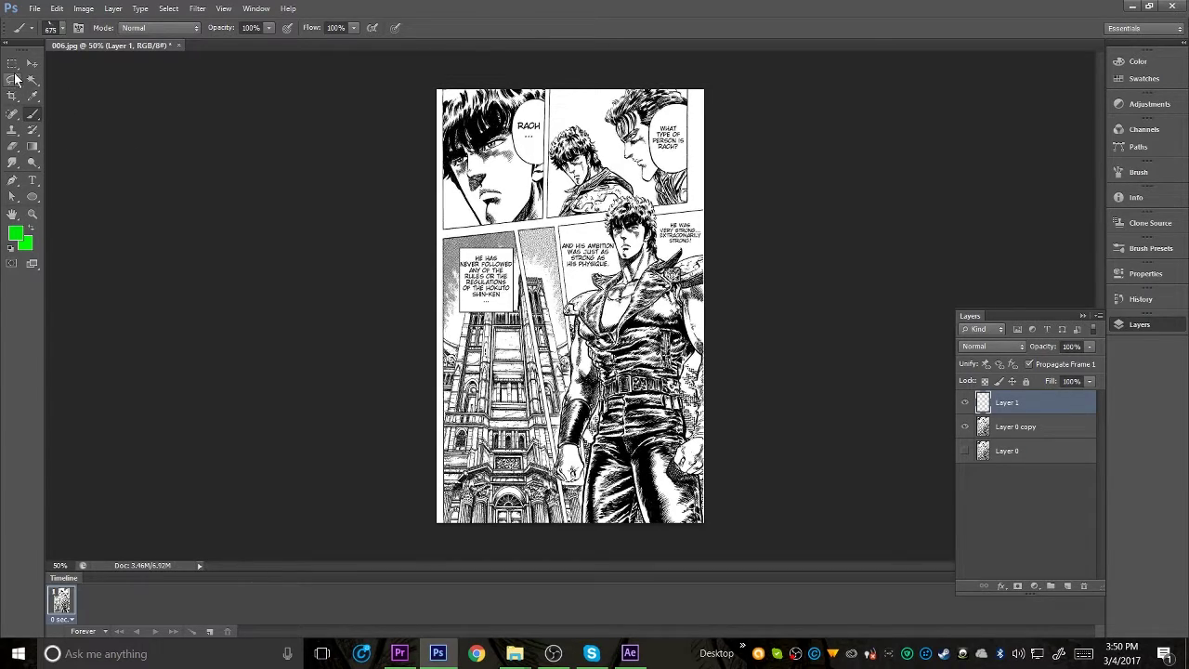
left_click_drag(9, 82, 127, 97)
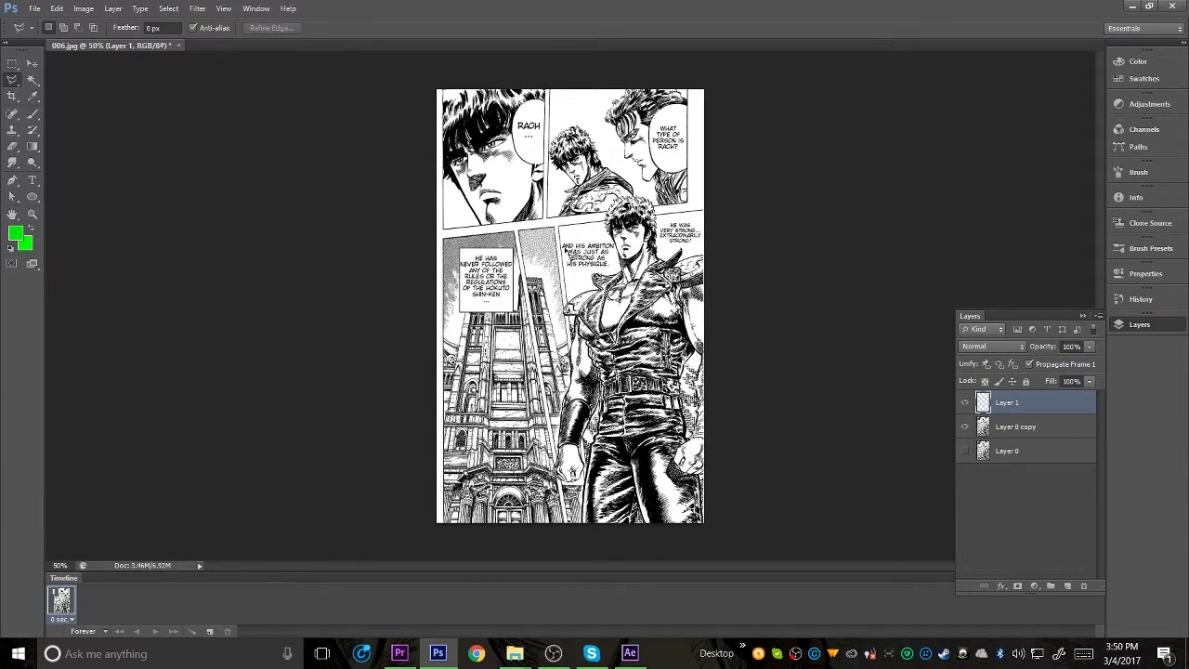
key("v")
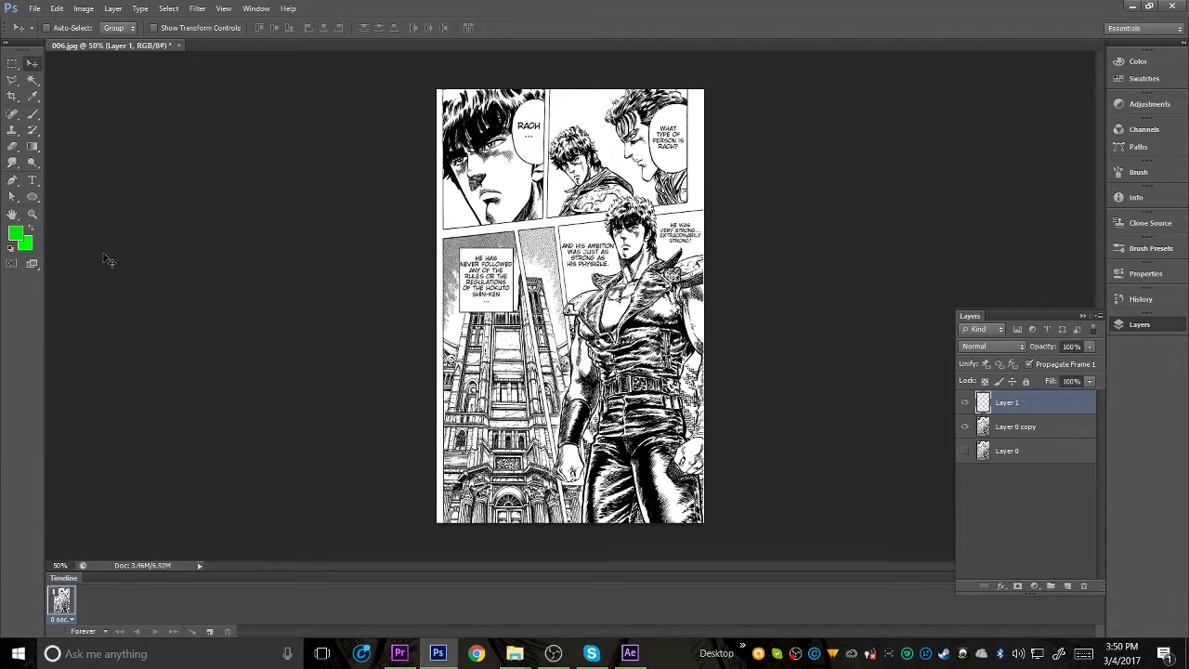
Try to crop away the page's upper panels and undo that crop.
left_click(18, 100)
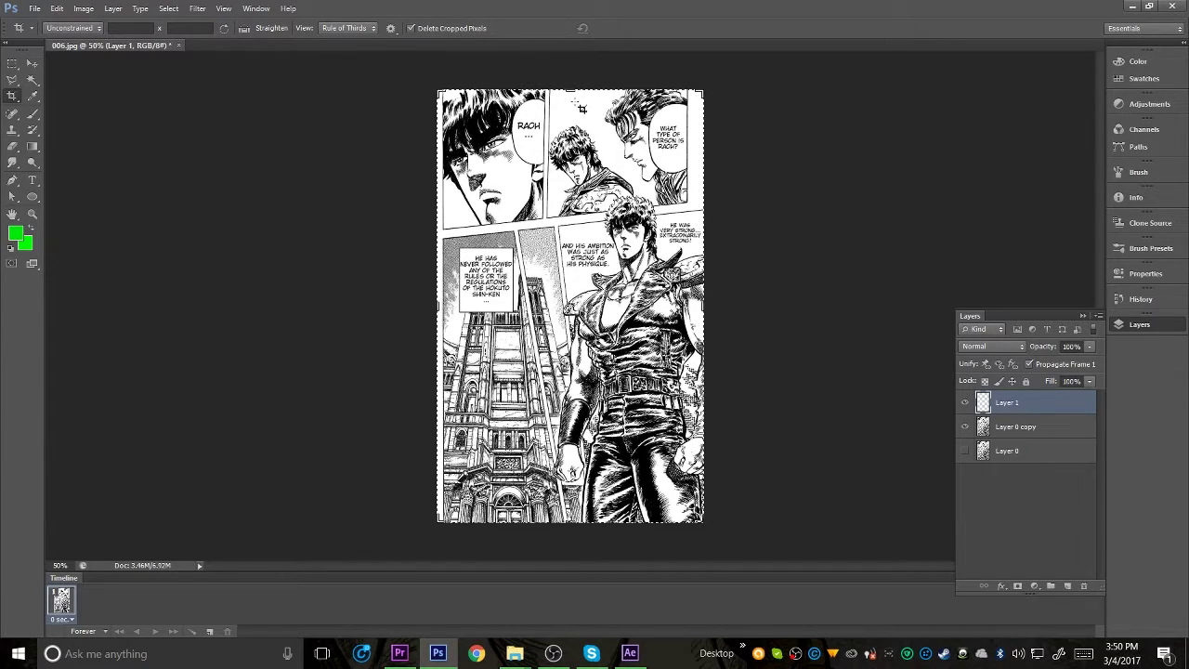
left_click_drag(571, 90, 582, 139)
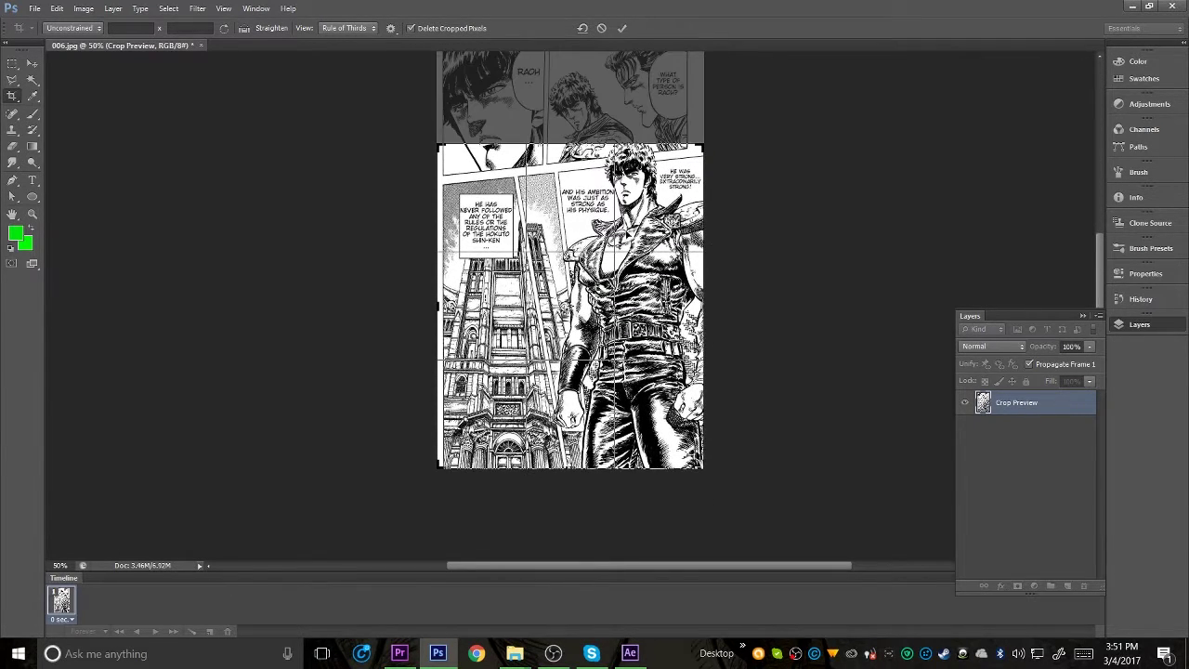
key("Return")
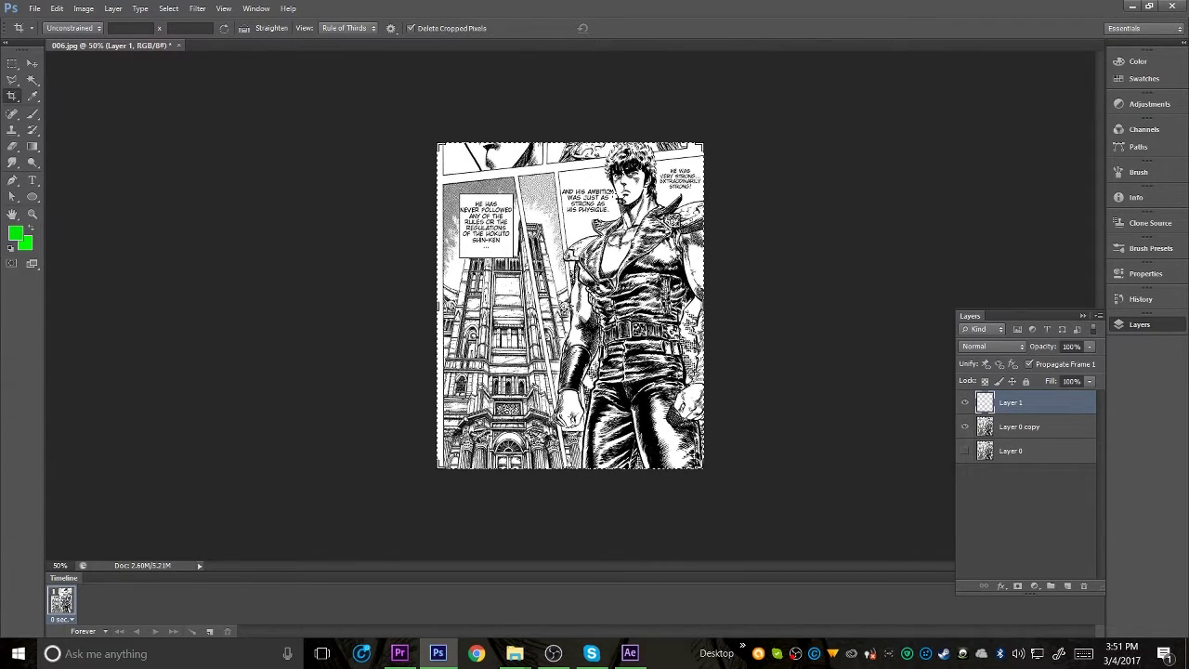
key("ctrl+z")
Crop the page to the large standing character, cutting off the upper panels and the building panel beside him.
left_click_drag(574, 84, 581, 140)
left_click_drag(443, 308, 493, 307)
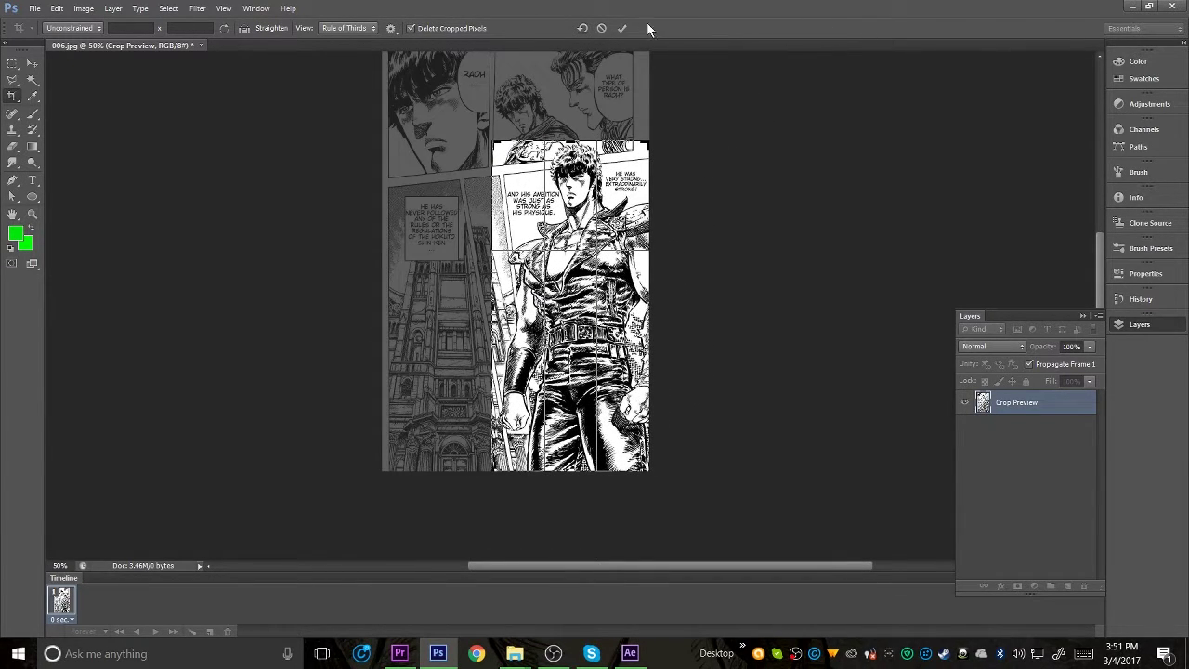
key("Return")
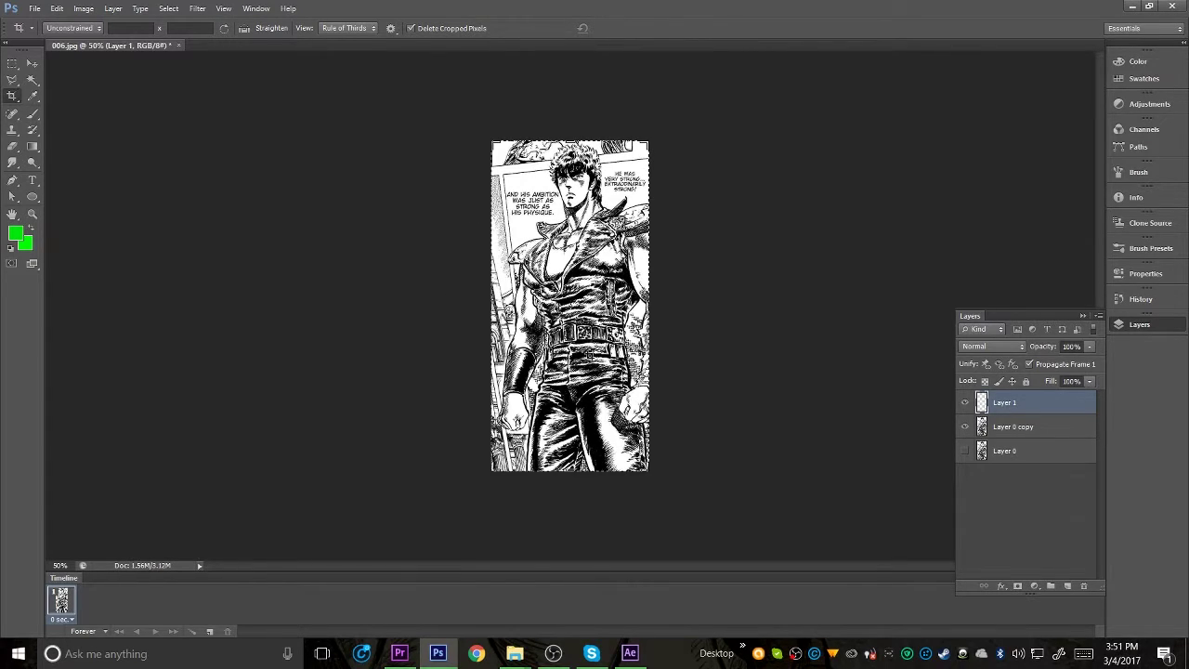
left_click(32, 63)
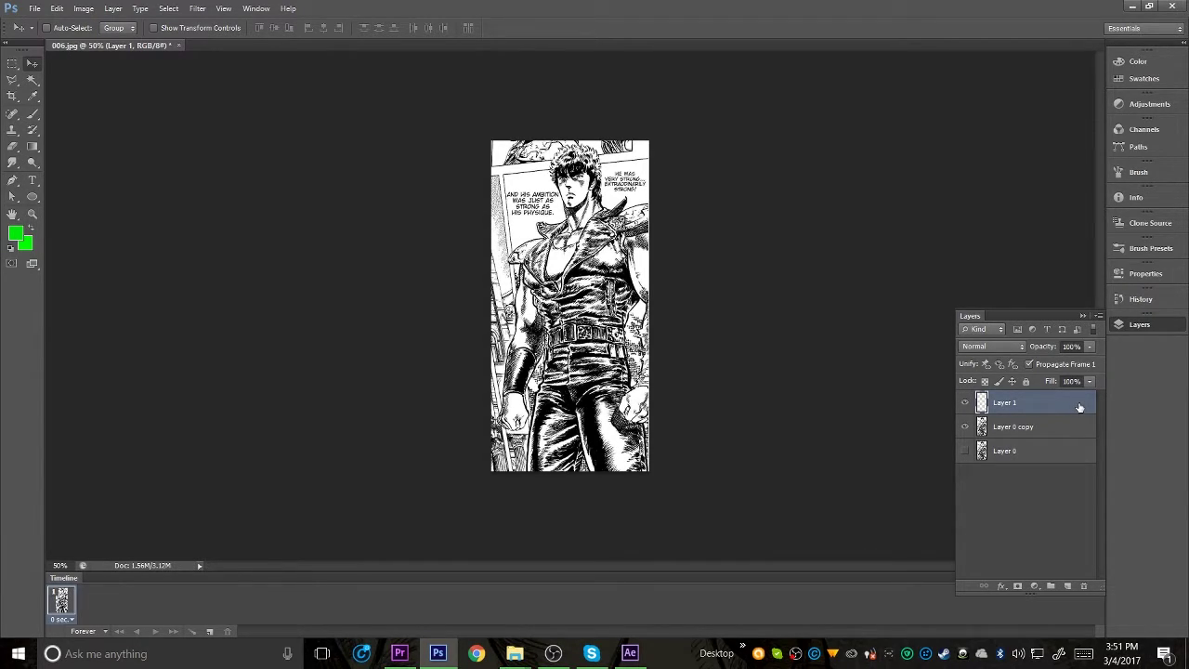
Set up the Brush with the default black and white colours and a hard round tip of 37 px.
left_click(37, 110)
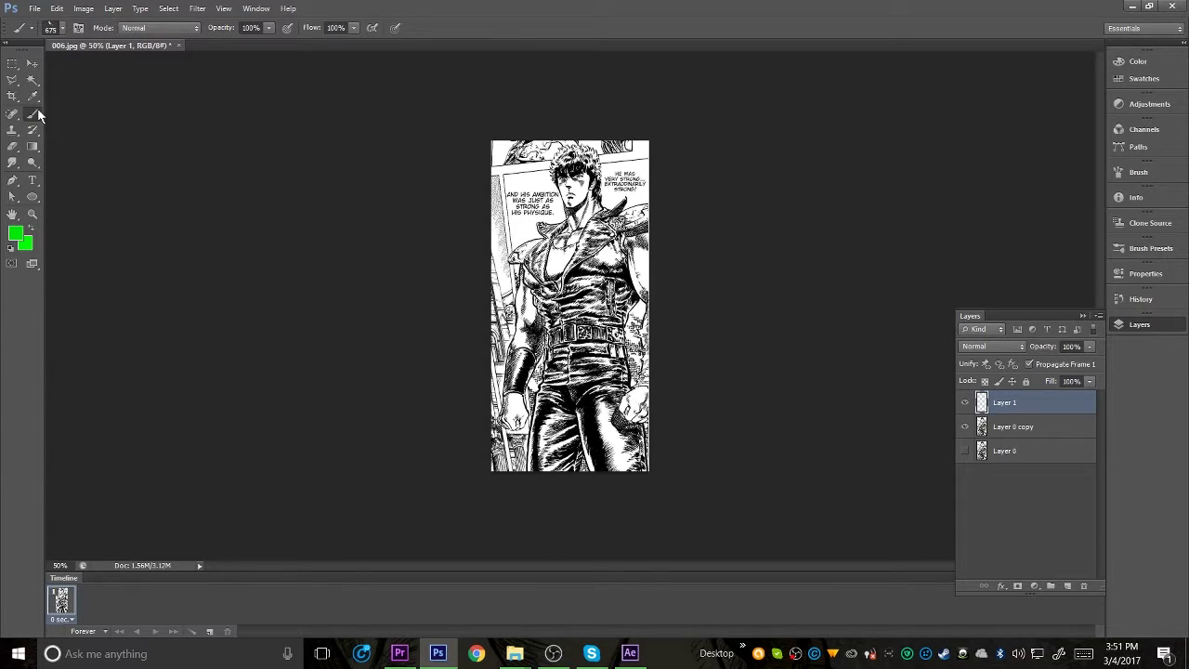
left_click(11, 249)
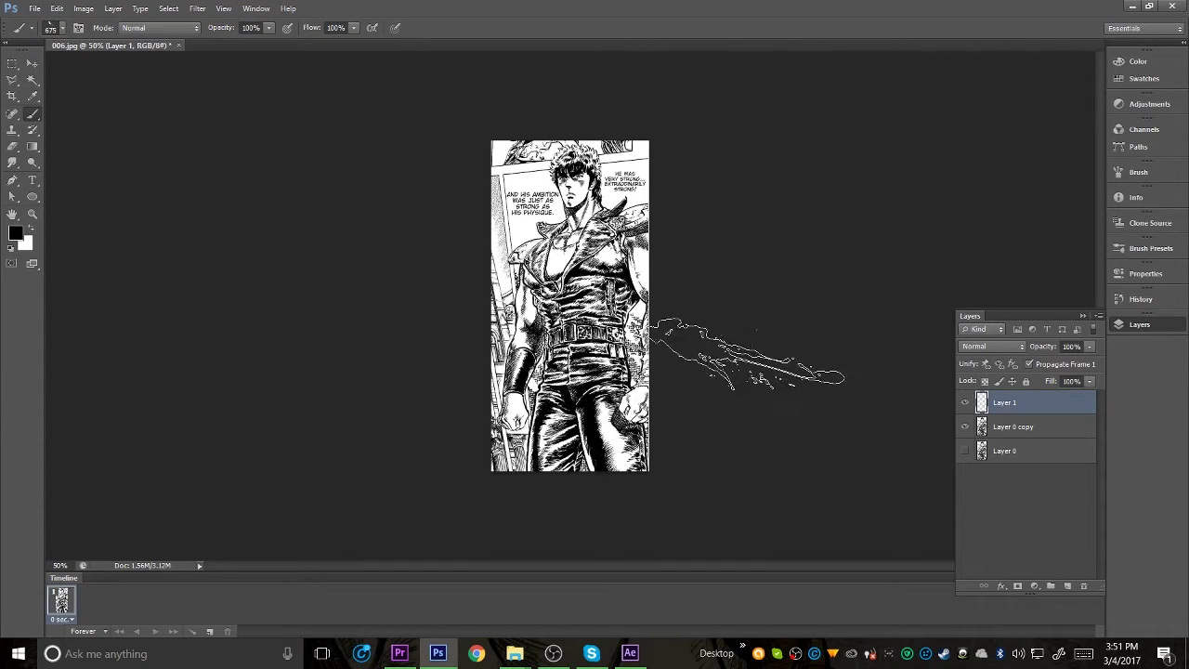
right_click(145, 119)
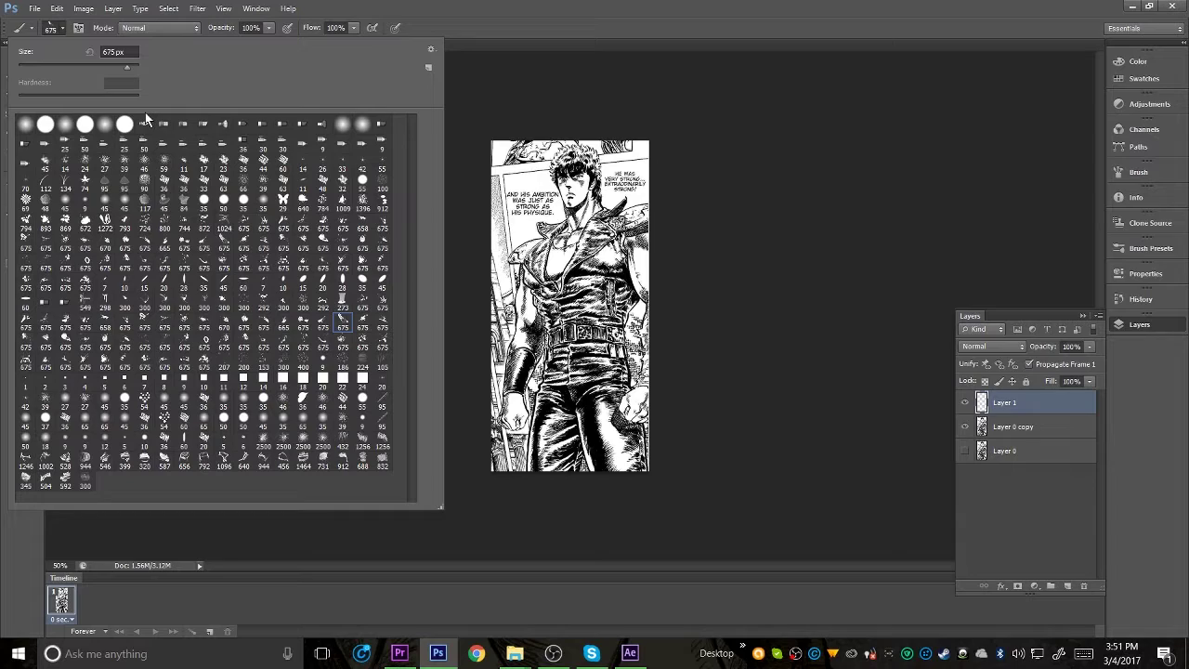
left_click(45, 124)
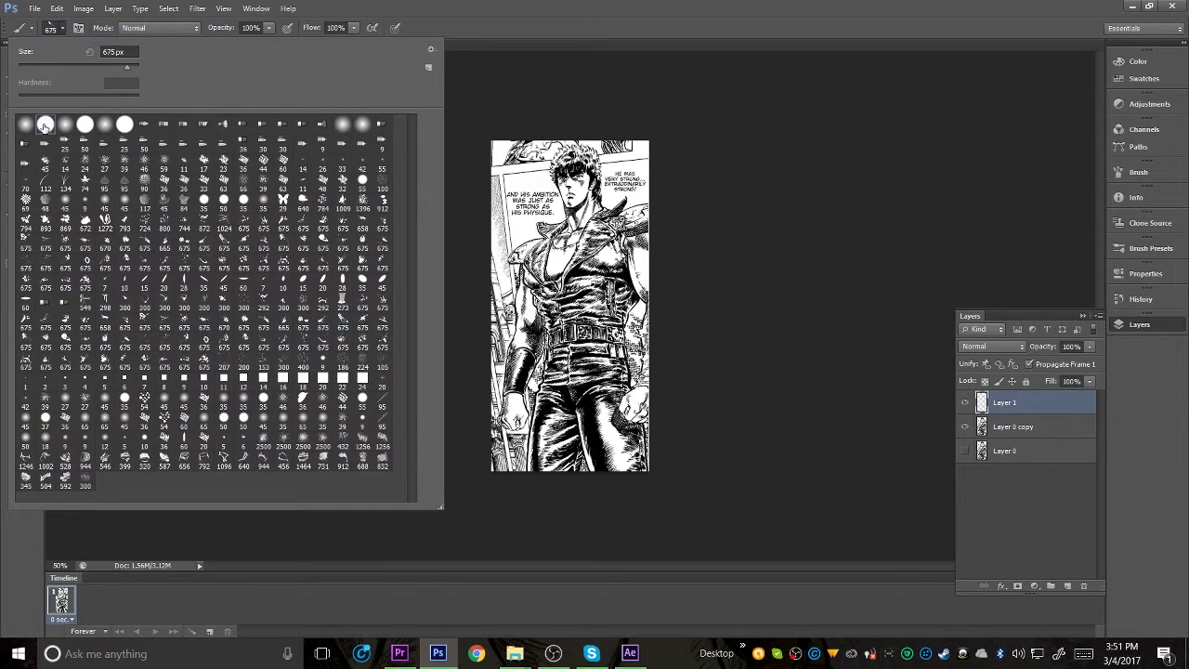
left_click(59, 28)
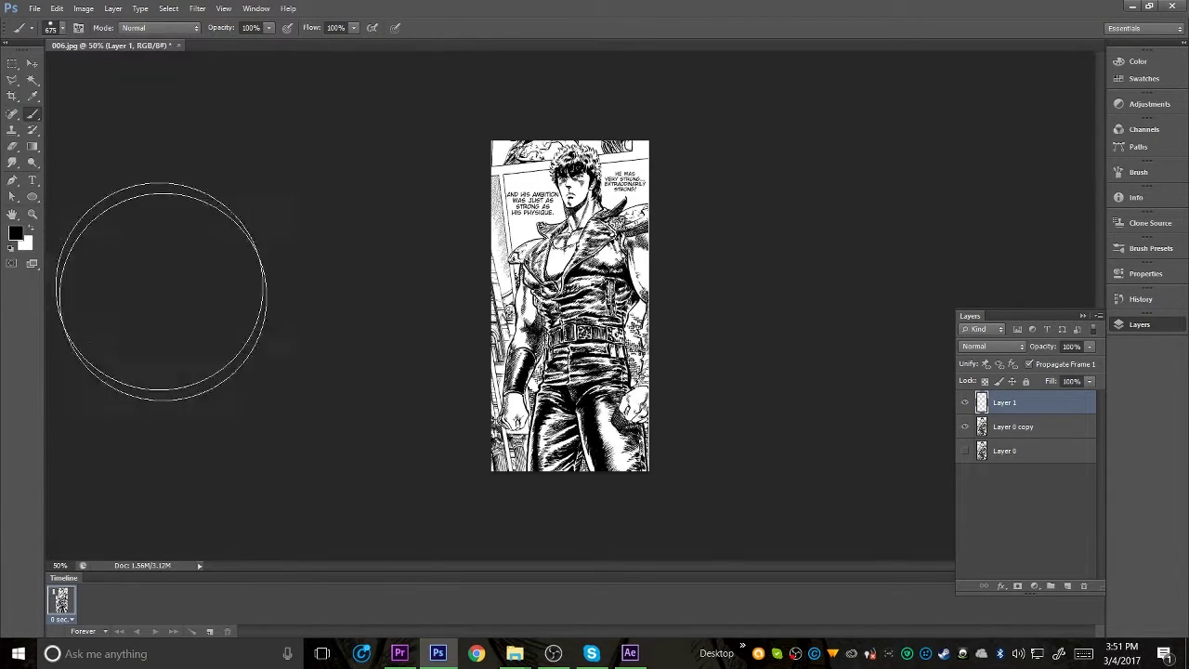
right_click(64, 130)
left_click_drag(52, 67, 24, 73)
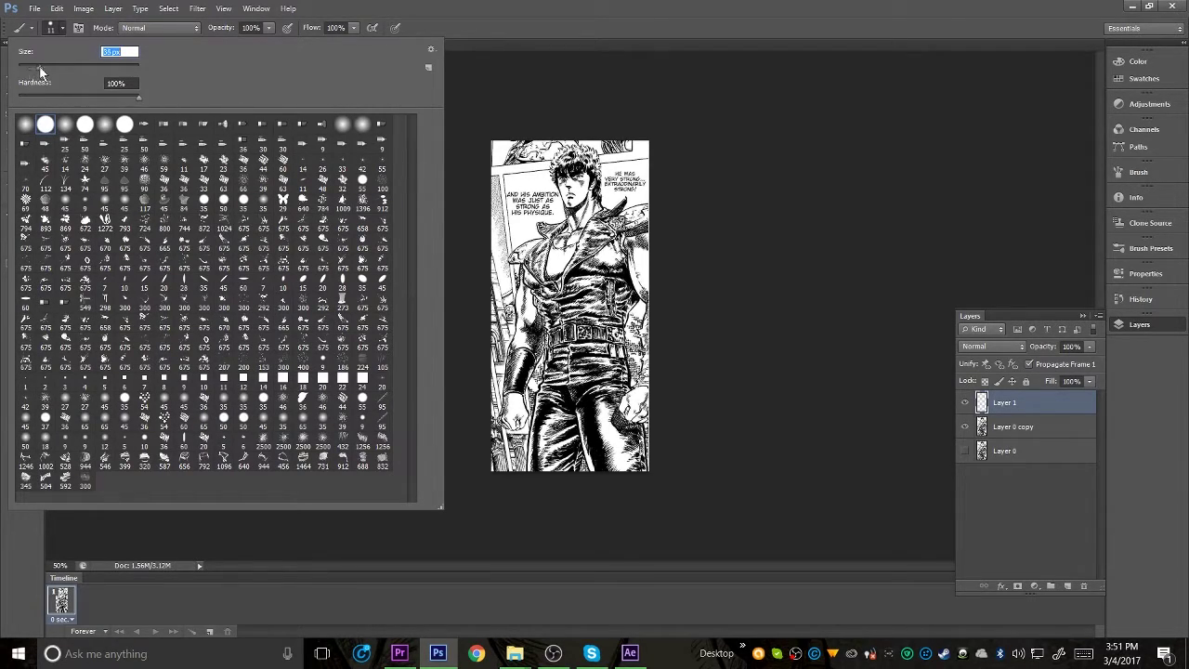
left_click(53, 28)
Try a black brush stroke over the "HE WAS VERY STRONG" text beside the head and undo it.
key("z")
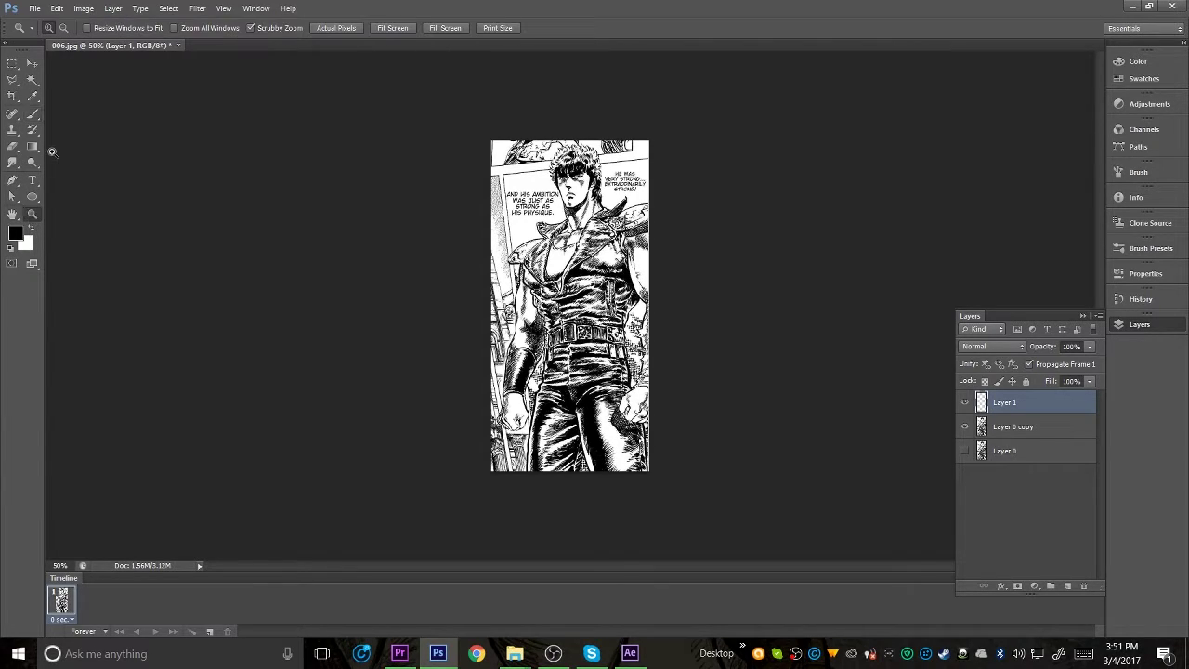
left_click(669, 133)
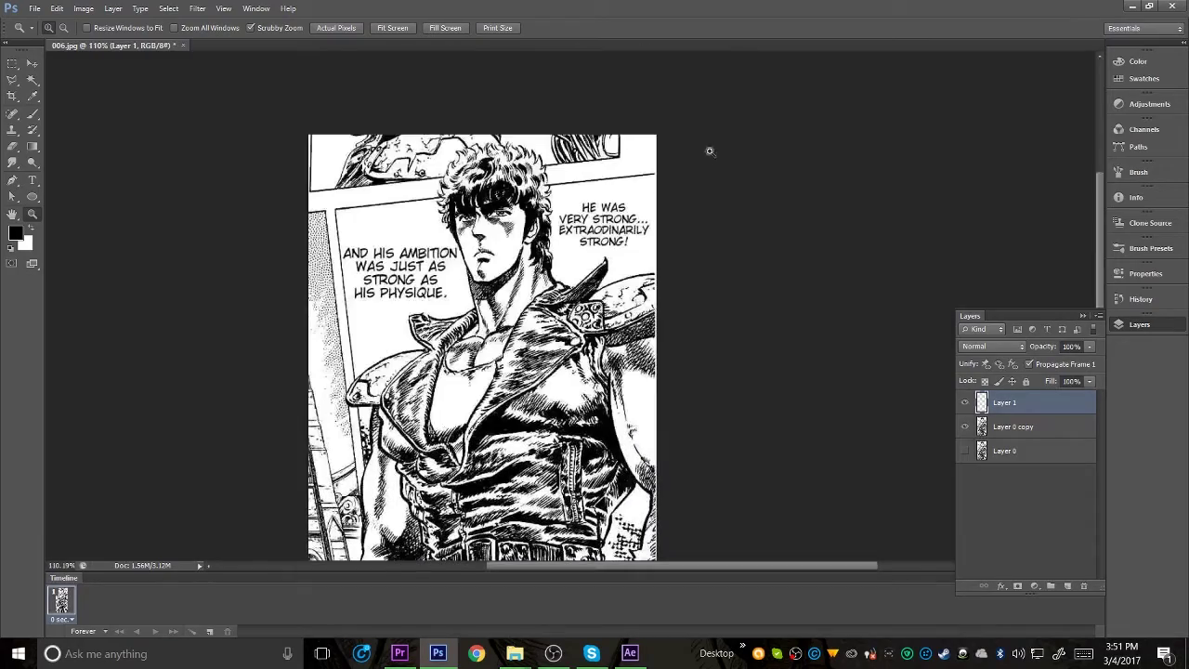
left_click(640, 170)
left_click(651, 202)
left_click_drag(660, 202, 704, 147)
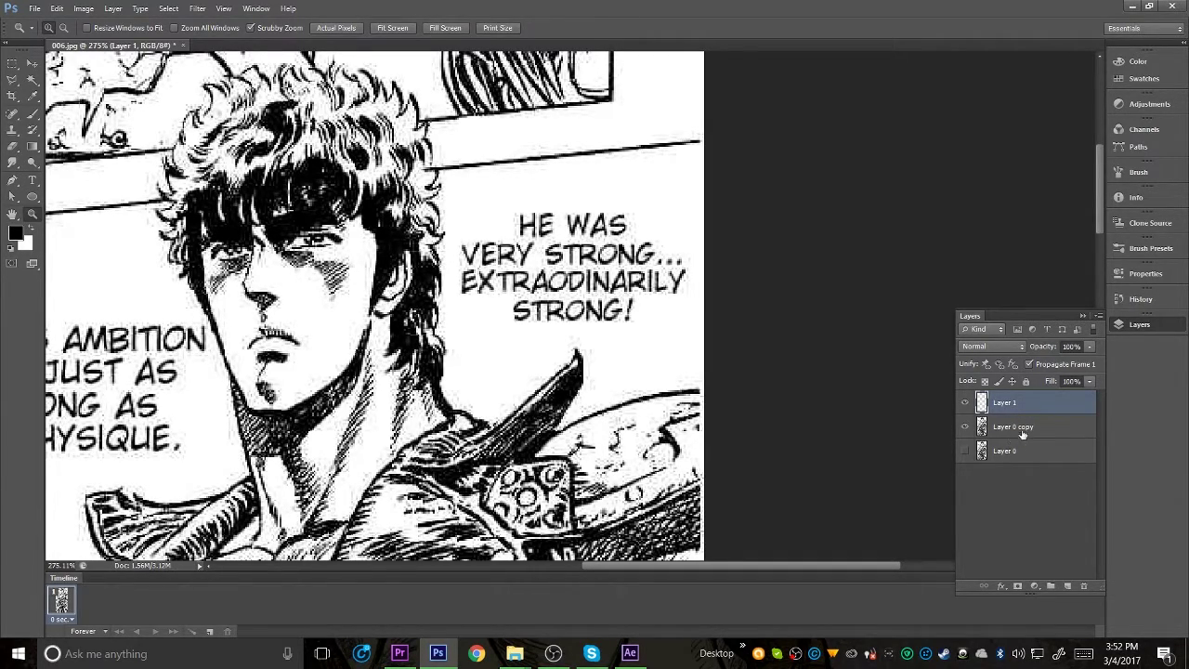
key("b")
mouse_move(572, 200)
left_mouse_down()
mouse_move(532, 251)
mouse_move(536, 288)
mouse_move(544, 246)
left_mouse_up()
key("ctrl+z")
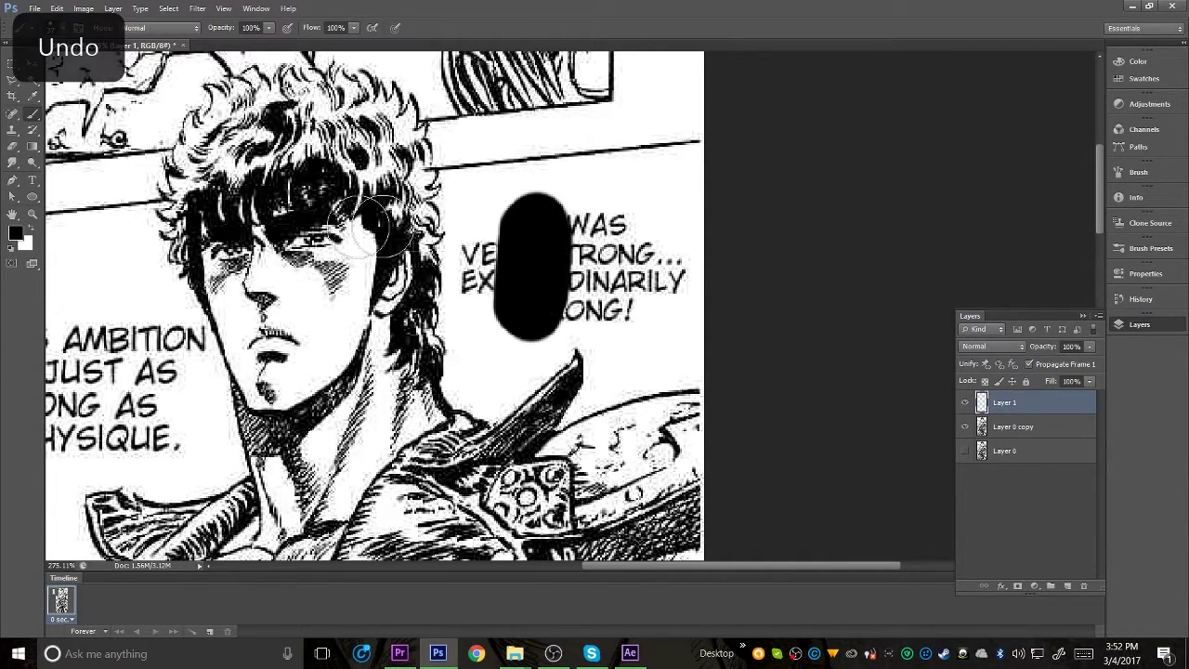
Paint white on Layer 1 over the "HE WAS VERY STRONG" text and the panel artwork to the right of the character's head.
left_click(29, 229)
mouse_move(631, 239)
left_mouse_down()
mouse_move(644, 268)
mouse_move(672, 263)
mouse_move(585, 201)
mouse_move(543, 277)
mouse_move(533, 240)
mouse_move(494, 241)
mouse_move(514, 282)
mouse_move(616, 296)
mouse_move(628, 138)
mouse_move(644, 176)
mouse_move(623, 70)
mouse_move(594, 158)
mouse_move(549, 85)
mouse_move(466, 127)
mouse_move(487, 142)
mouse_move(520, 112)
left_mouse_up()
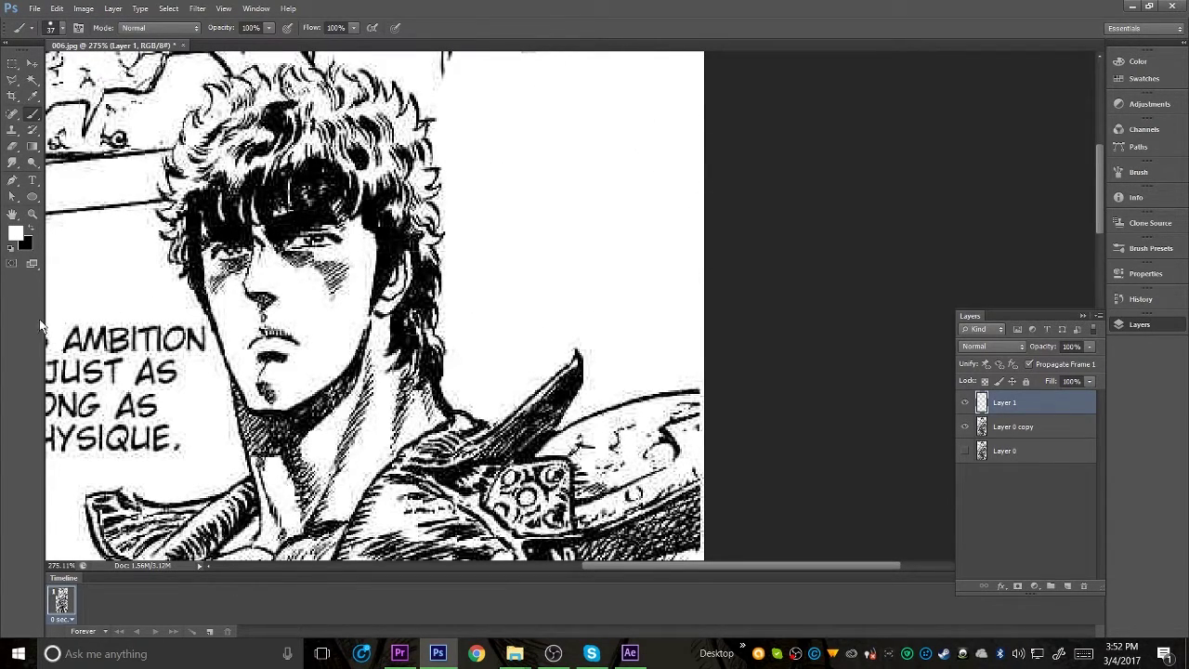
left_click(13, 215)
mouse_move(151, 59)
left_mouse_down()
mouse_move(119, 288)
mouse_move(129, 277)
left_mouse_up()
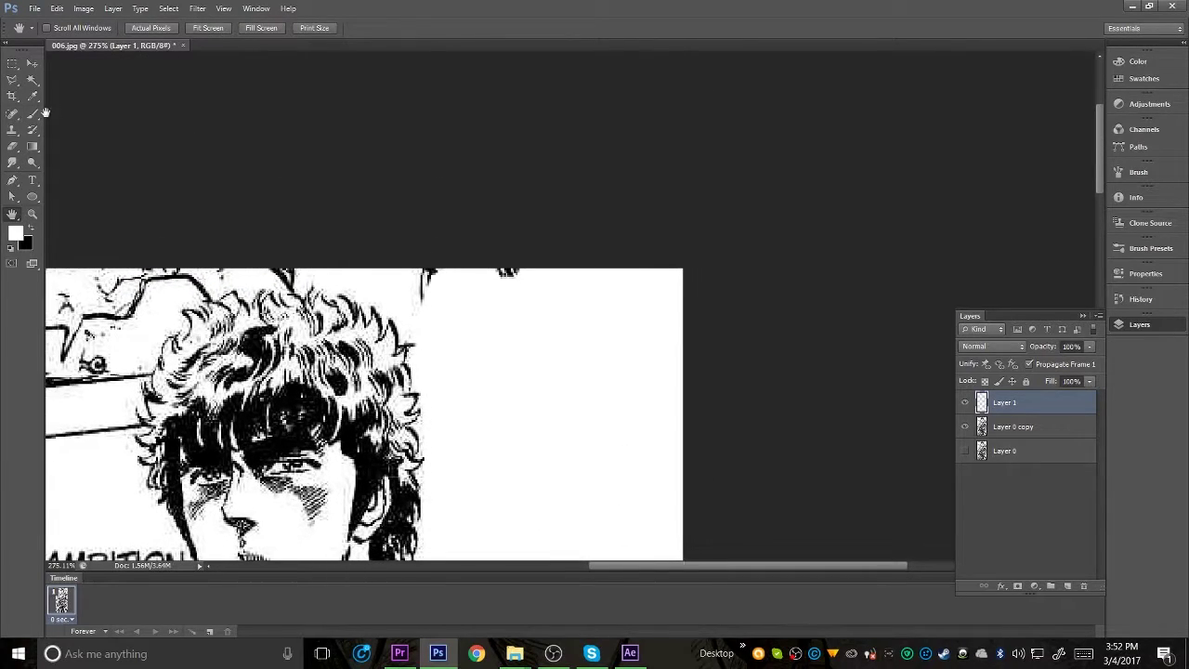
key("b")
mouse_move(511, 274)
left_mouse_down()
mouse_move(473, 278)
mouse_move(446, 313)
mouse_move(462, 292)
left_mouse_up()
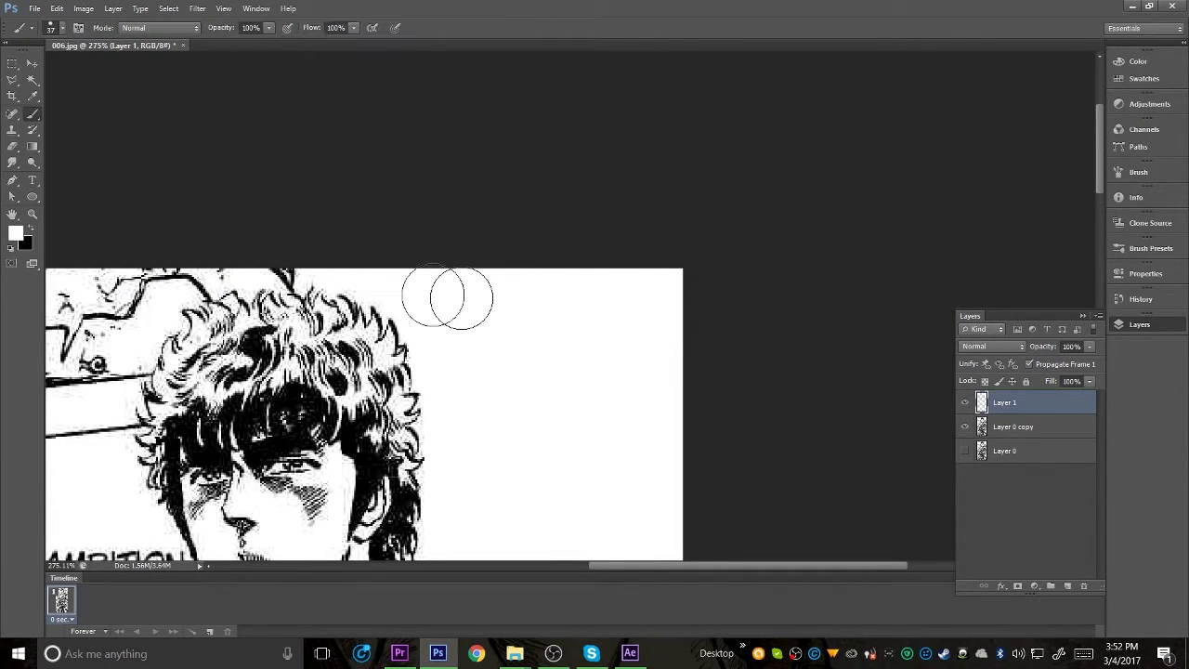
Paint white over the "AND HIS AMBITION" text and the panel artwork and borders to the left of the character's head.
left_click(13, 216)
mouse_move(140, 418)
left_mouse_down()
mouse_move(459, 242)
mouse_move(505, 241)
left_mouse_up()
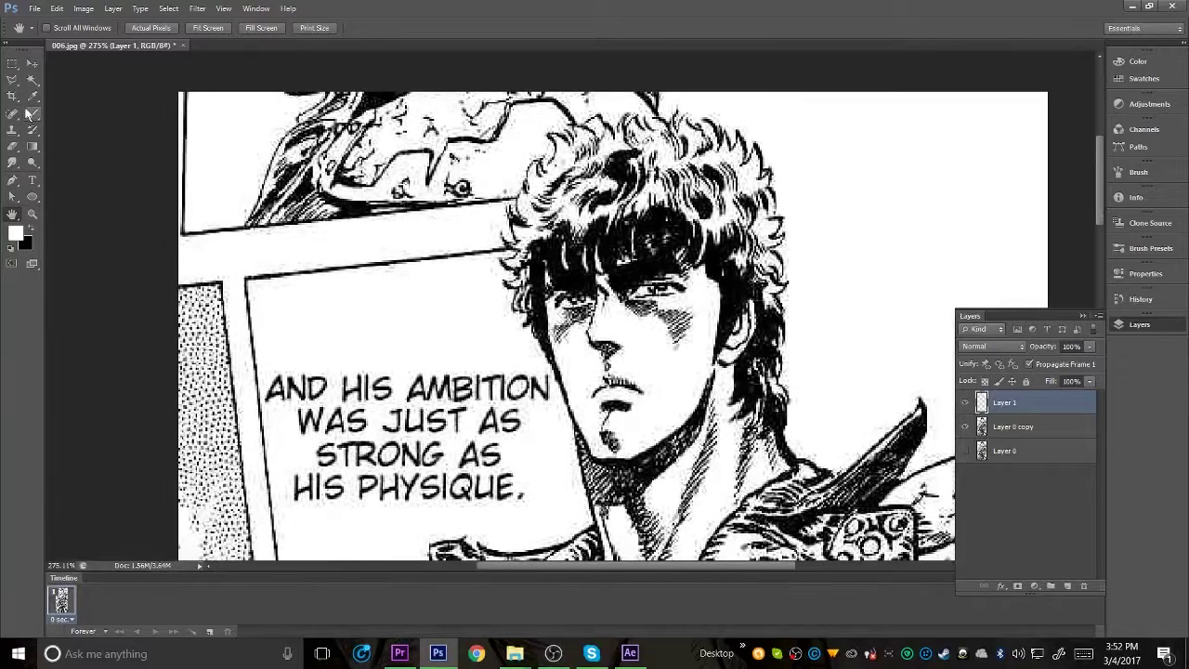
mouse_move(296, 98)
left_mouse_down()
mouse_move(183, 192)
mouse_move(202, 212)
mouse_move(309, 211)
mouse_move(317, 108)
mouse_move(355, 107)
mouse_move(374, 186)
mouse_move(354, 280)
mouse_move(403, 218)
mouse_move(382, 377)
mouse_move(332, 505)
mouse_move(324, 430)
mouse_move(372, 397)
mouse_move(355, 507)
mouse_move(435, 461)
mouse_move(423, 383)
mouse_move(454, 374)
mouse_move(515, 487)
mouse_move(484, 469)
mouse_move(499, 474)
mouse_move(502, 411)
mouse_move(520, 400)
mouse_move(428, 144)
mouse_move(443, 172)
mouse_move(492, 109)
mouse_move(456, 206)
mouse_move(503, 116)
mouse_move(576, 102)
left_mouse_up()
Outline the background artwork to the left of the character's shoulder and upper arm with the Polygonal Lasso.
double_click(13, 214)
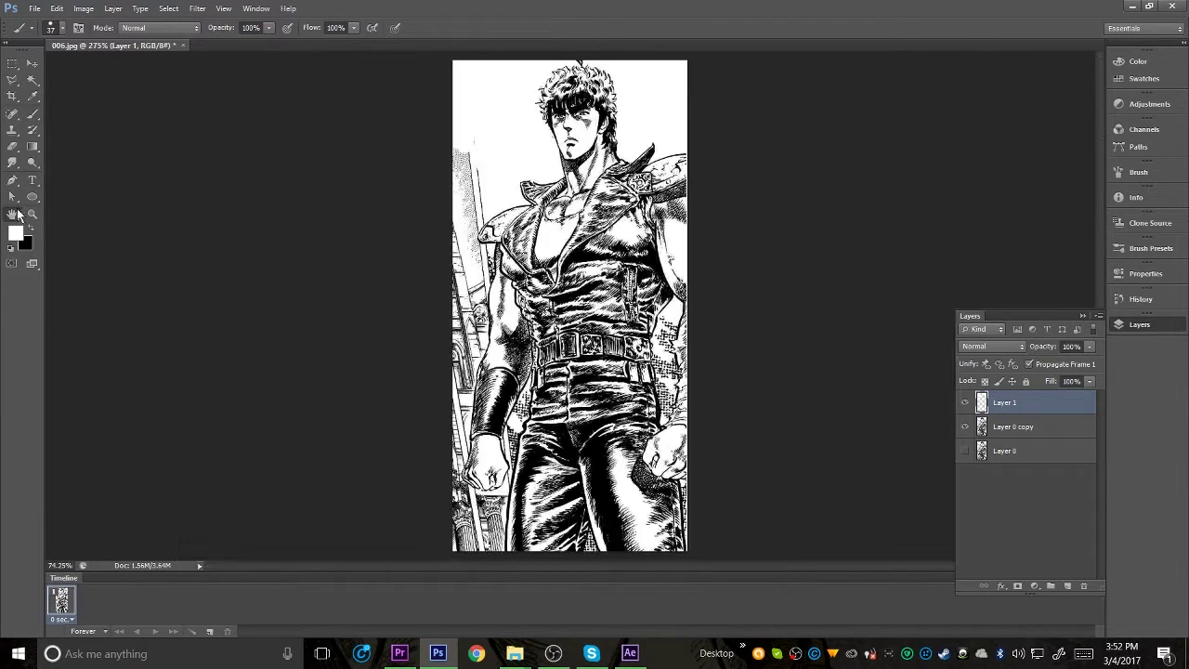
left_click(33, 214)
left_click_drag(484, 173, 525, 178)
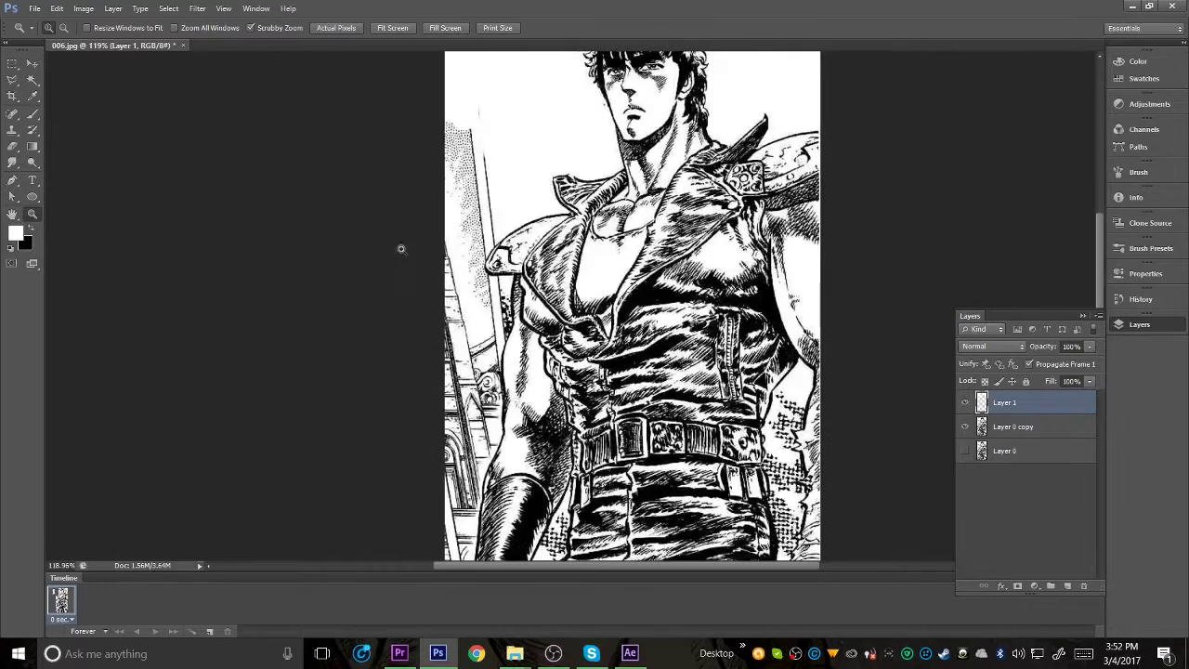
left_click(13, 81)
left_click(521, 220)
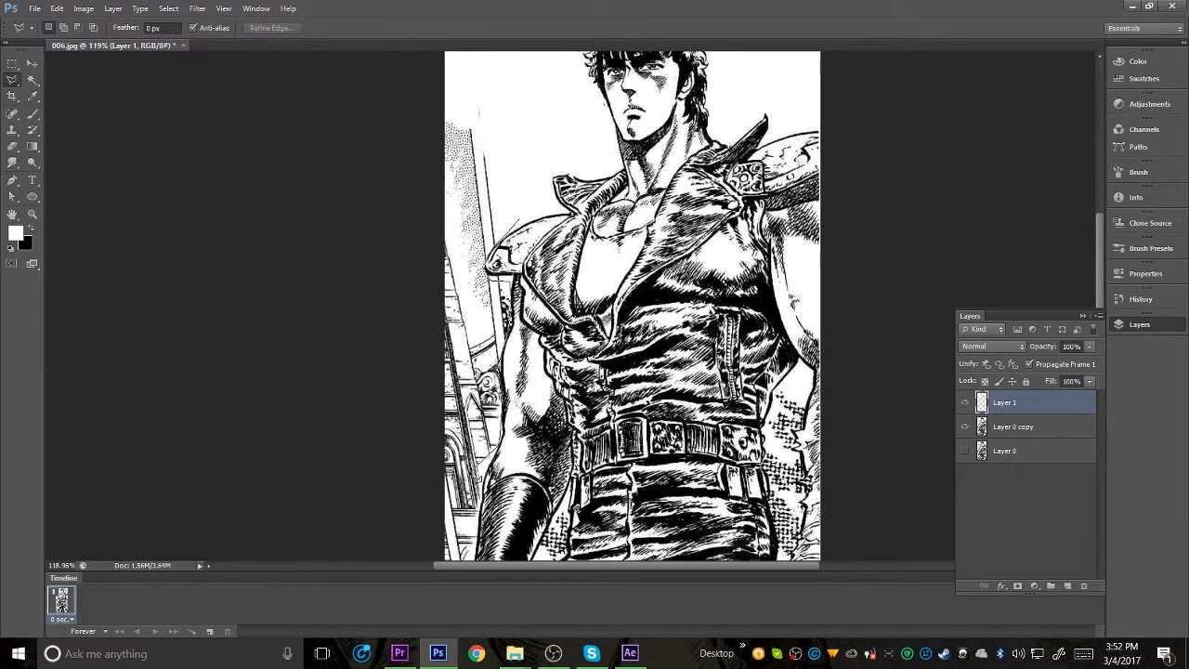
left_click(409, 462)
left_click(388, 104)
left_click(445, 78)
left_click(502, 91)
left_click(526, 224)
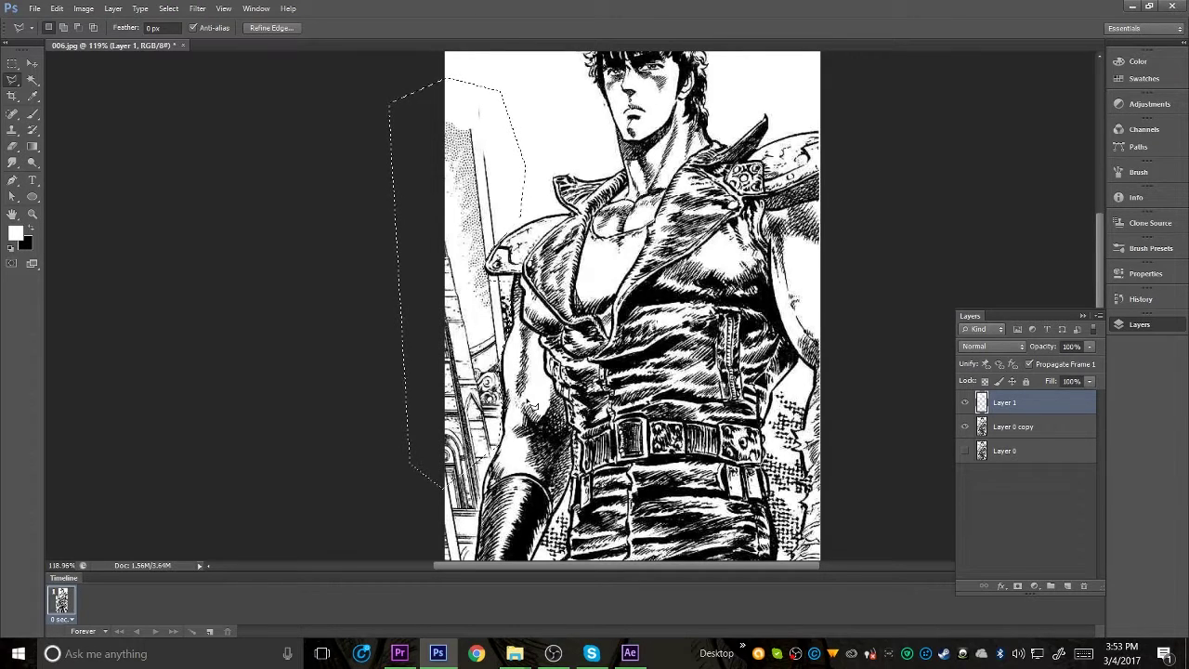
Fill the selected background area on Layer 1 with White in Normal mode at 100% opacity.
left_click(84, 9)
mouse_move(57, 8)
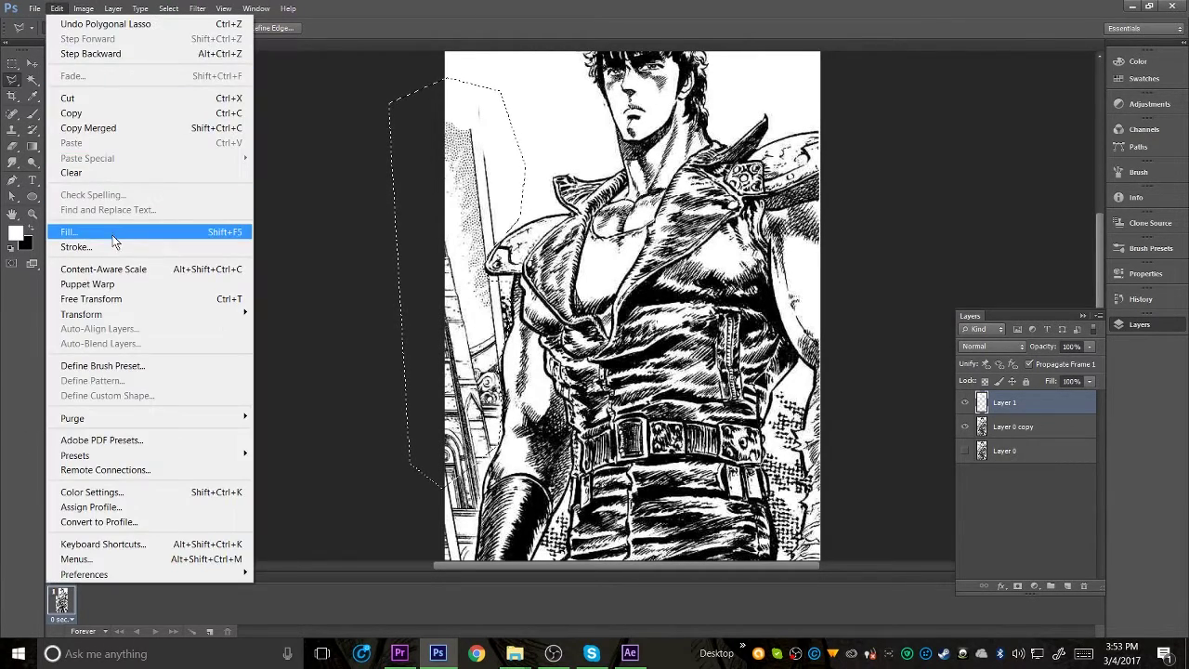
left_click(138, 234)
left_click(595, 202)
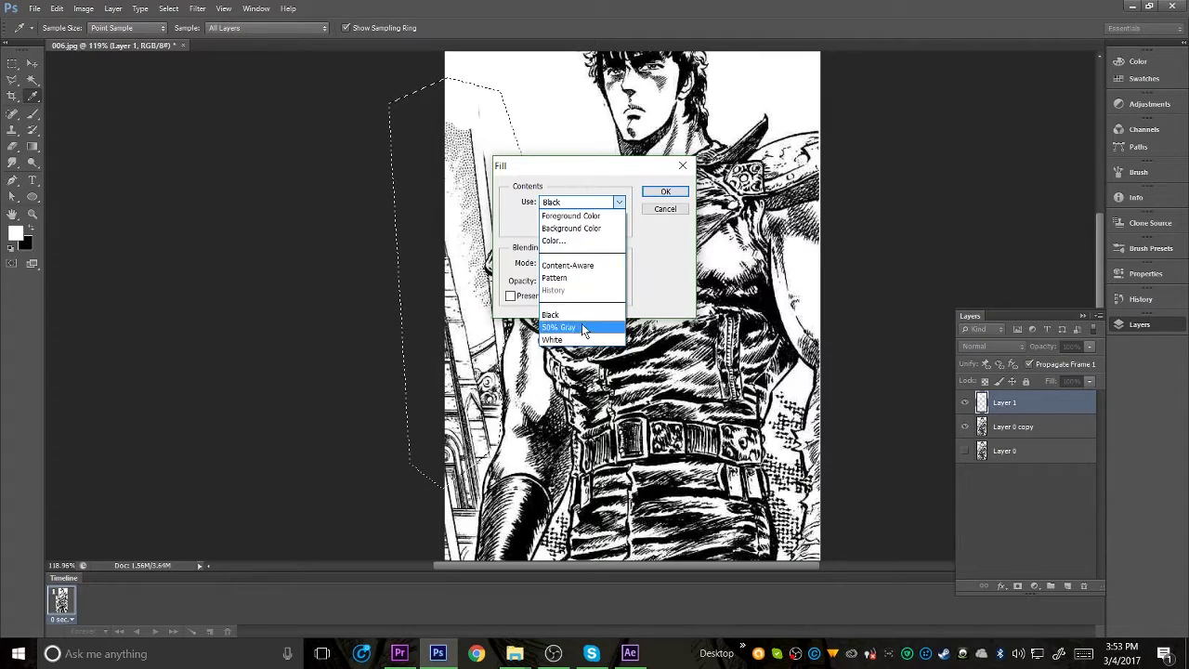
left_click(586, 340)
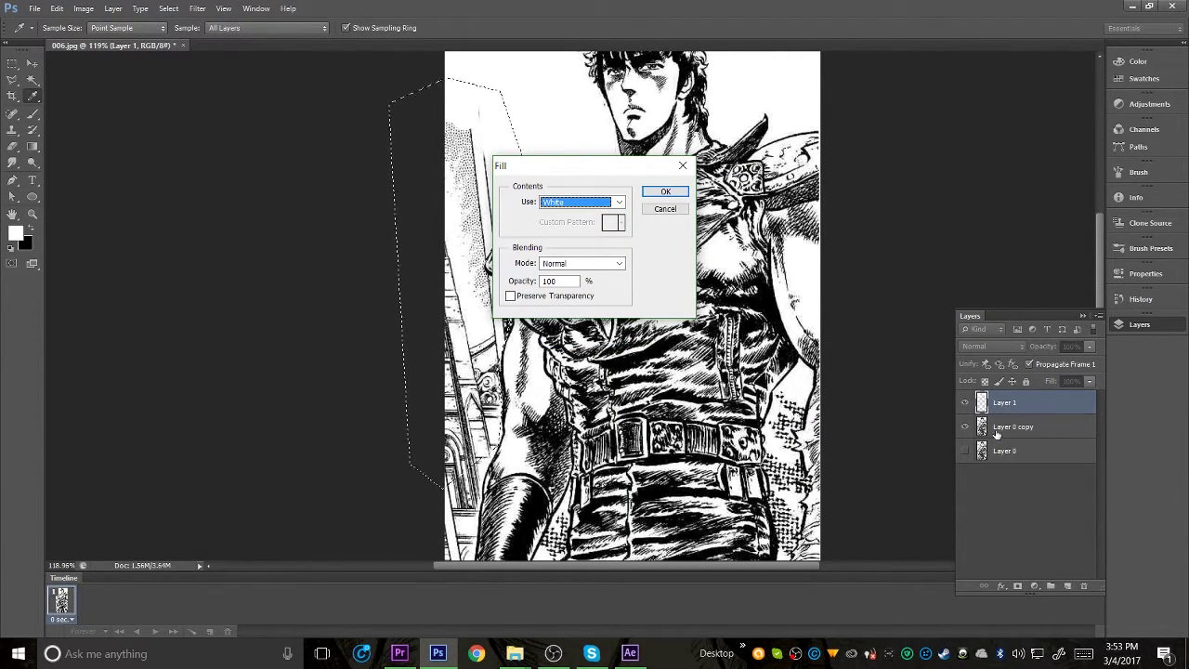
left_click(663, 192)
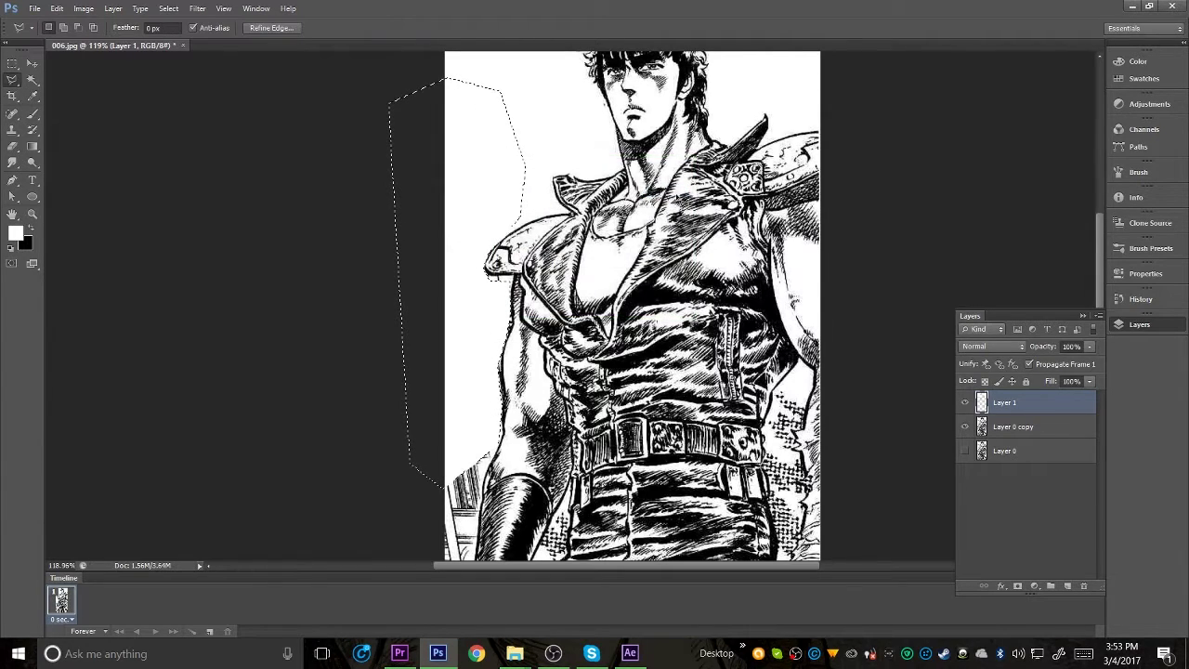
Deselect the area and brush white over the leftover background beside the character's dark wristband.
key("ctrl+d")
left_click(32, 113)
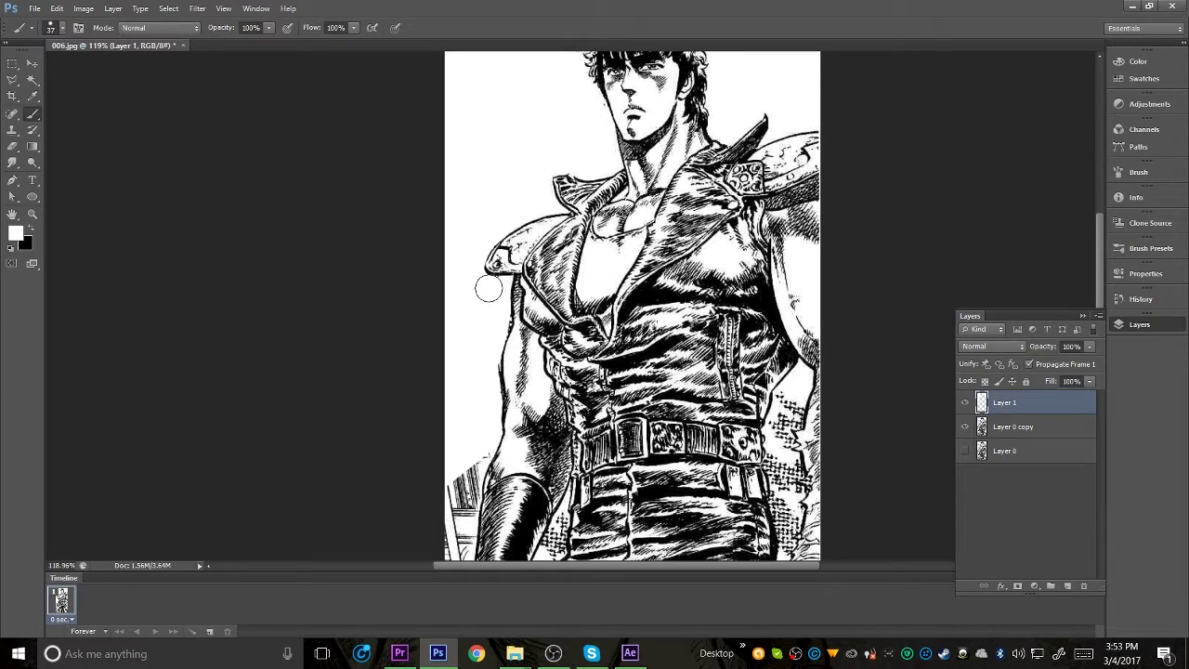
mouse_move(454, 488)
left_mouse_down()
mouse_move(446, 535)
mouse_move(471, 451)
mouse_move(450, 565)
mouse_move(477, 445)
mouse_move(454, 560)
mouse_move(477, 452)
left_mouse_up()
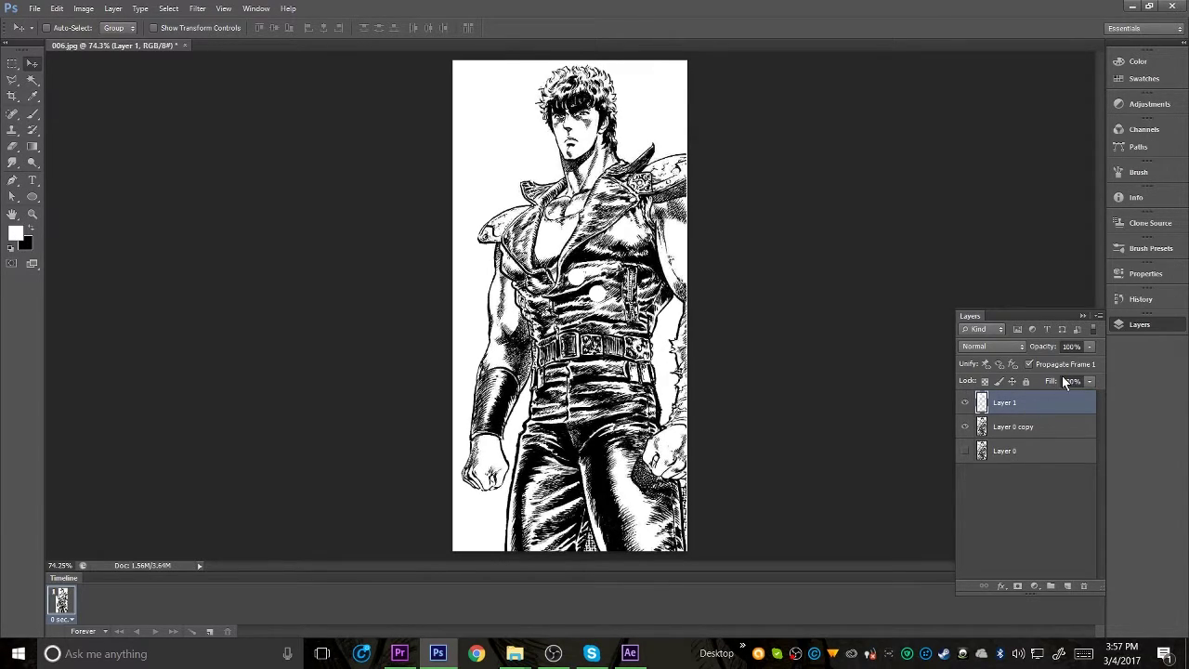
Paint white with a small brush over the leftover panel border lines sticking out of the hair's left edge.
left_click(32, 213)
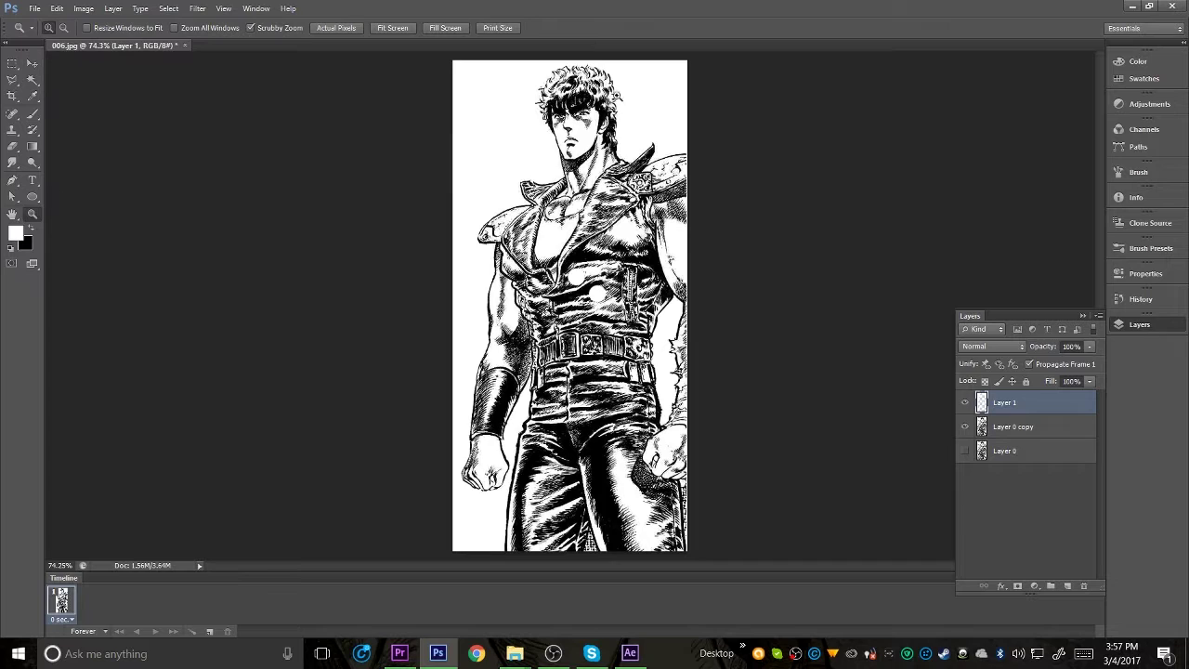
left_click(552, 63)
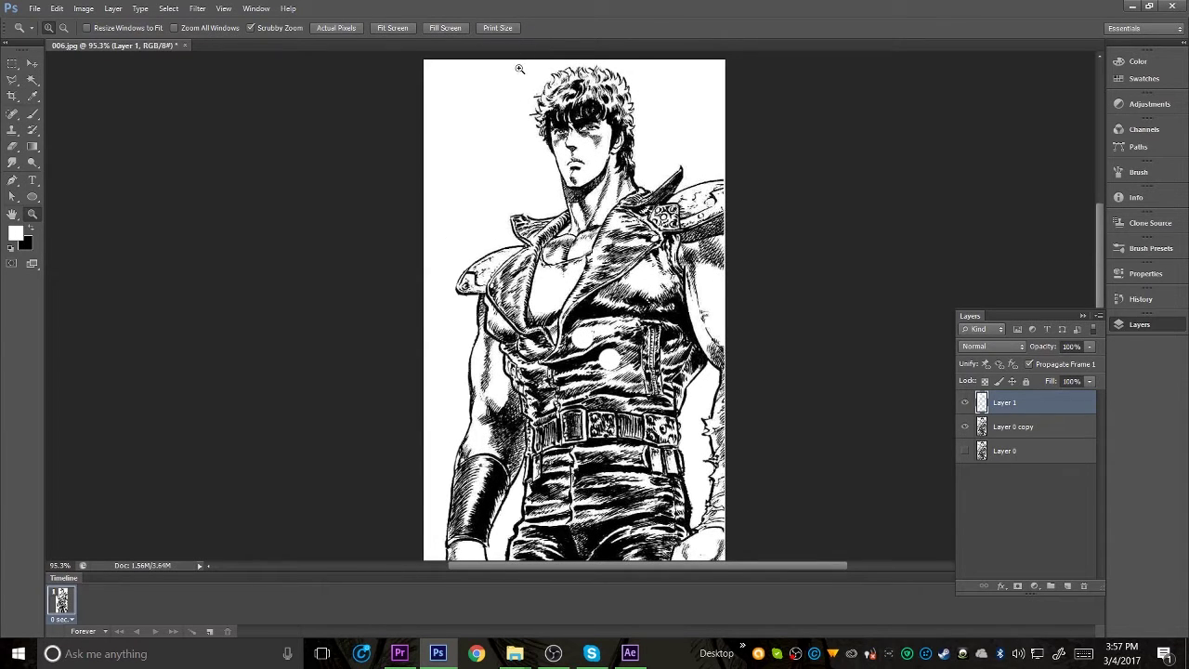
left_click_drag(519, 68, 592, 67)
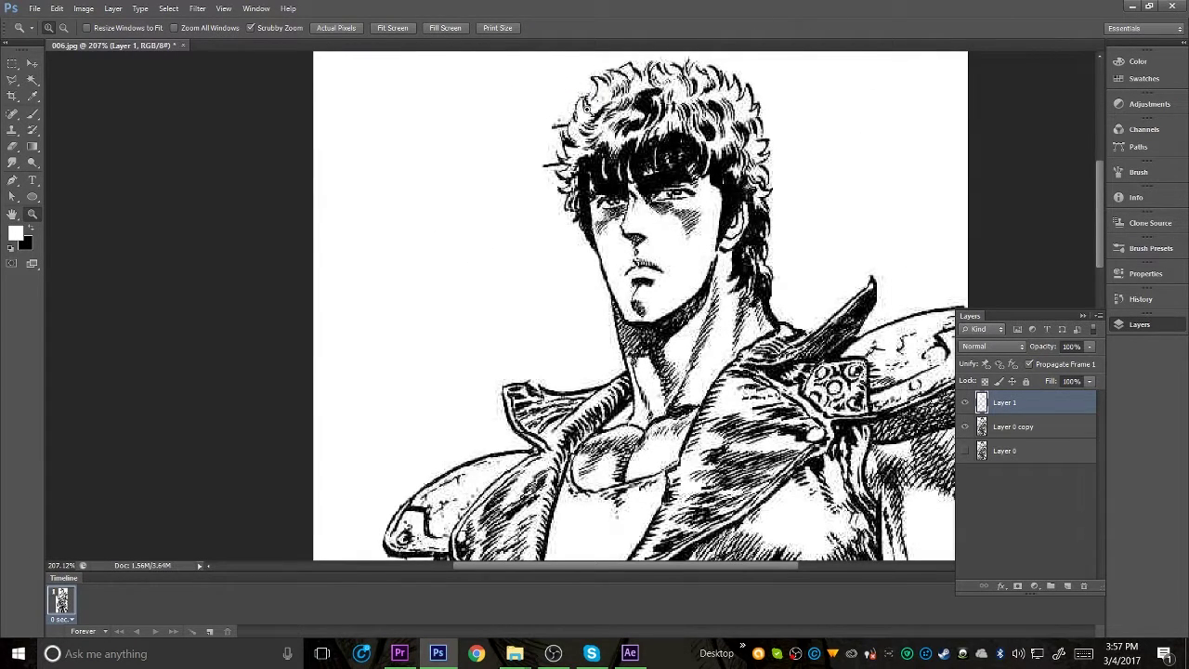
left_click_drag(562, 140, 650, 105)
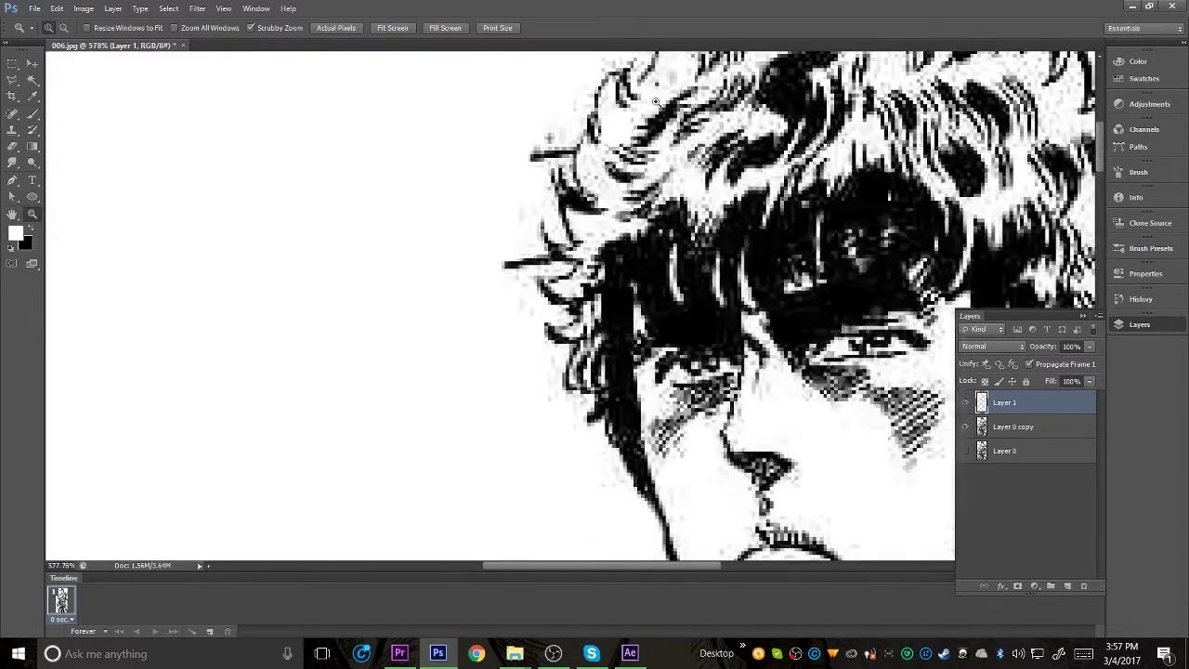
left_click(34, 113)
left_click_drag(539, 155, 574, 147)
key("ctrl+z")
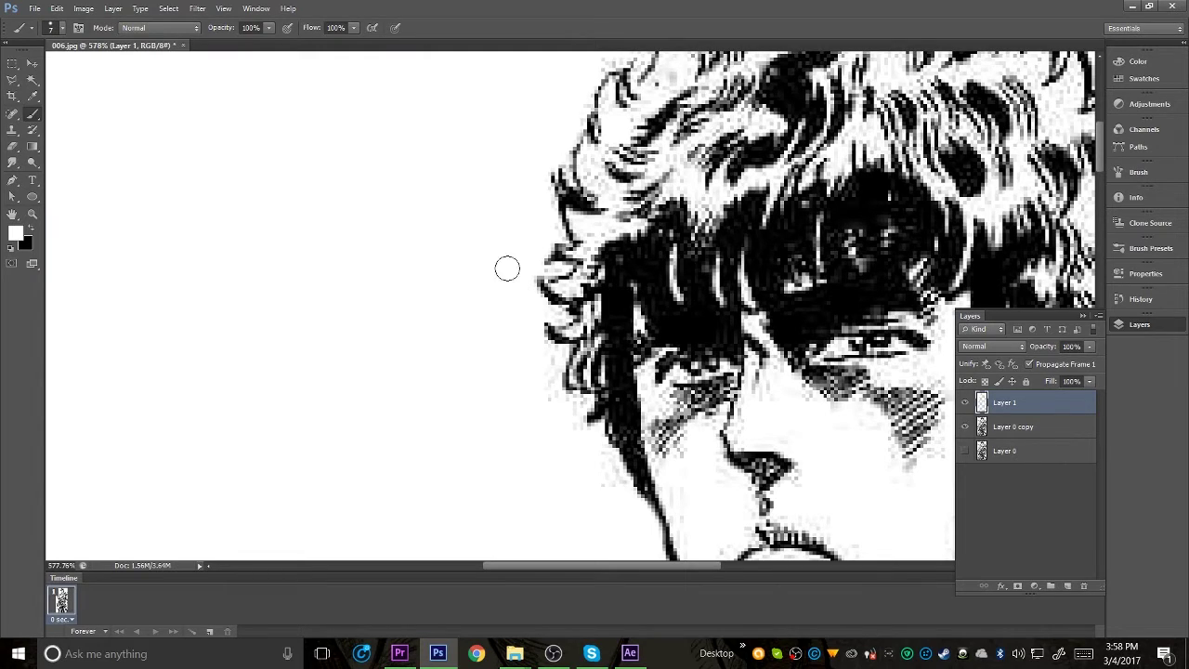
left_click(58, 28)
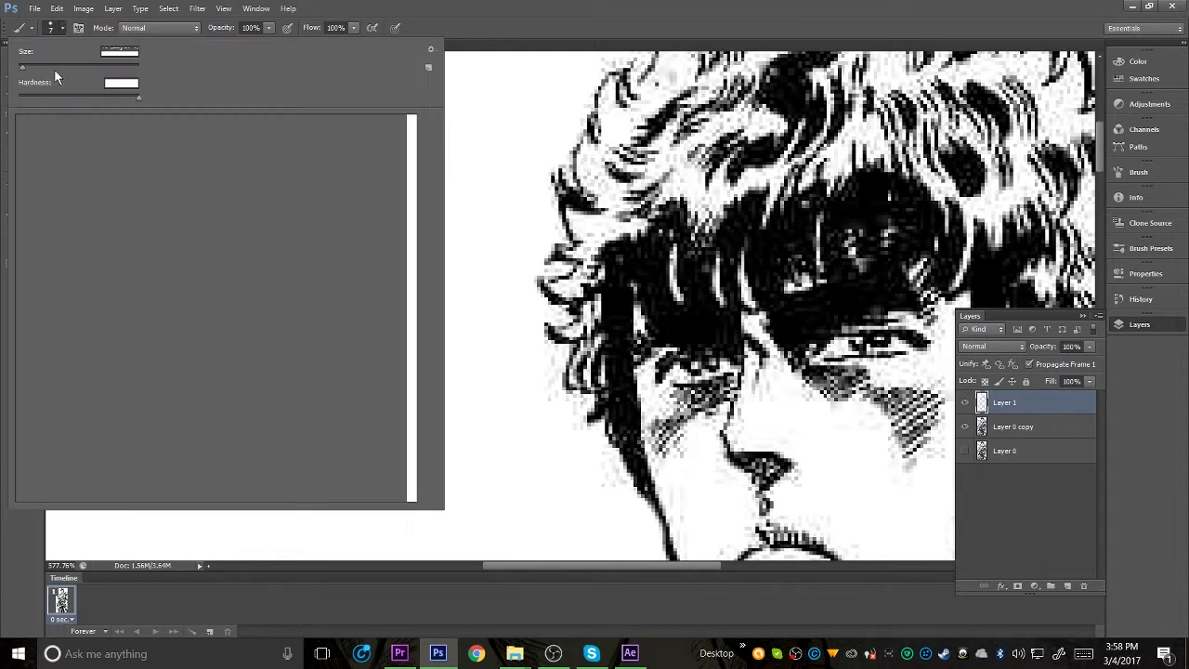
left_click(58, 27)
left_click(32, 214)
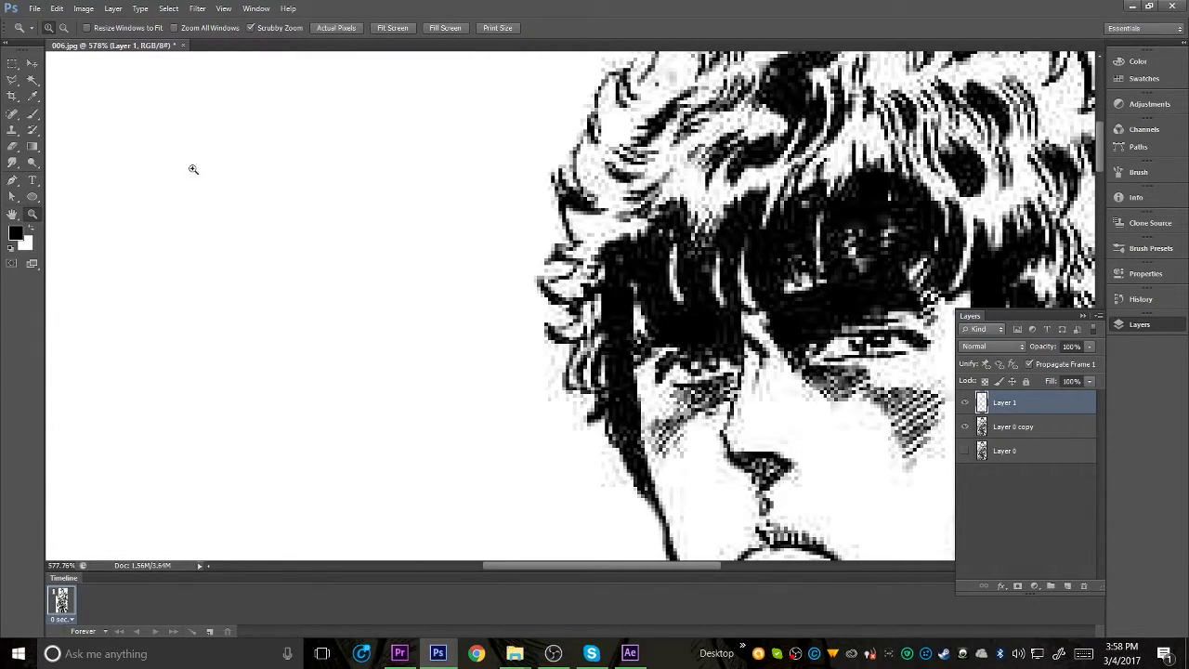
left_click(32, 80)
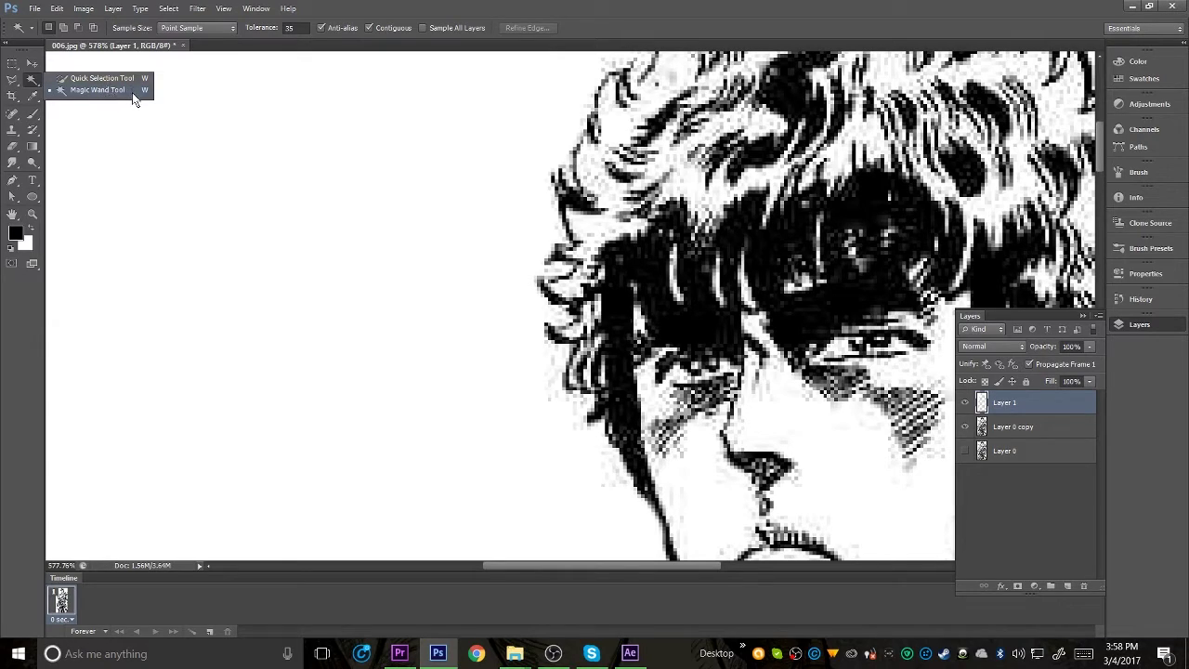
left_click(78, 91)
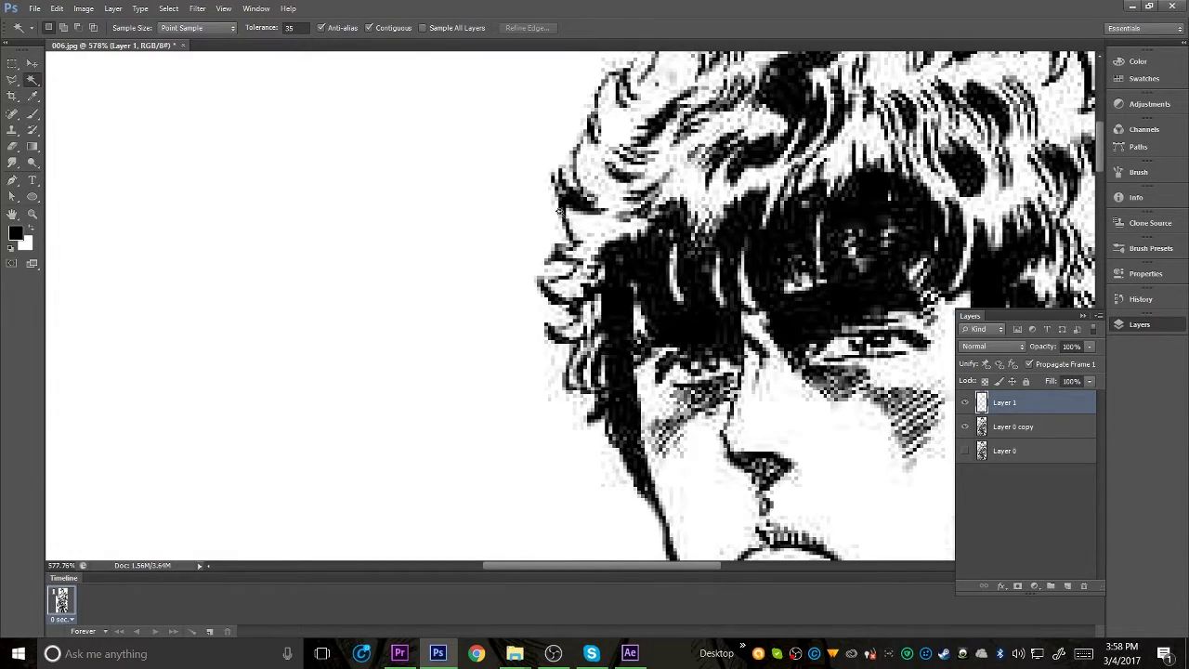
Retouch the edge of the hair on the left side of the head with fine Brush strokes on Layer 1.
left_click(11, 213)
left_click_drag(313, 224, 153, 456)
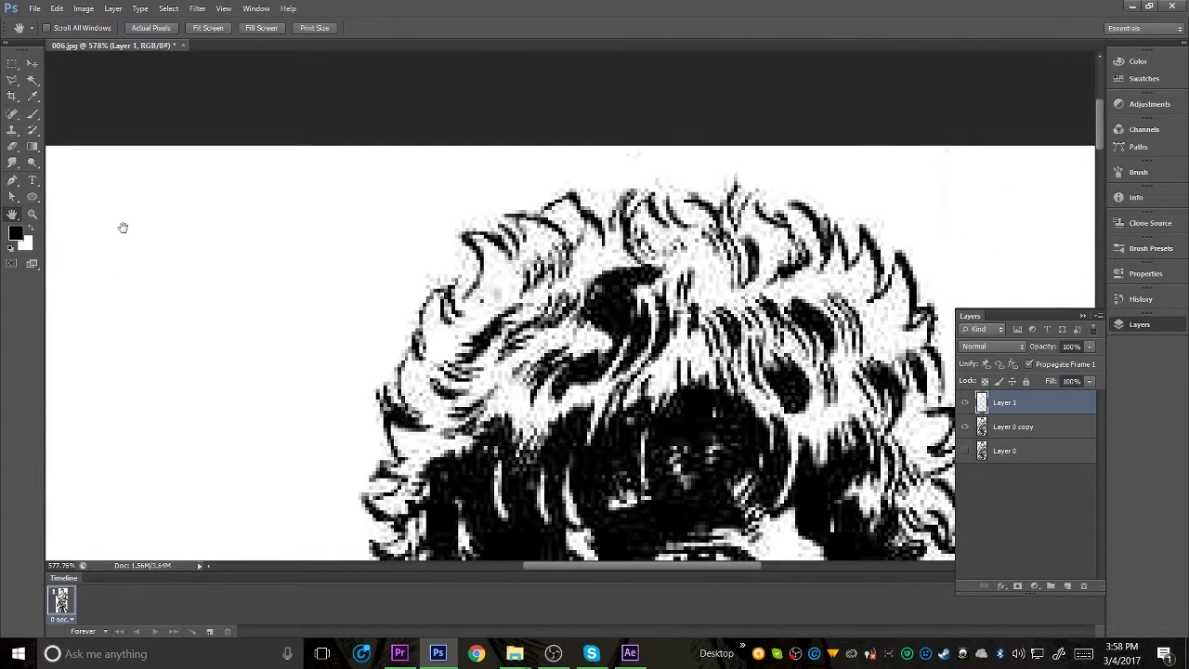
key("z")
left_click_drag(430, 286, 539, 279)
key("b")
mouse_move(437, 344)
left_mouse_down()
mouse_move(479, 298)
mouse_move(503, 223)
mouse_move(488, 154)
mouse_move(476, 282)
mouse_move(348, 344)
mouse_move(325, 465)
left_mouse_up()
mouse_move(344, 381)
left_mouse_down()
mouse_move(411, 296)
mouse_move(279, 534)
left_mouse_up()
left_click(13, 214)
left_click_drag(284, 270, 447, 74)
left_click(32, 113)
mouse_move(507, 182)
left_mouse_down()
mouse_move(487, 302)
mouse_move(479, 295)
mouse_move(506, 367)
left_mouse_up()
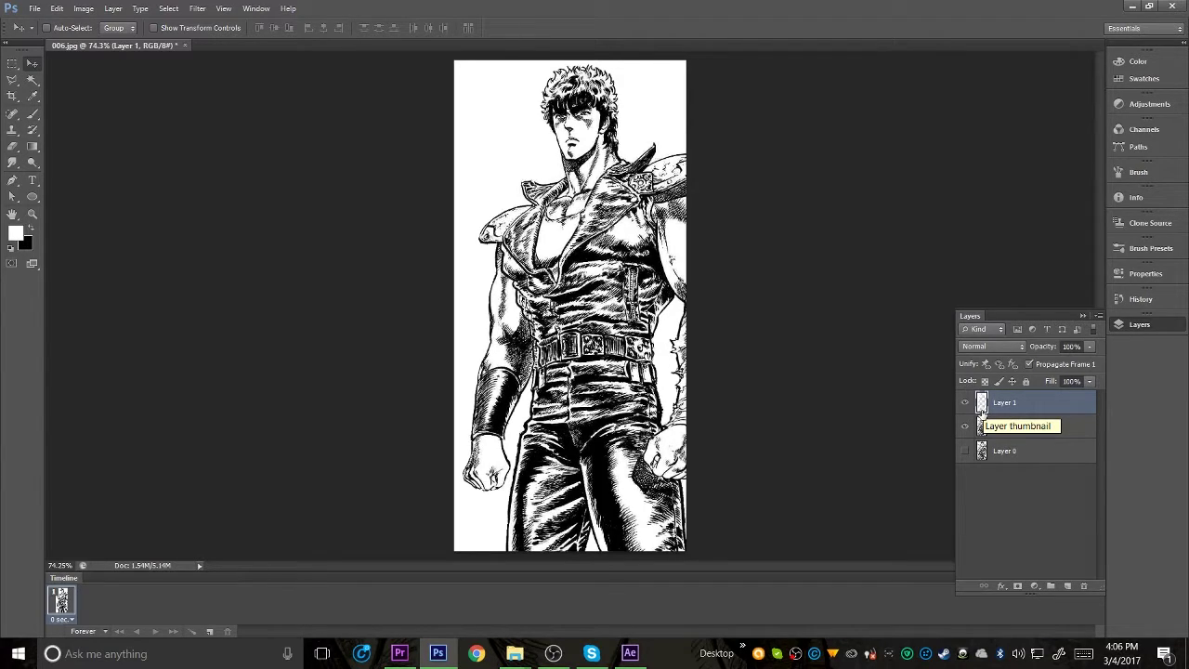
Convert Layer 1 and Layer 0 copy together into one smart object and add a new empty layer above it.
left_click(1037, 435, "ctrl")
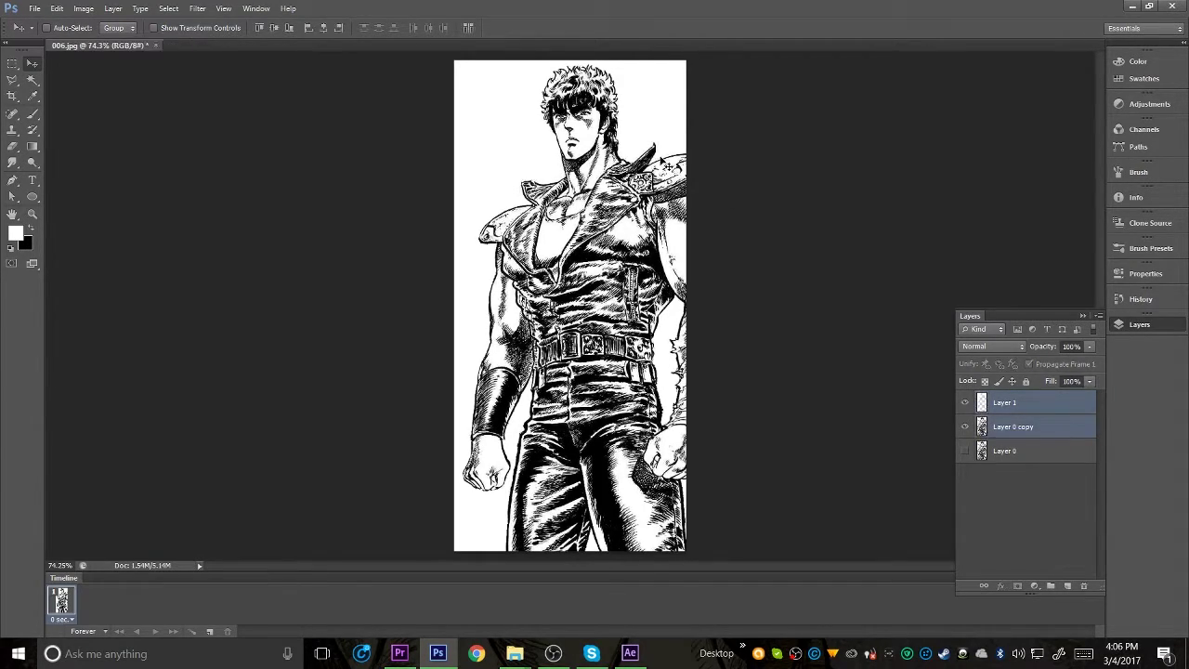
left_click(114, 8)
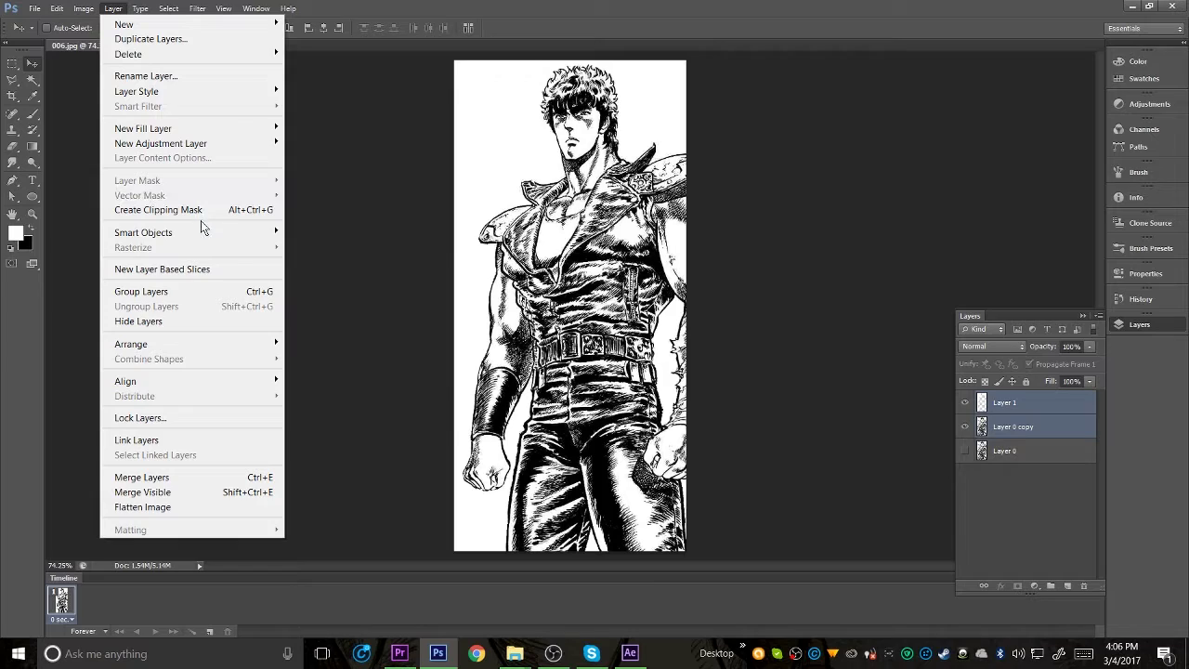
mouse_move(204, 230)
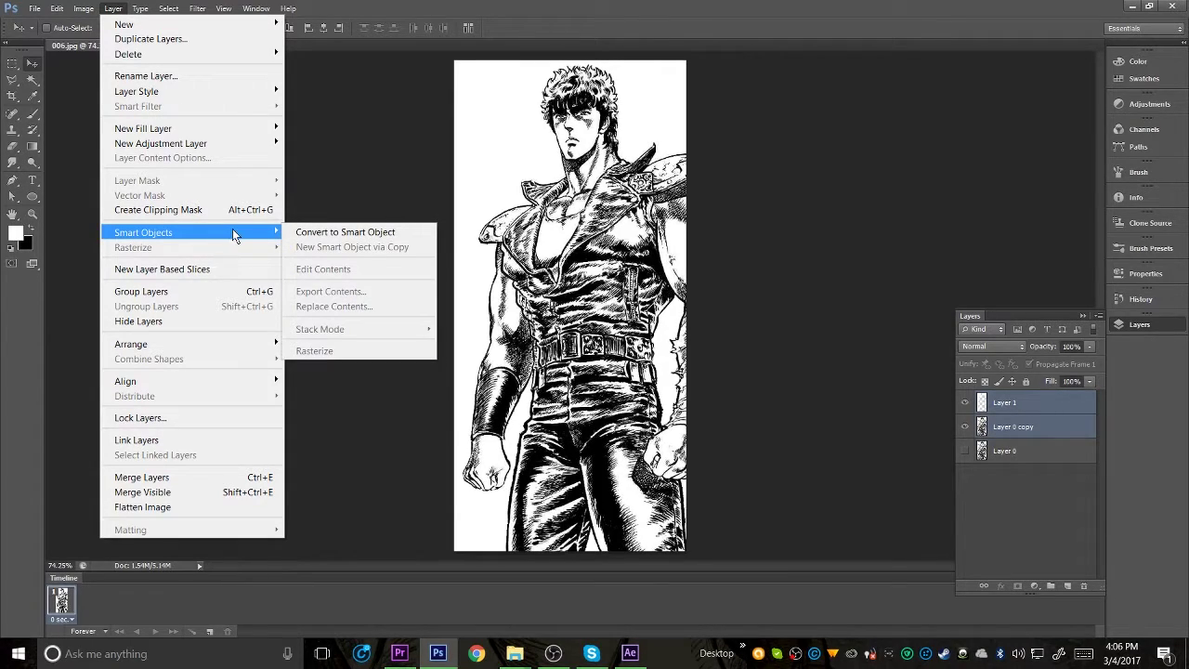
left_click(297, 232)
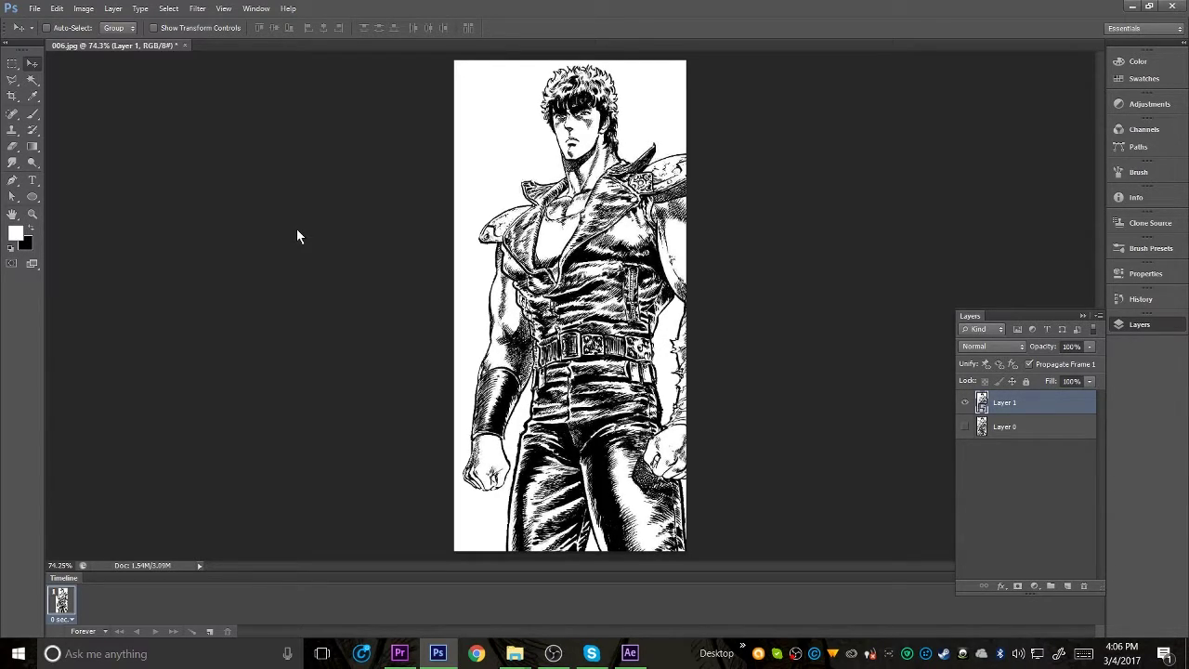
left_click(33, 113)
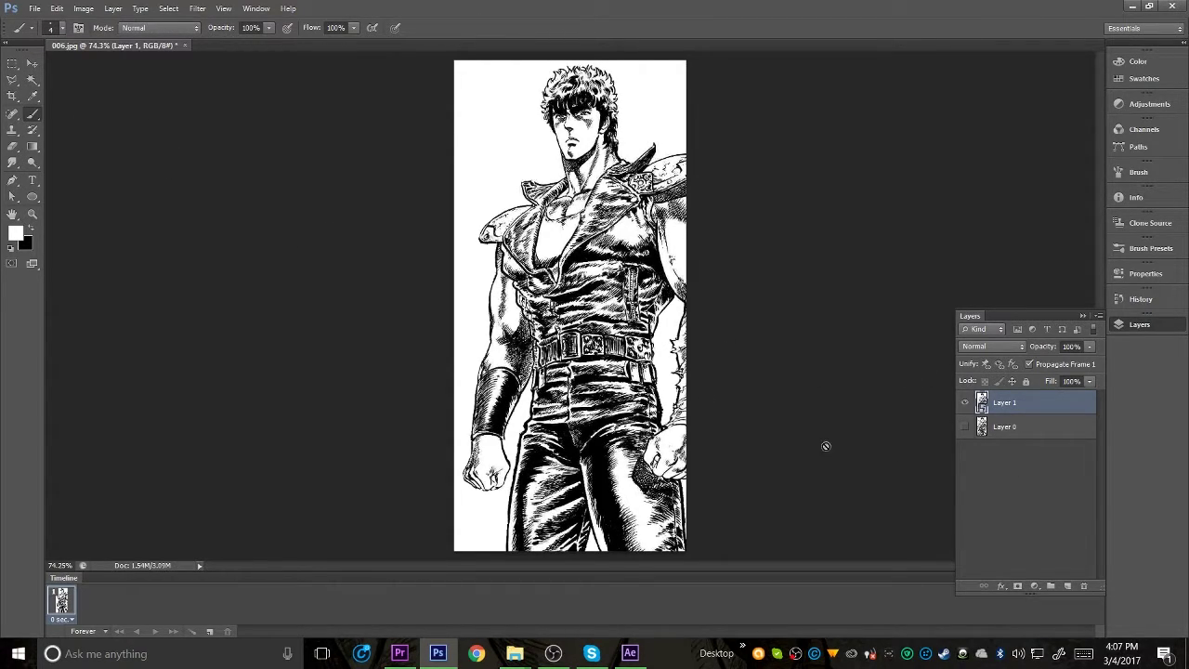
left_click(1067, 585)
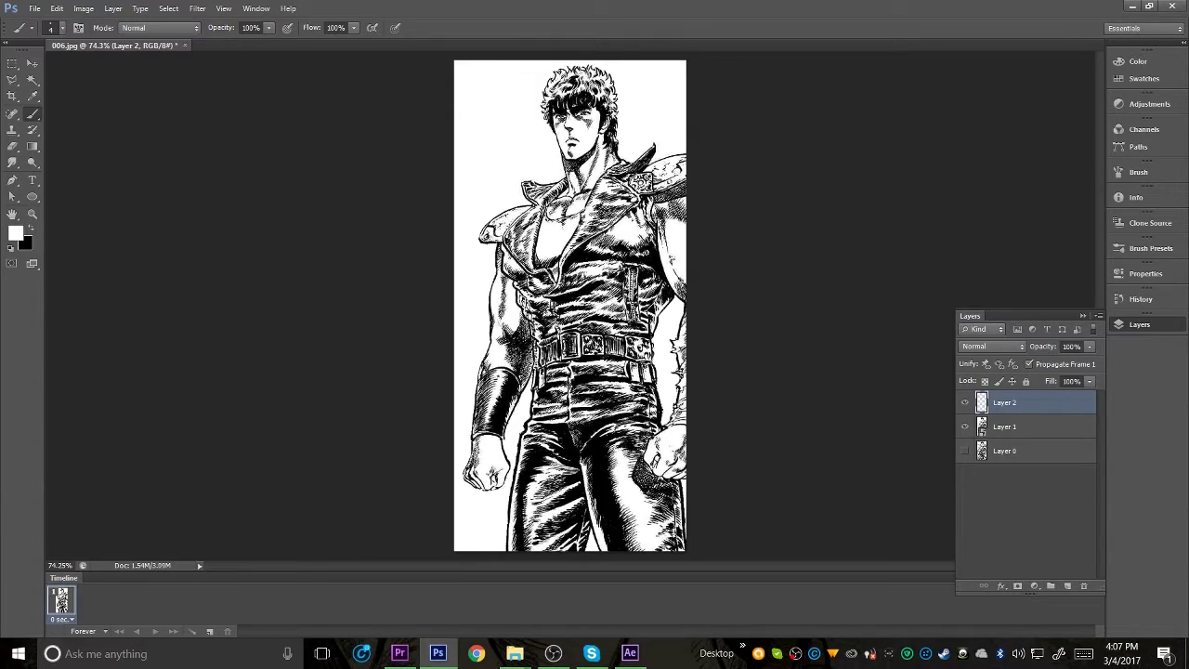
Open the contents of the Layer 1 smart object for editing.
left_click(1029, 424)
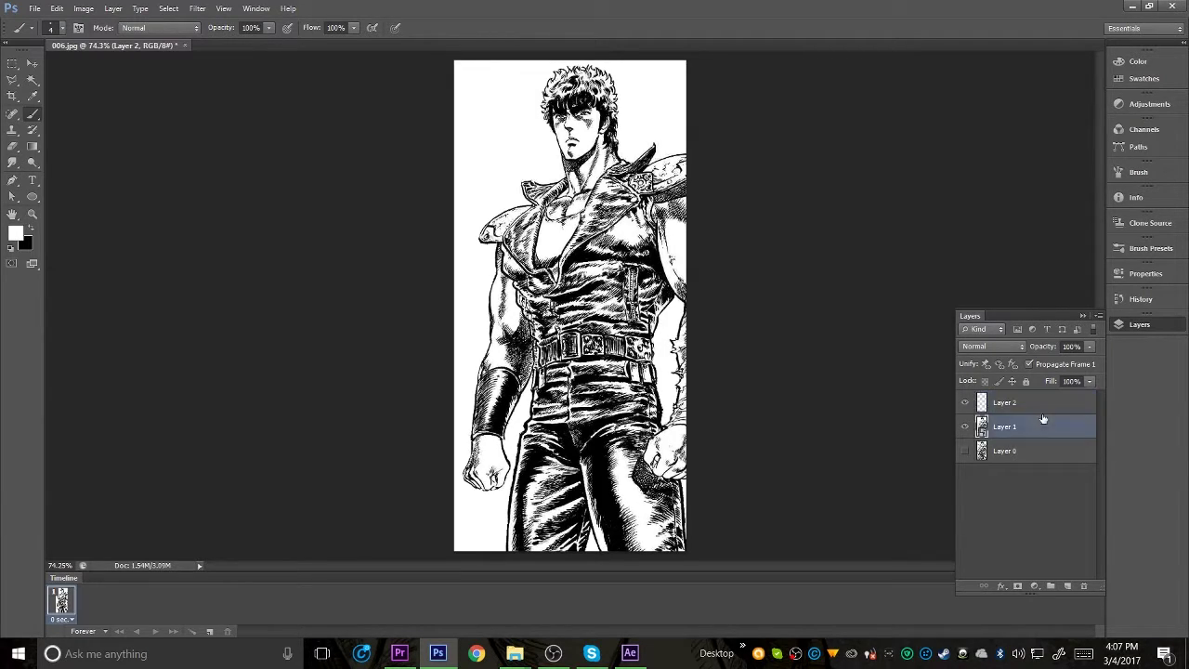
double_click(983, 432)
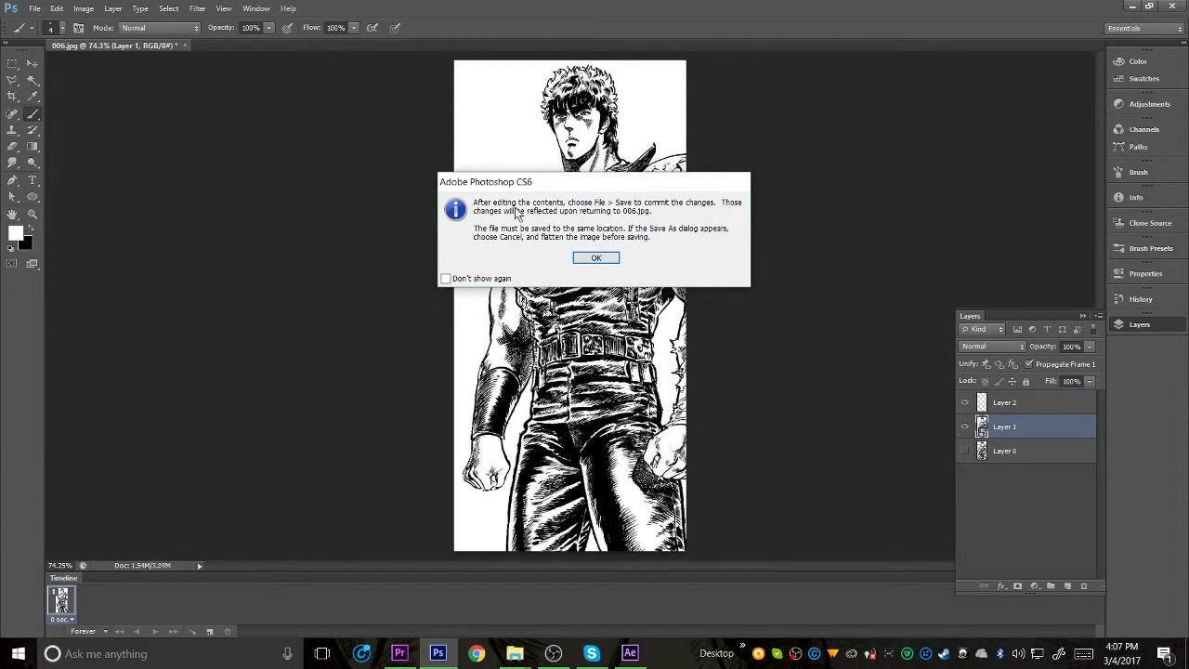
left_click(613, 258)
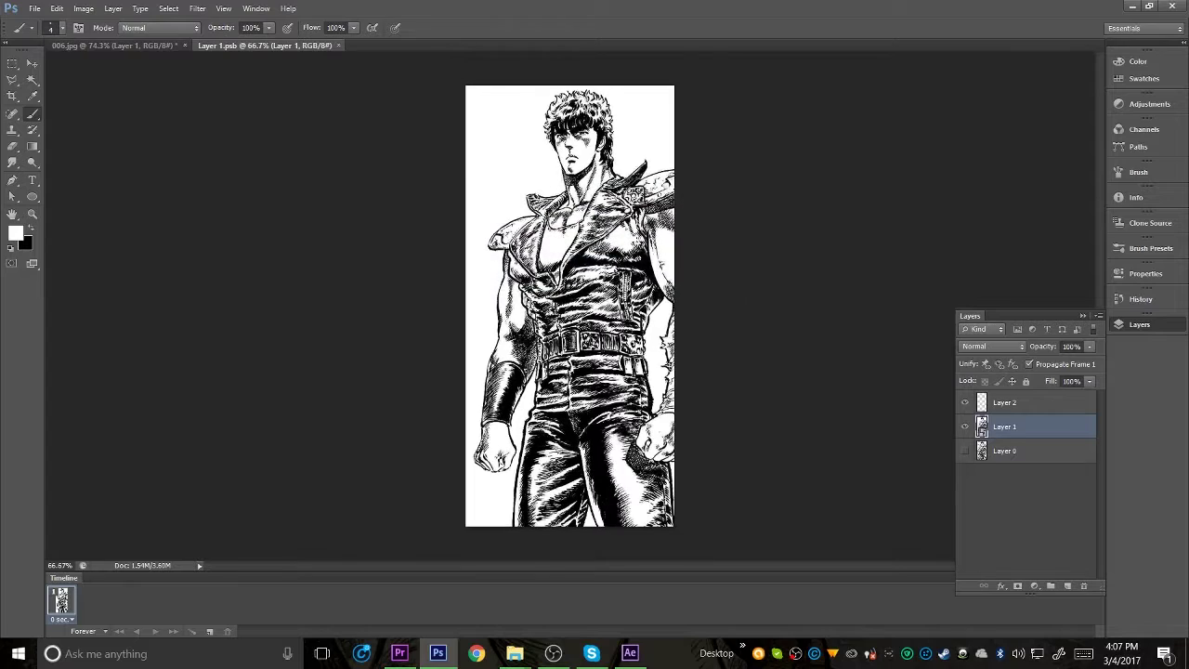
Toggle Layer 1 inside the smart object's document, leave it hidden, and close Layer 1.psb with its changes saved.
left_click(966, 402)
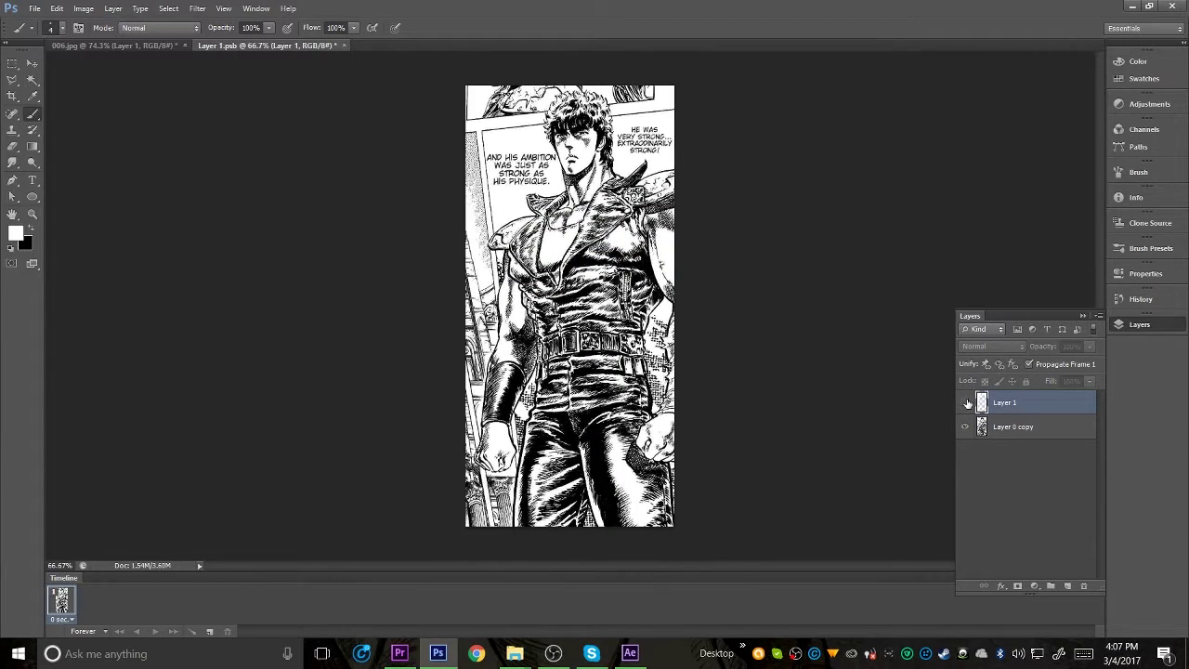
left_click(965, 402)
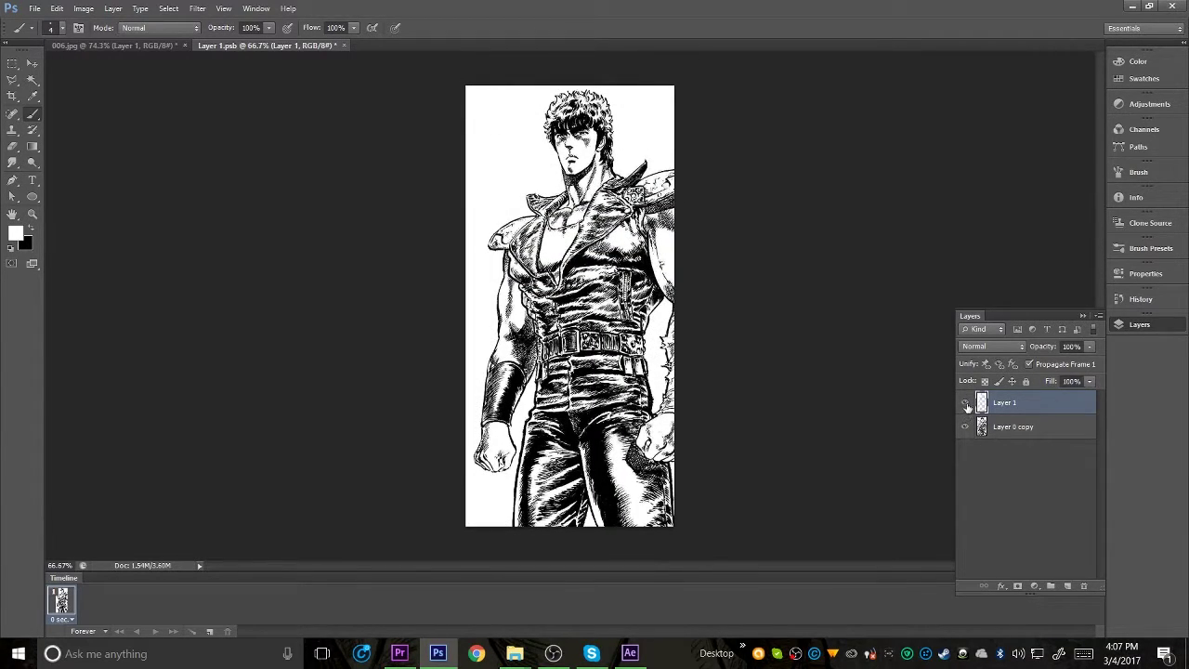
left_click(966, 403)
left_click(966, 402)
left_click(967, 402)
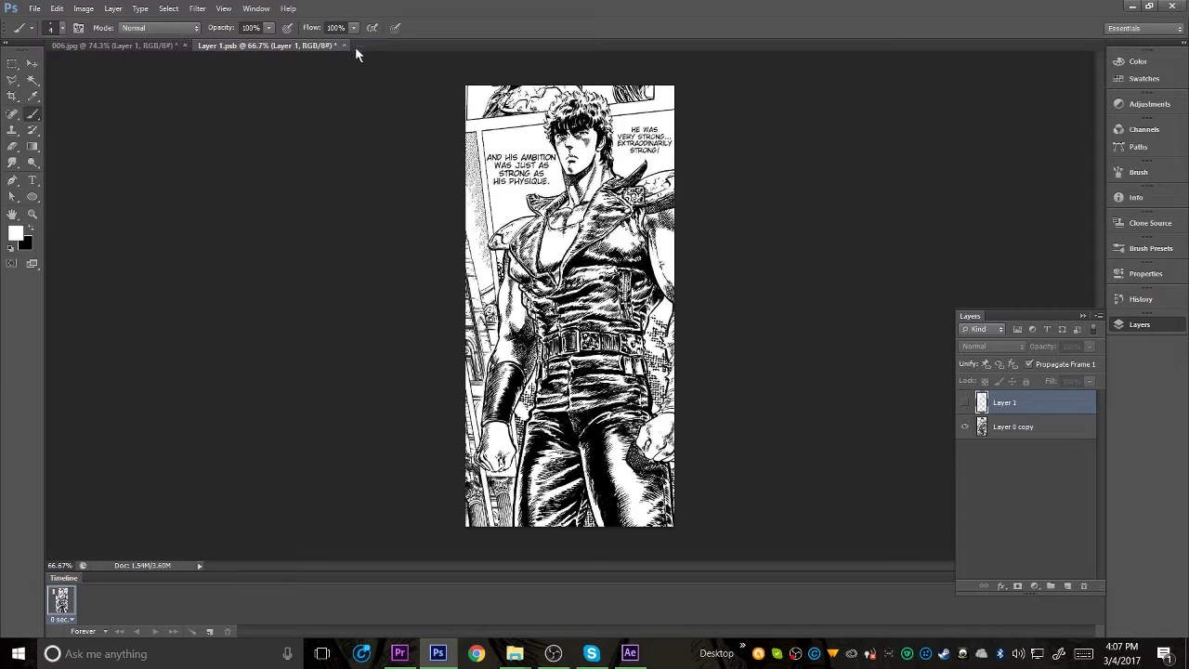
left_click(344, 46)
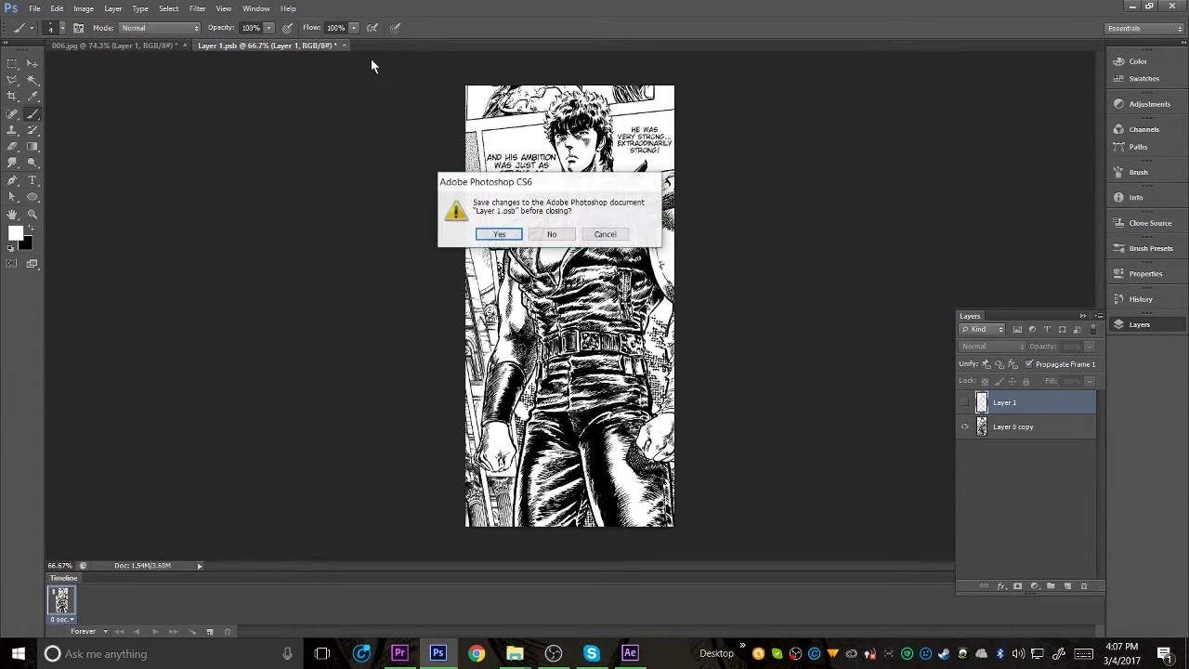
left_click(499, 234)
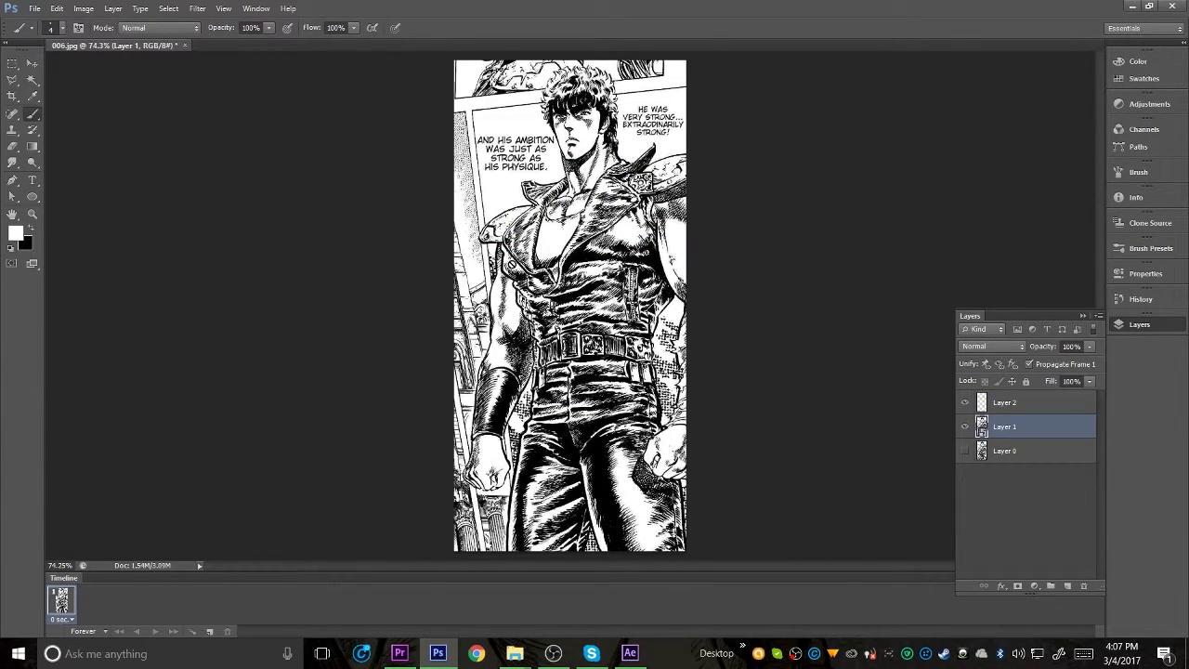
Reopen the Layer 1 smart object, make its Layer 1 visible, and close Layer 1.psb with the changes saved.
double_click(983, 432)
left_click(615, 259)
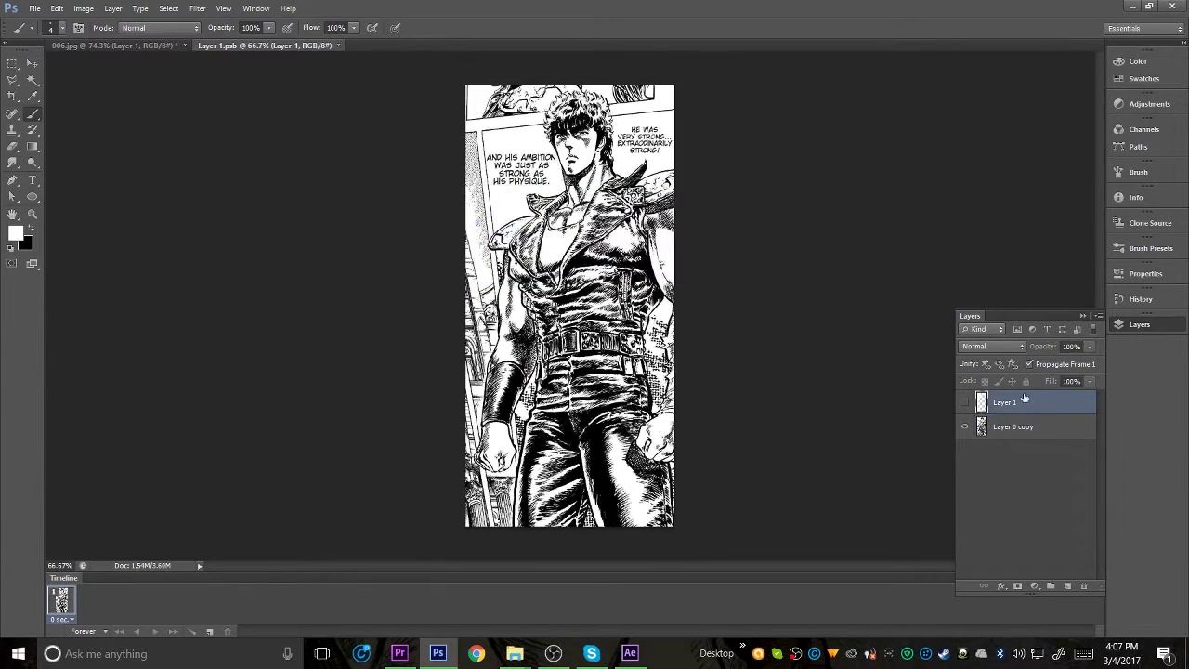
left_click(966, 401)
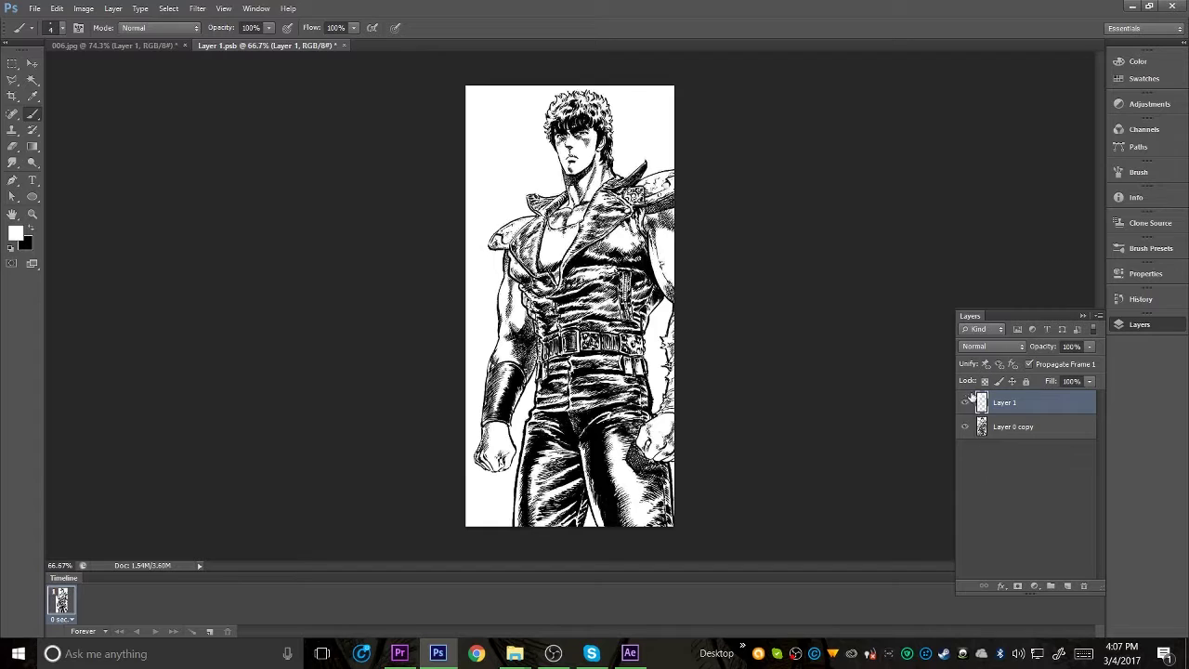
left_click(343, 46)
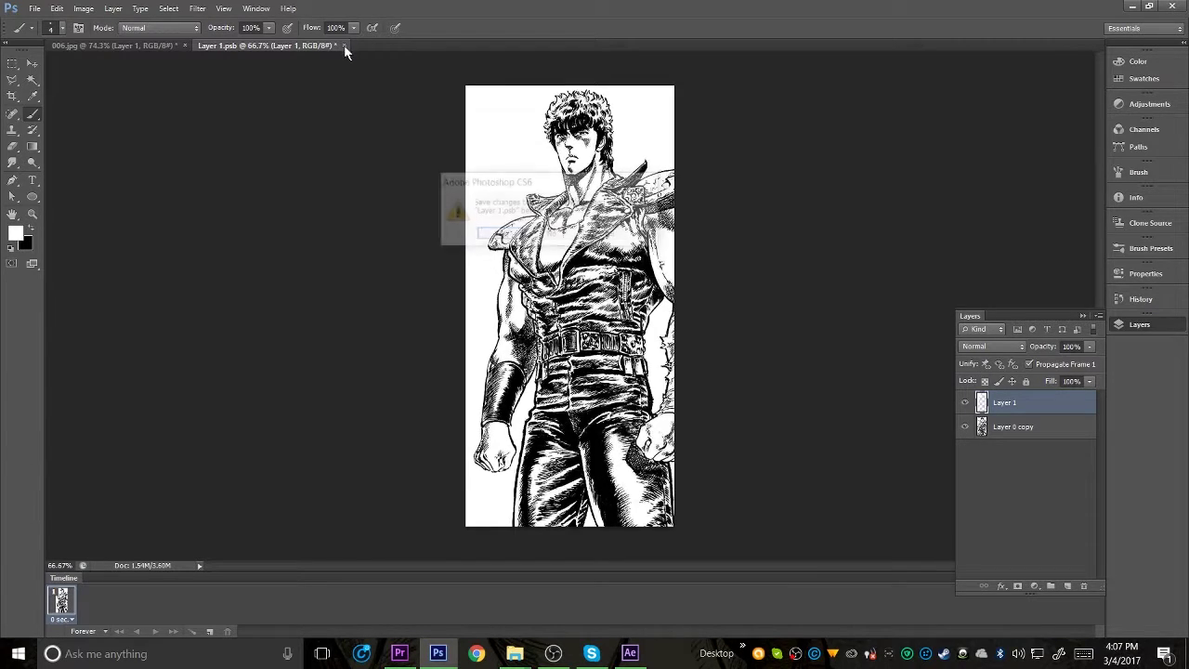
left_click(493, 236)
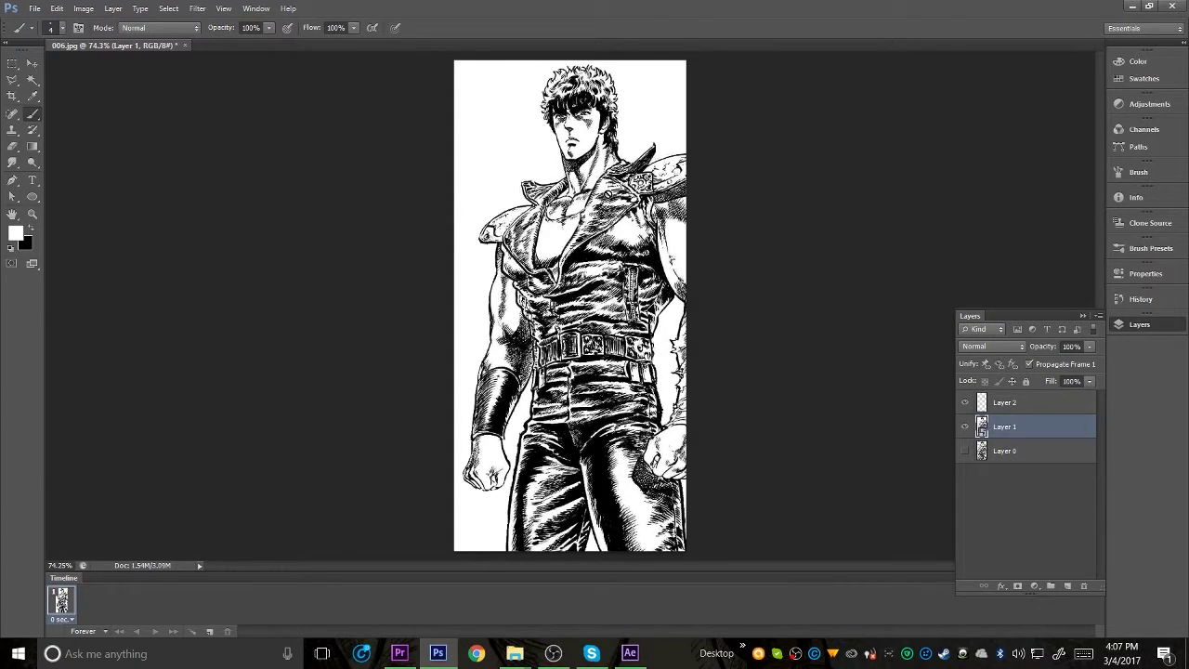
Add a Reveal All layer mask to the Layer 1 smart object.
left_click(115, 9)
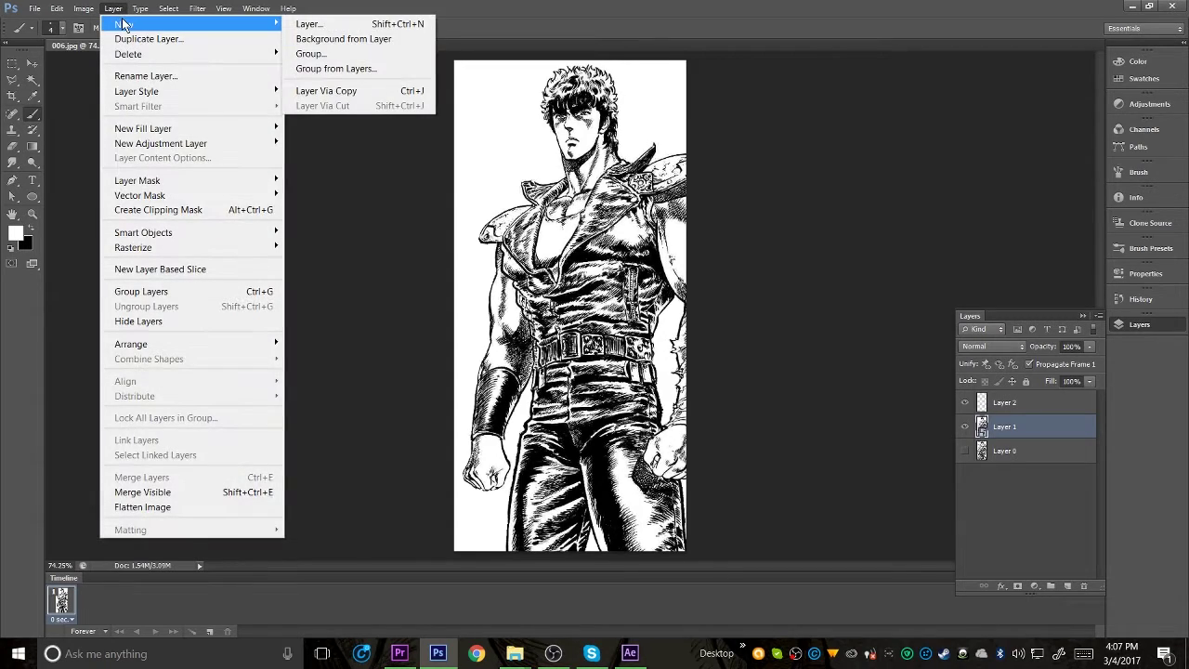
mouse_move(252, 181)
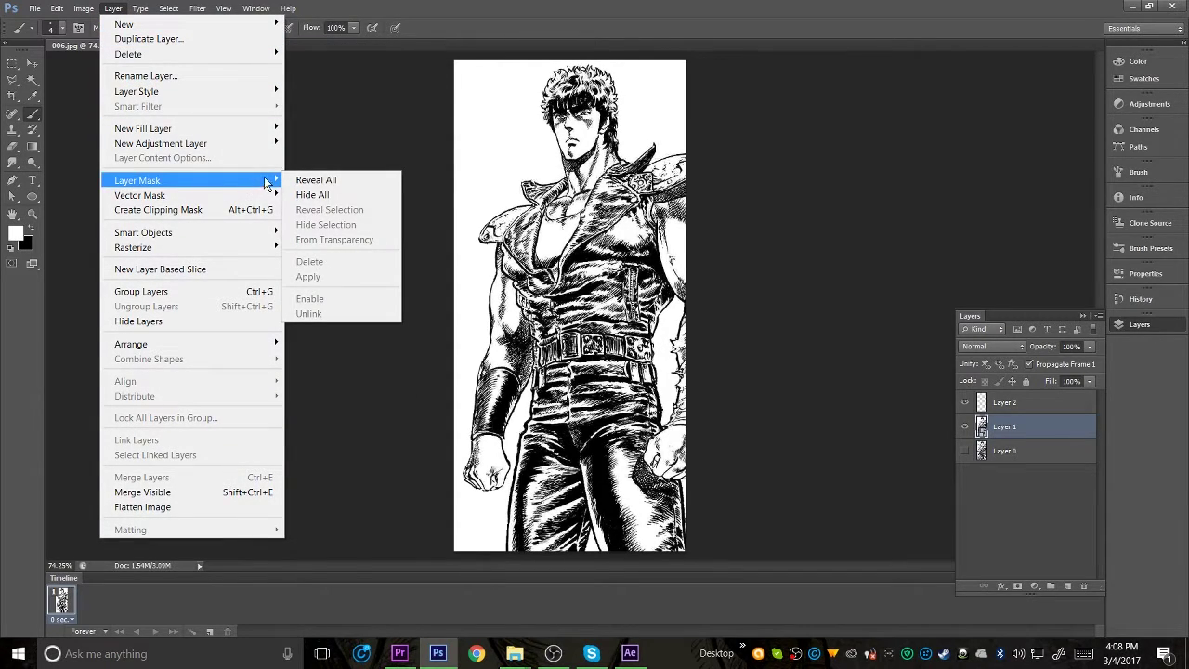
left_click(324, 179)
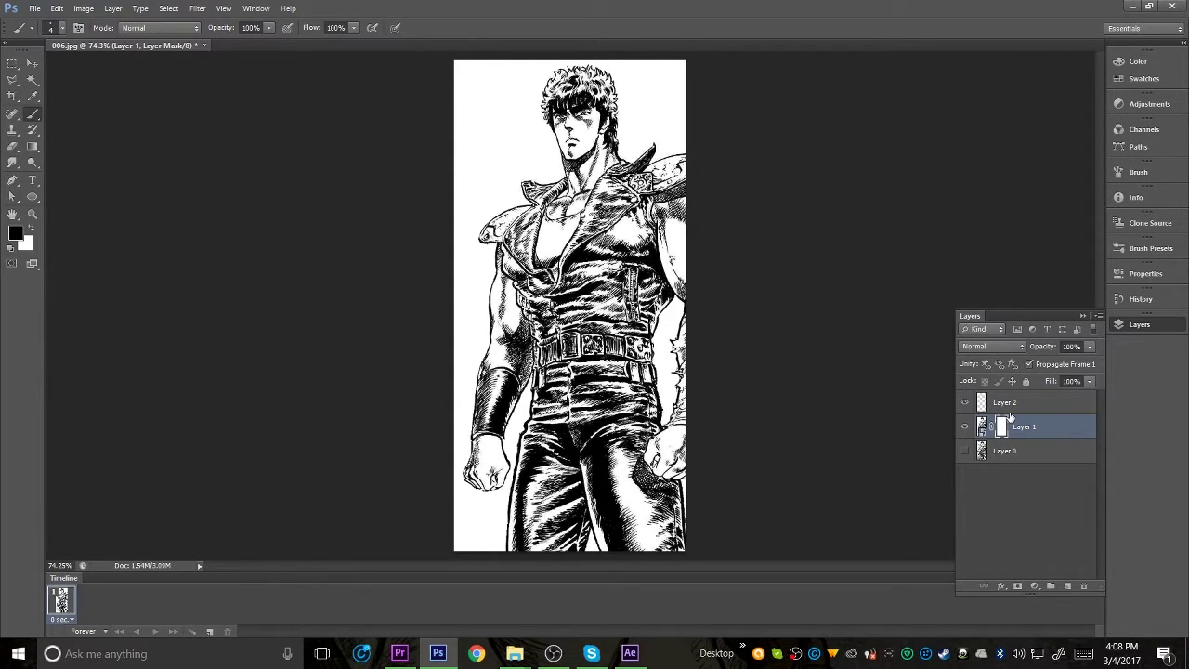
Select the white background around the character with the Magic Wand and show the selection as a Quick Mask around the lowered fist.
left_click(32, 214)
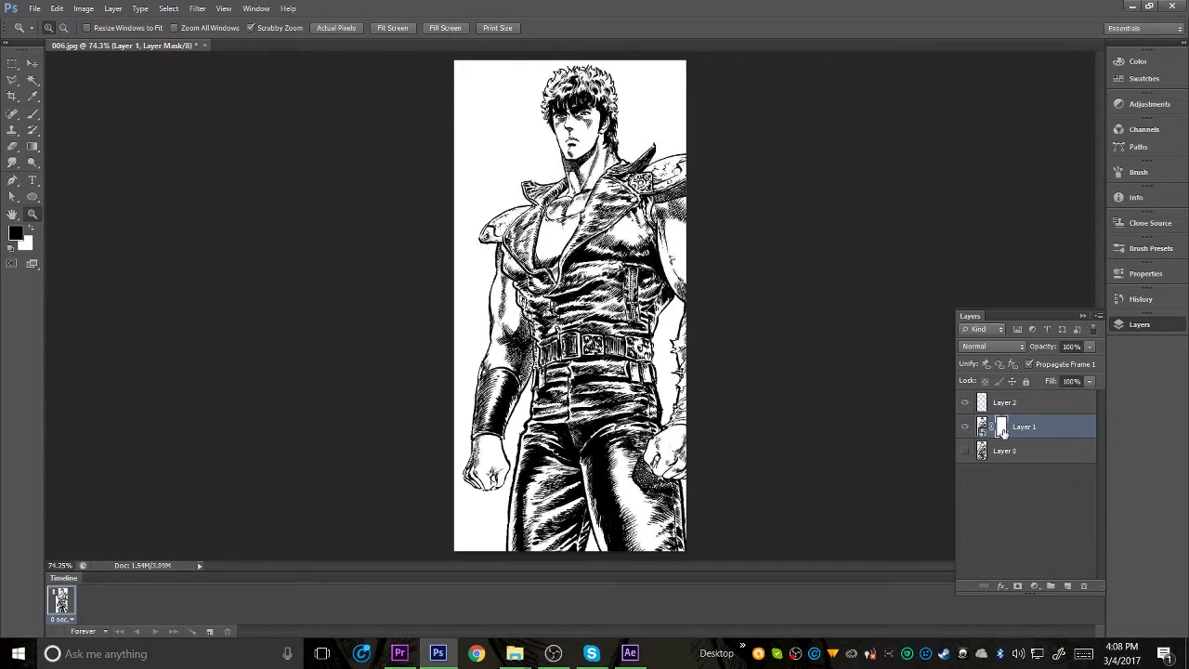
left_click(33, 80)
left_click(519, 95)
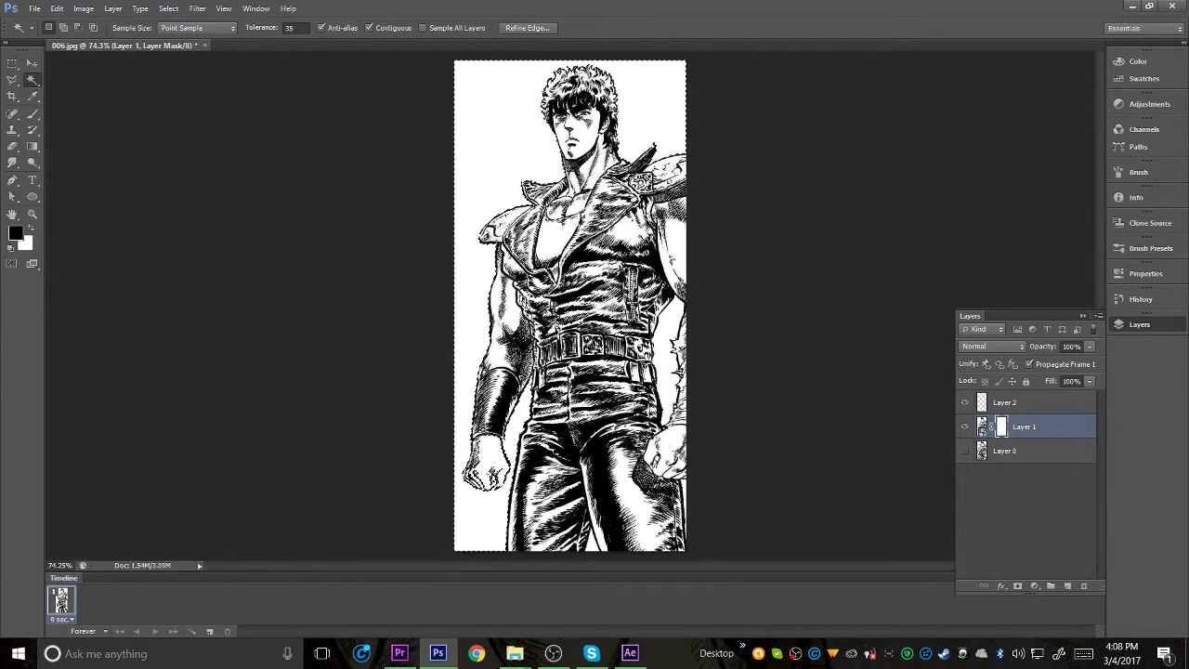
left_click(32, 215)
left_click_drag(470, 467, 657, 443)
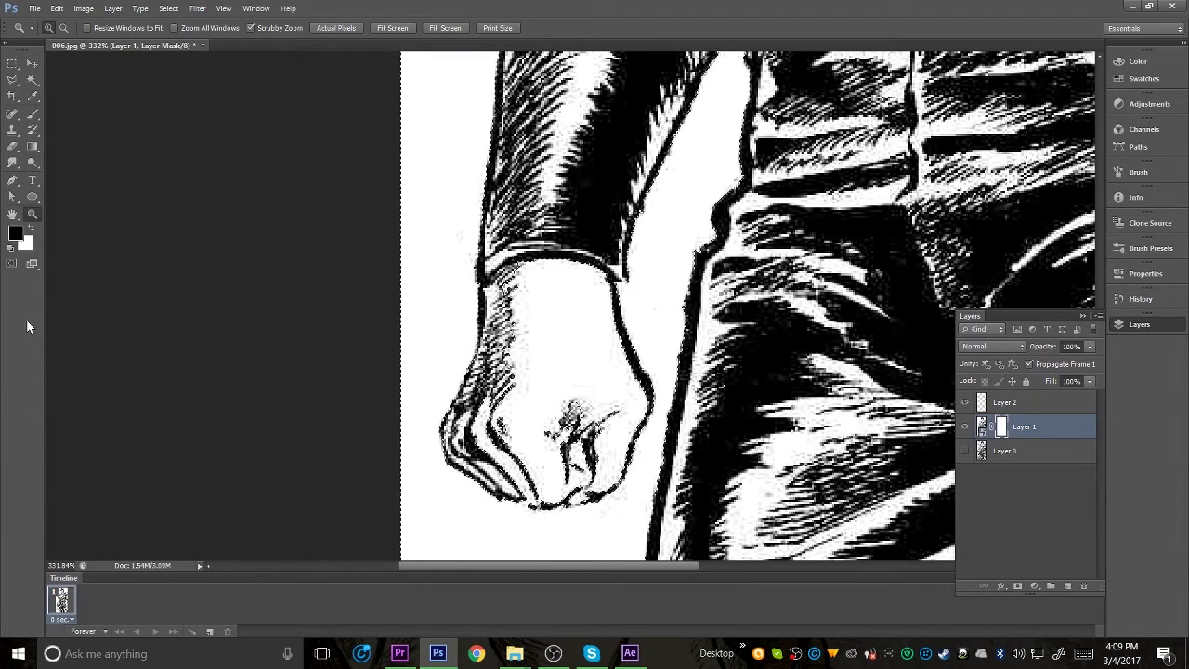
left_click(11, 263)
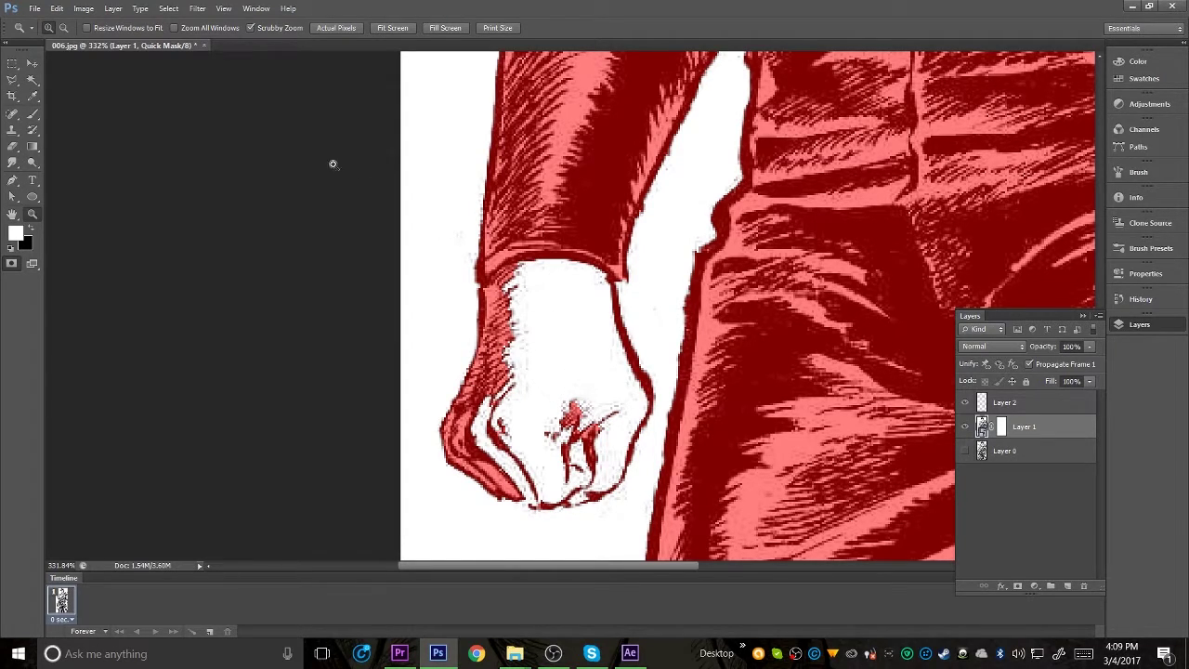
Try other overlay hues in the Quick Mask options and accept red at 50% opacity for masked areas.
double_click(12, 263)
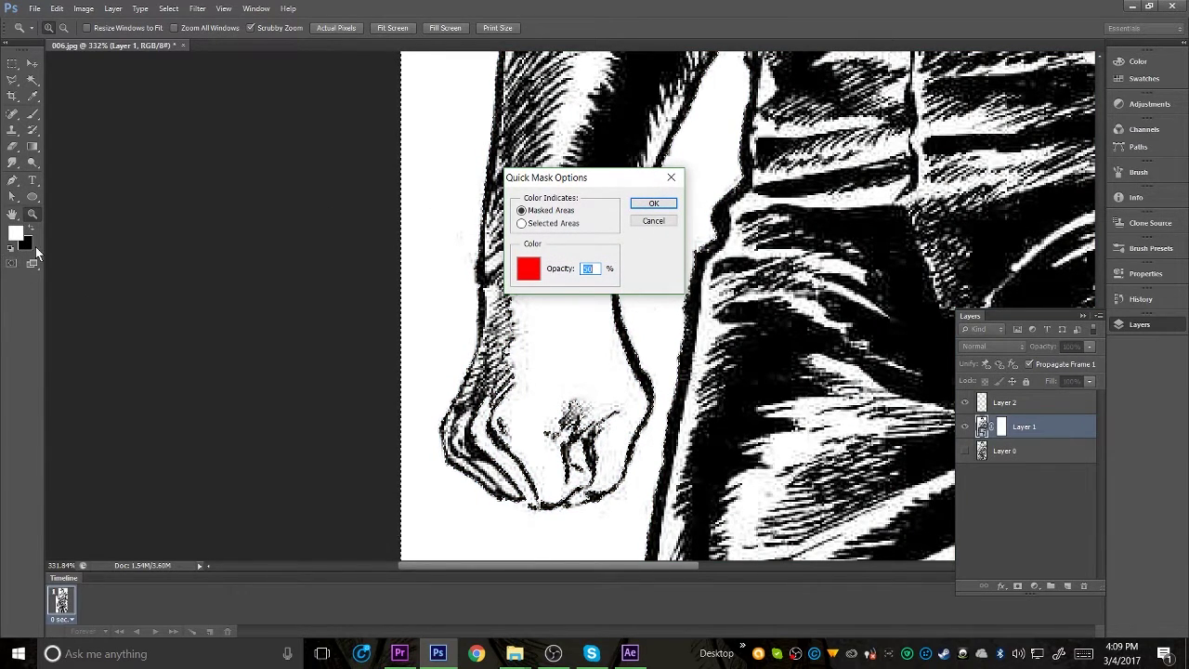
left_click(546, 267)
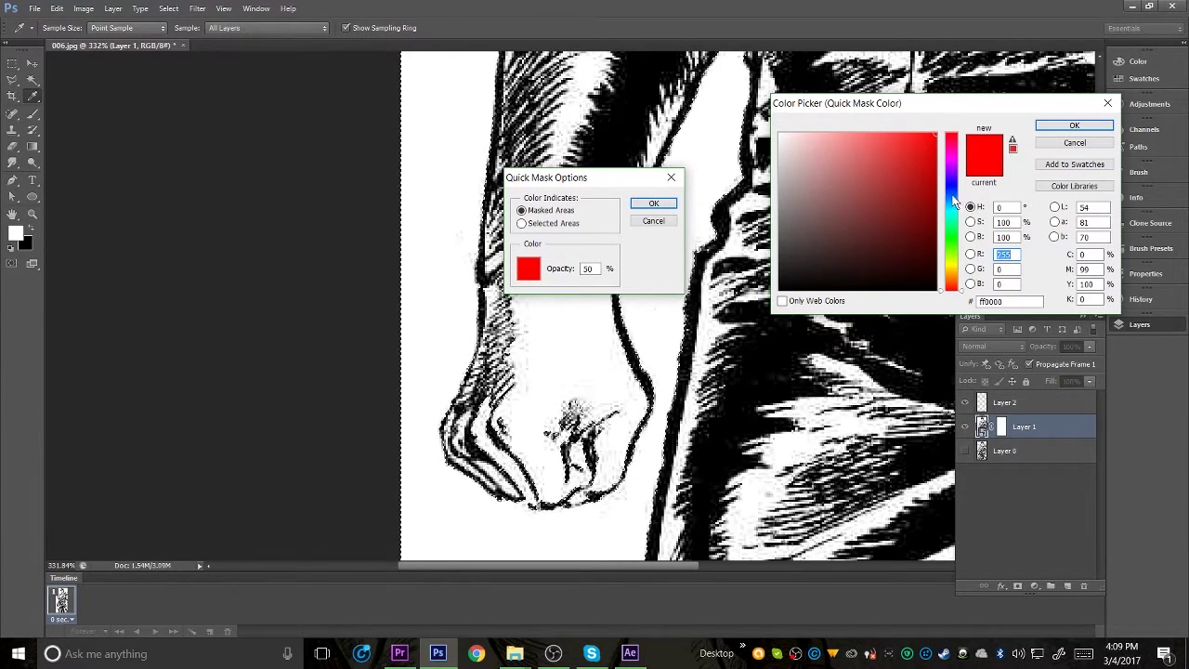
left_click_drag(951, 181, 951, 134)
left_click(1051, 125)
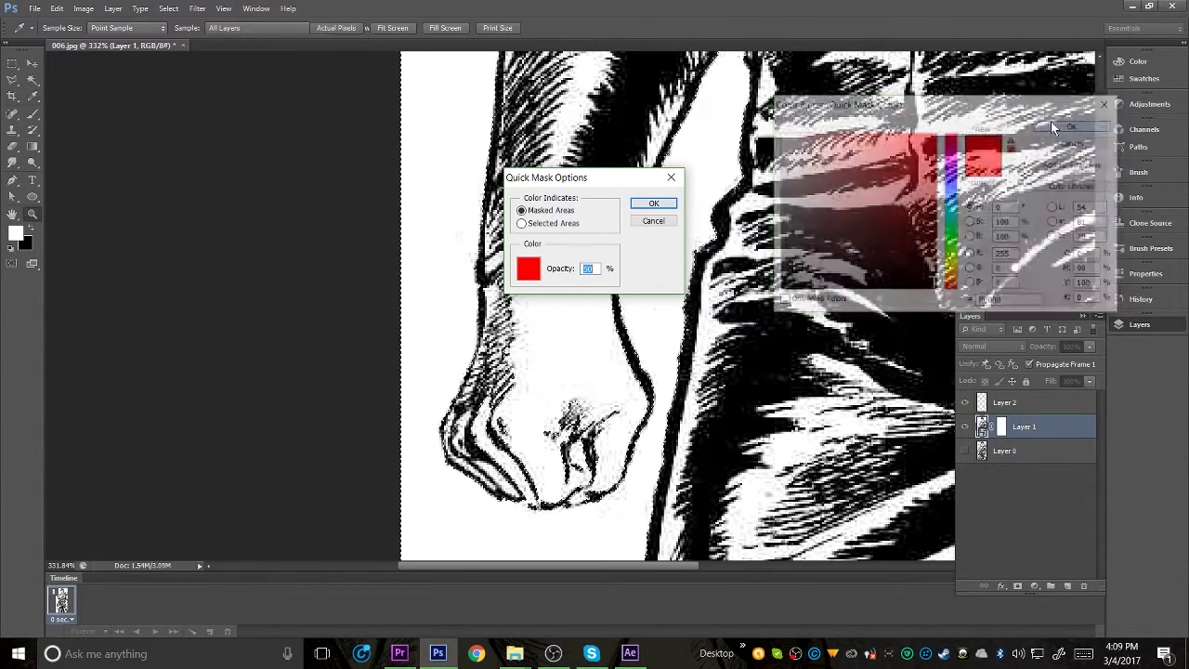
left_click(670, 205)
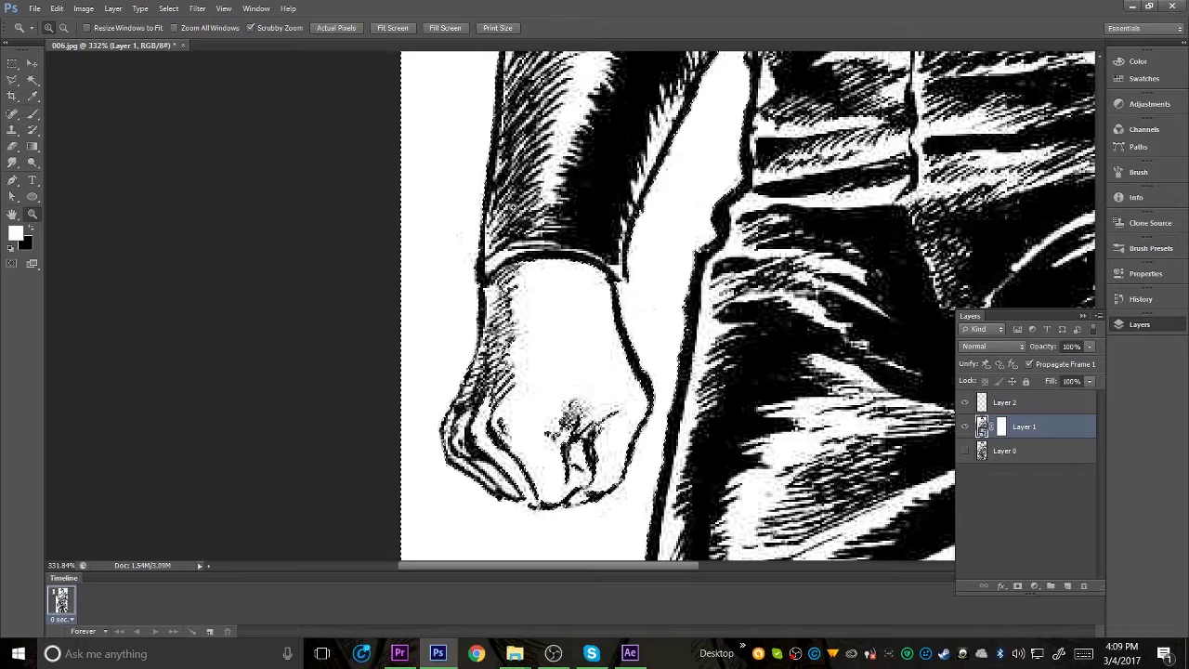
Paint the fist beside the hip into the Quick Mask with a 17 px black Brush and return to the selection.
left_click(33, 114)
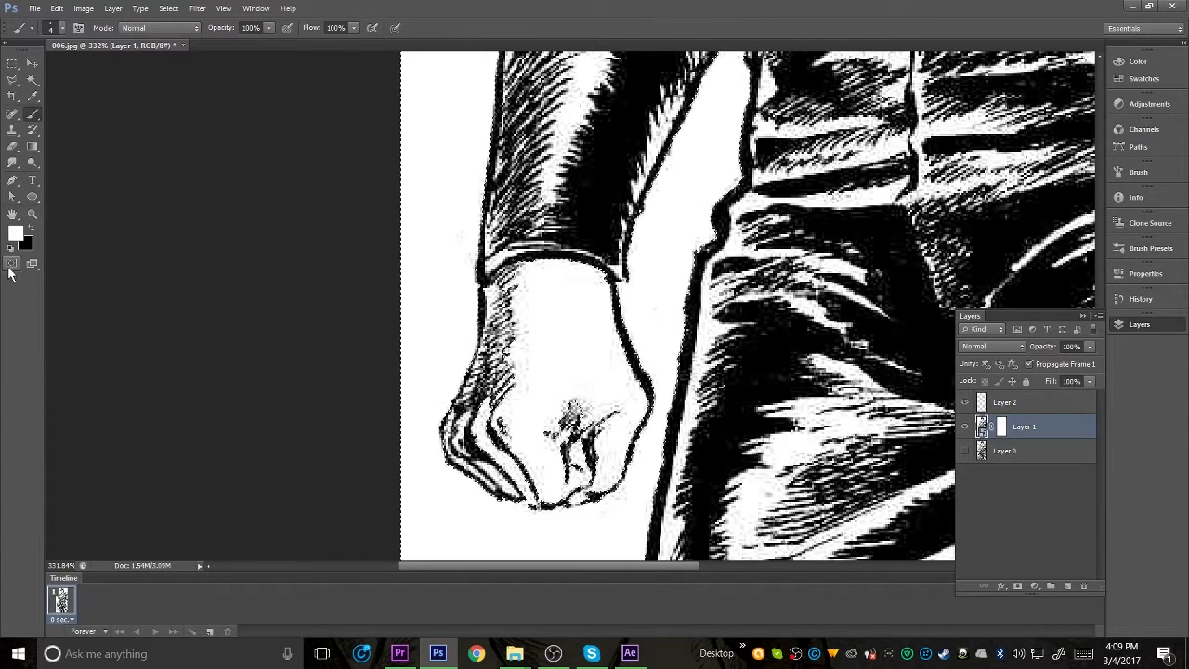
key("q")
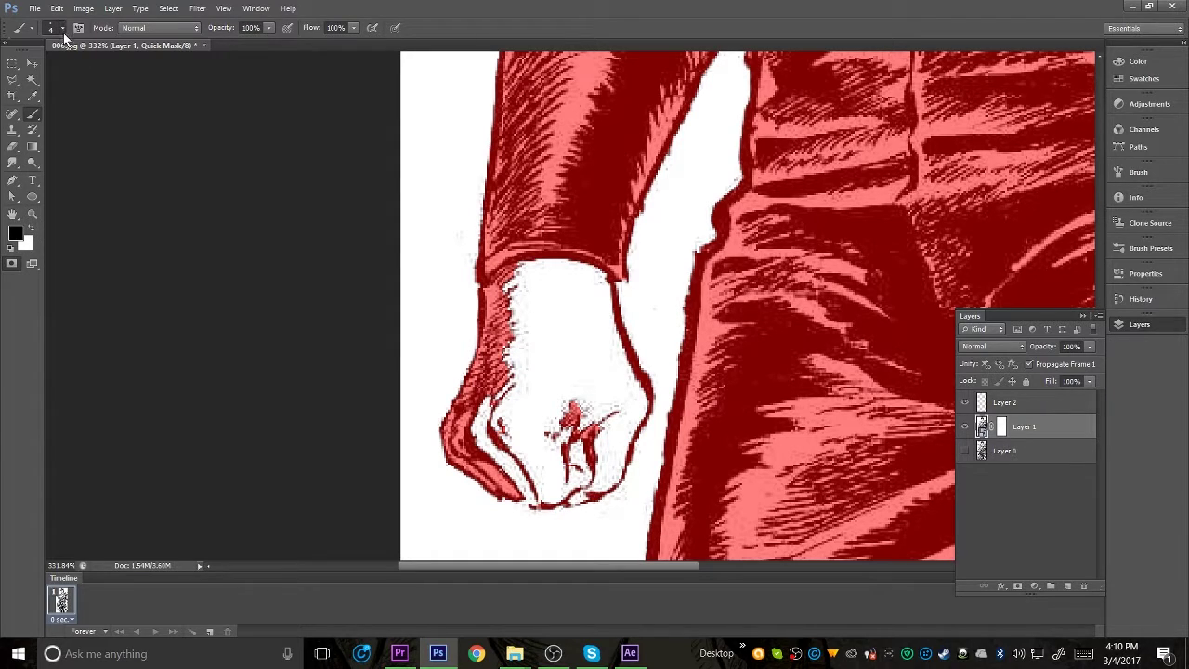
left_click(62, 28)
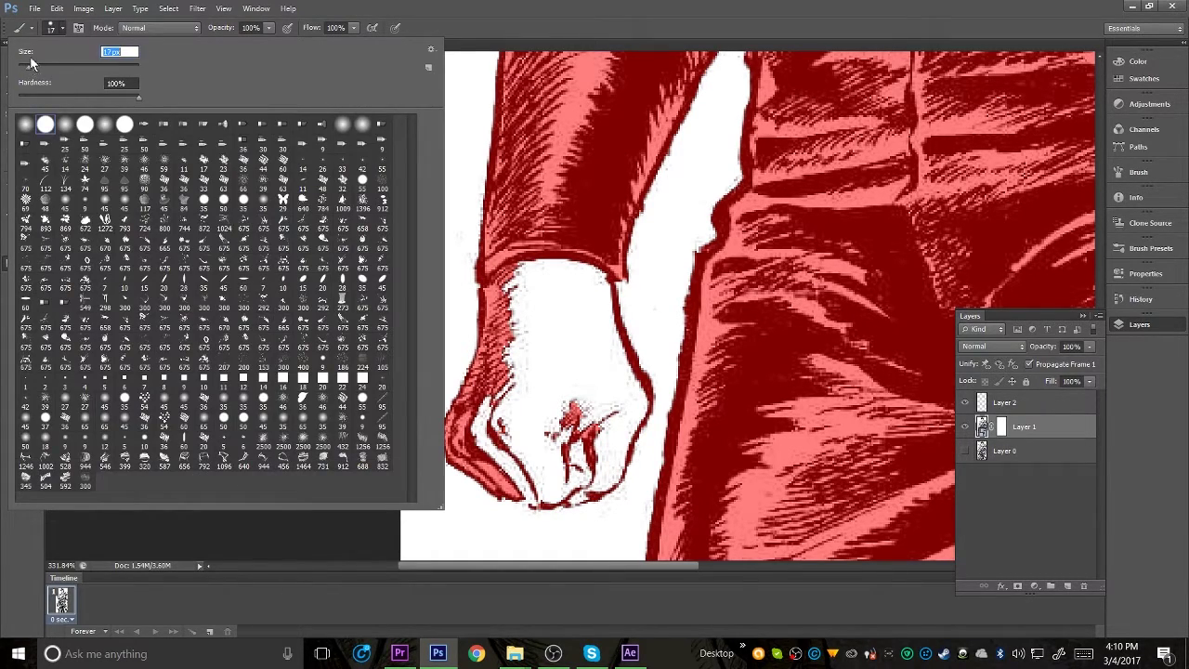
left_click(61, 27)
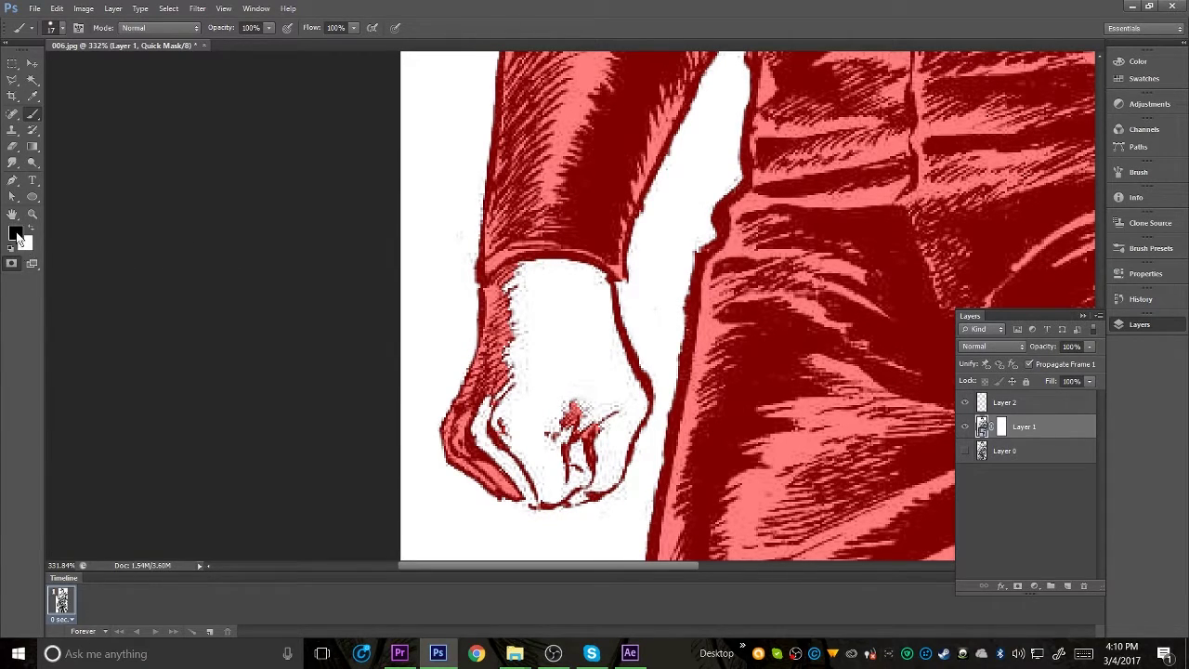
mouse_move(544, 270)
left_mouse_down()
mouse_move(529, 343)
mouse_move(542, 287)
mouse_move(526, 276)
mouse_move(508, 449)
mouse_move(495, 435)
mouse_move(534, 476)
mouse_move(552, 441)
mouse_move(554, 304)
mouse_move(526, 414)
mouse_move(549, 390)
mouse_move(562, 249)
mouse_move(576, 352)
mouse_move(576, 270)
mouse_move(599, 302)
mouse_move(559, 426)
mouse_move(564, 471)
mouse_move(535, 482)
mouse_move(576, 476)
mouse_move(571, 484)
mouse_move(604, 448)
mouse_move(601, 405)
mouse_move(592, 418)
mouse_move(611, 412)
mouse_move(610, 375)
mouse_move(597, 336)
mouse_move(624, 408)
mouse_move(618, 383)
mouse_move(627, 403)
mouse_move(629, 390)
mouse_move(600, 475)
mouse_move(614, 426)
left_mouse_up()
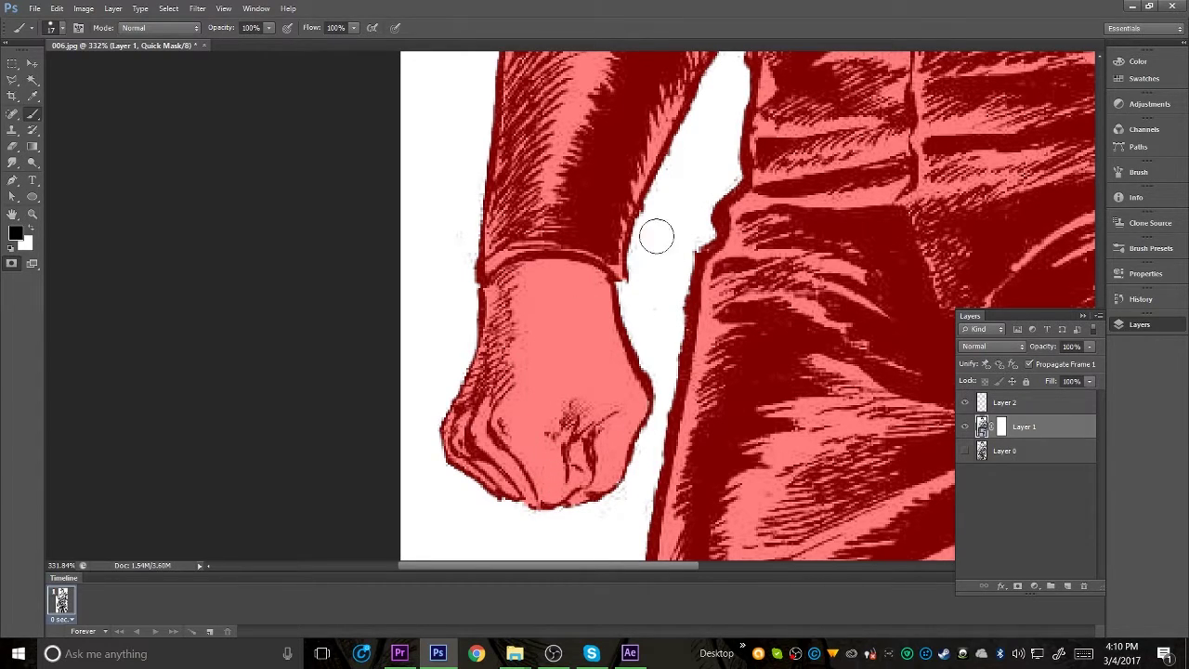
left_click(11, 265)
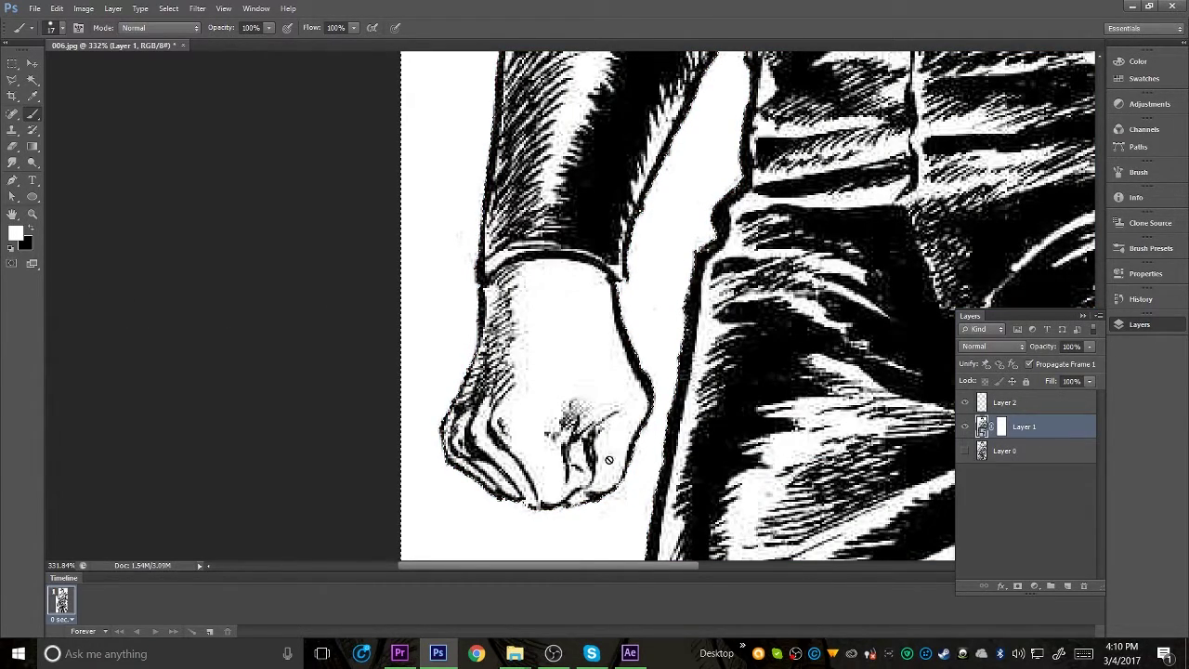
Refine the background selection's edge on Layer 1's mask with Contrast 100% and Shift Edge +100%, output to a selection.
double_click(13, 214)
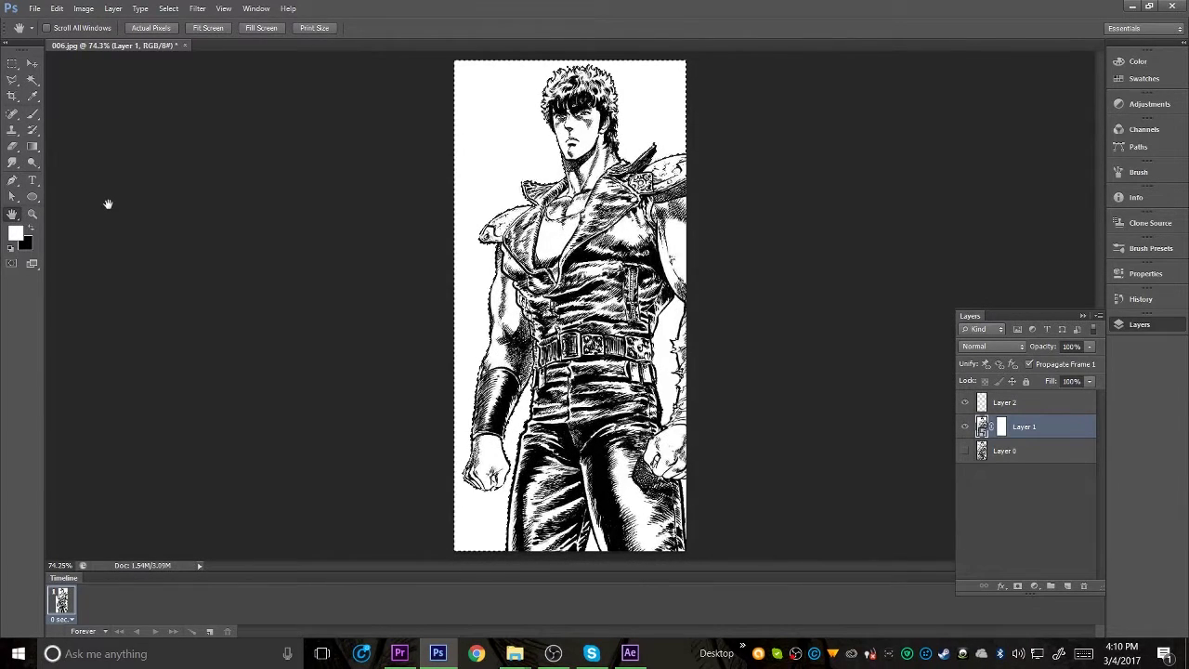
left_click(1002, 426)
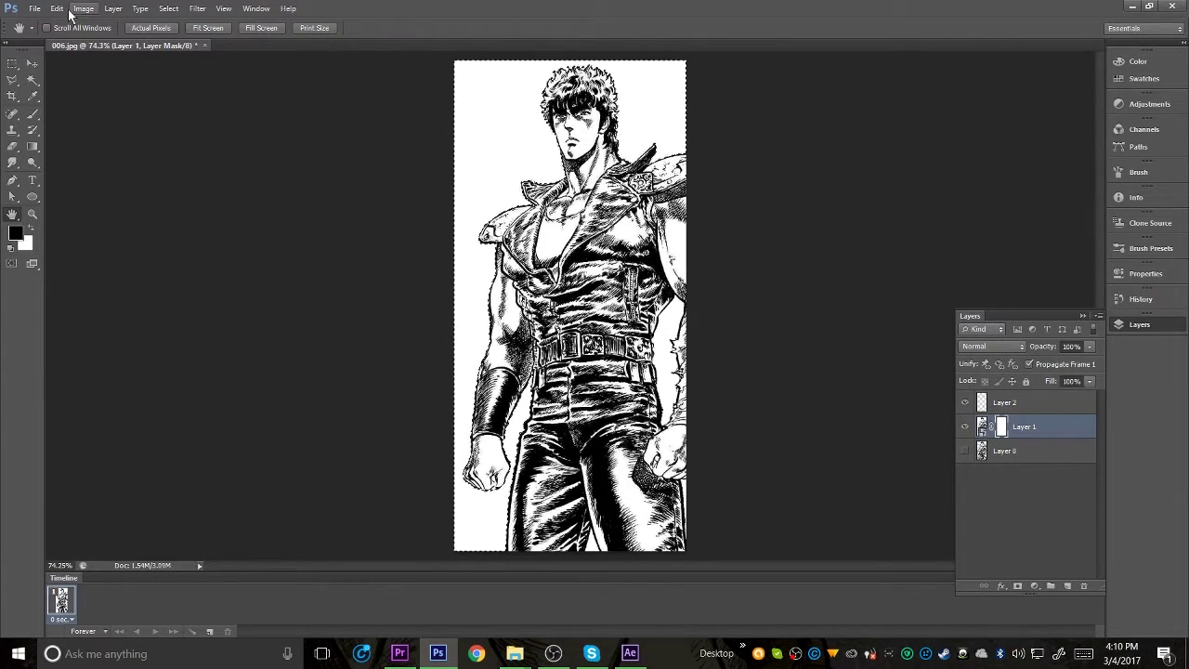
left_click(170, 9)
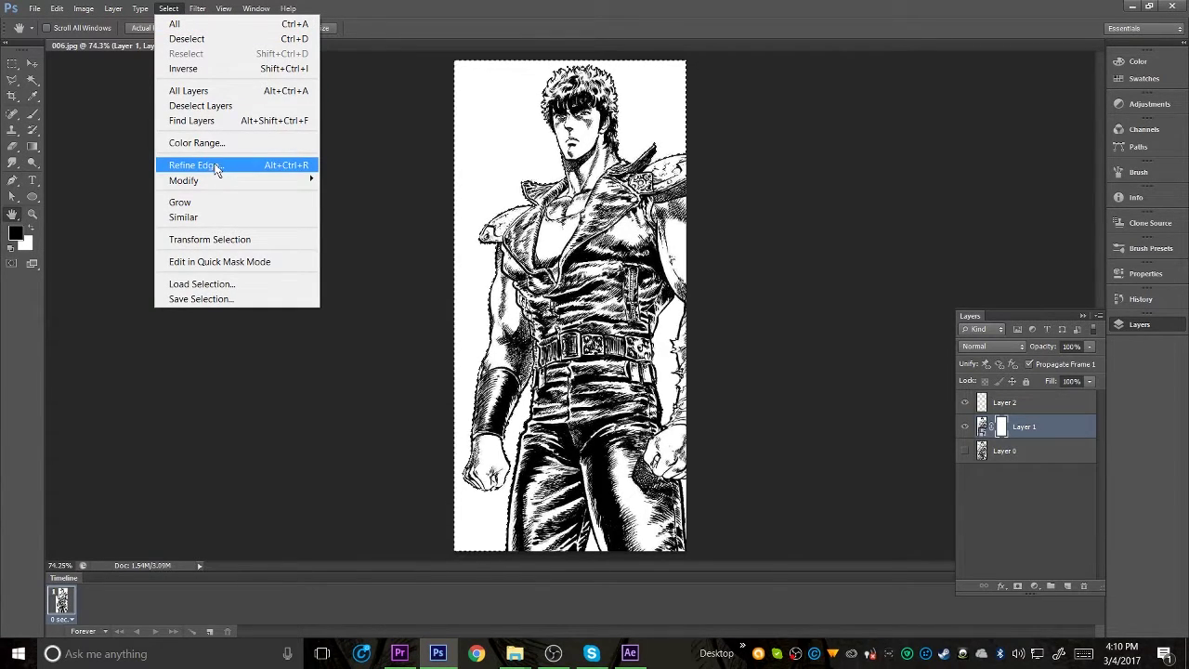
left_click(219, 165)
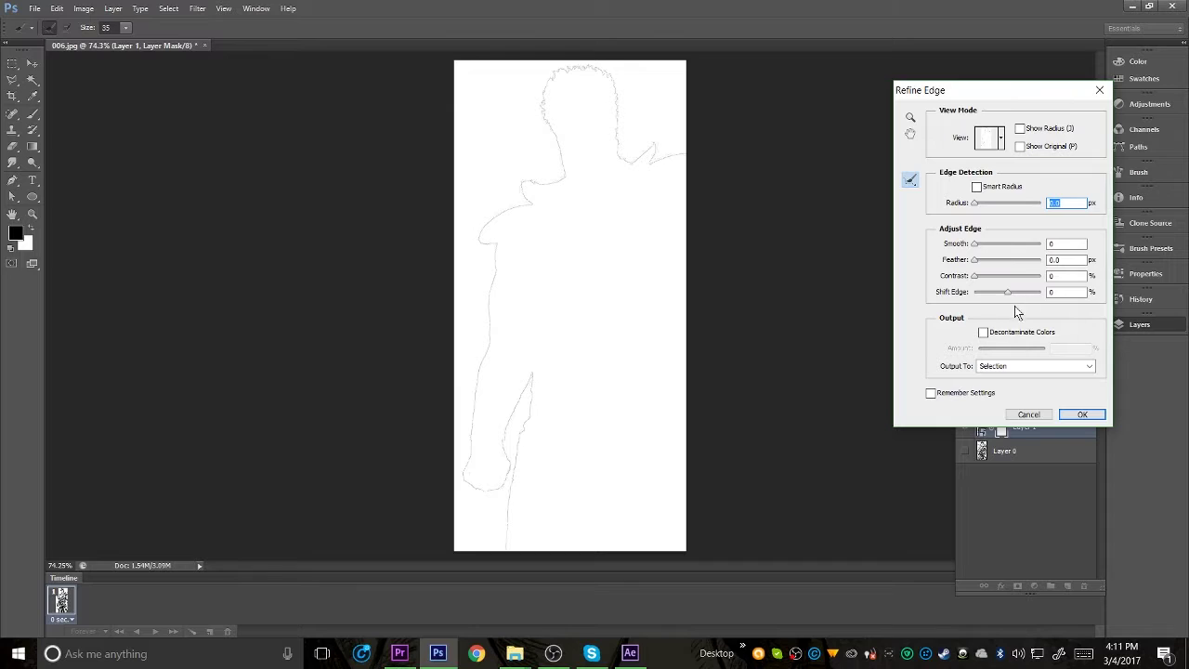
left_click_drag(1009, 294, 1043, 293)
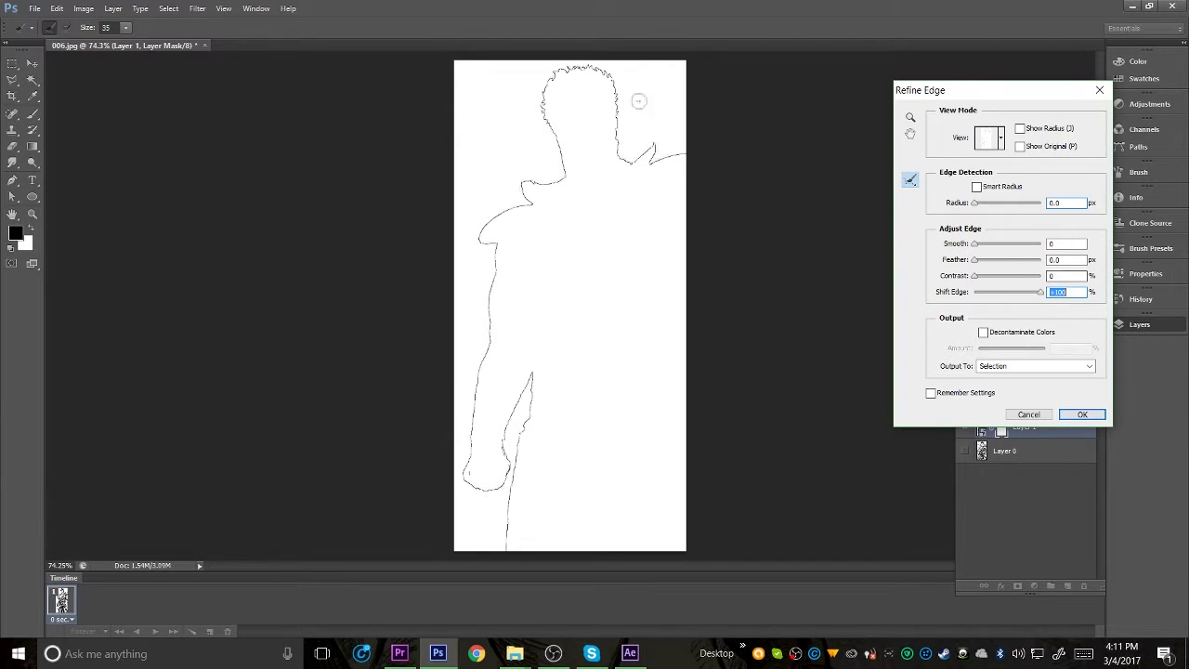
mouse_move(1041, 293)
left_mouse_down()
mouse_move(985, 295)
mouse_move(1006, 307)
mouse_move(992, 298)
mouse_move(1055, 292)
left_mouse_up()
left_click_drag(981, 276, 1062, 276)
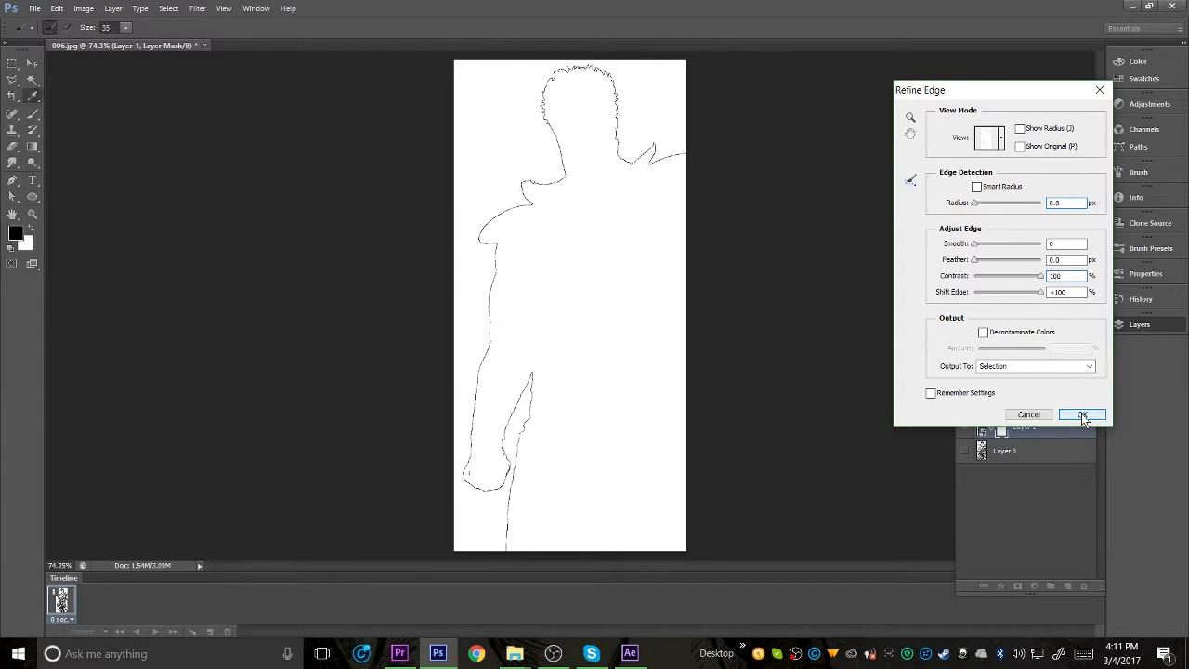
left_click(1078, 414)
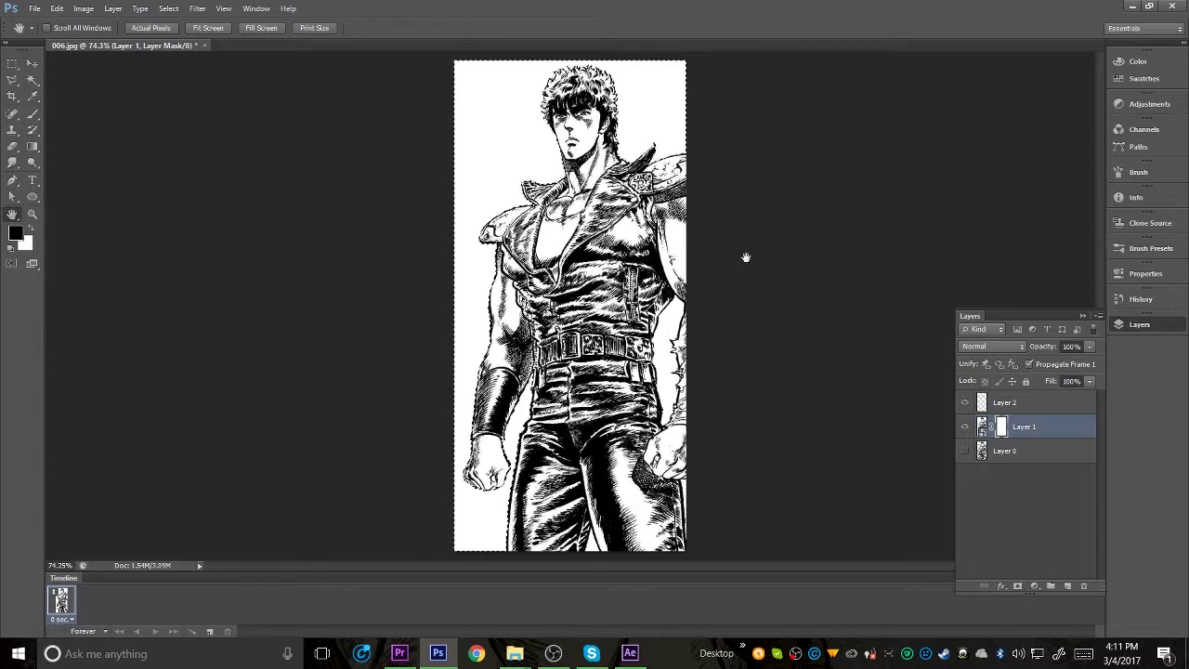
Fill the selected background on Layer 1's mask with black at 100% opacity in Normal mode and clear the selection.
left_click(57, 9)
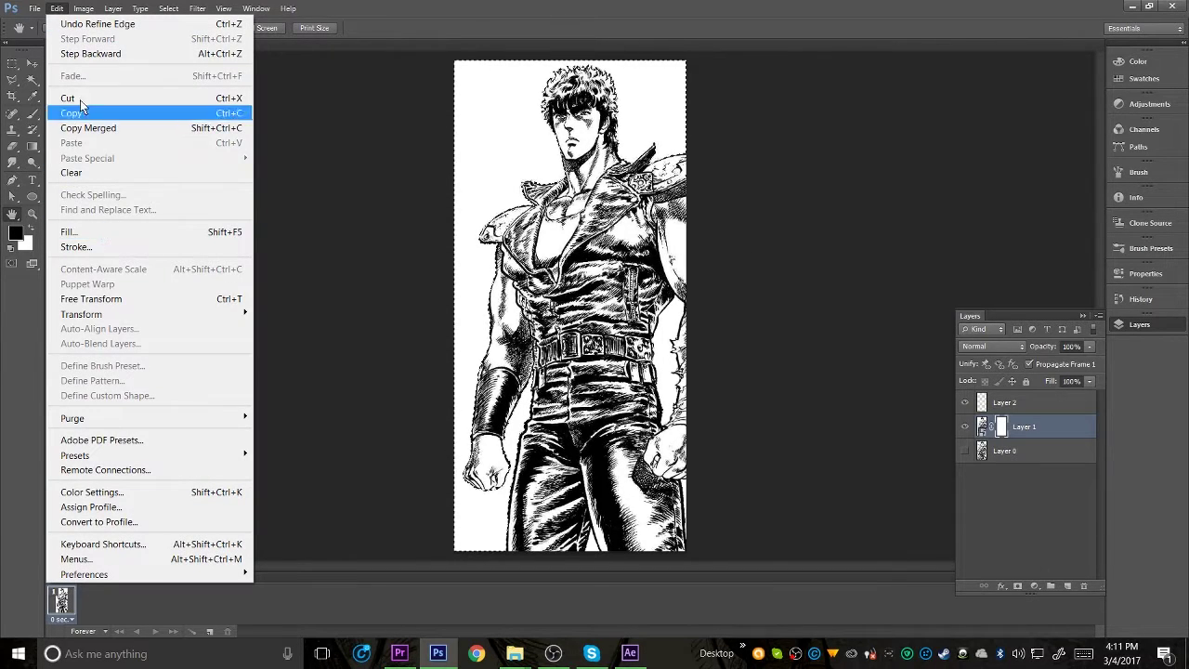
left_click(98, 230)
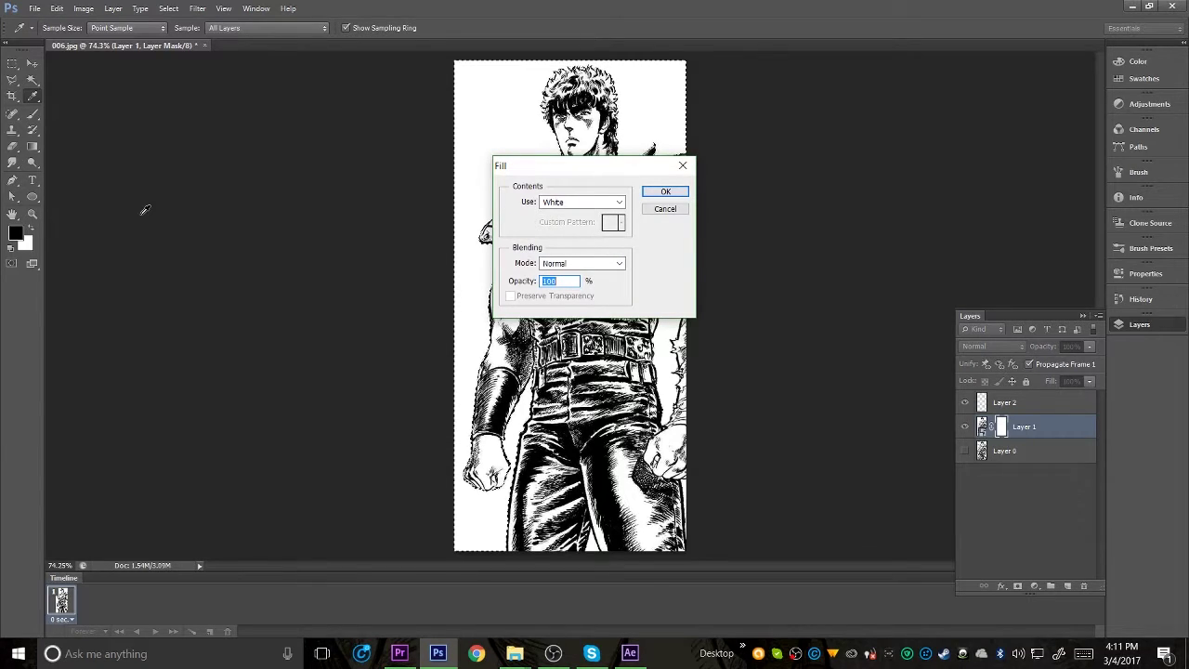
left_click(611, 203)
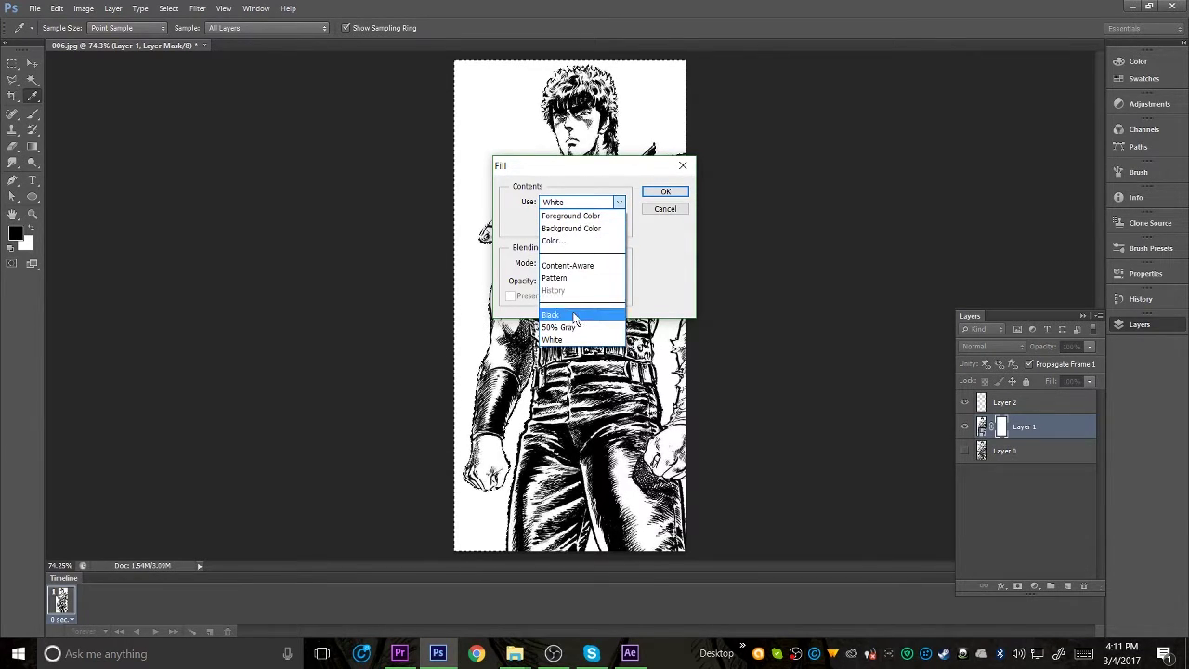
left_click(575, 316)
left_click(665, 192)
key("h")
left_click(13, 63)
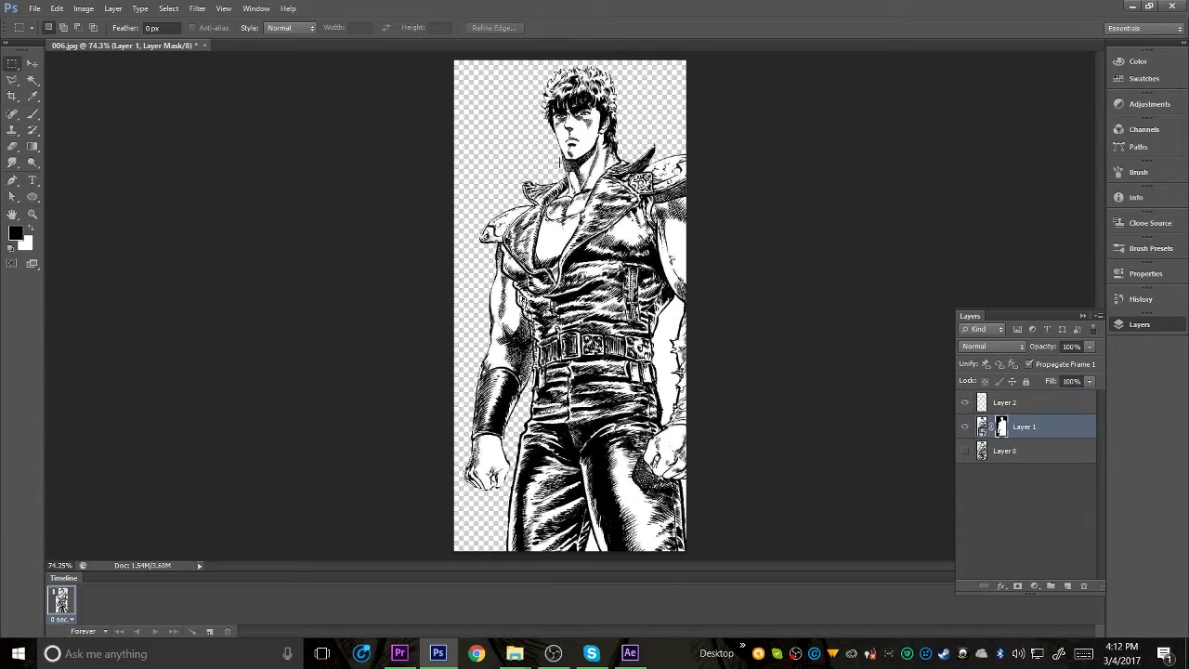
Select the leftover background gaps beside the torso and between the legs, fill them with black on Layer 1's mask, and clear the selection.
left_click(31, 80)
left_click(673, 326)
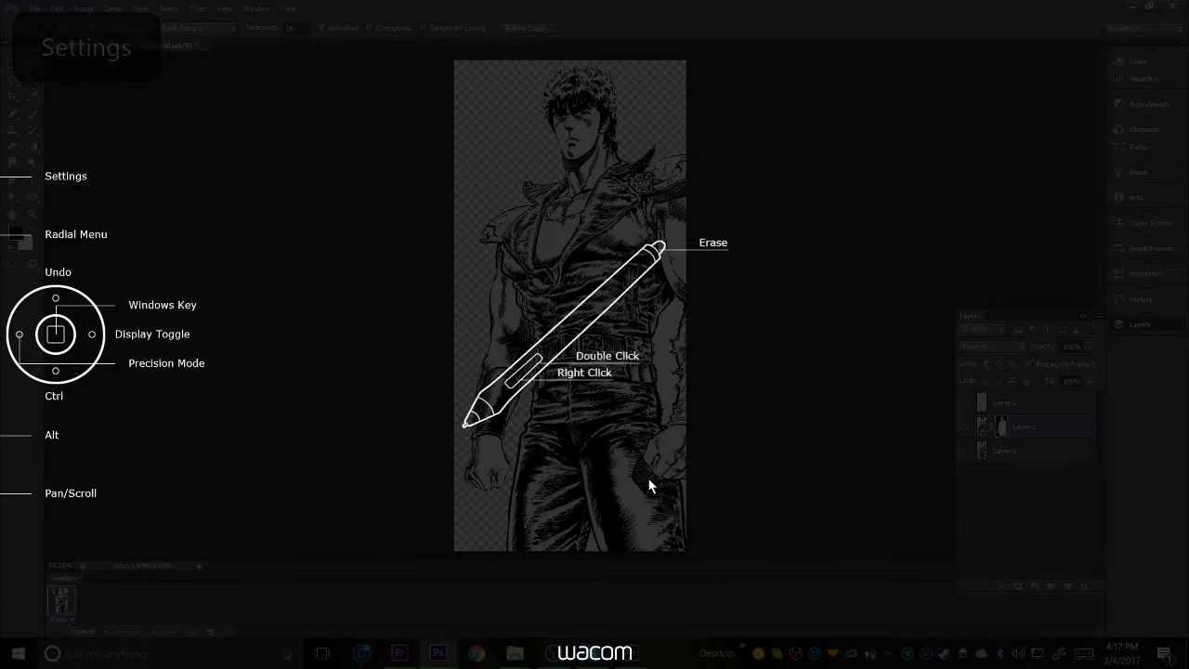
key("alt")
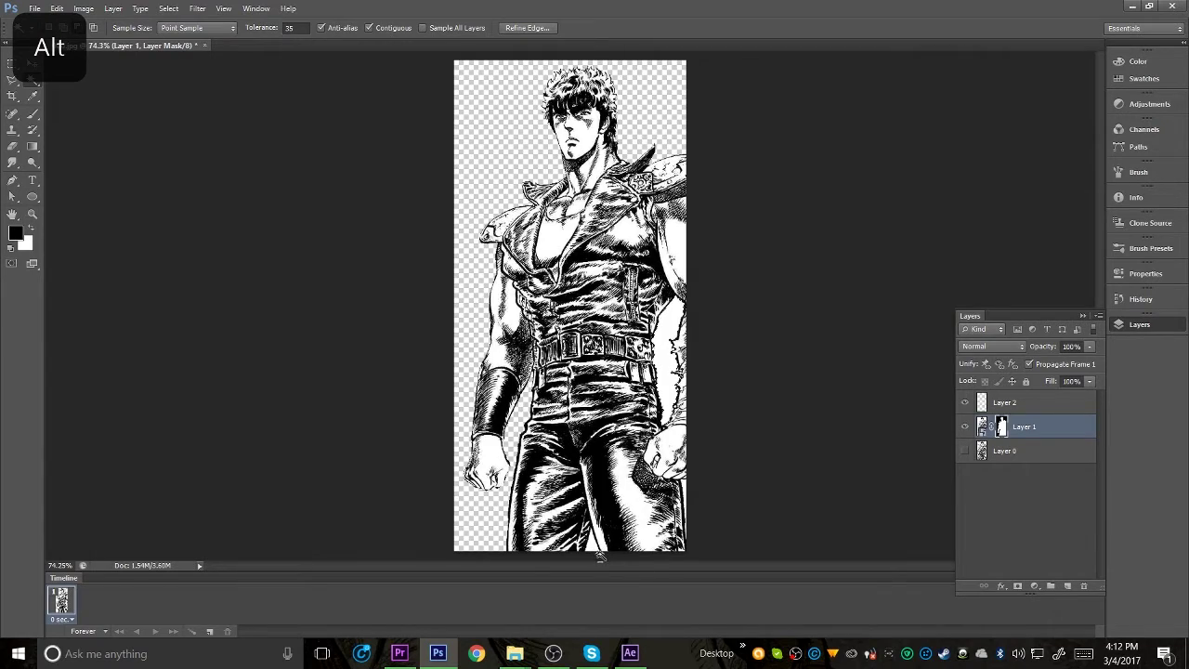
key("ctrl")
key("alt")
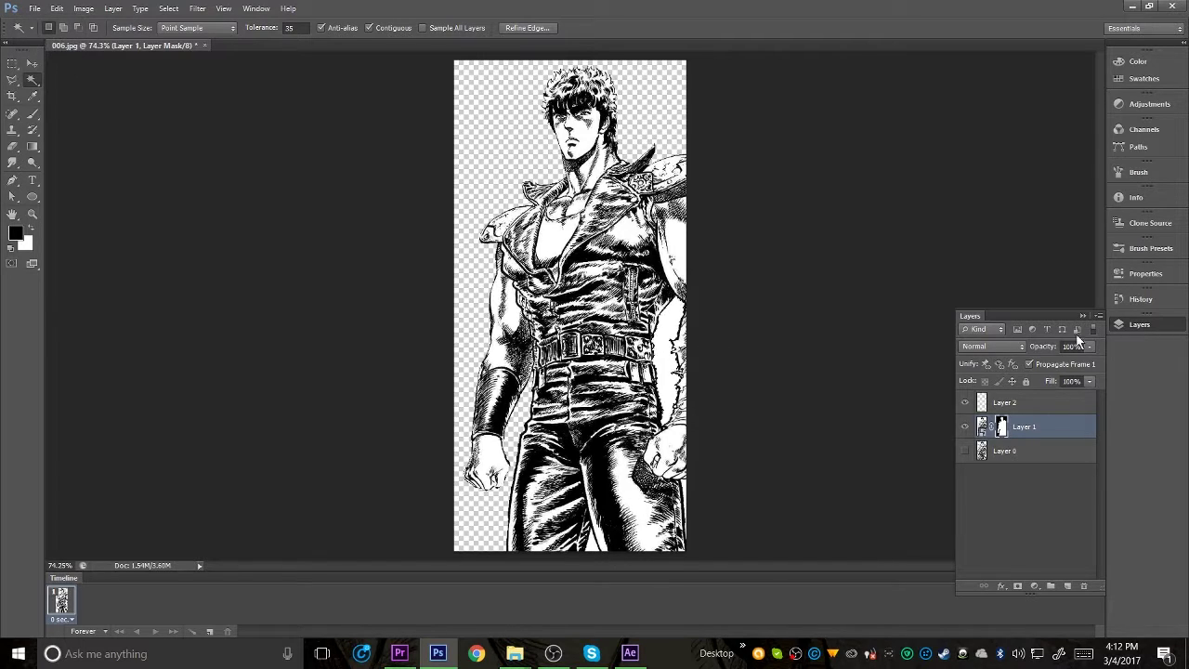
left_click(55, 9)
left_click(106, 232)
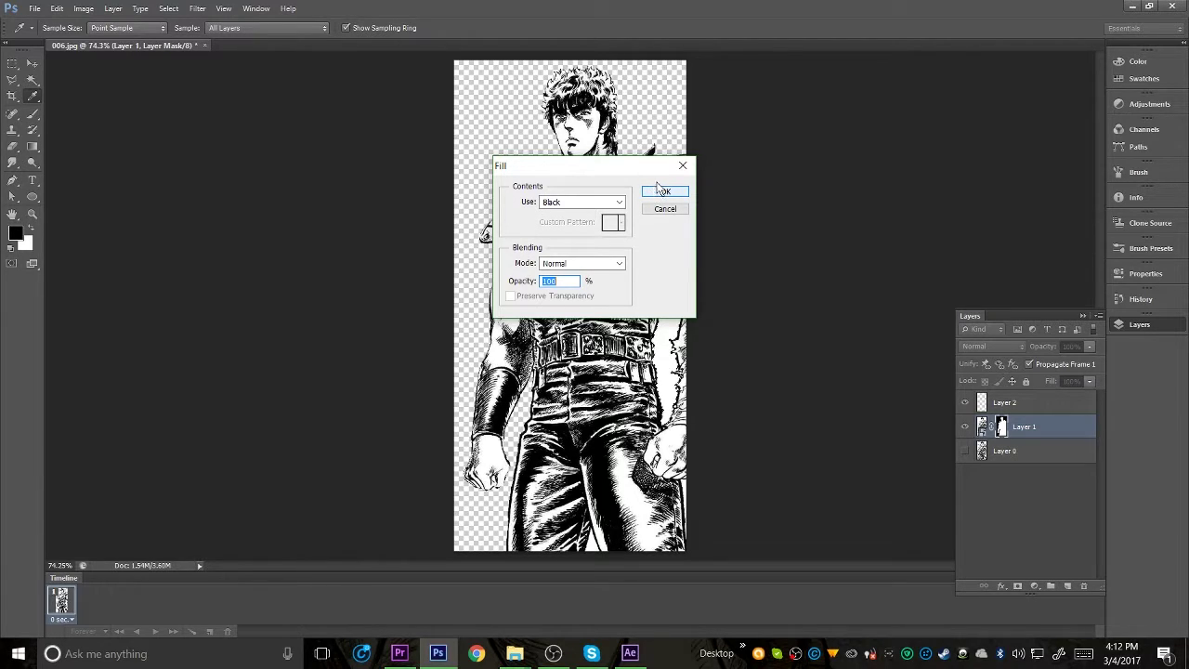
left_click(666, 191)
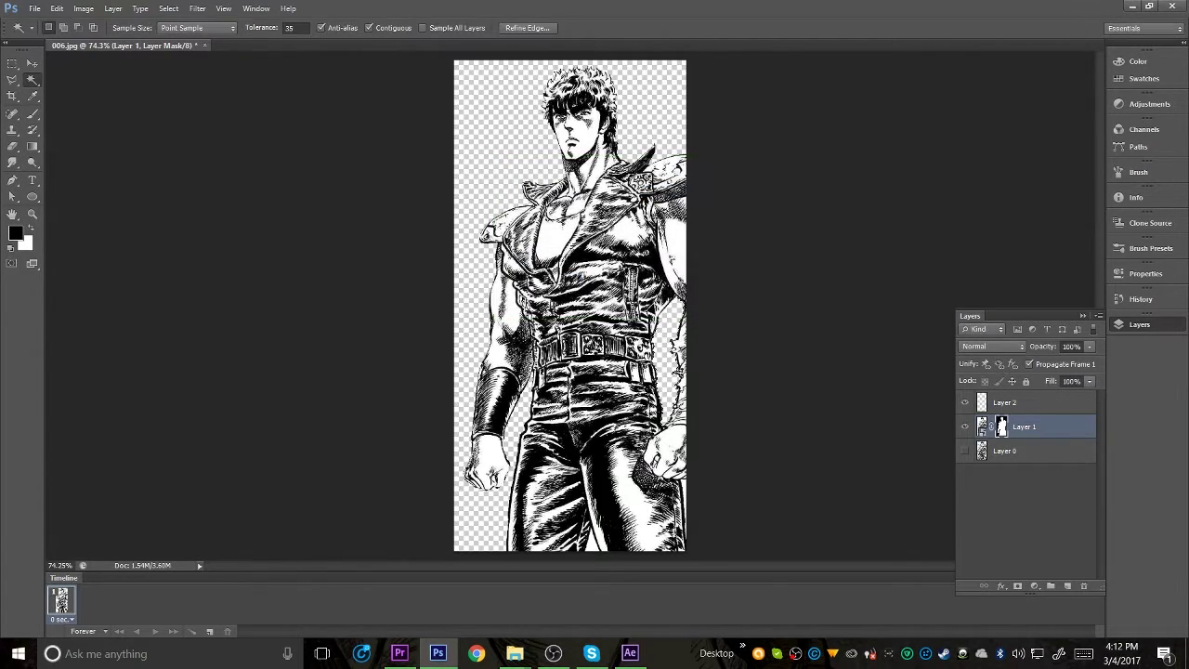
left_click(12, 63)
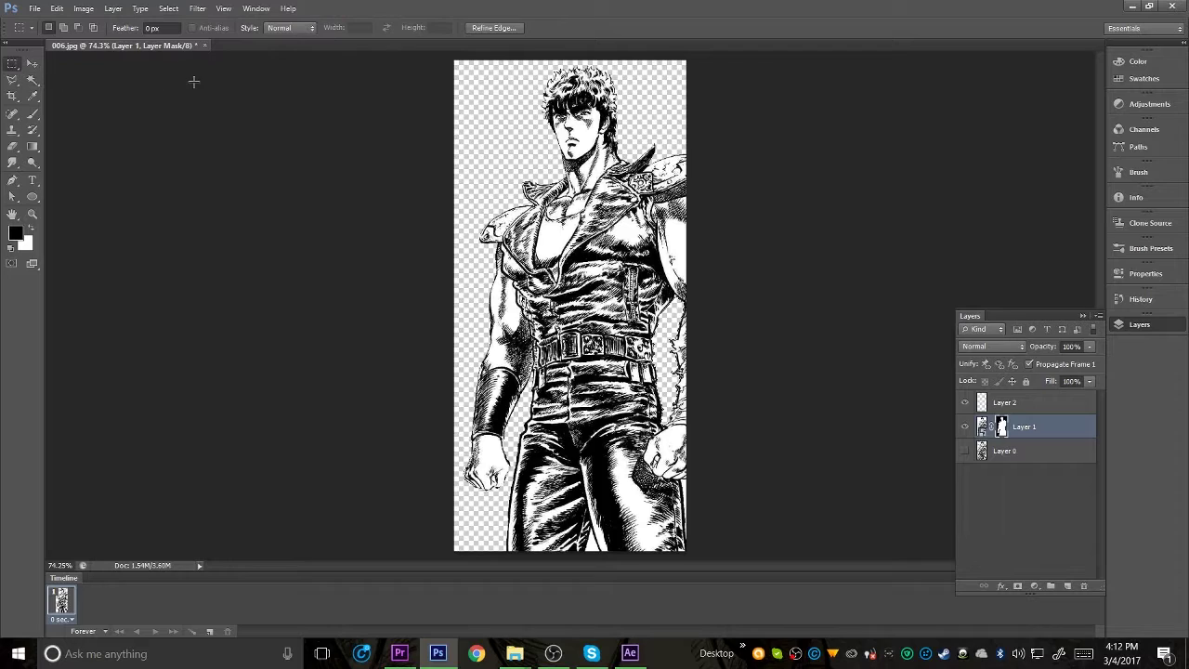
left_click(463, 176)
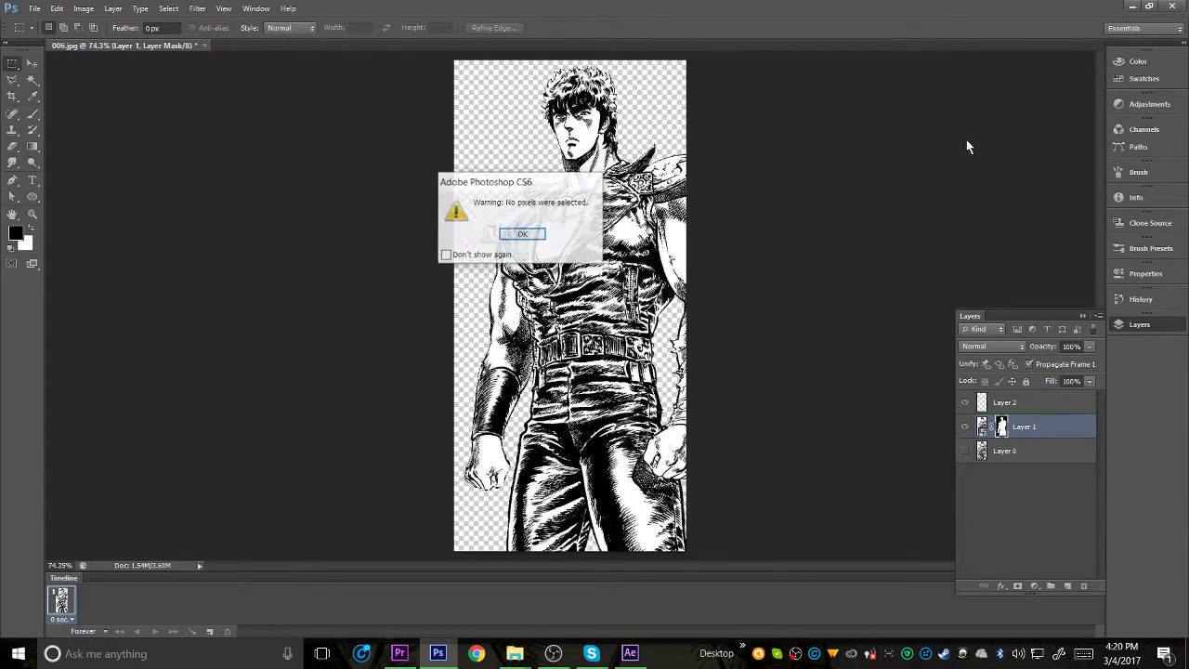
key("Return")
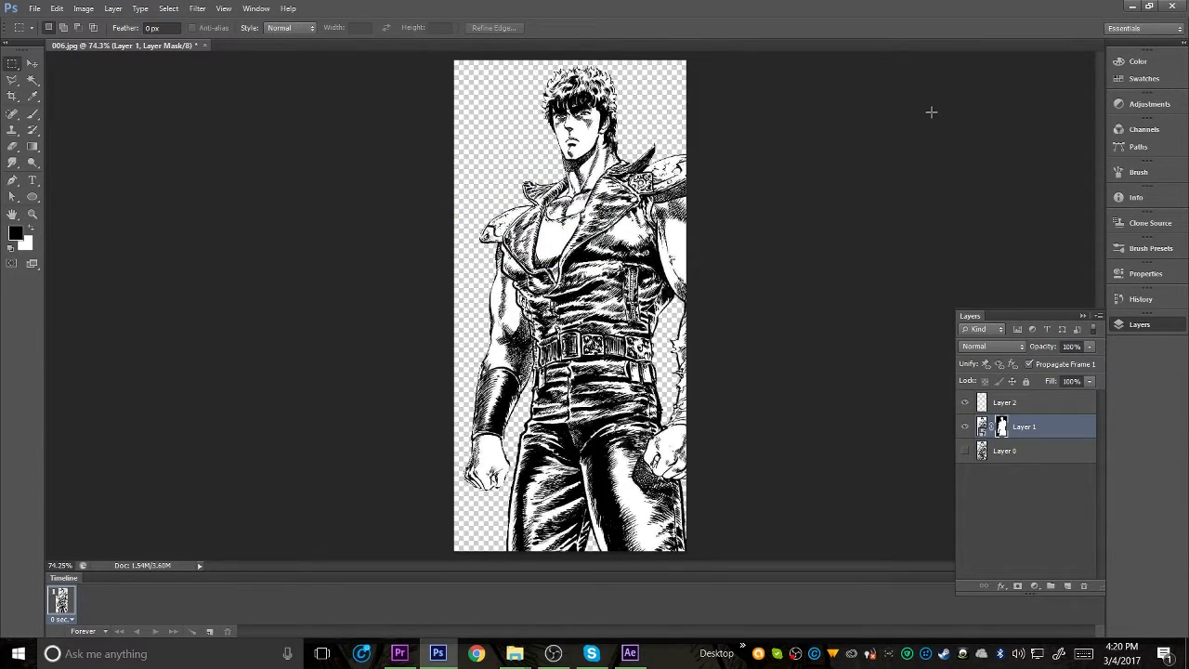
Start saving the cutout under a new file in the Tutorial folder of the Pictures library.
left_click(57, 9)
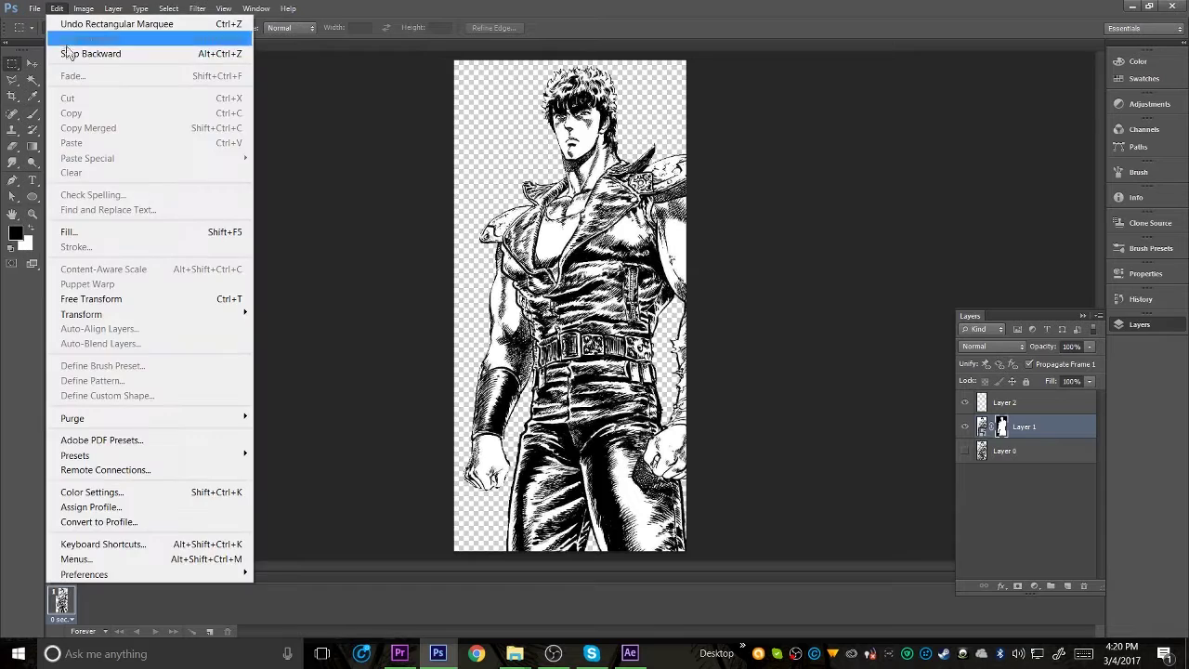
mouse_move(35, 8)
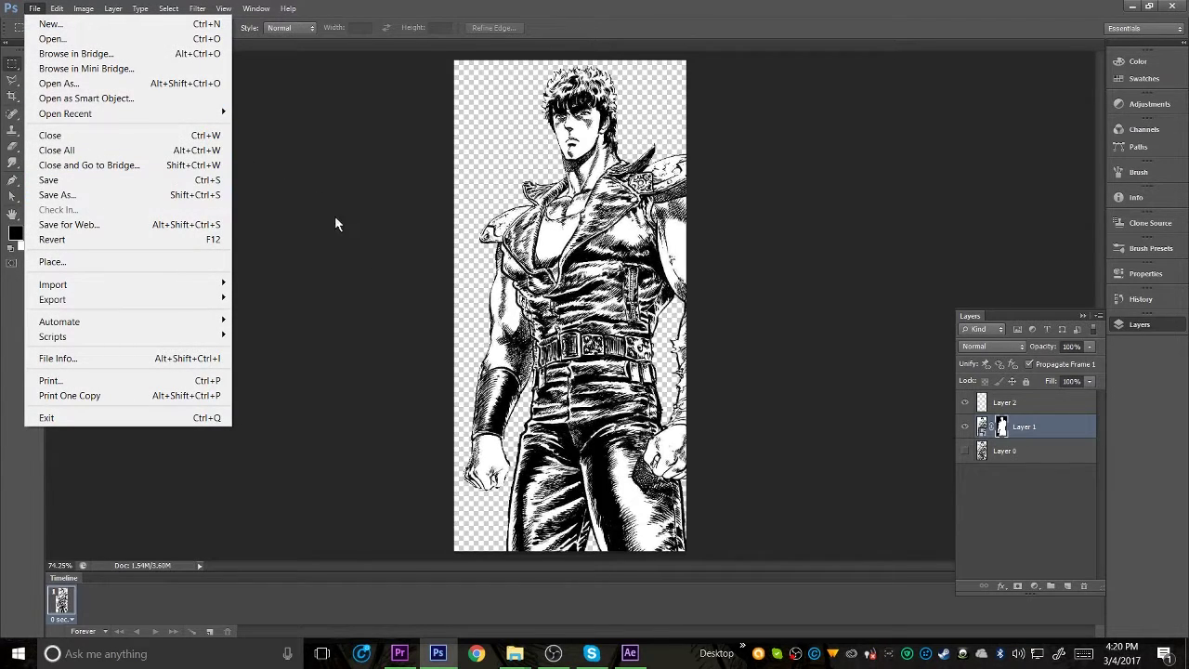
left_click(214, 197)
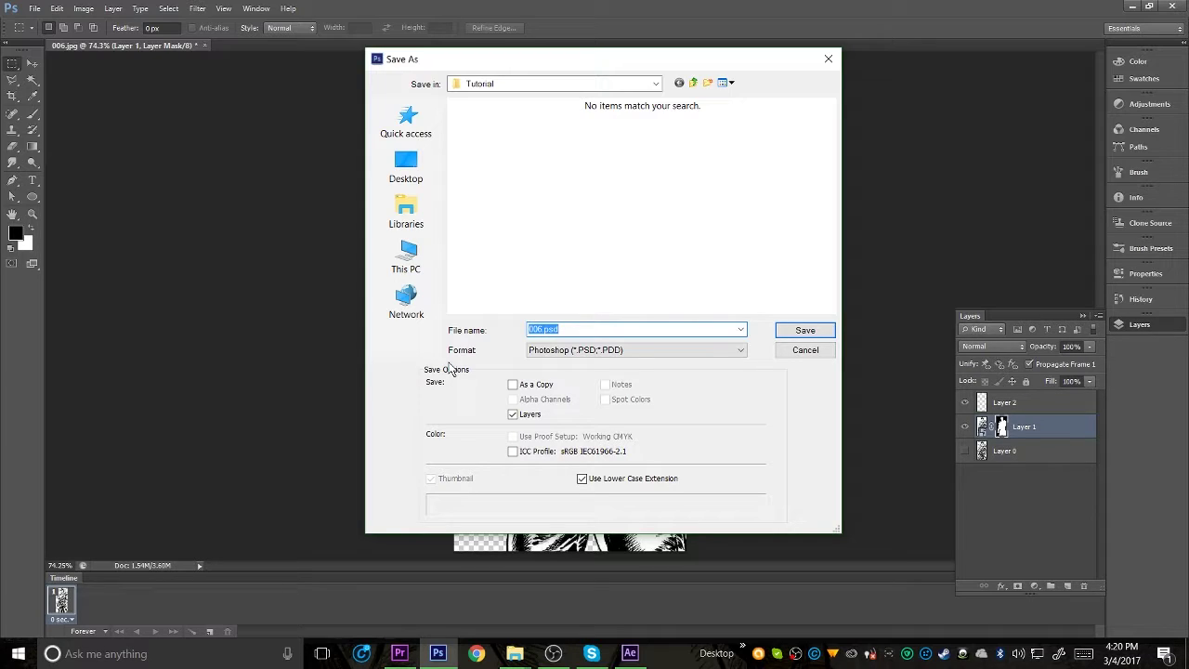
left_click(406, 211)
double_click(637, 154)
double_click(502, 275)
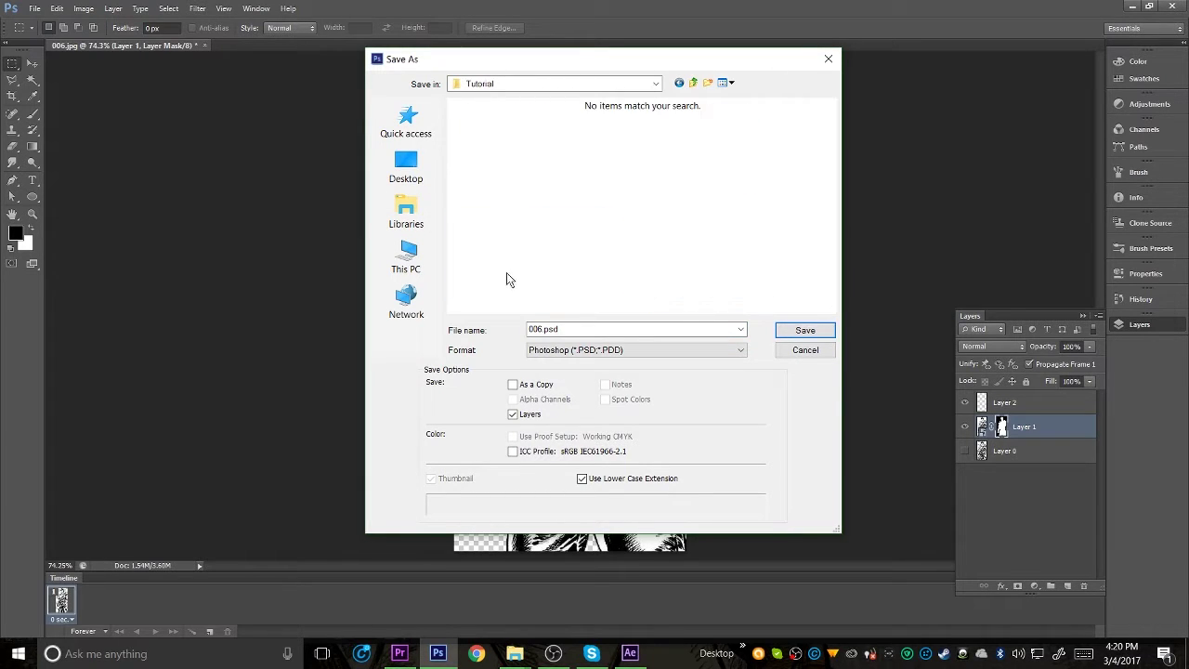
Save the cutout in PNG format under the name Kenshiro Stands with the default PNG options.
left_click(641, 350)
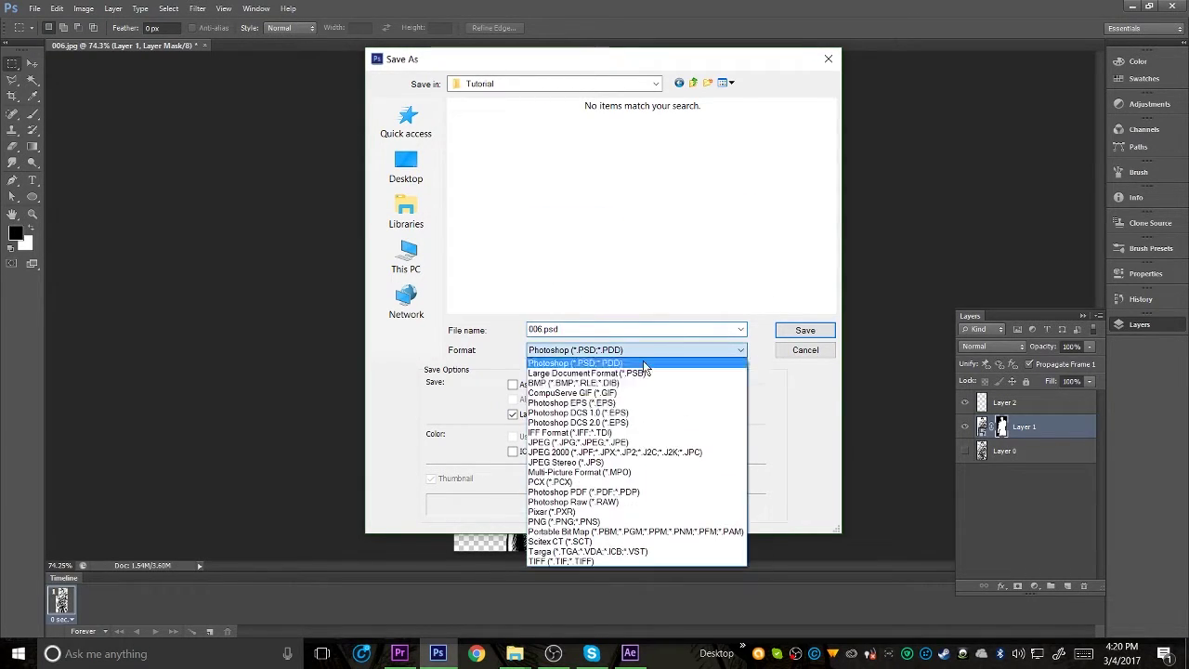
left_click(585, 525)
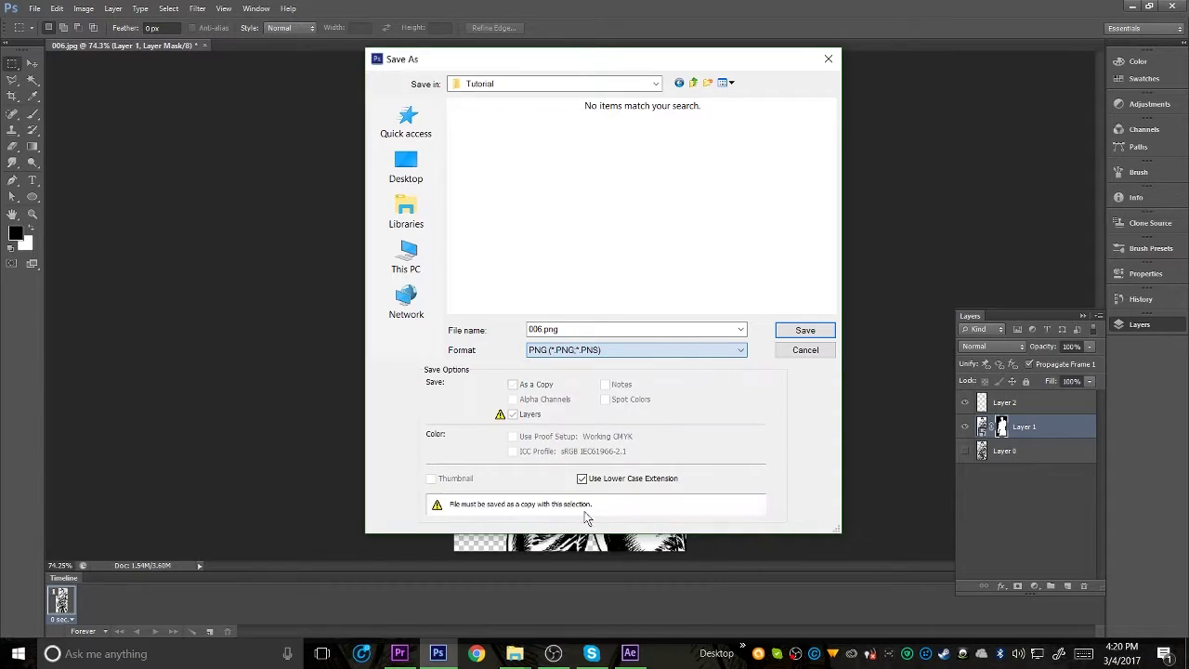
left_click(624, 324)
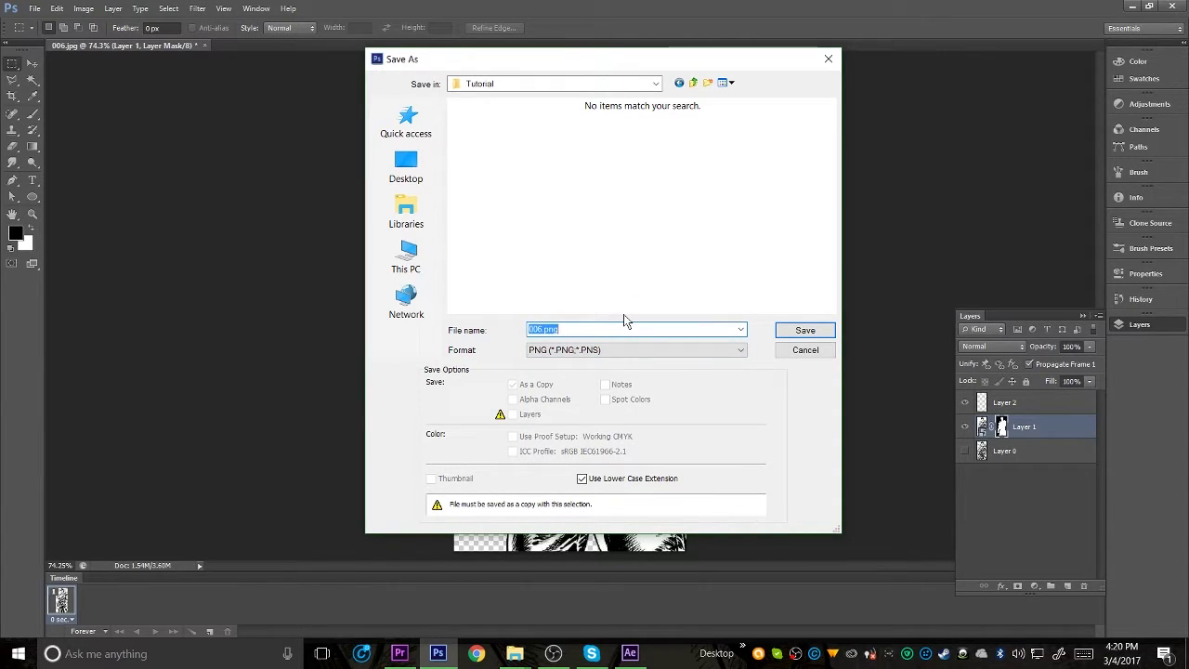
type("Kenshiro St")
type("ance")
key("Return")
key("Return")
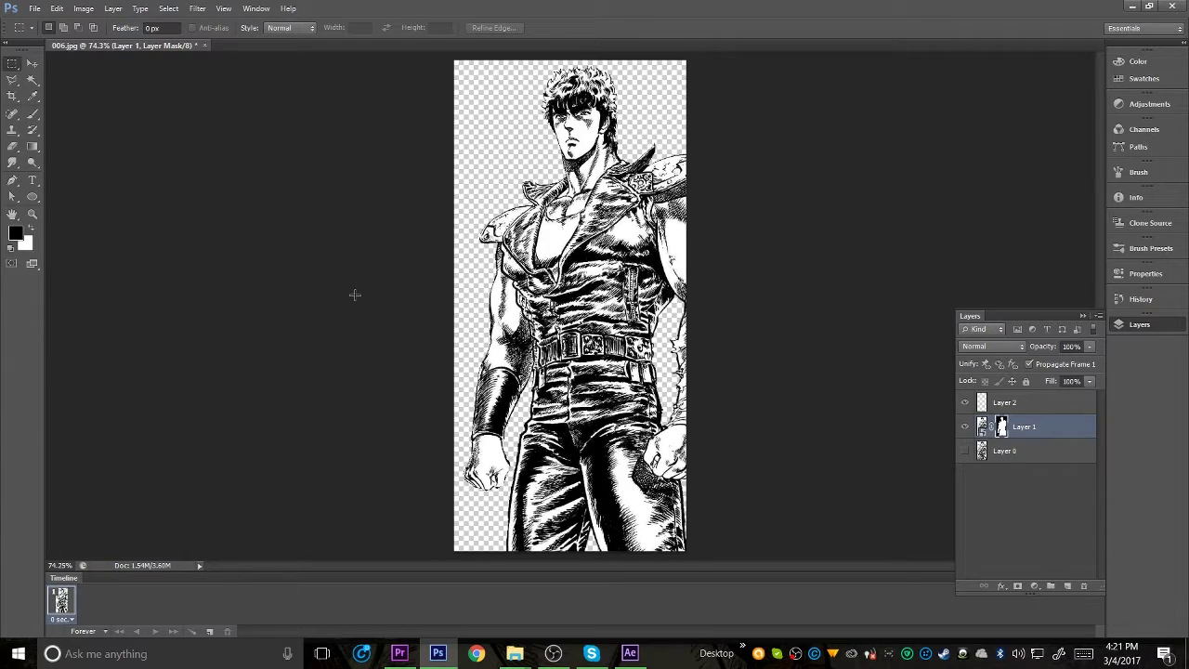
Switch to File Explorer's Tutorial folder and view Kenshiro Stands.png in the photo viewer to check the cutout, then close it.
mouse_move(514, 654)
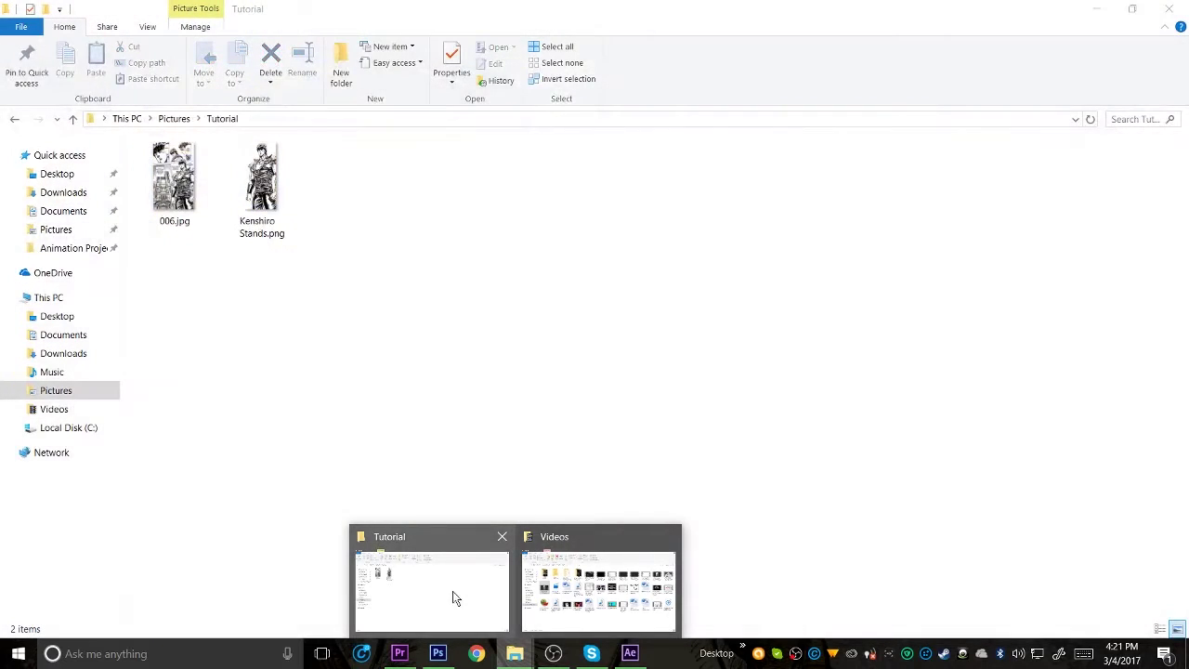
left_click(453, 591)
double_click(262, 185)
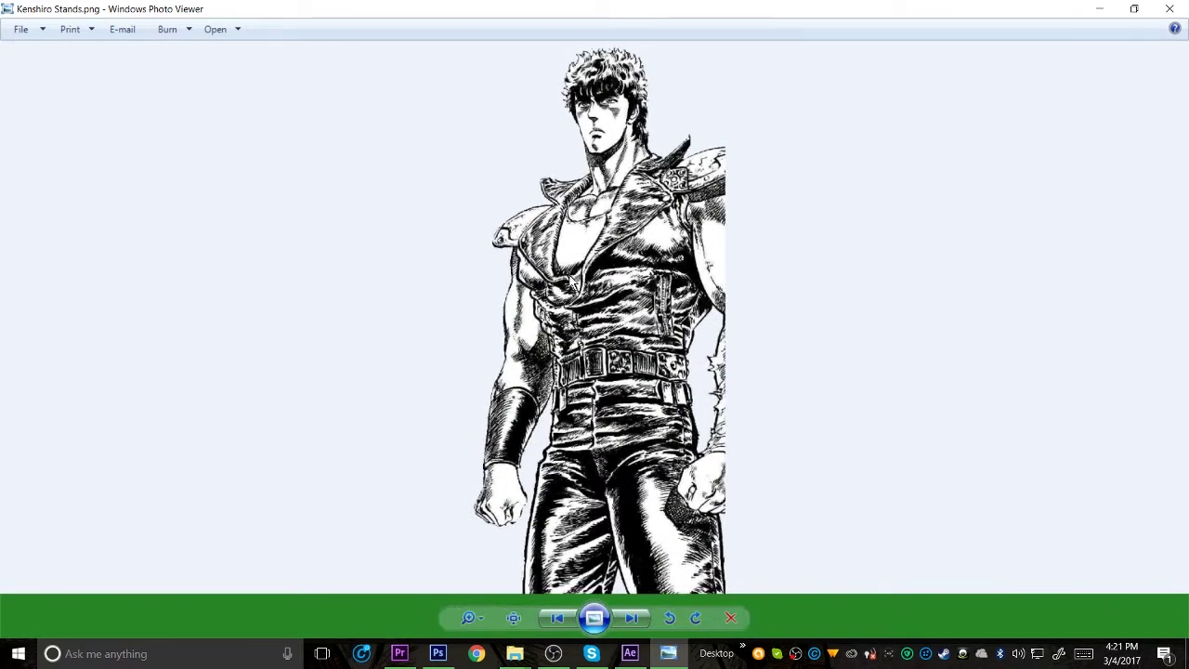
left_click(1163, 11)
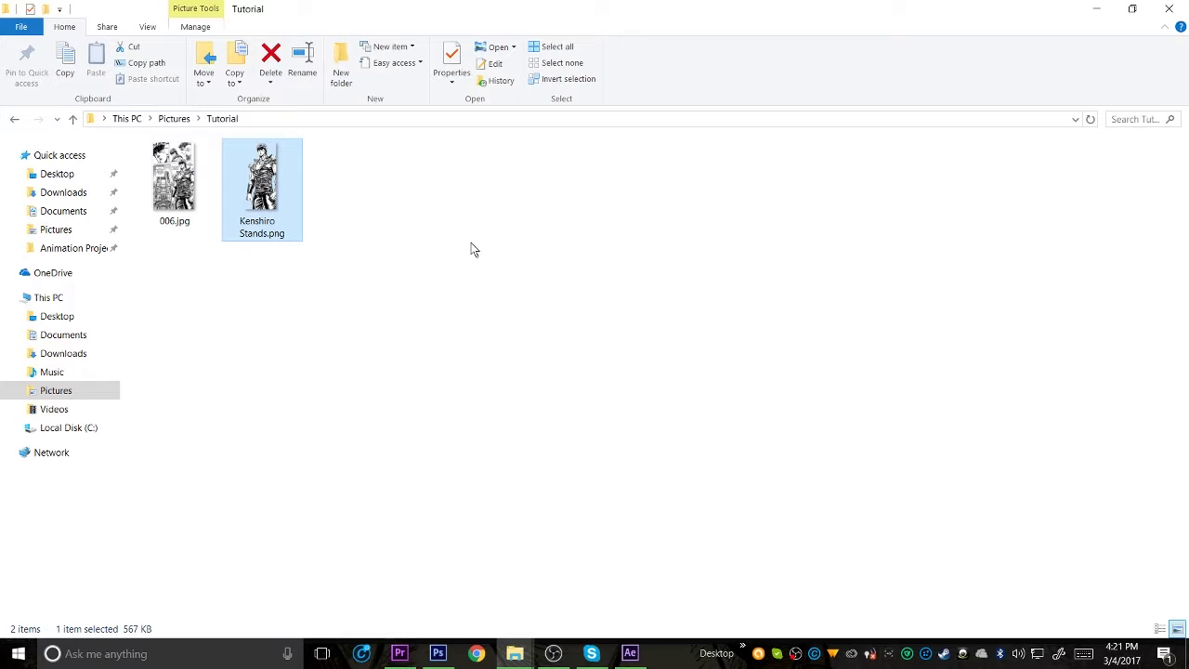
Import Kenshiro Stands.png from the Tutorial folder into the After Effects project and select it among the project items.
left_click(636, 654)
left_click_drag(638, 657, 438, 654)
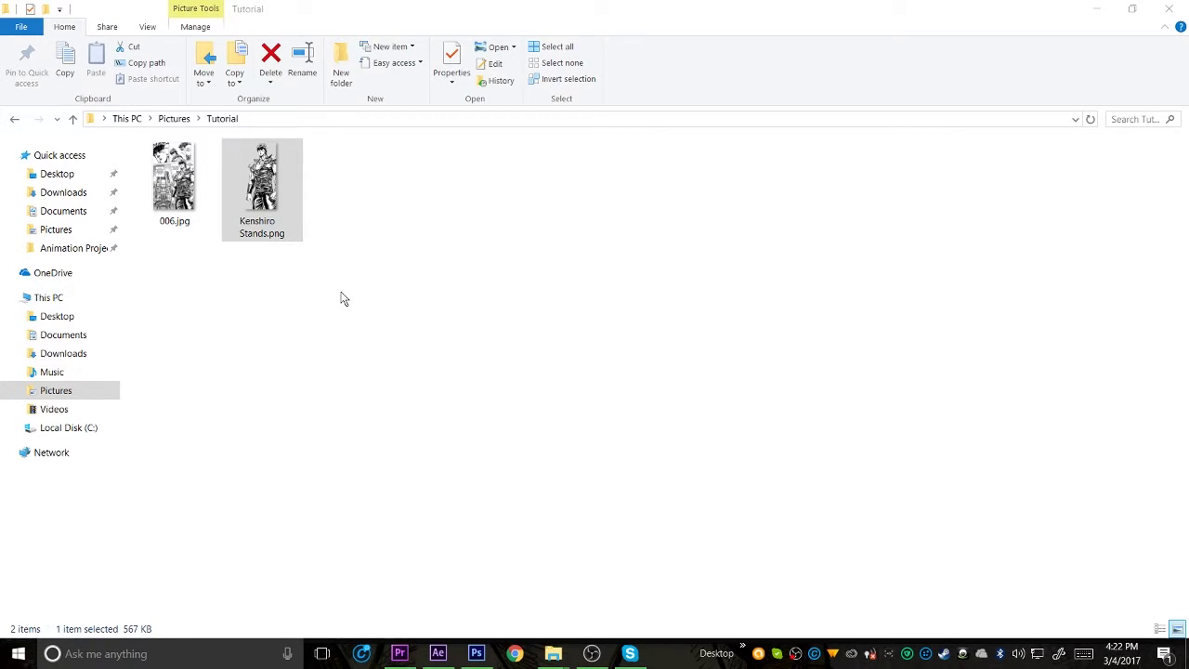
left_click(262, 185)
left_click_drag(263, 182, 385, 613)
left_click_drag(111, 304, 111, 302)
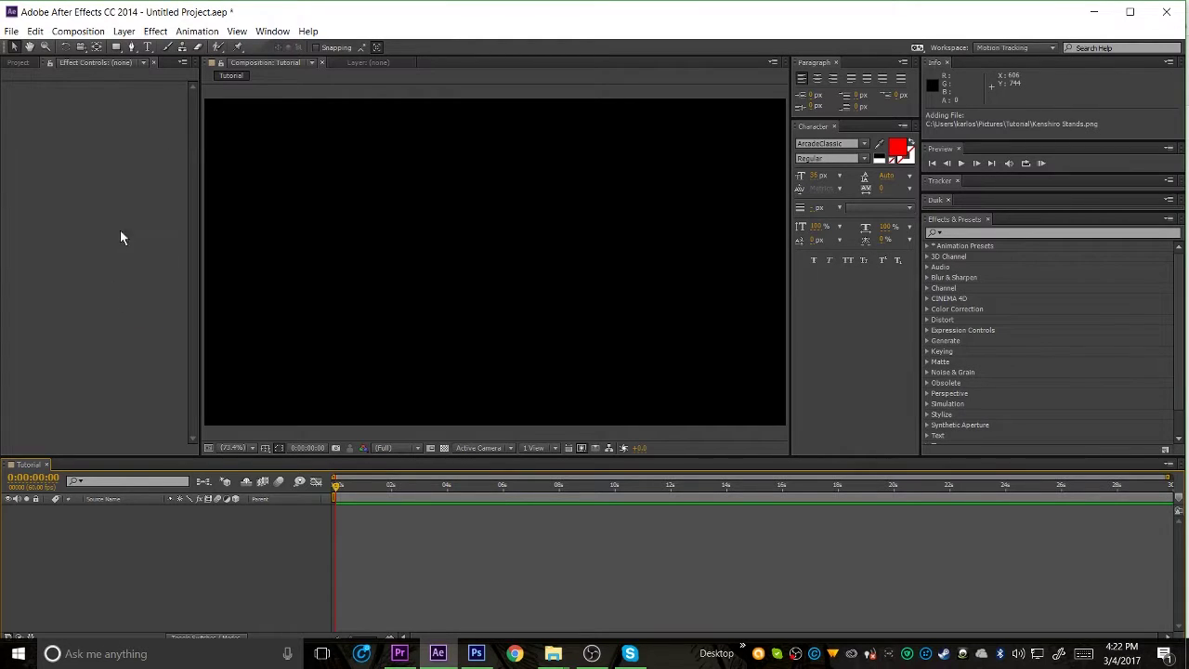
left_click(26, 64)
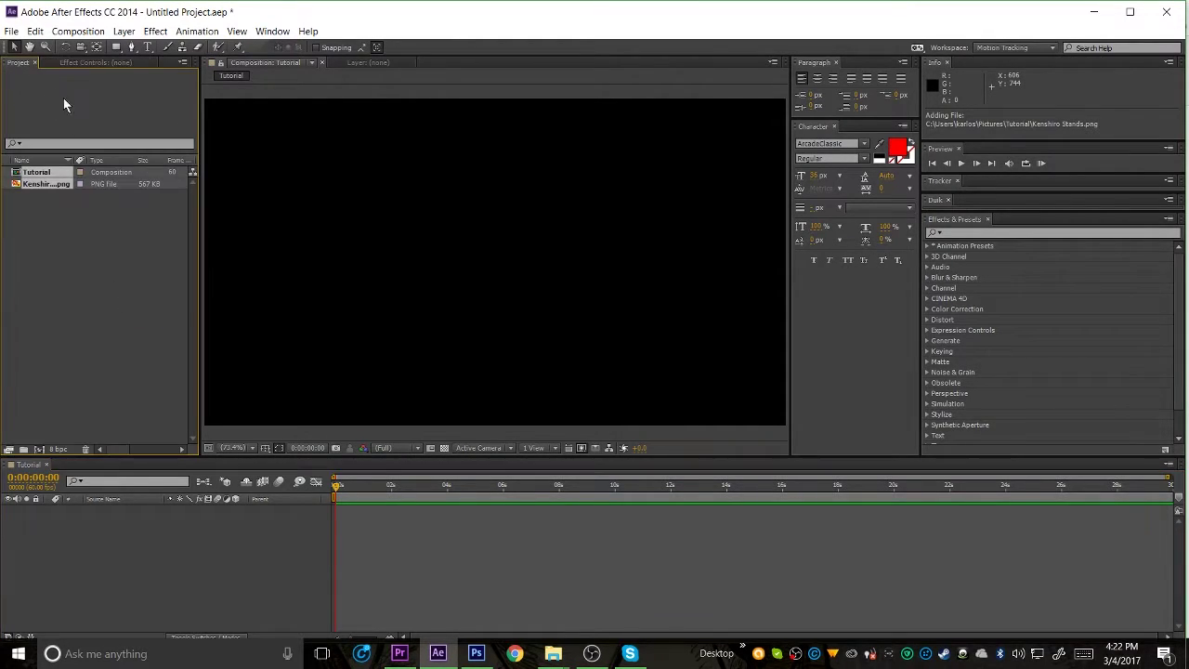
left_click(93, 65)
key("ctrl+0")
left_click(41, 182)
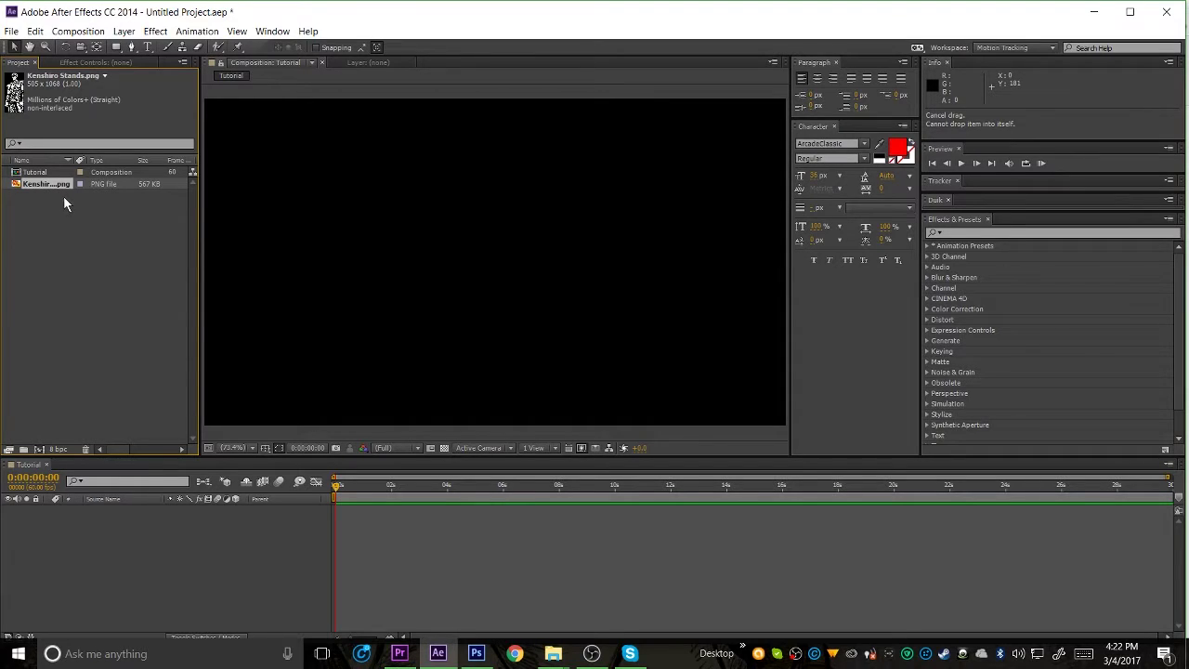
Add Kenshiro Stands.png to the Tutorial composition and move it toward the right edge of the frame, to about 1028.5, 437.7.
left_click_drag(50, 184, 147, 522)
left_click_drag(507, 244, 649, 317)
left_click_drag(542, 242, 569, 203)
mouse_move(571, 281)
left_mouse_down()
mouse_move(554, 284)
mouse_move(568, 280)
left_mouse_up()
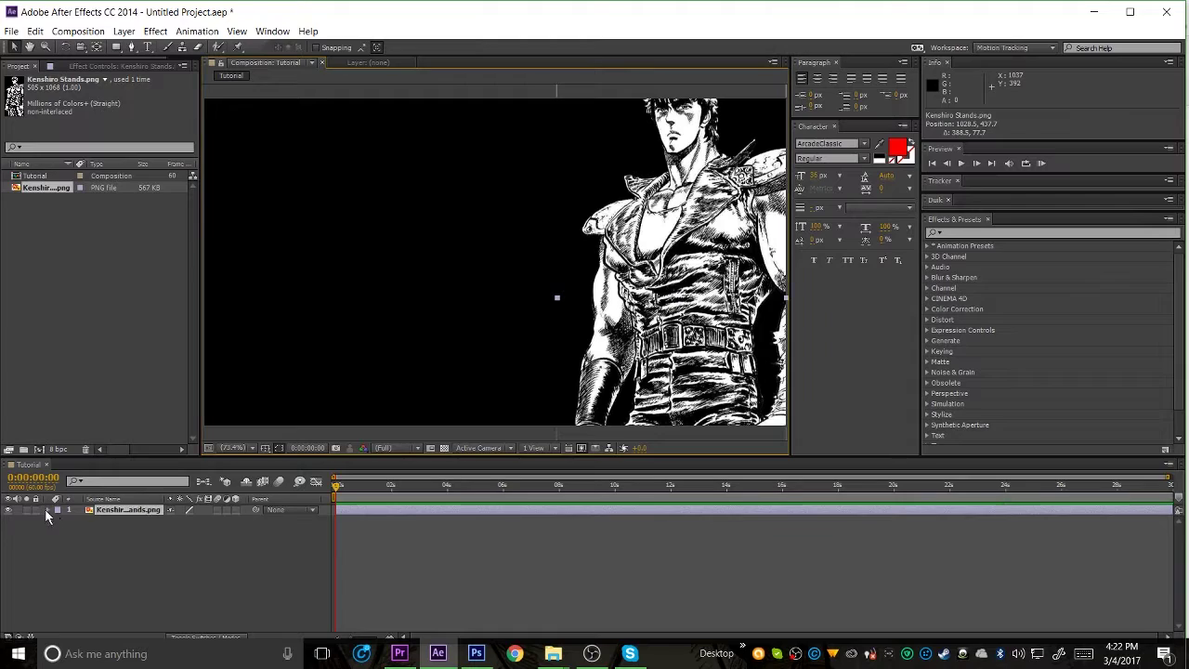
left_click(112, 548)
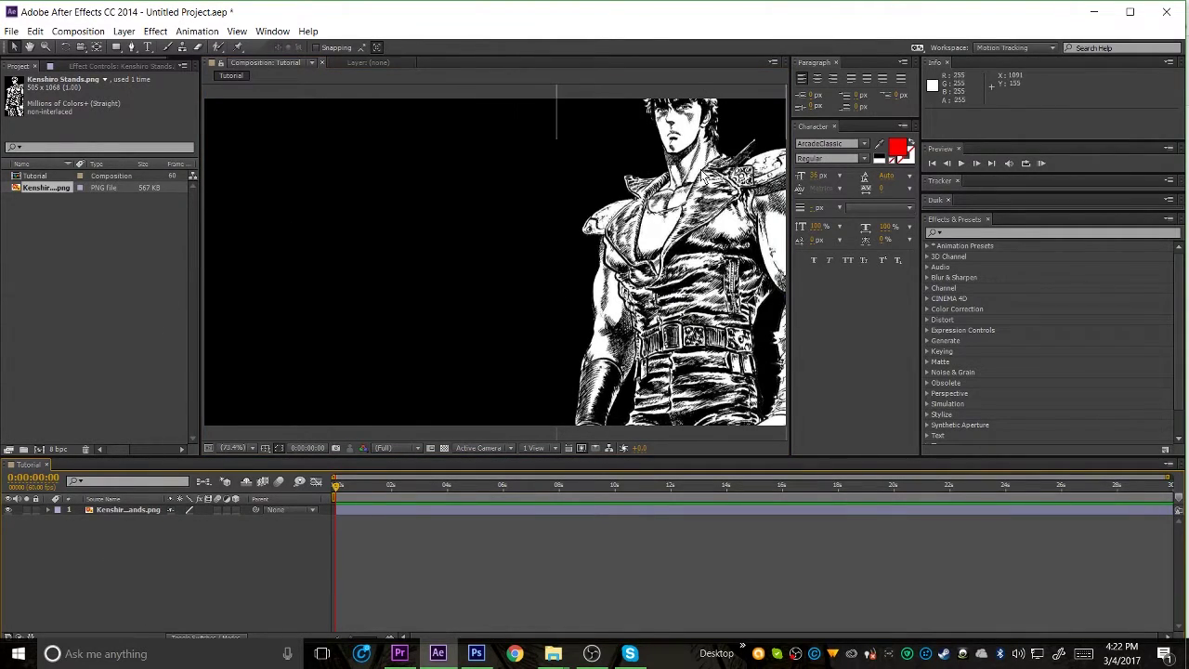
Scale the Kenshiro Stands layer to 73% and reposition it at the frame's right edge so the head fits inside.
left_click(47, 511)
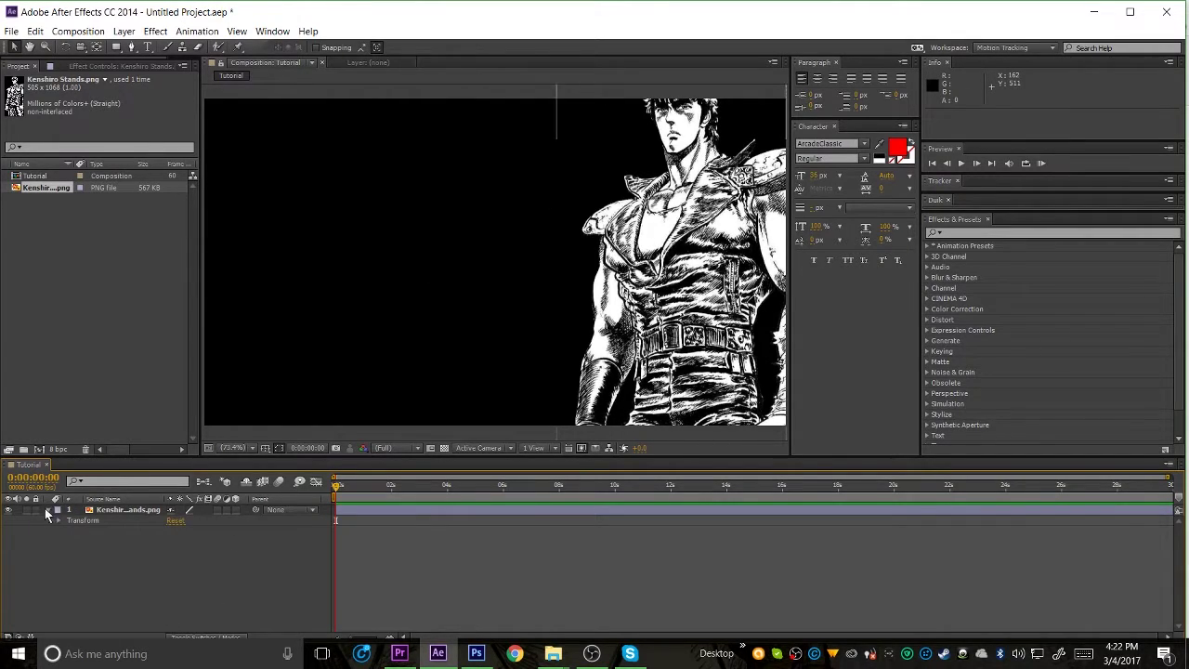
left_click(58, 520)
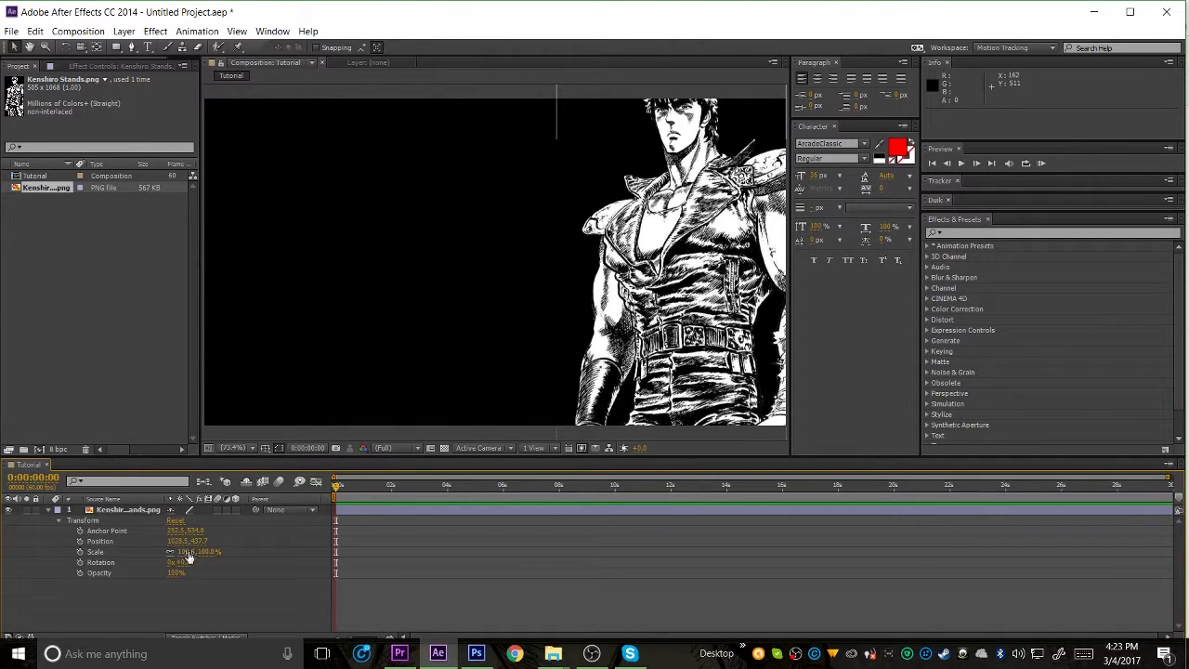
left_click_drag(189, 556, 166, 552)
left_click_drag(687, 330, 718, 334)
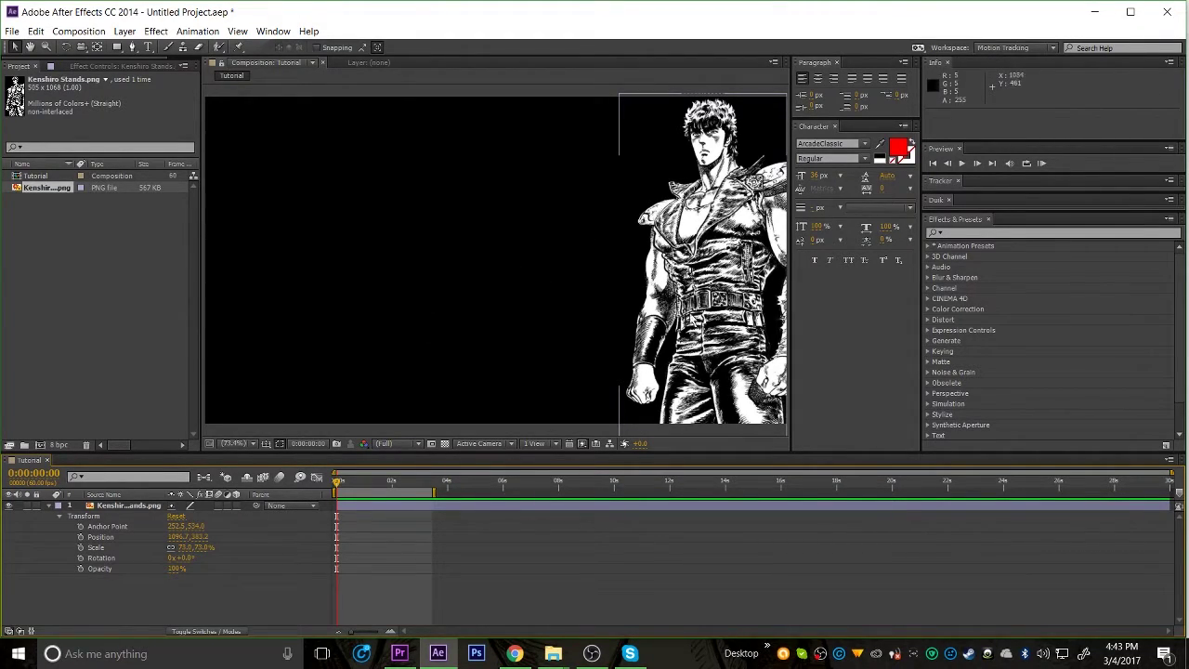
Move the Kenshiro Stands layer below the frame by raising its vertical Position value to about 1151.
left_click(106, 370)
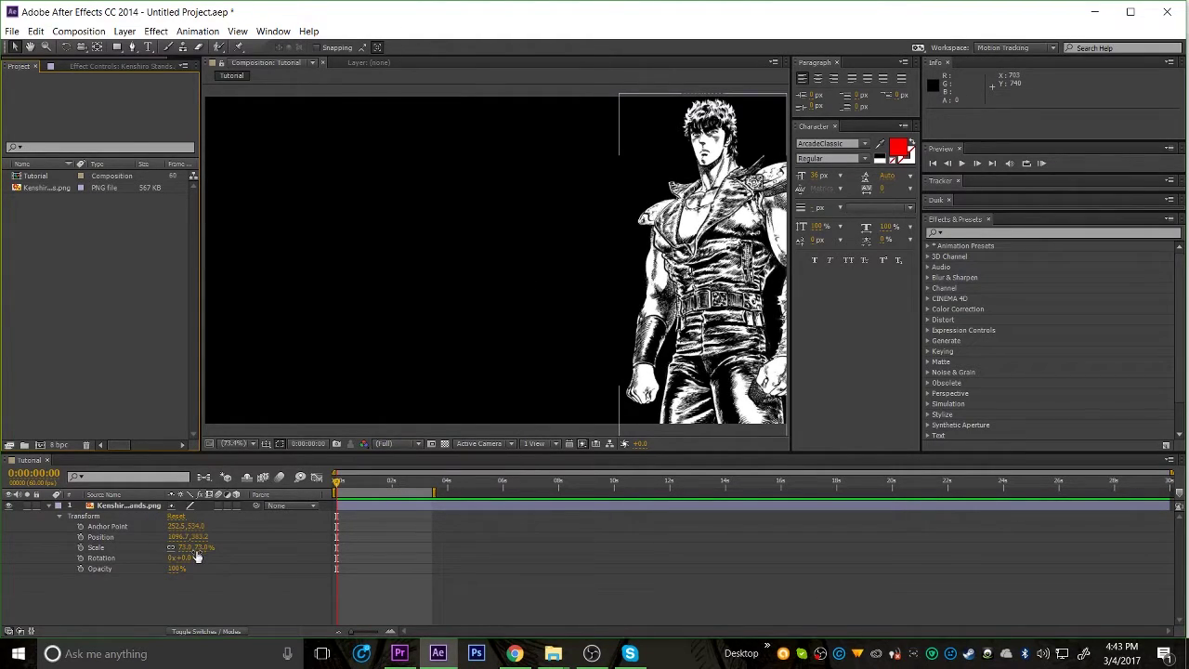
left_click(48, 505)
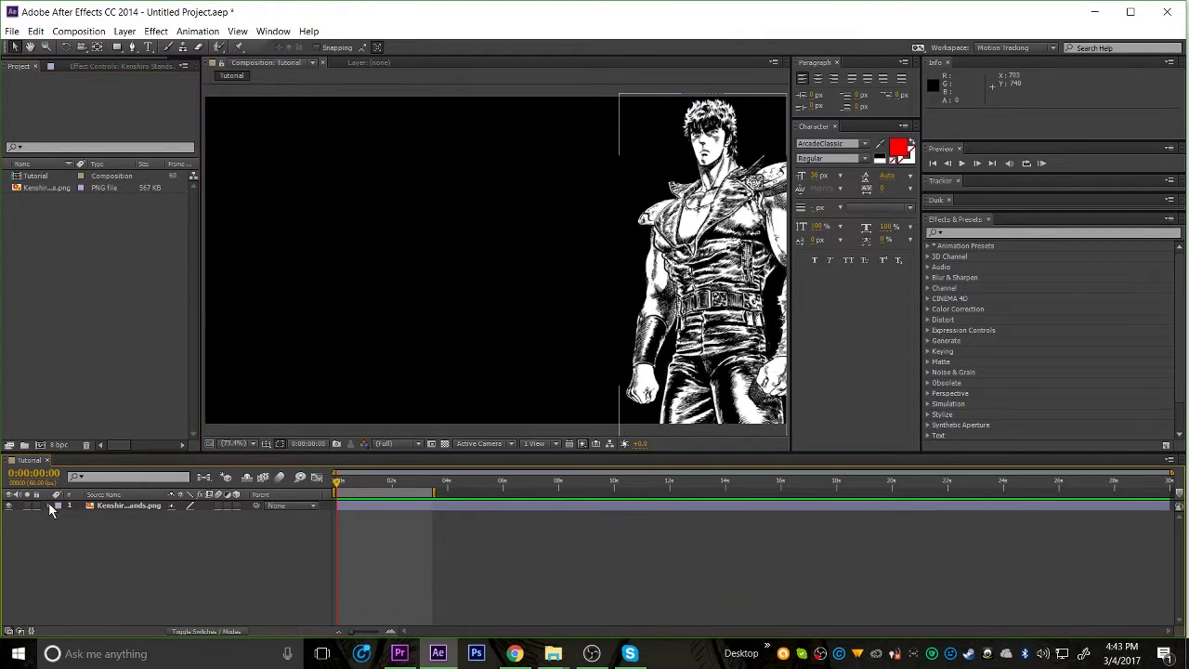
left_click(49, 504)
left_click(67, 518)
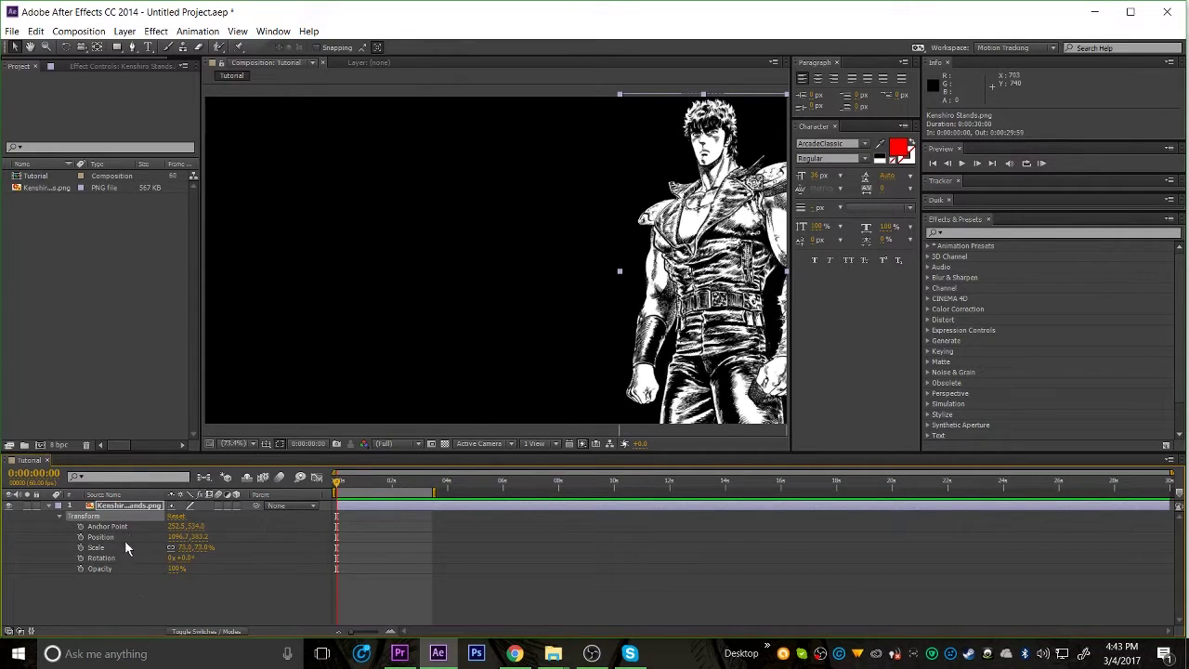
left_click(130, 591)
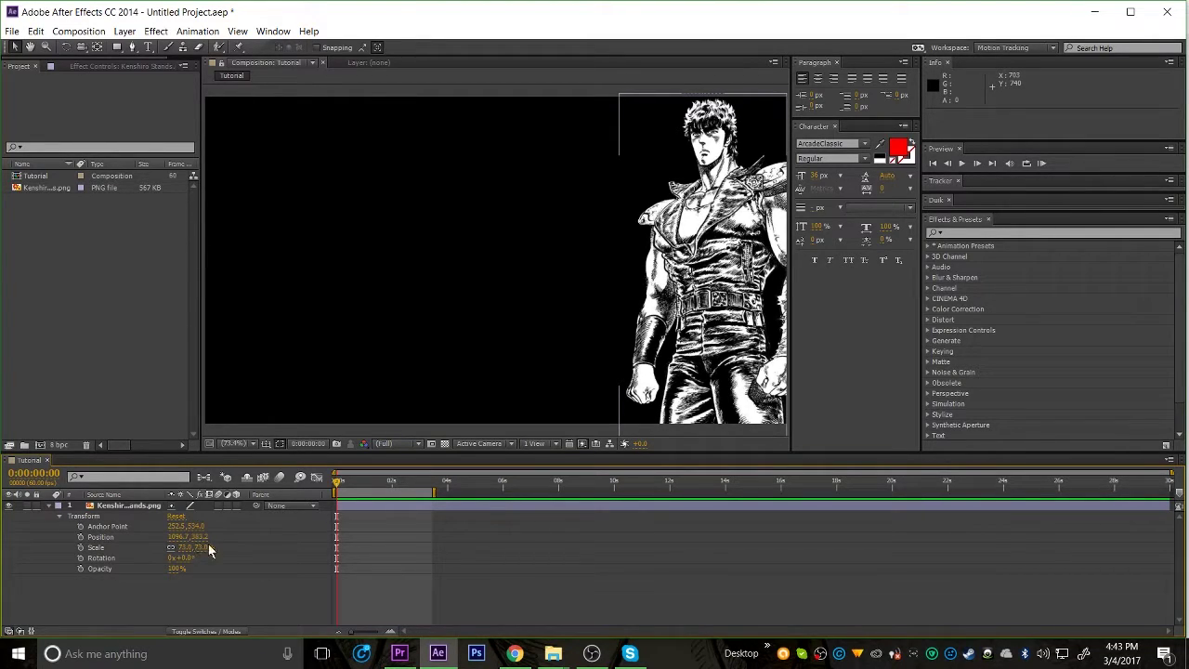
left_click(108, 539)
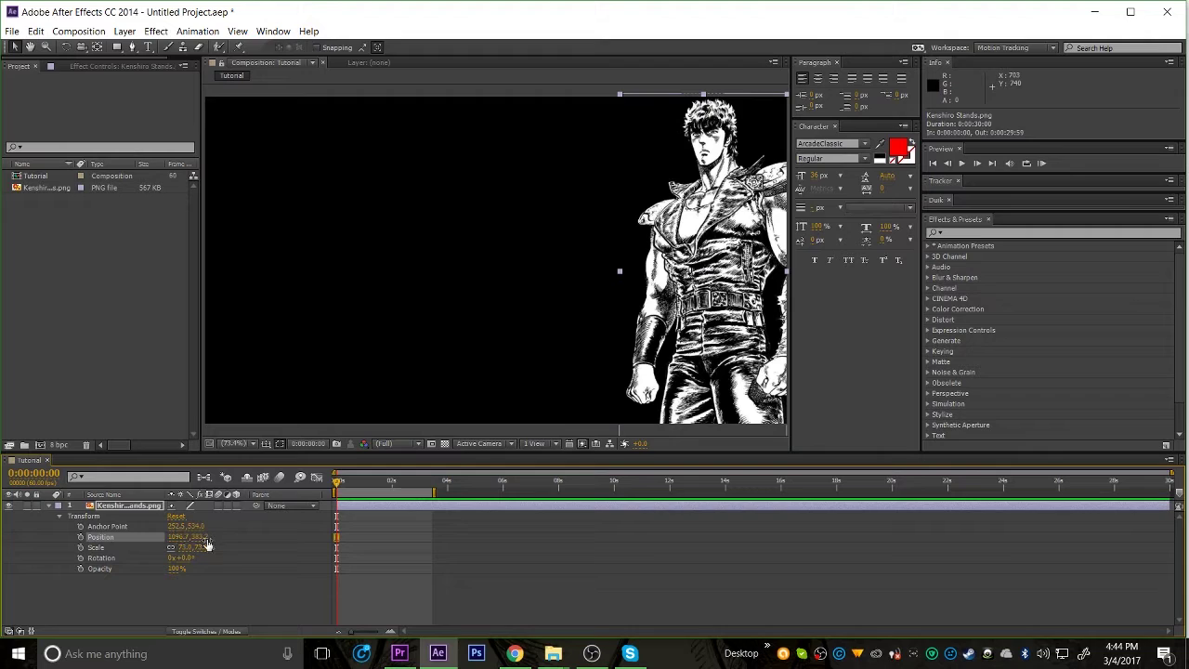
left_click_drag(200, 537, 638, 575)
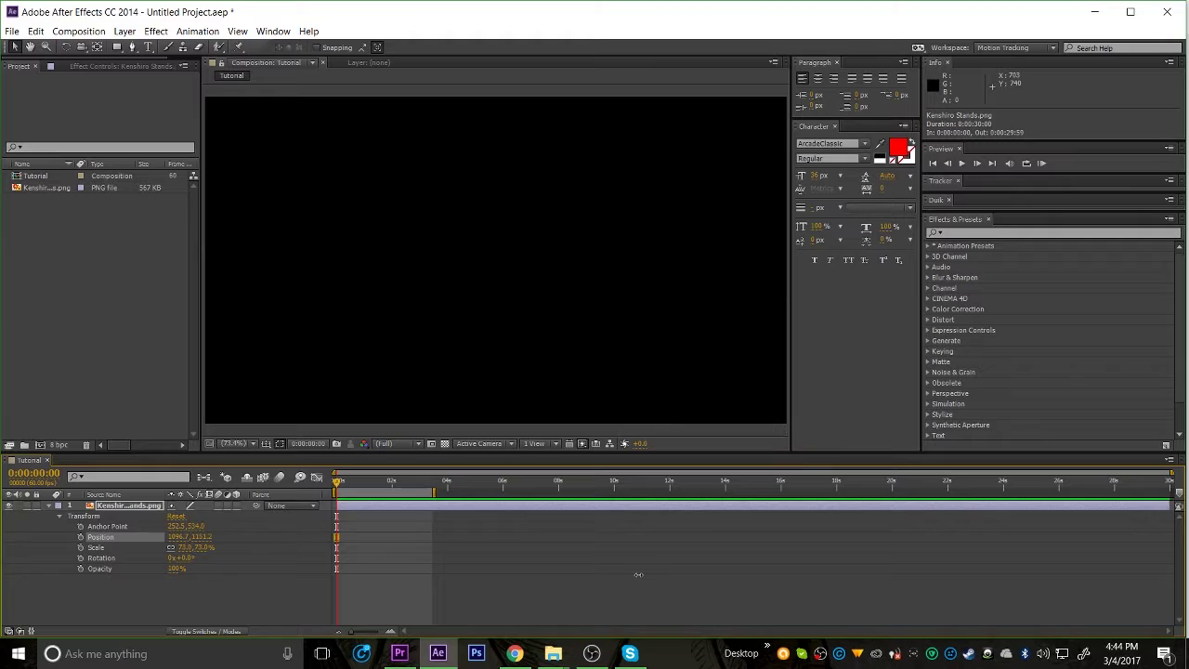
left_click(159, 589)
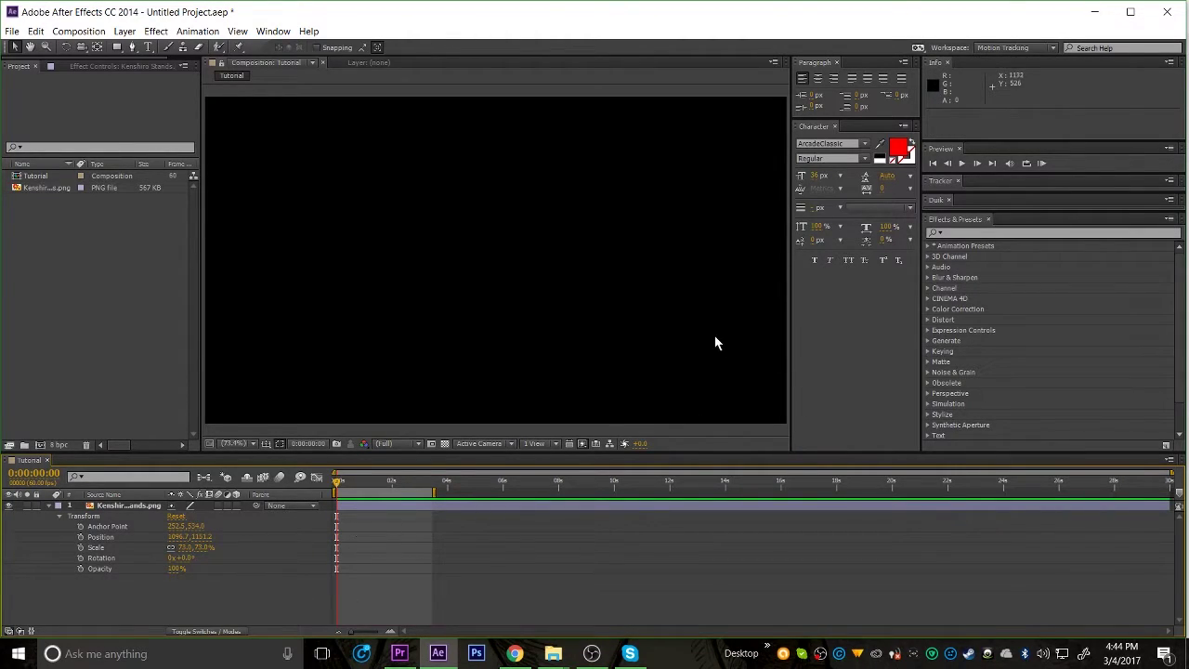
Change the Kenshiro Stands layer's label color to Orange.
scroll(688, 344, "down", 3)
scroll(594, 350, "up", 1)
scroll(595, 390, "down", 4)
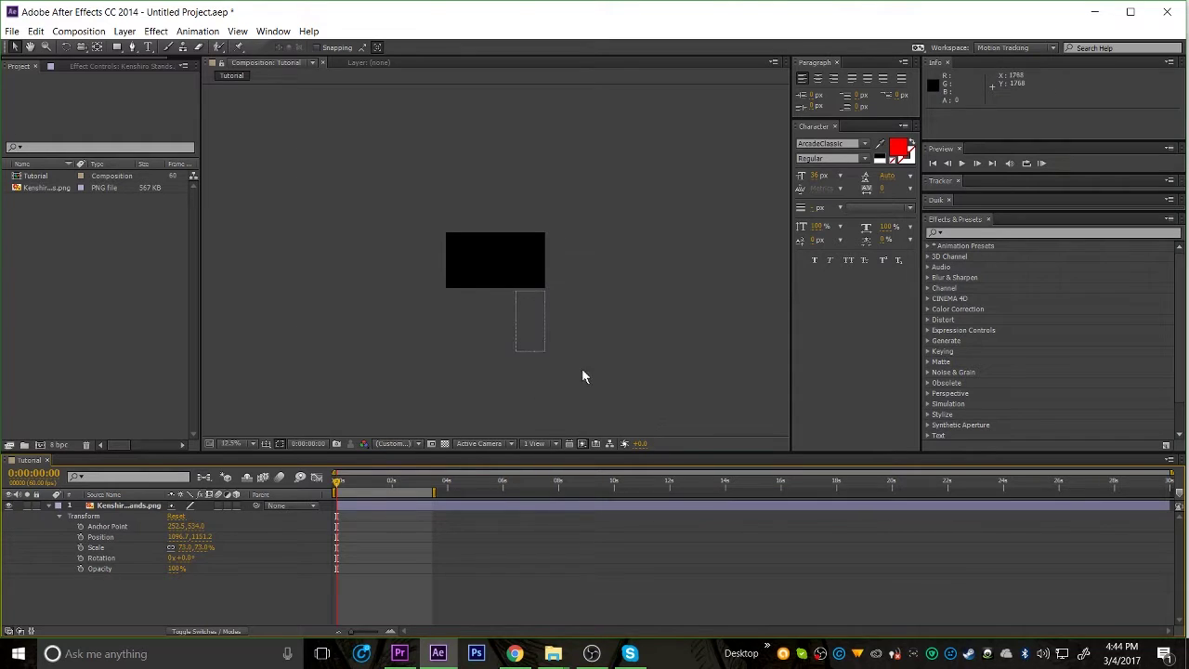
left_click(57, 507)
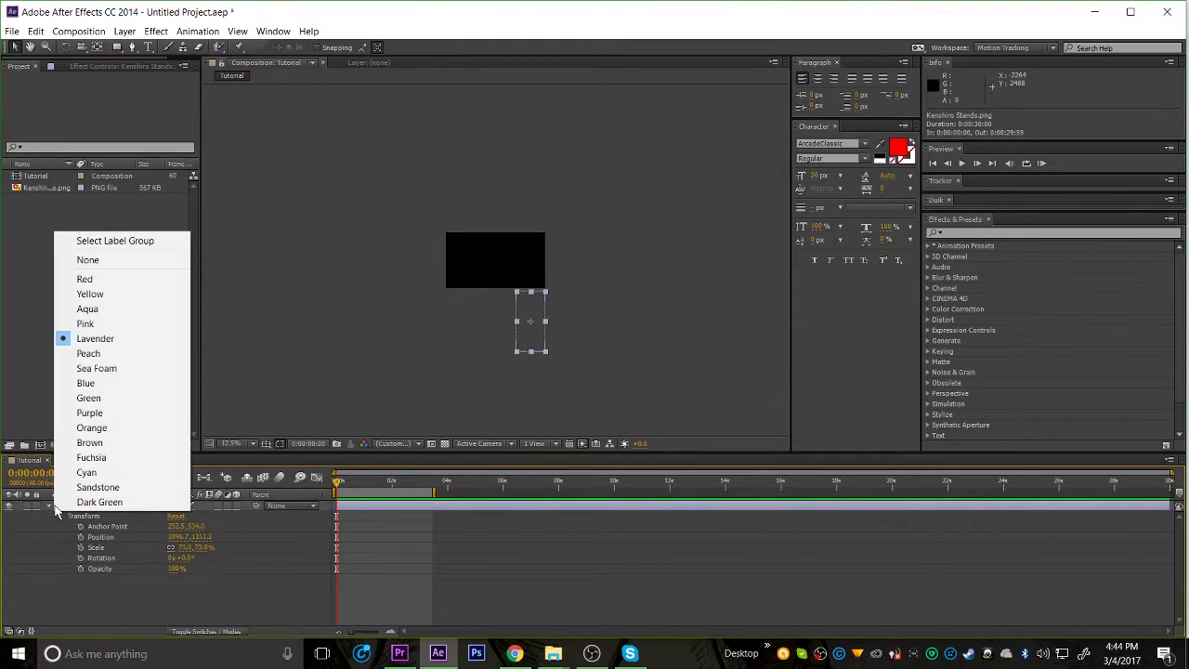
left_click(93, 428)
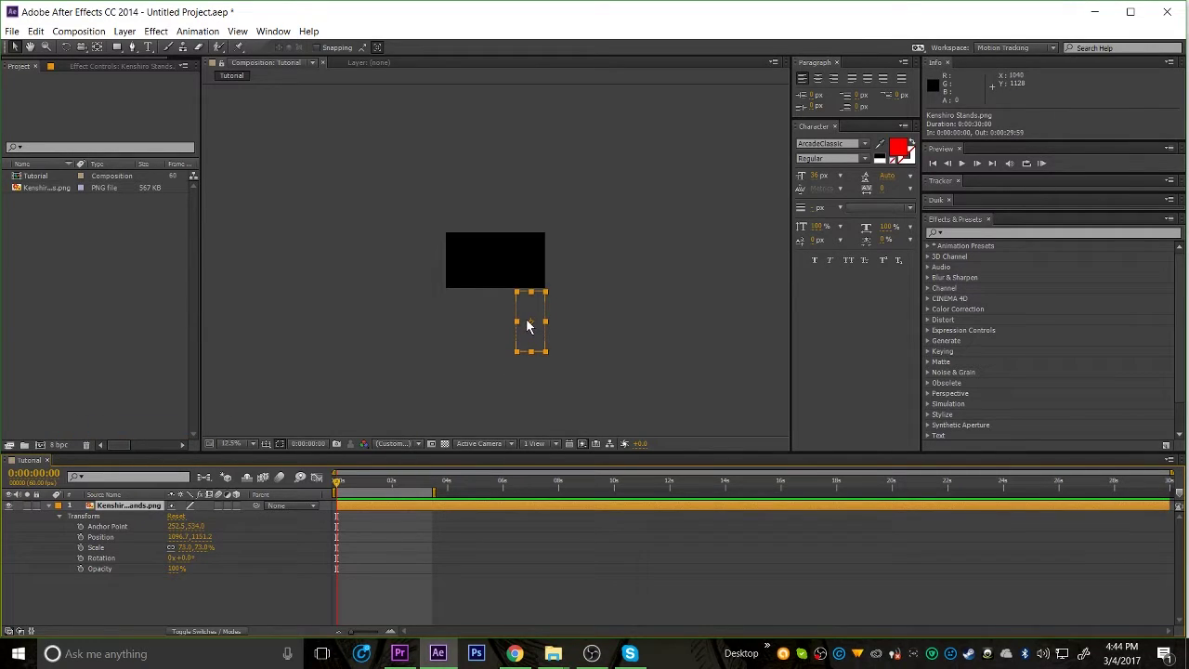
Keyframe the Kenshiro Stands layer's Position at 0:00:00:00, and set its vertical value to about 515 at 0:00:01:00.
key("period")
key("period")
key("period")
key("period")
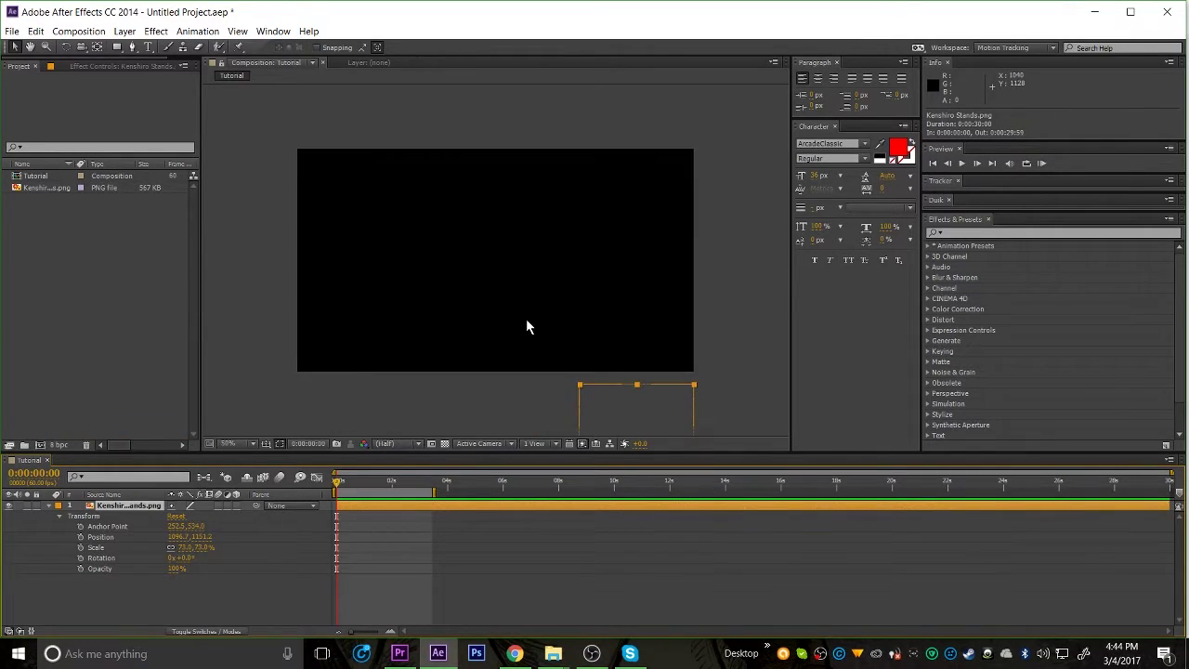
left_click(80, 538)
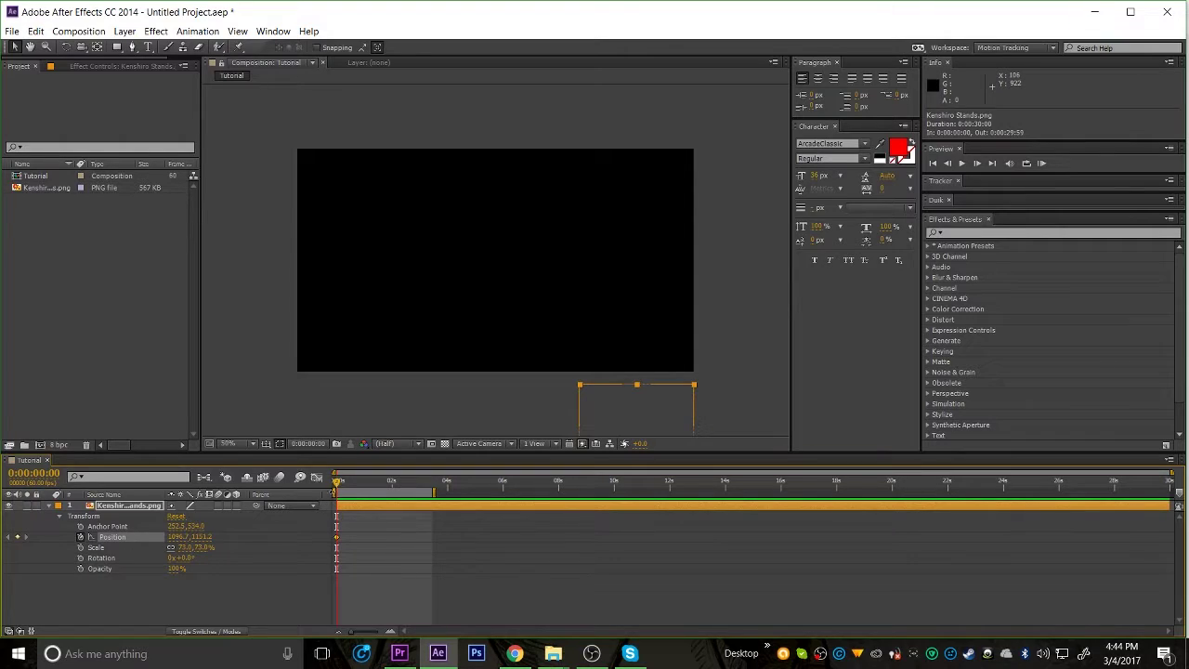
left_click_drag(339, 487, 364, 493)
left_click_drag(201, 538, 75, 538)
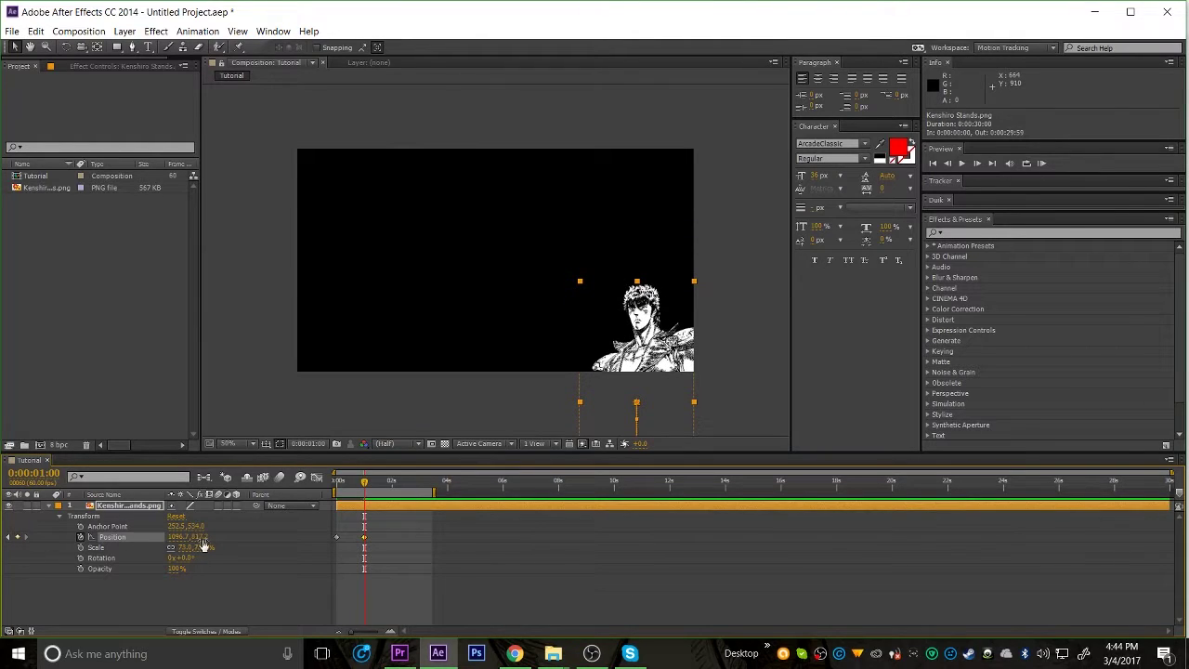
left_click_drag(201, 538, 17, 537)
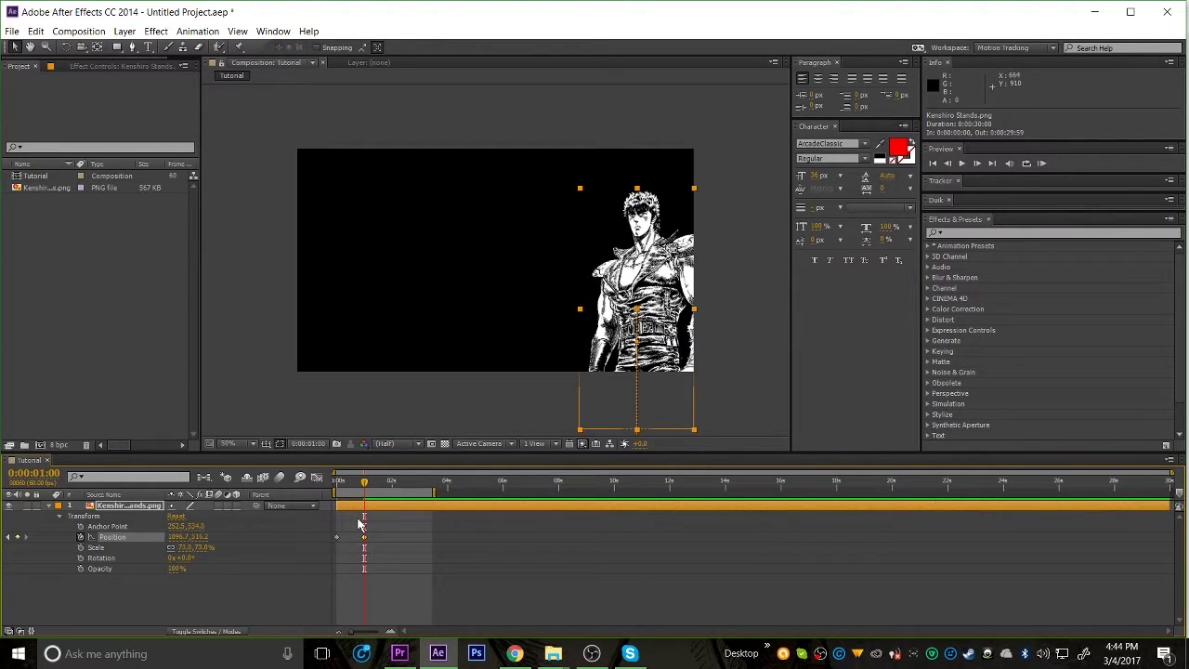
Add a third Position keyframe at 0:00:02:36 with the vertical value lowered to about 399.
left_click_drag(375, 483, 409, 491)
left_click_drag(197, 539, 131, 538)
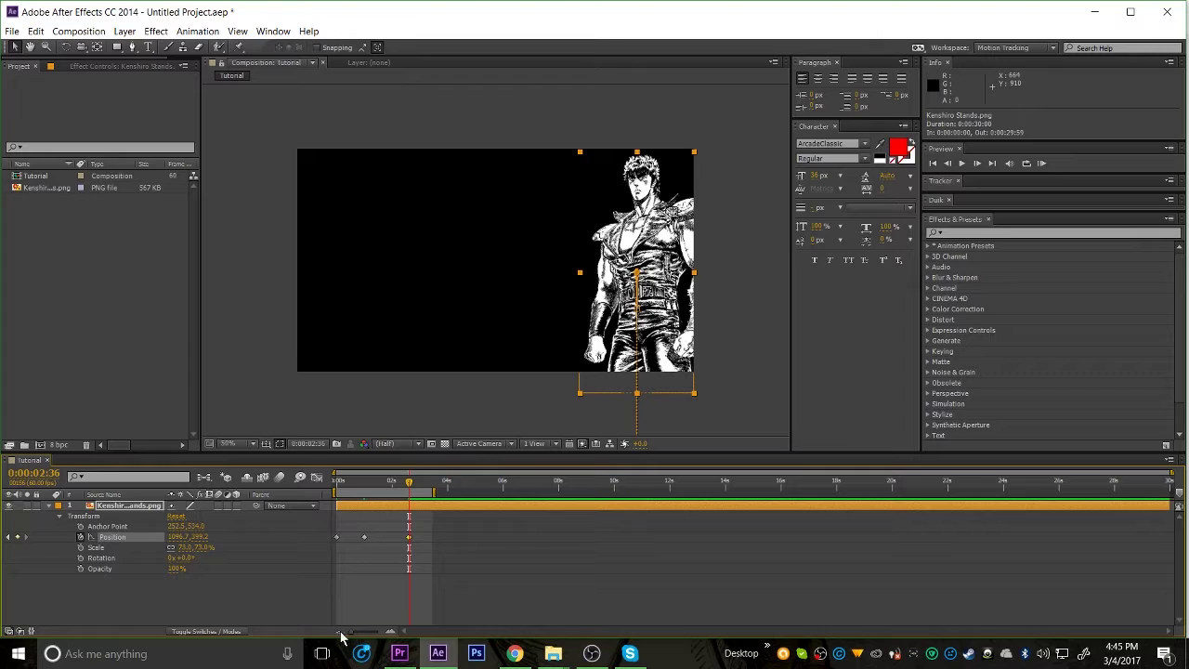
left_click(273, 598)
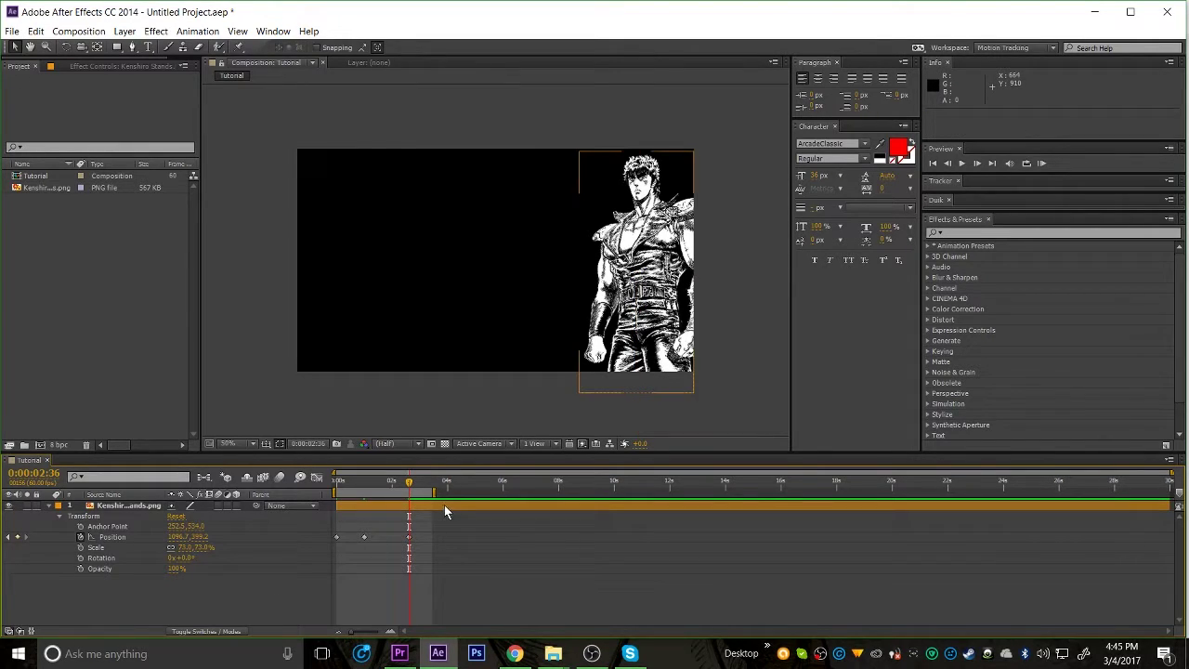
Play the rising-character animation from the start of the timeline.
left_click_drag(338, 481, 323, 482)
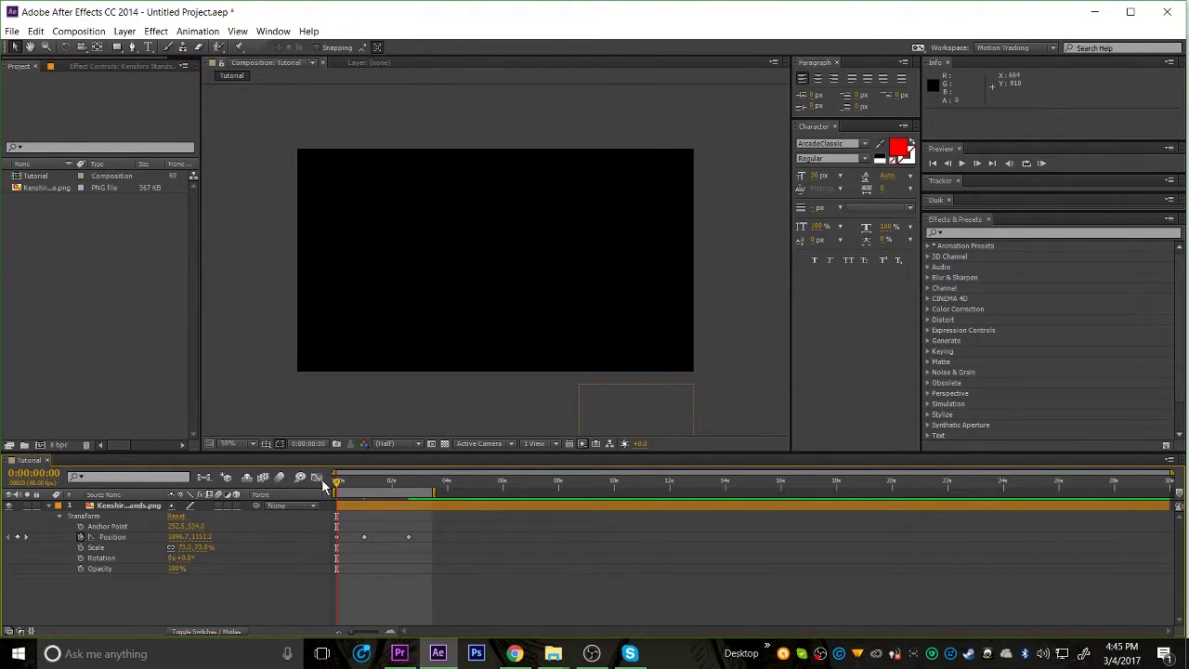
key("space")
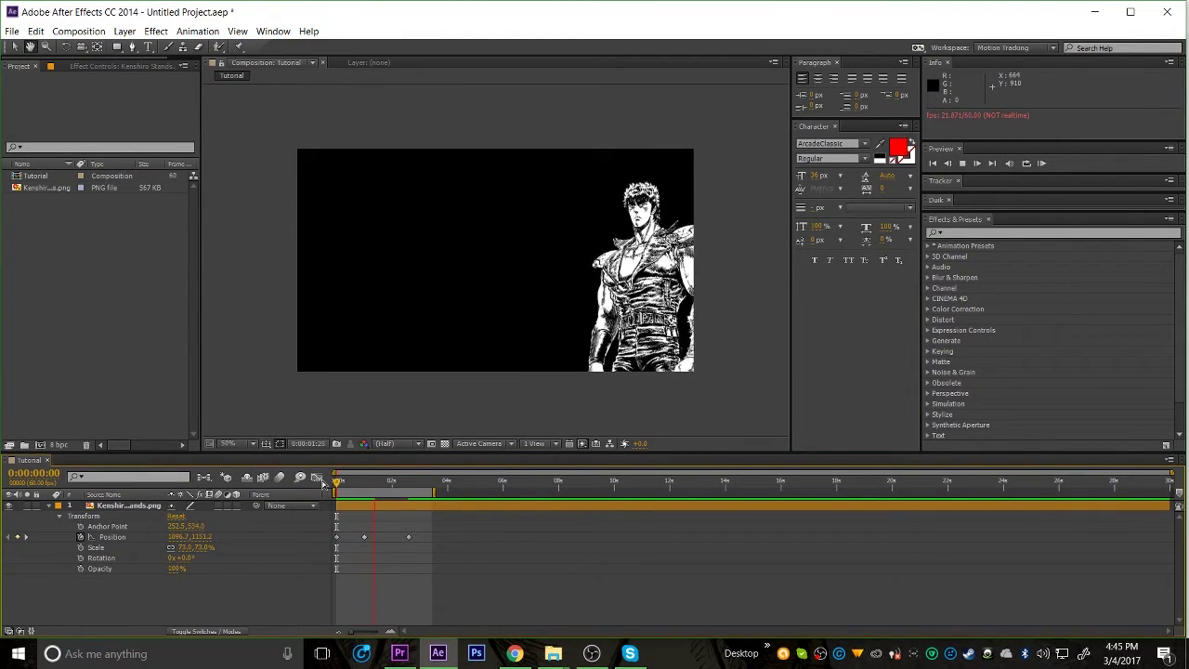
key("space")
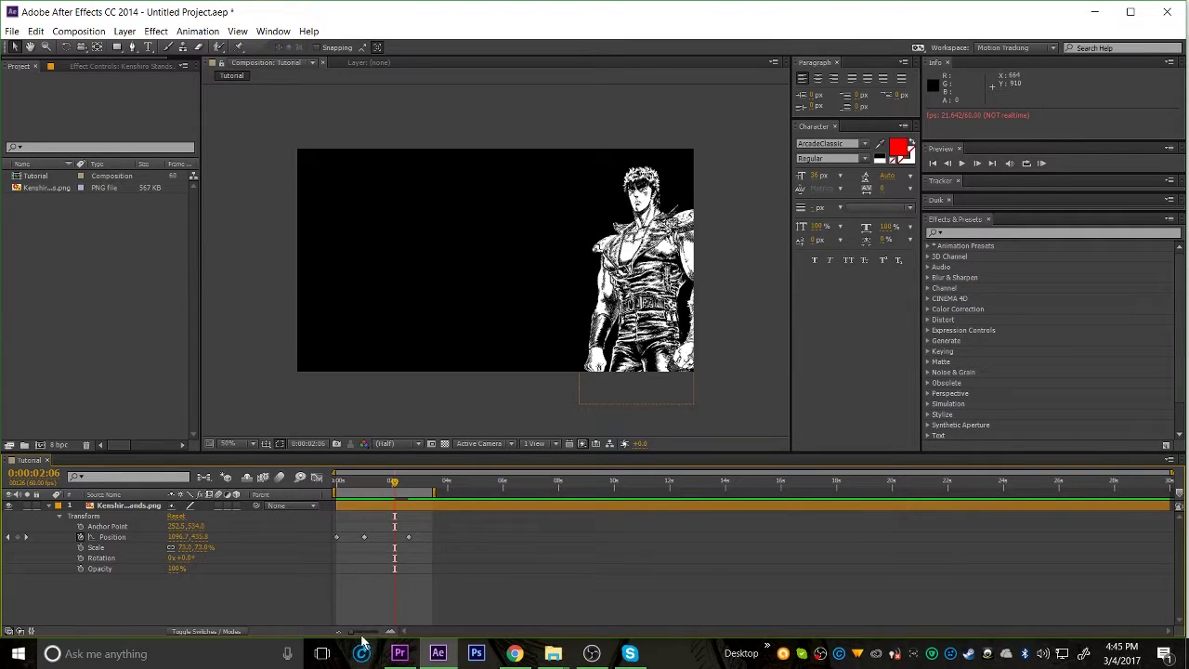
Move the middle Position keyframe earlier, to 0:00:00:06, playing the animation from the start between adjustments.
left_click_drag(356, 633, 367, 636)
left_click(406, 537)
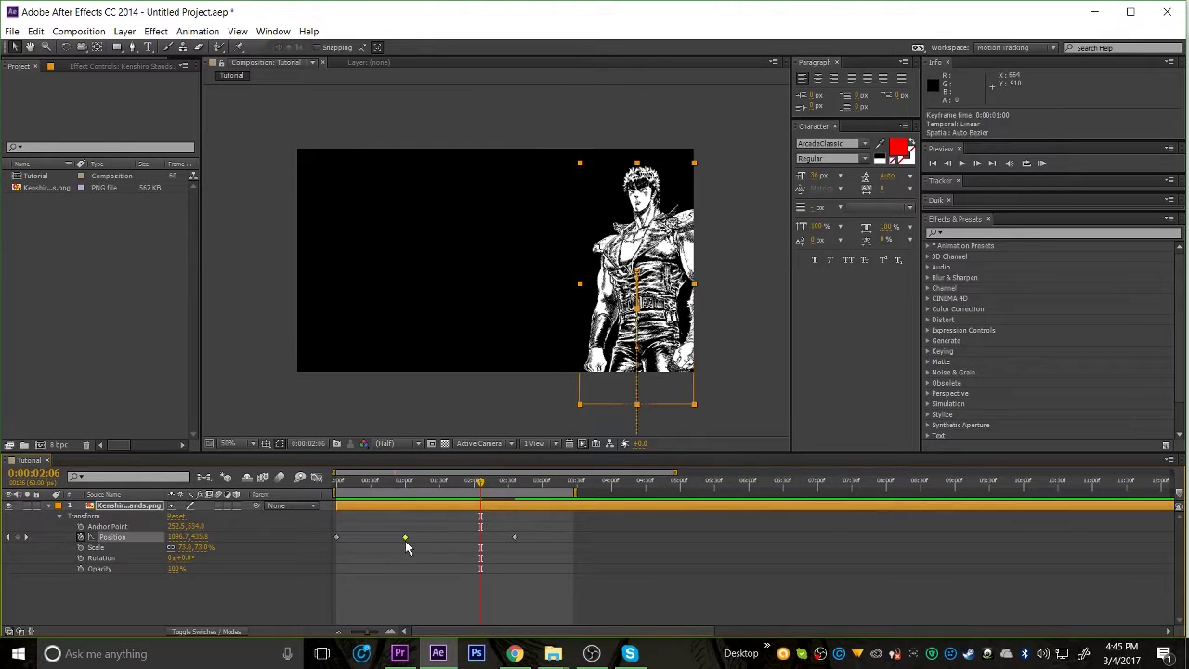
left_click_drag(425, 492, 478, 522)
left_click_drag(407, 539, 350, 537)
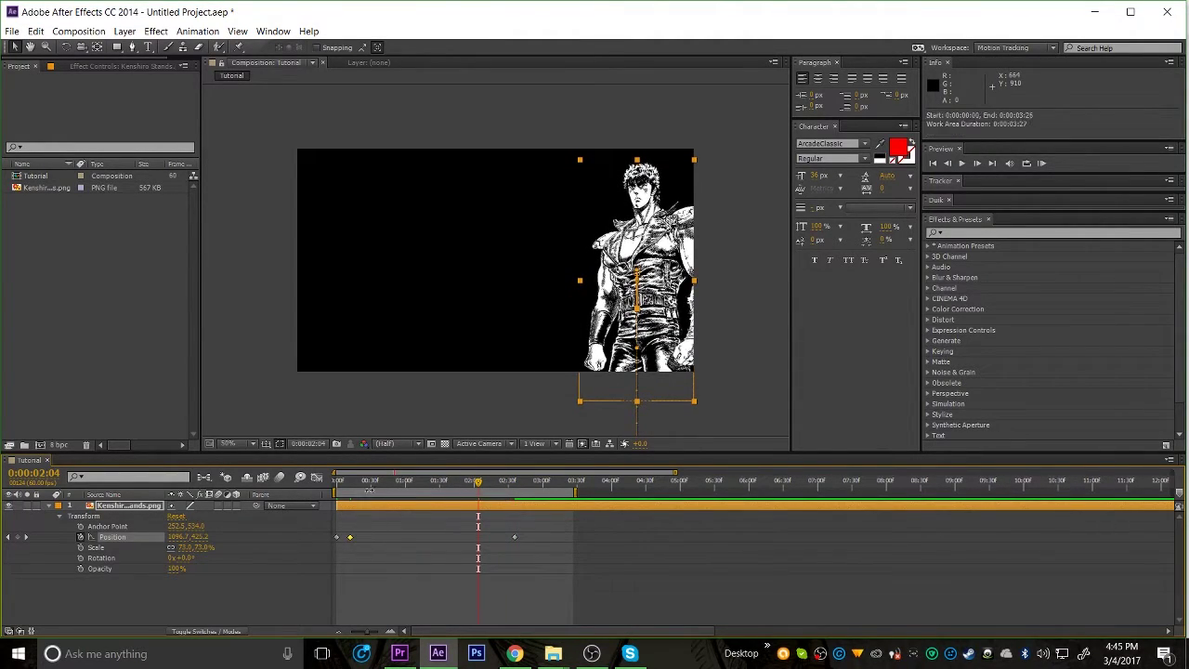
left_click_drag(368, 485, 336, 485)
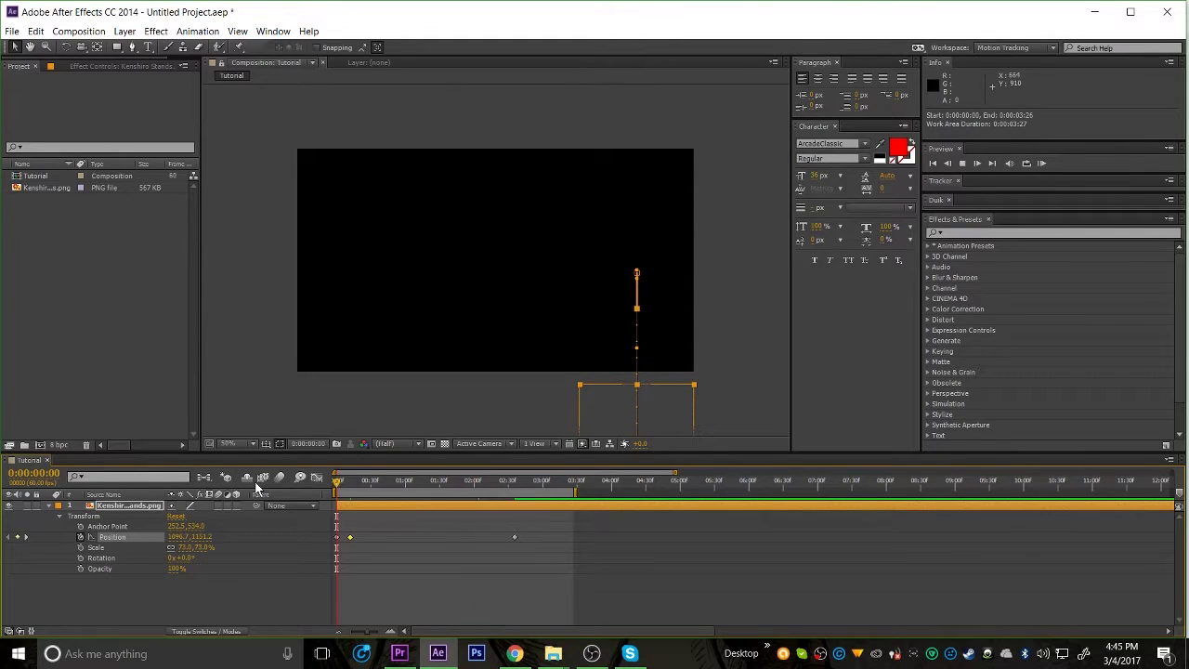
key("space")
left_click_drag(353, 540, 347, 546)
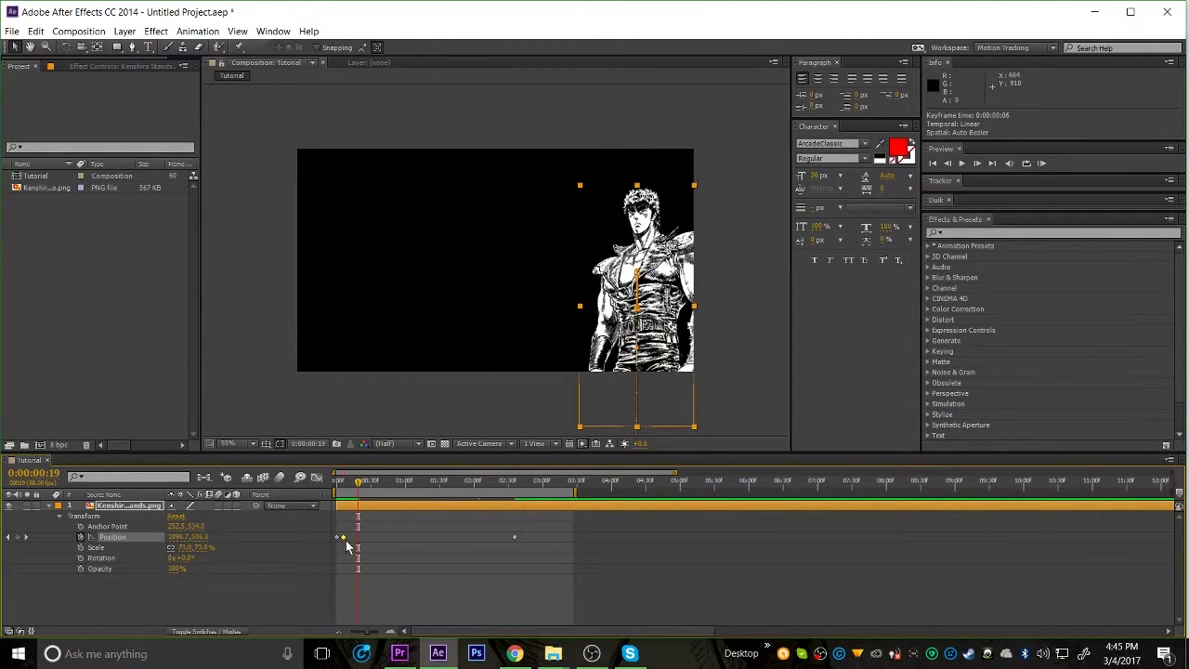
Move the last Position keyframe to 0:00:00:36 and play the animation from the start.
left_click(507, 478)
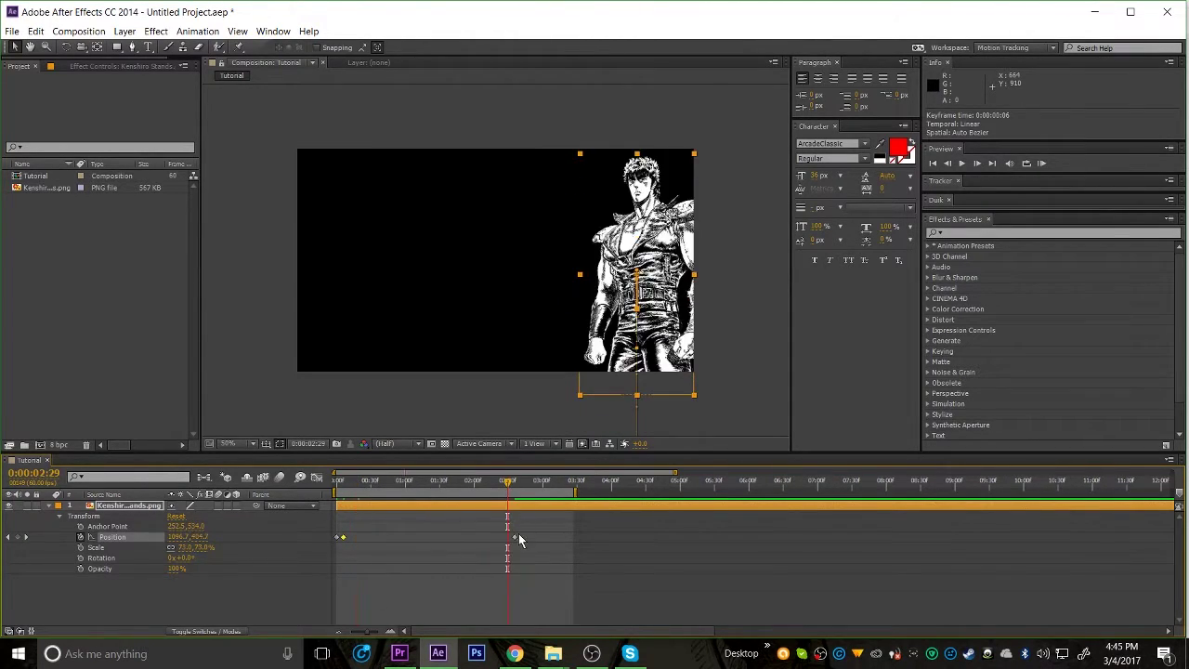
left_click_drag(512, 547, 432, 549)
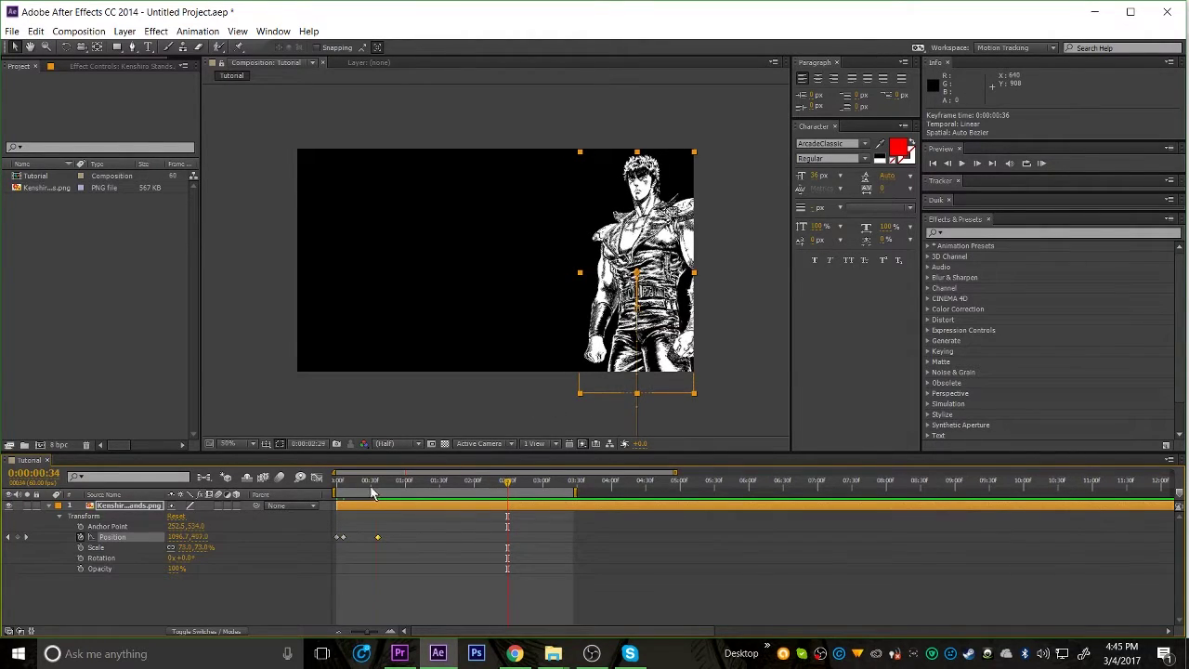
key("Home")
key("space")
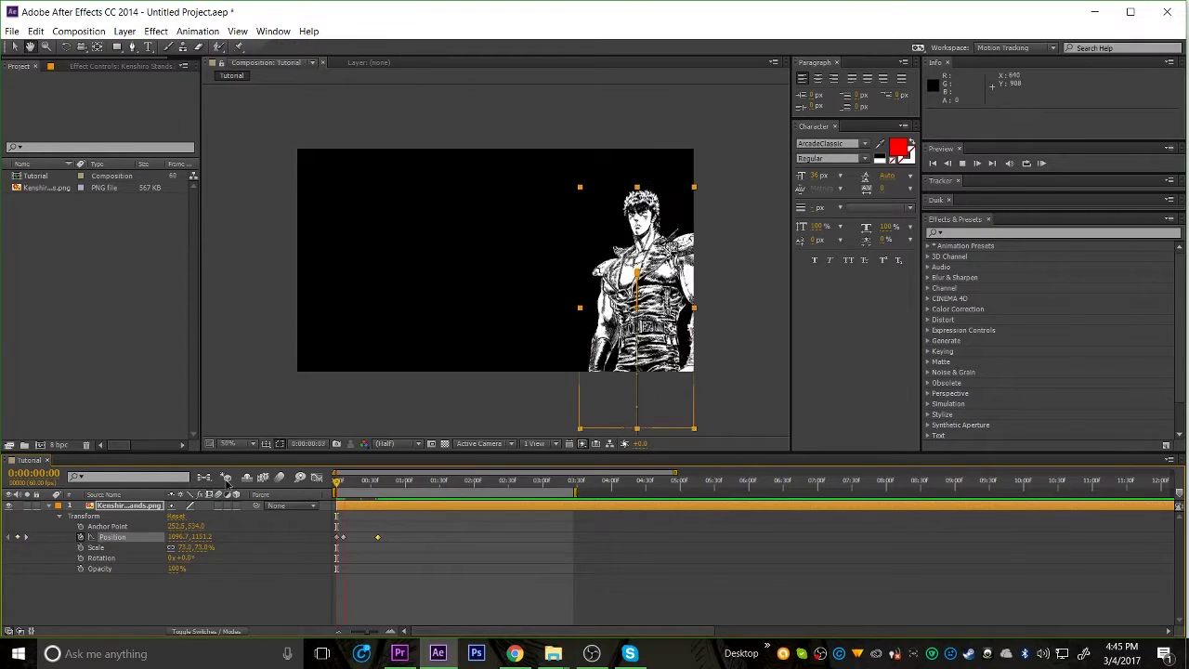
Move the last Position keyframe to 0:00:01:22 and replay the animation from the start.
left_click_drag(384, 536, 430, 546)
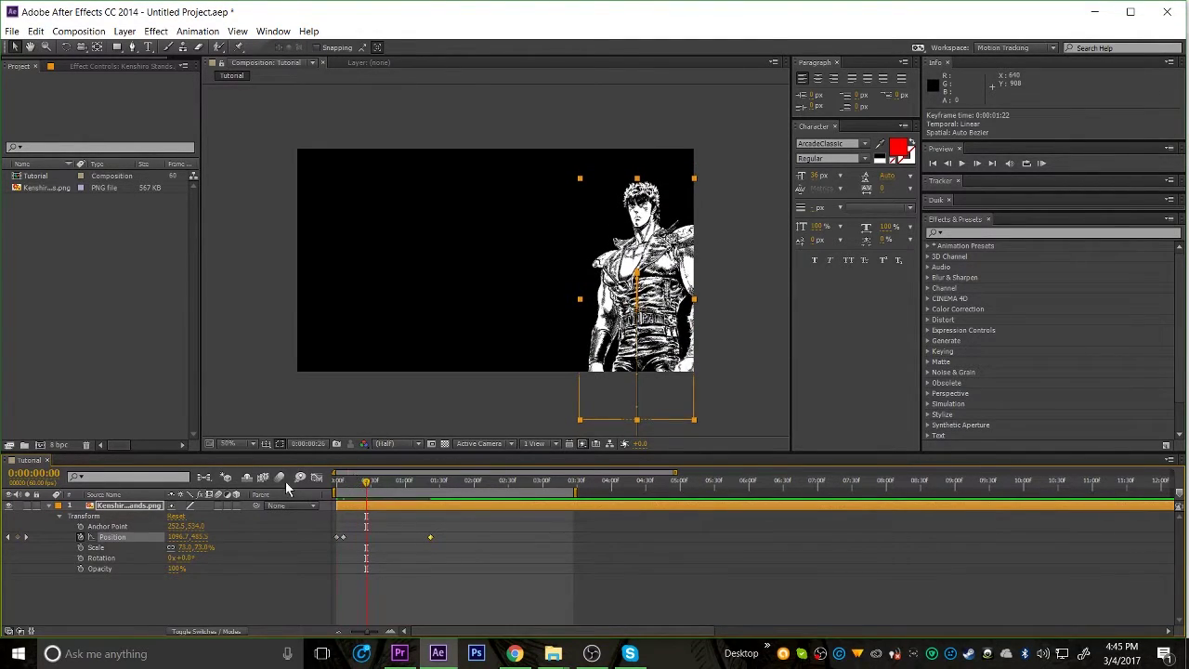
key("Home")
key("space")
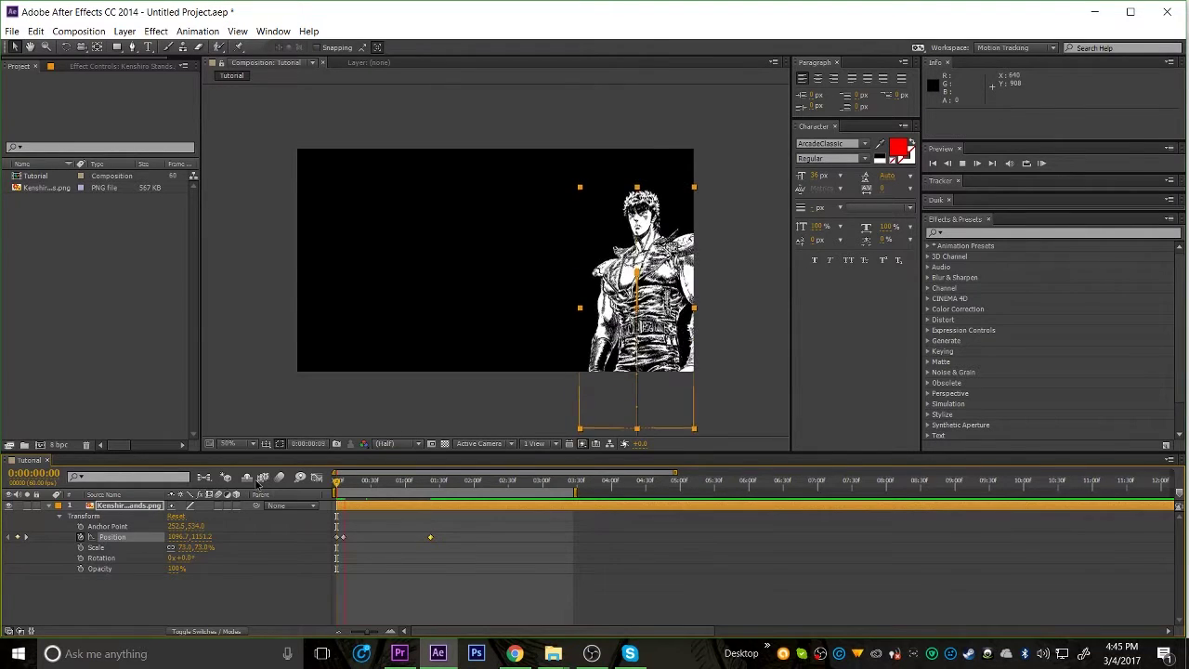
key("space")
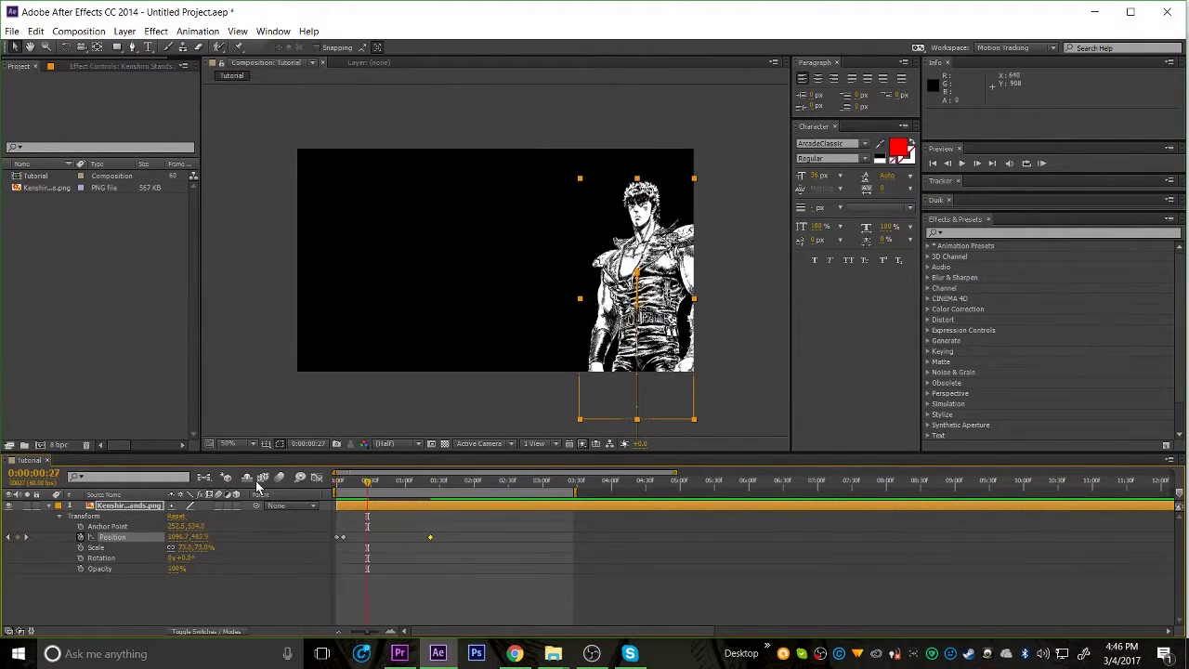
key("Home")
key("space")
key("space")
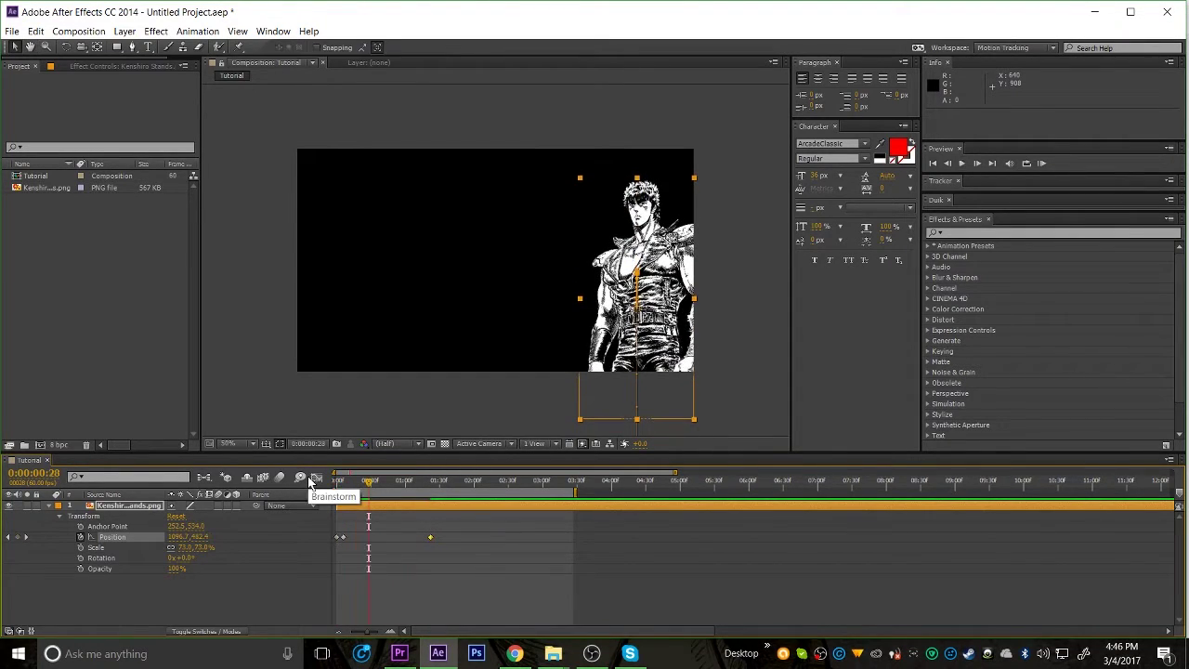
Run a RAM preview of the Kenshiro Stands animation to judge its real-time speed.
left_click(1043, 164)
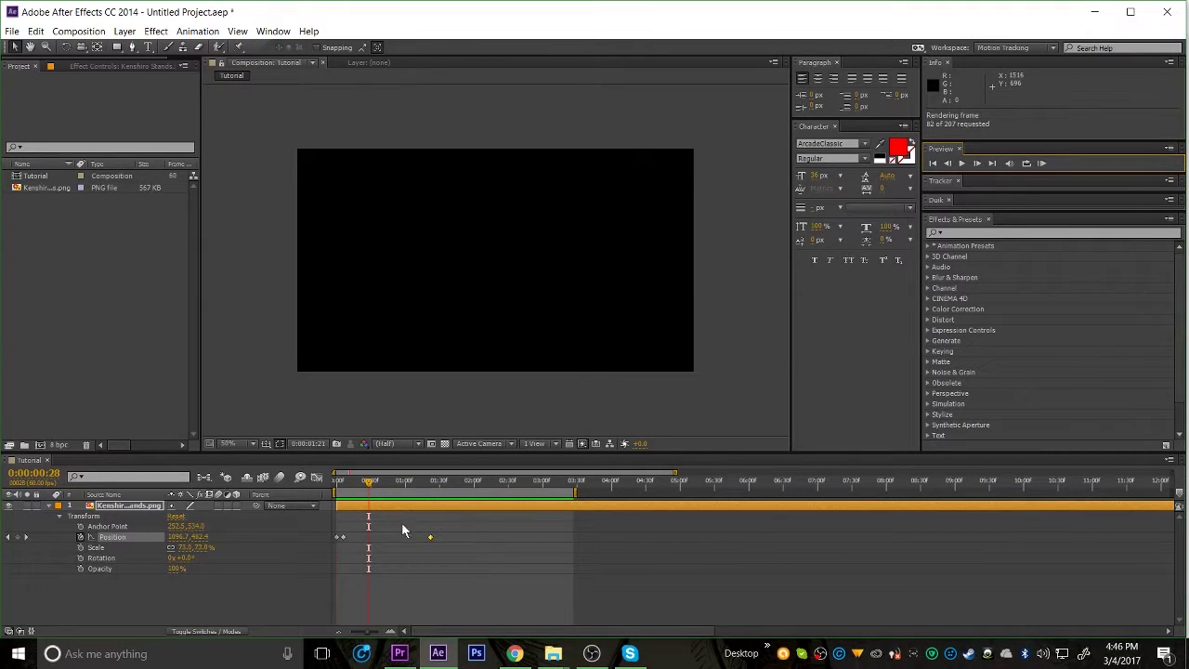
left_click(365, 484)
left_click_drag(366, 484, 275, 482)
left_click(1042, 162)
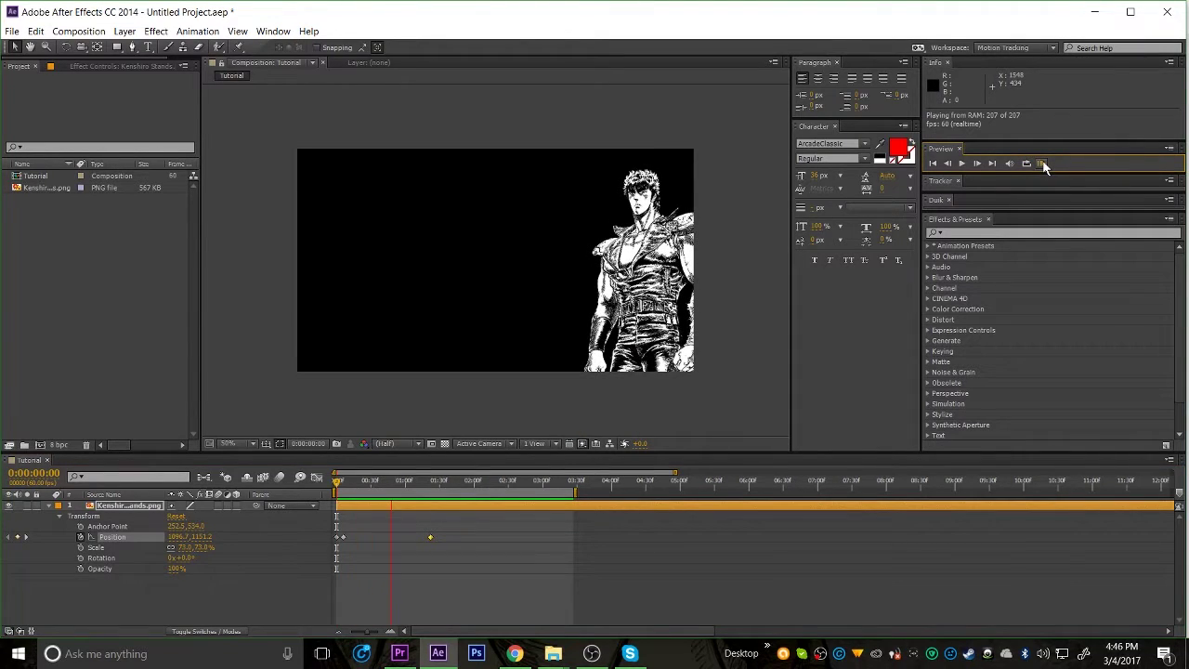
left_click(1042, 162)
Move the middle Position keyframe to 0:00:00:15 and run a RAM preview.
left_click_drag(345, 537, 355, 538)
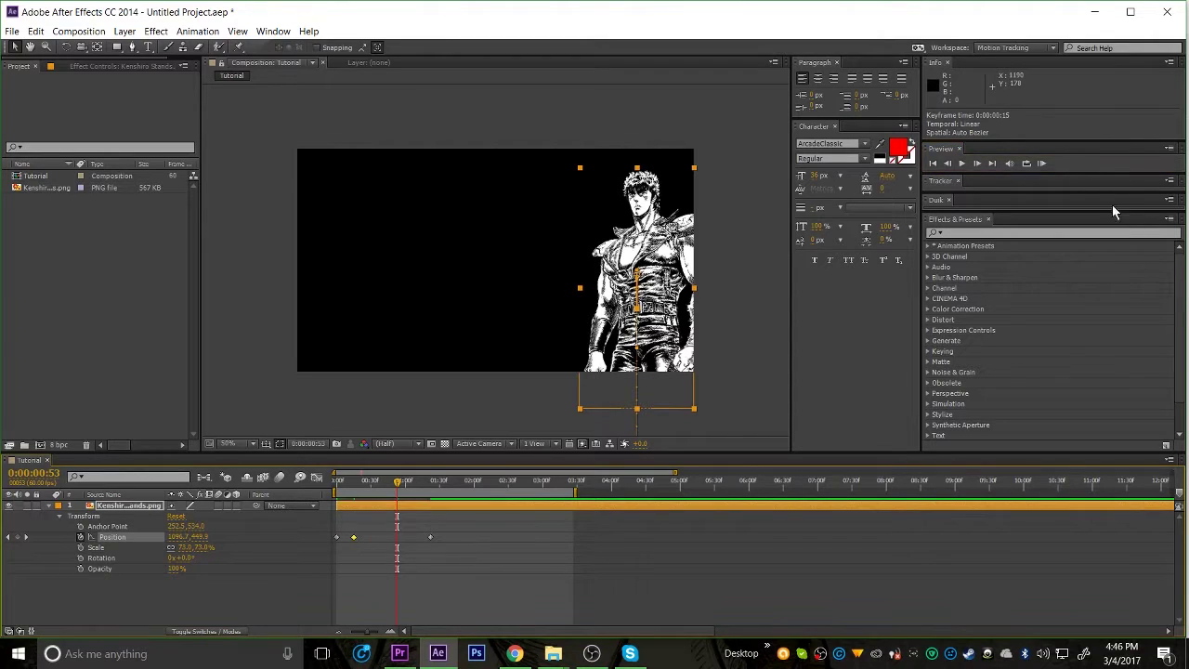
left_click(466, 553)
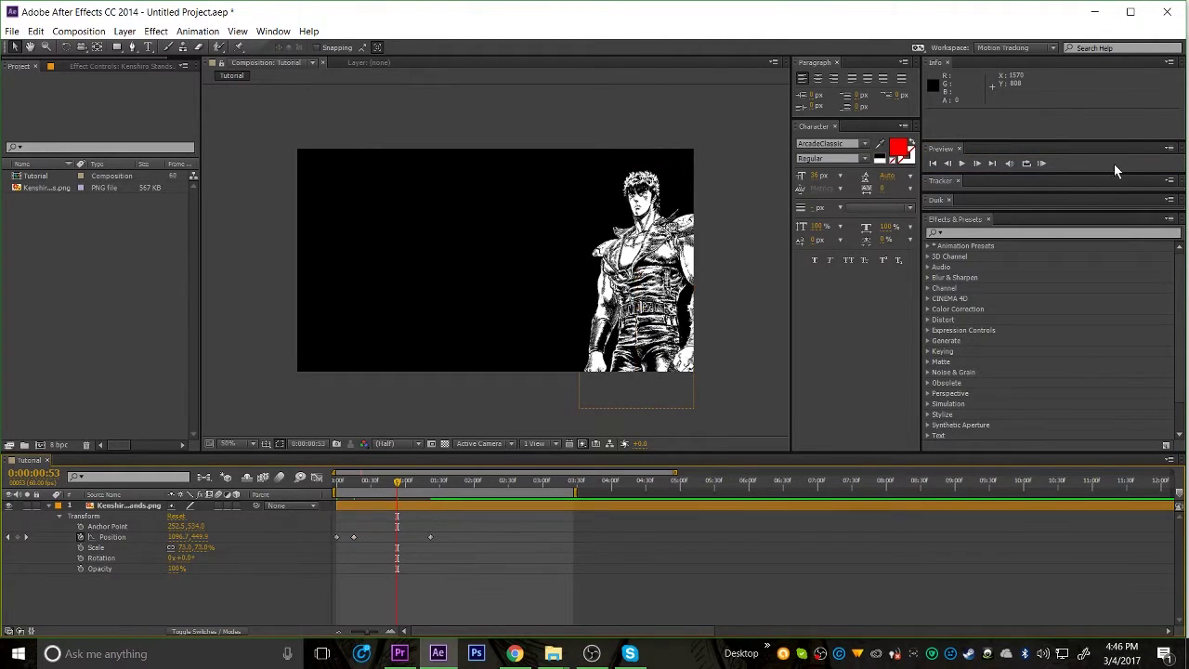
left_click(1042, 162)
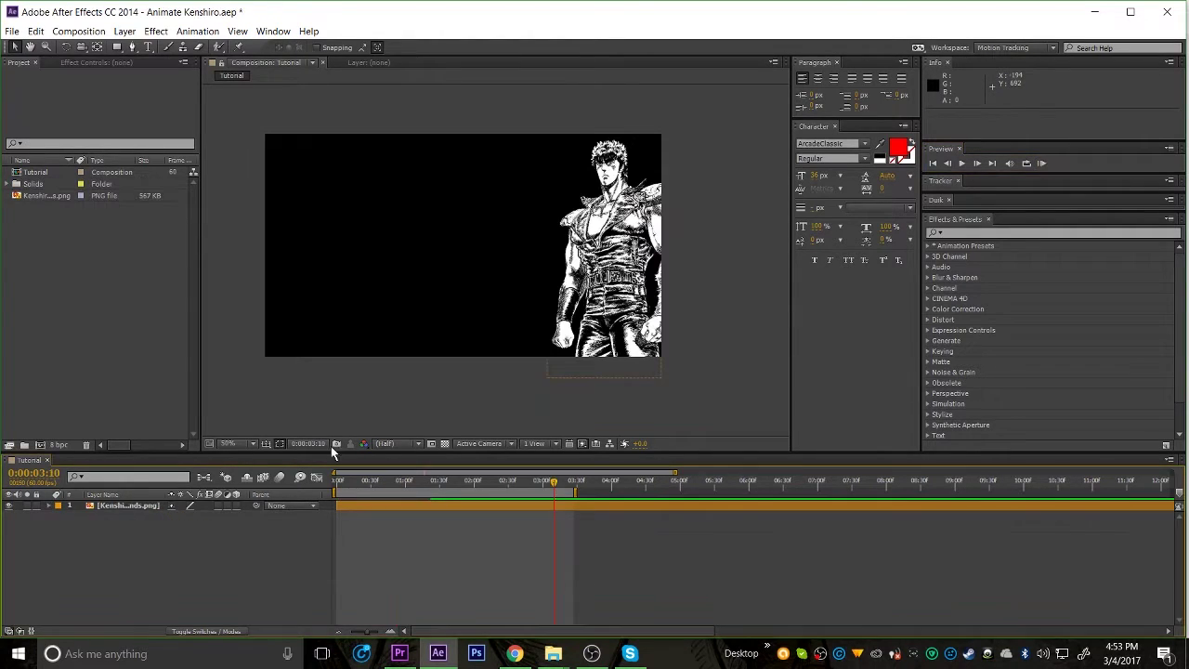
Play the adjusted Kenshiro Stands entrance from 0:00:00:00.
left_click_drag(407, 483, 298, 485)
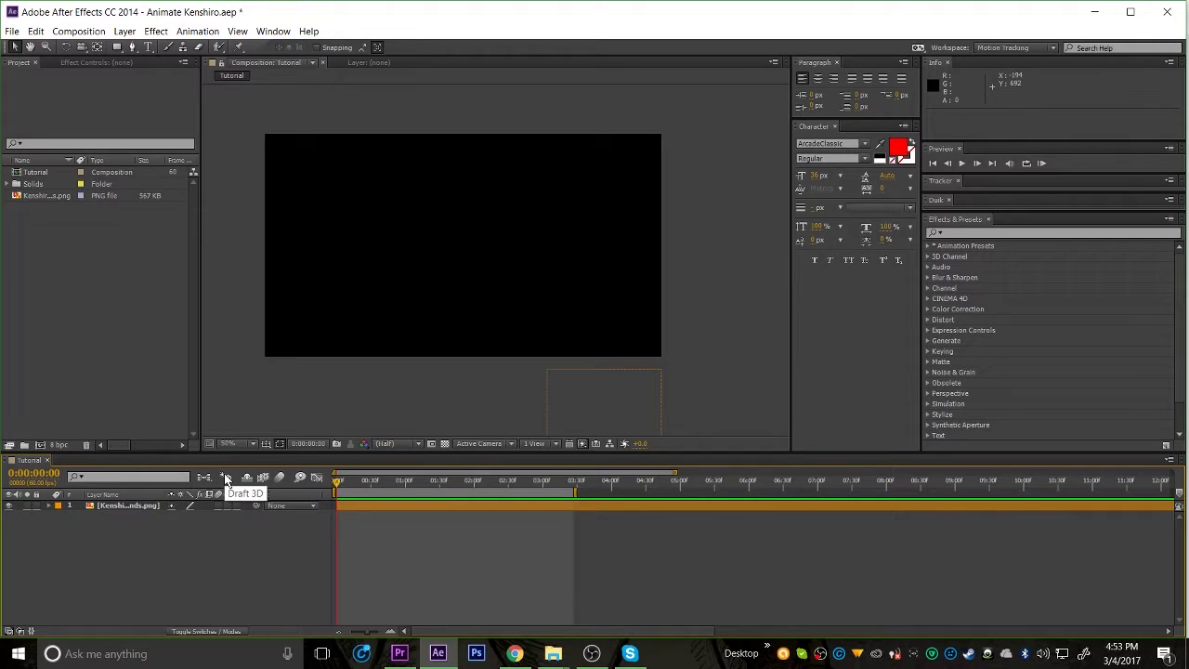
key("space")
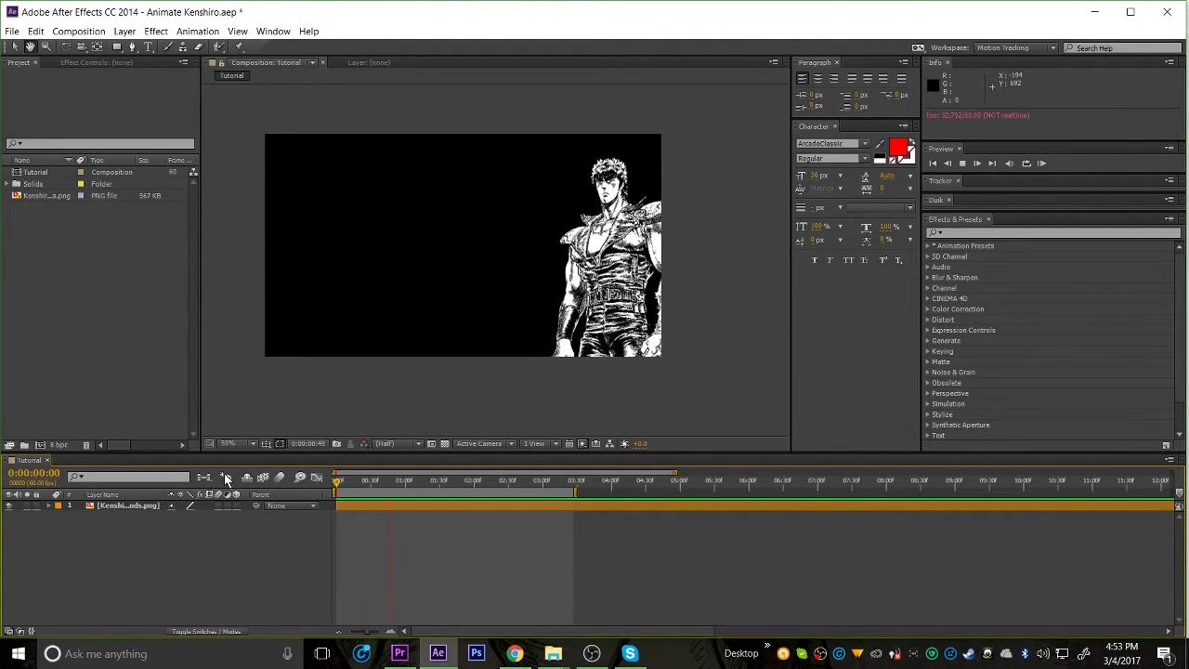
key("space")
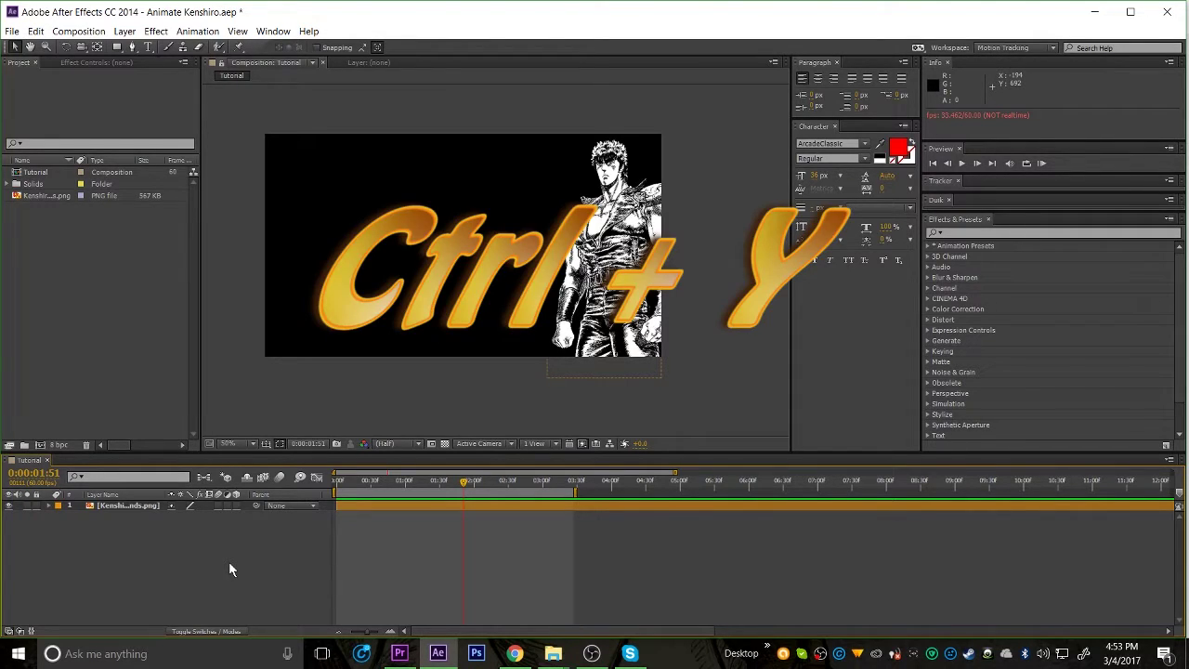
Create a 1280 x 720 white solid named BG and place the Kenshiro Stands layer above it.
key("ctrl+y")
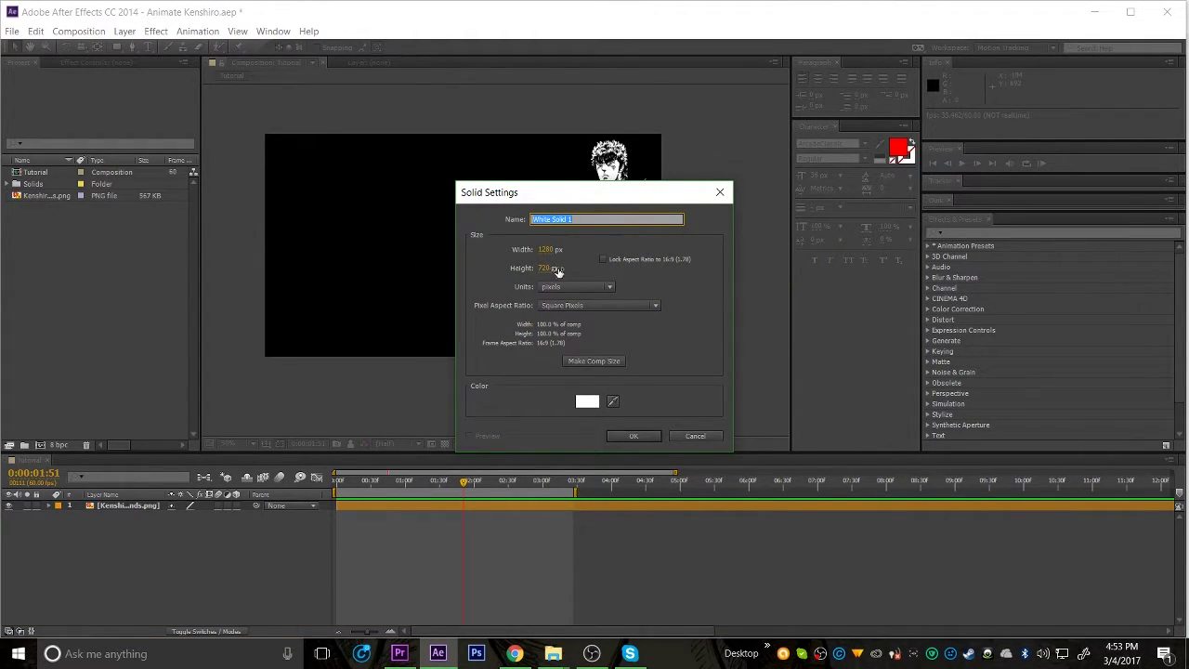
type("BG")
left_click(636, 436)
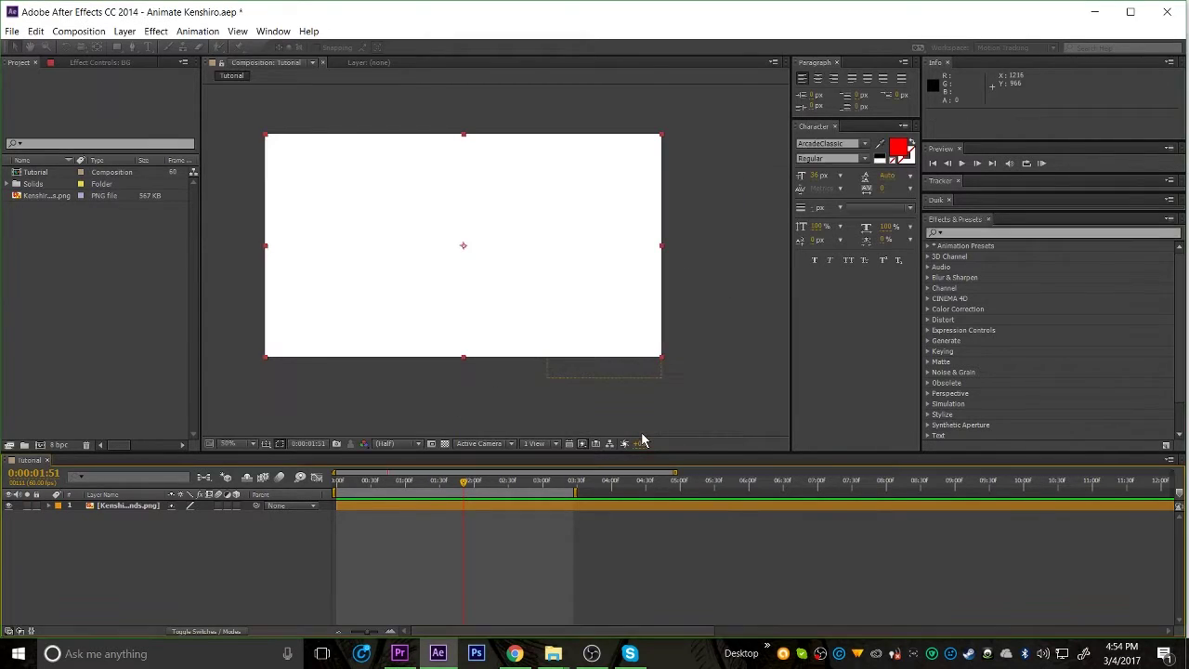
left_click(153, 518)
key("ctrl+]")
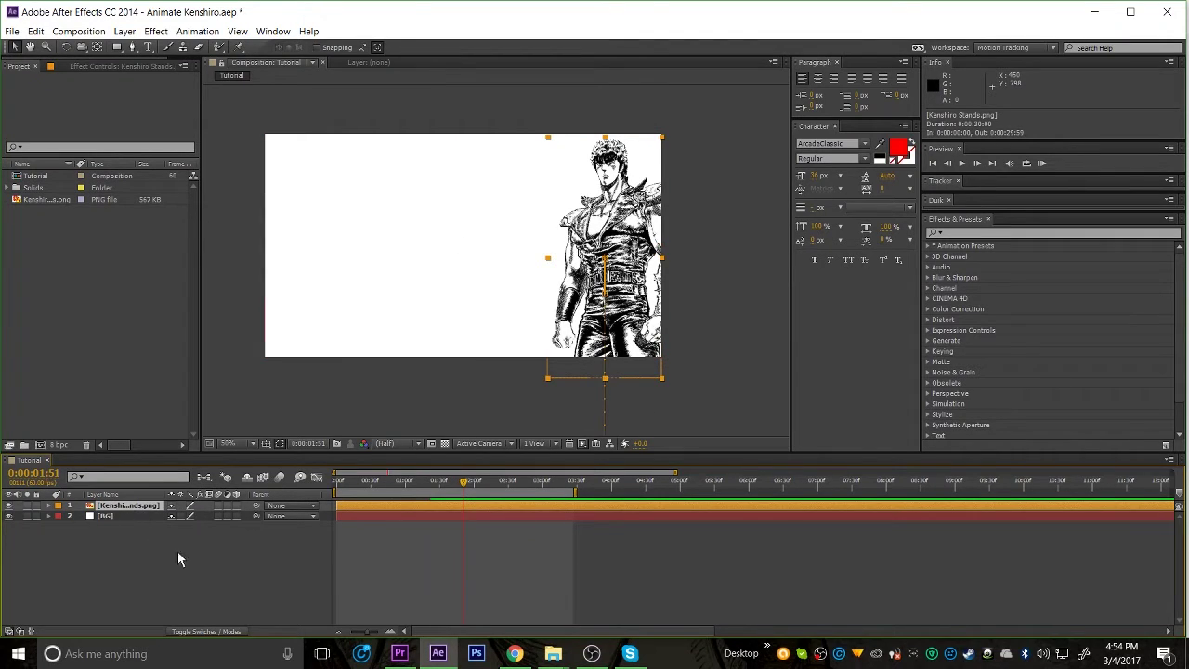
Duplicate the BG solid layer and rename the copy Particles.
left_click(399, 546)
mouse_move(397, 483)
left_mouse_down()
mouse_move(374, 484)
mouse_move(389, 484)
left_mouse_up()
left_click(132, 518)
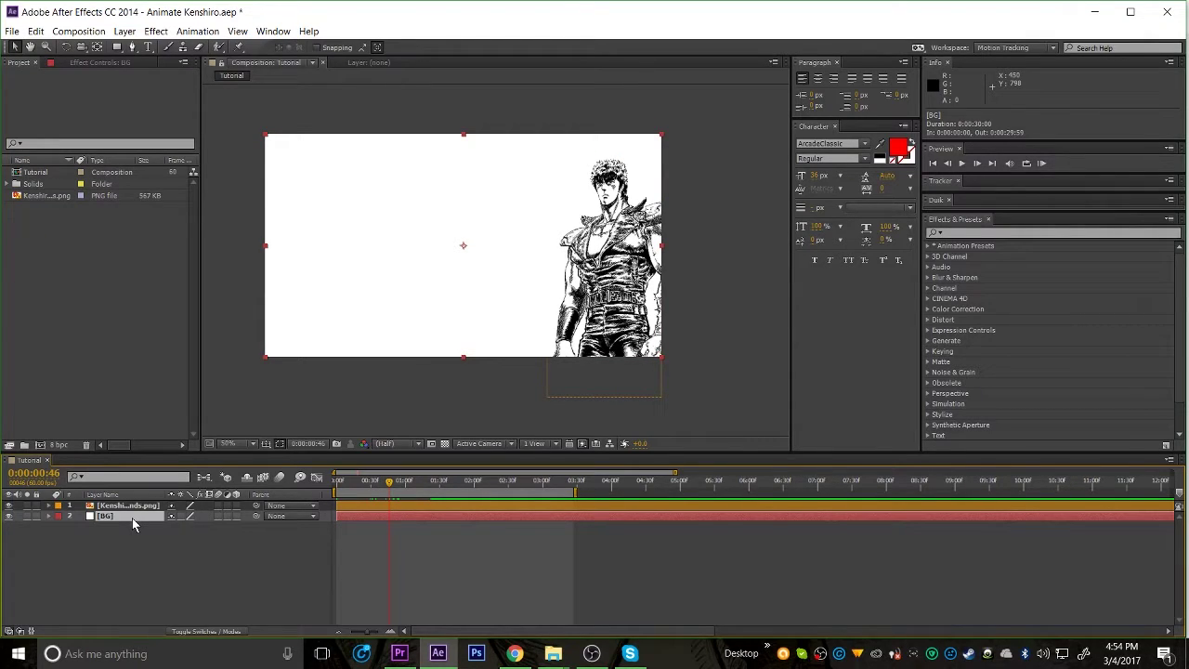
key("ctrl+d")
right_click(131, 517)
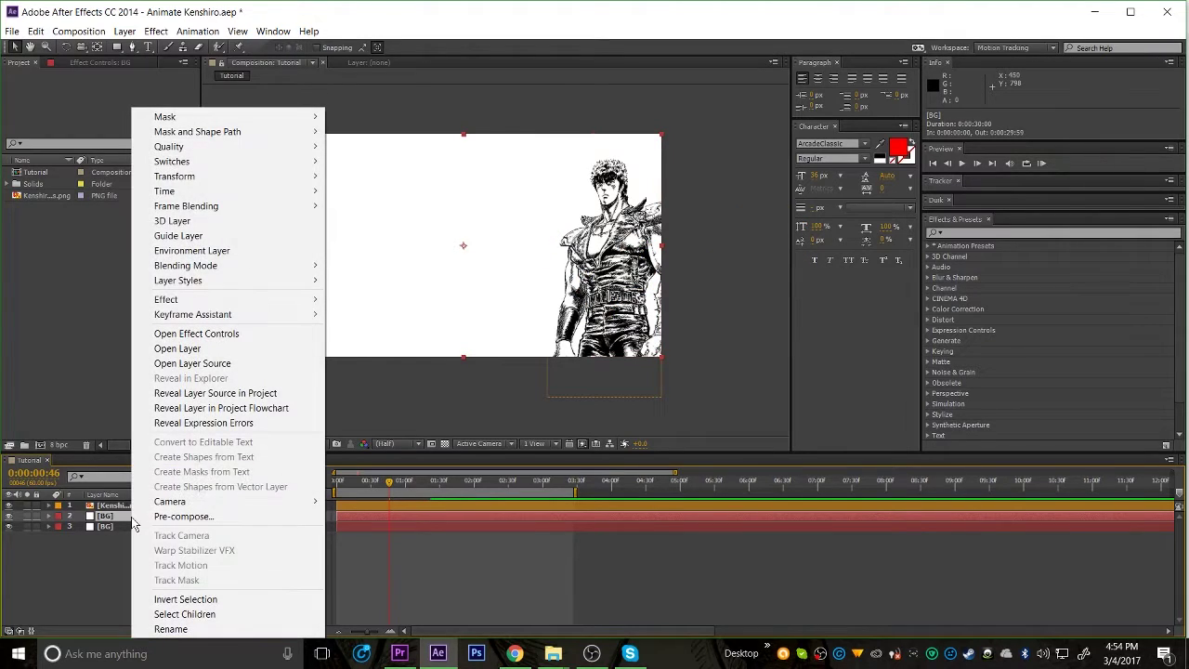
left_click(161, 630)
type("Particles")
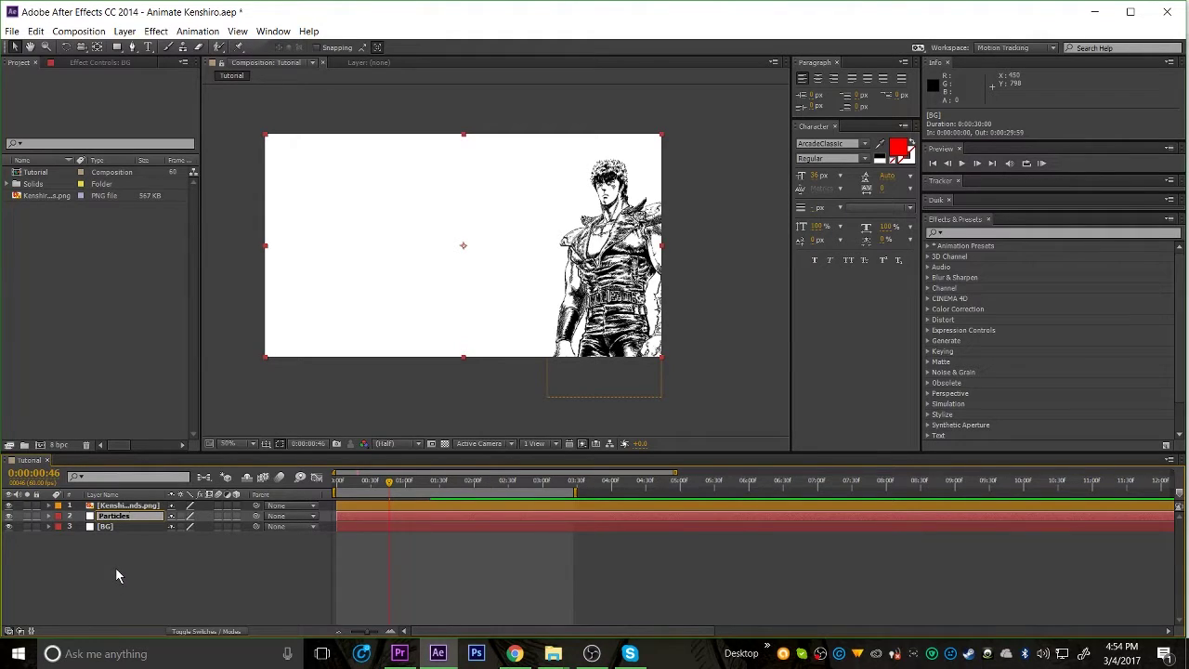
key("Return")
Apply the CC Particle World simulation effect to the Particles layer.
left_click(135, 518)
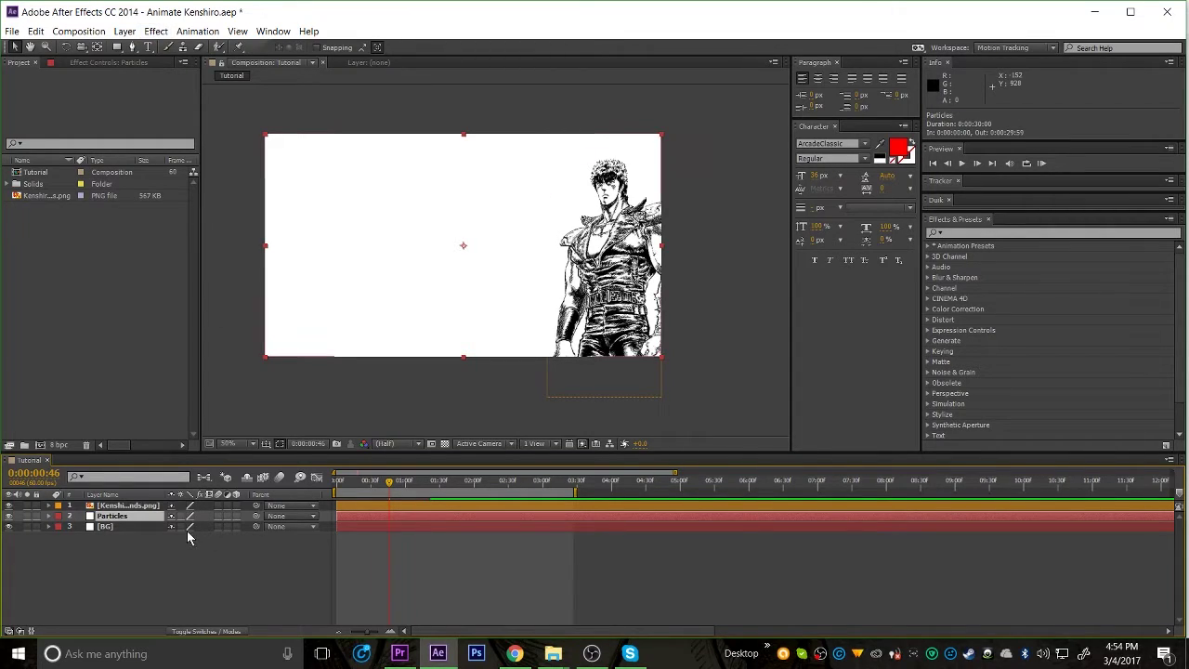
left_click(156, 32)
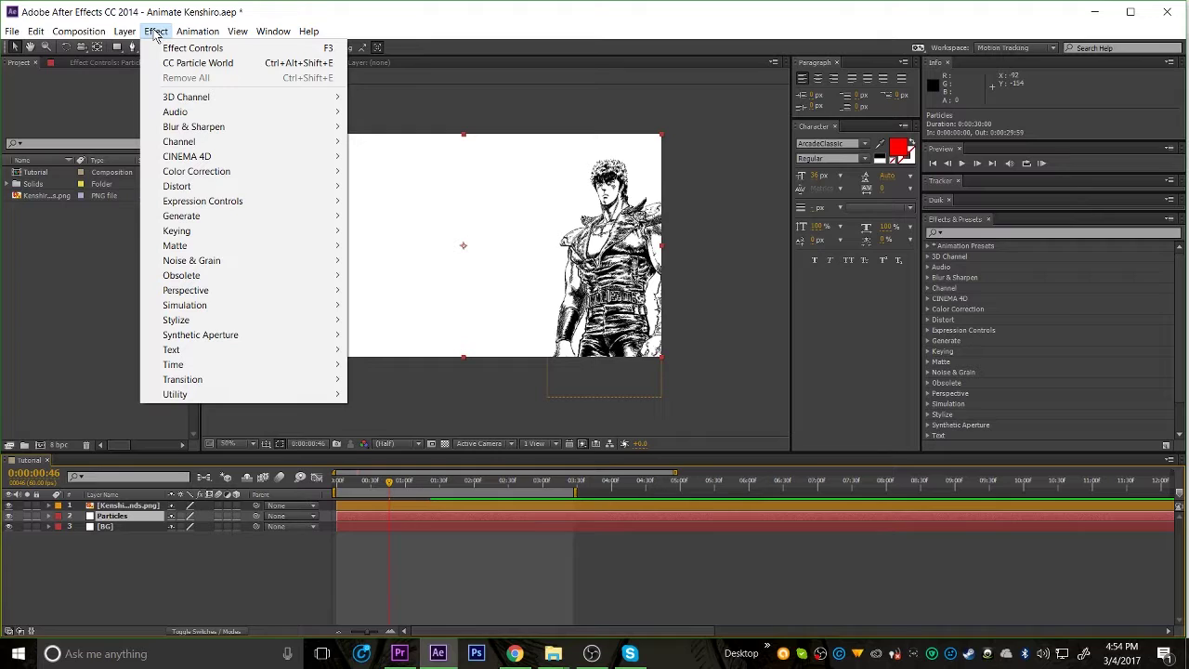
mouse_move(286, 307)
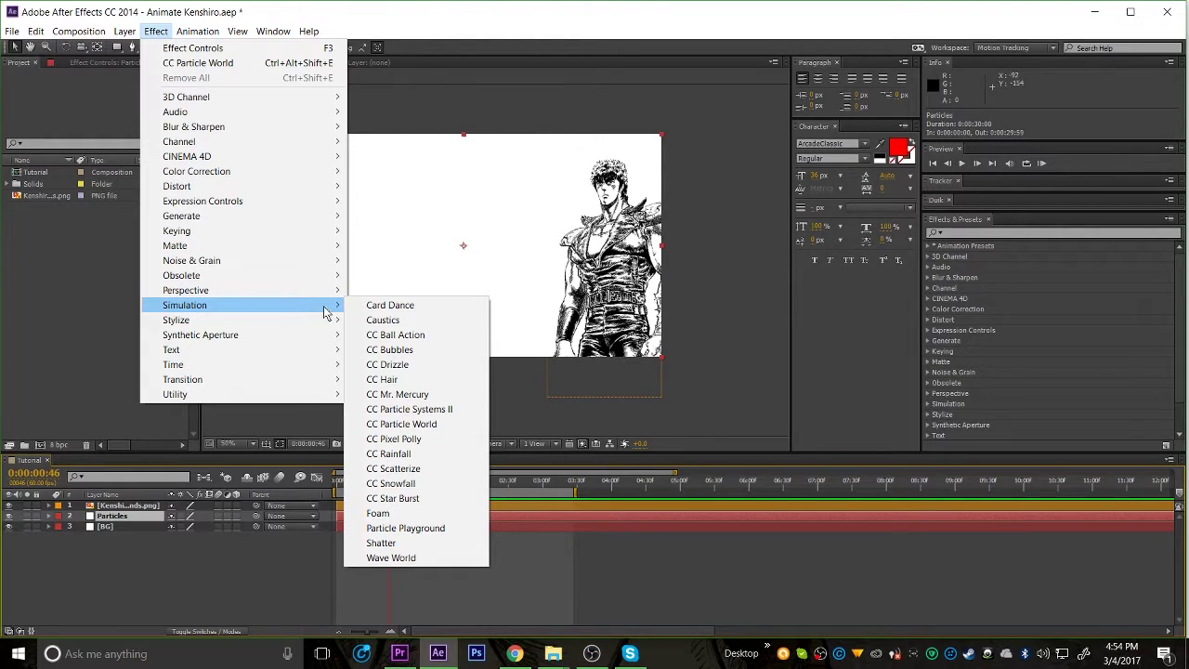
left_click(431, 431)
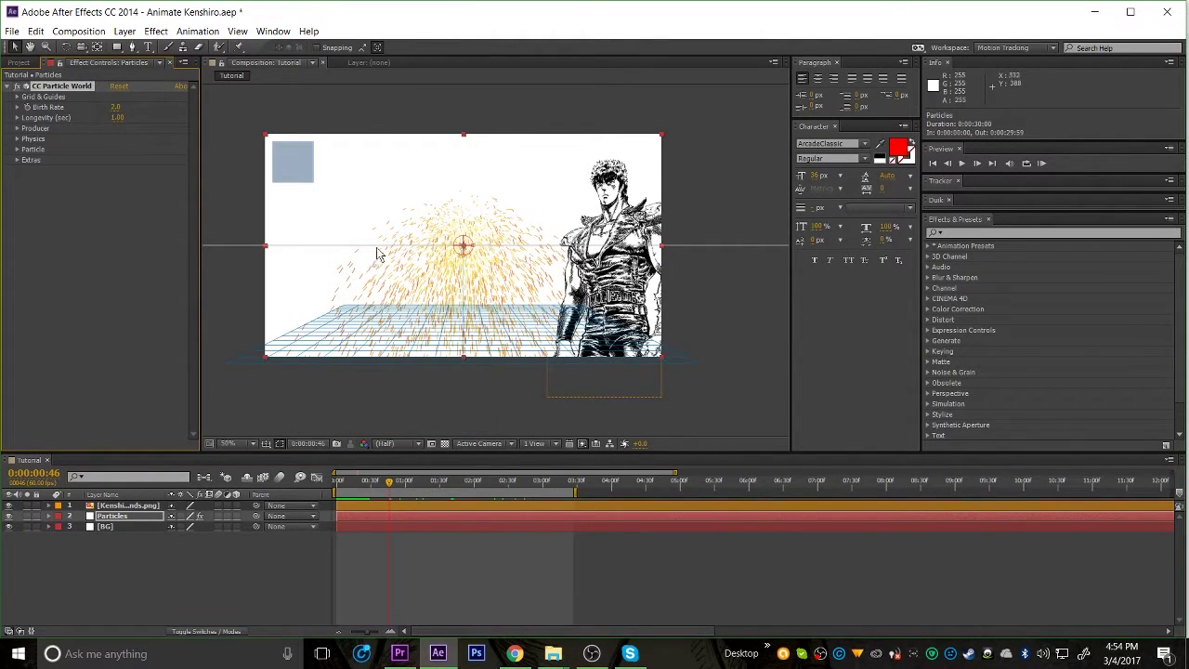
Examine the default particle burst up close by playing and scrubbing the animation, ending at 0:00:00:43.
key("period")
key("period")
key("period")
key("period")
key("comma")
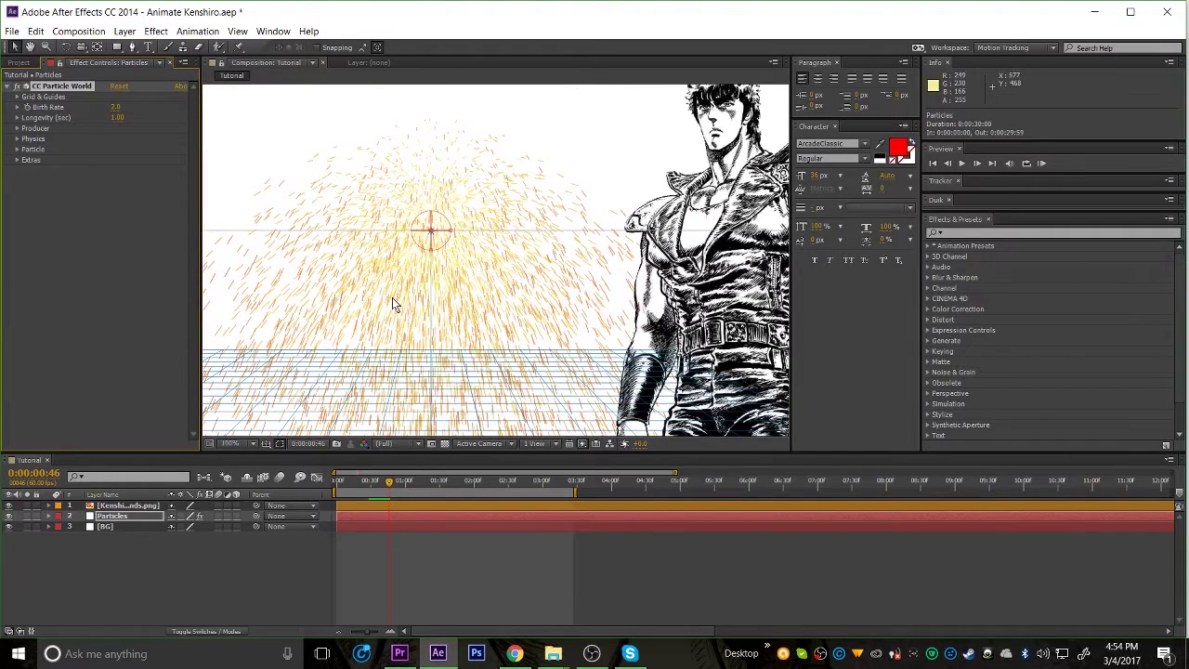
left_click_drag(409, 299, 465, 290)
key("v")
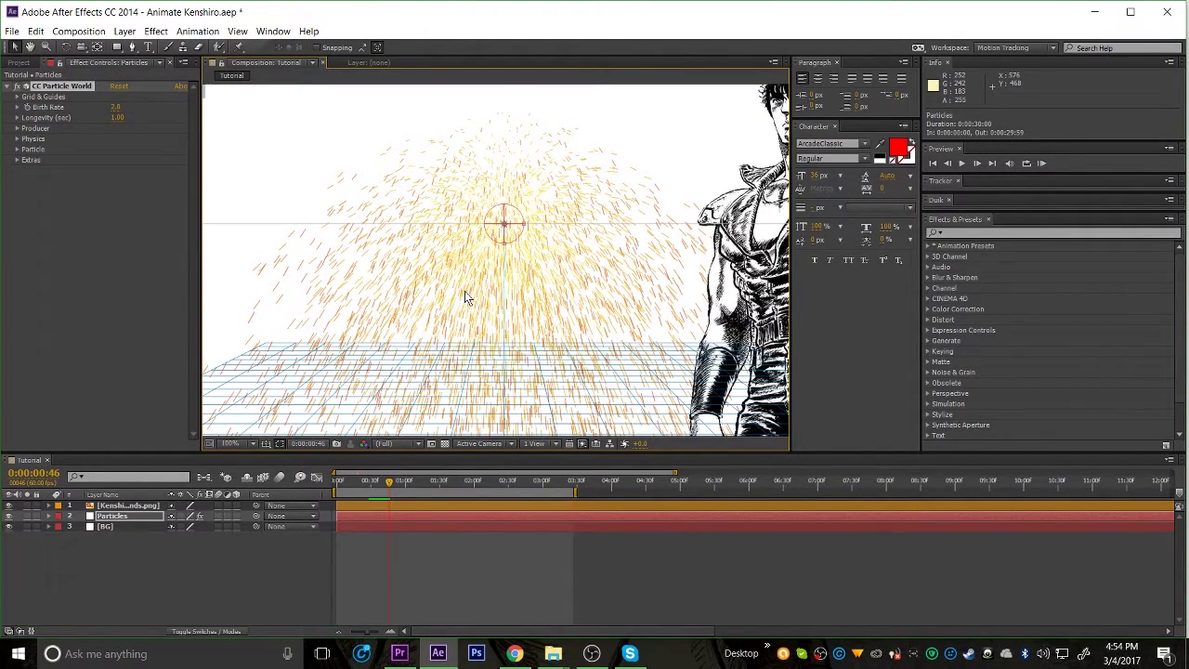
key("space")
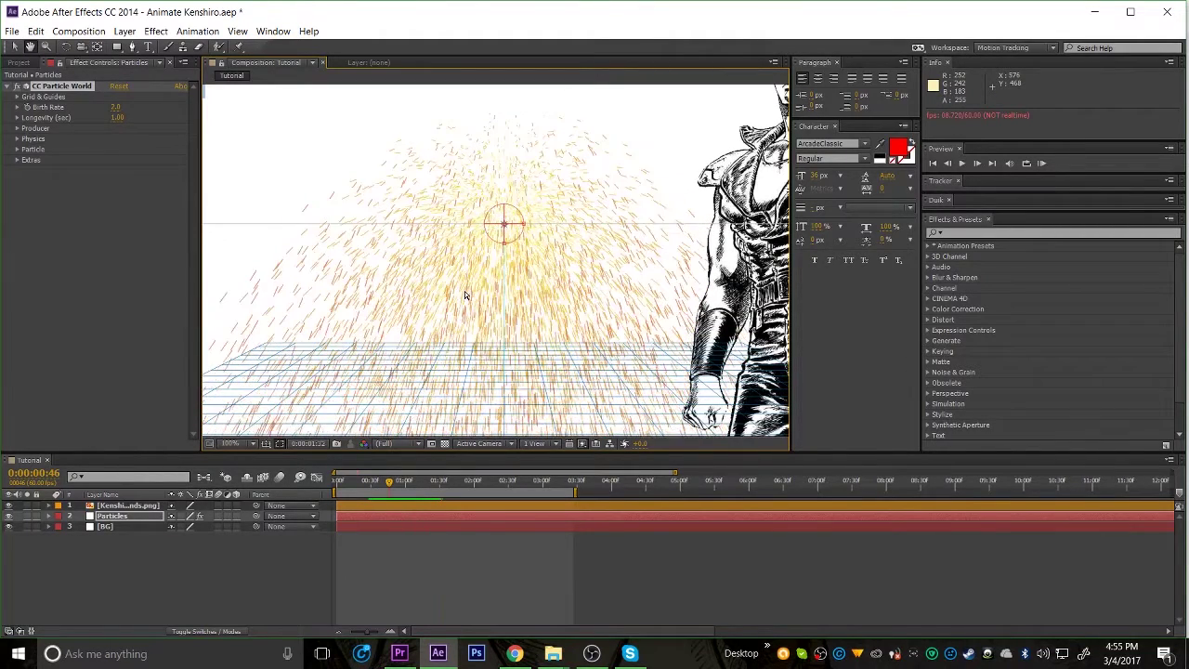
key("space")
left_click(400, 484)
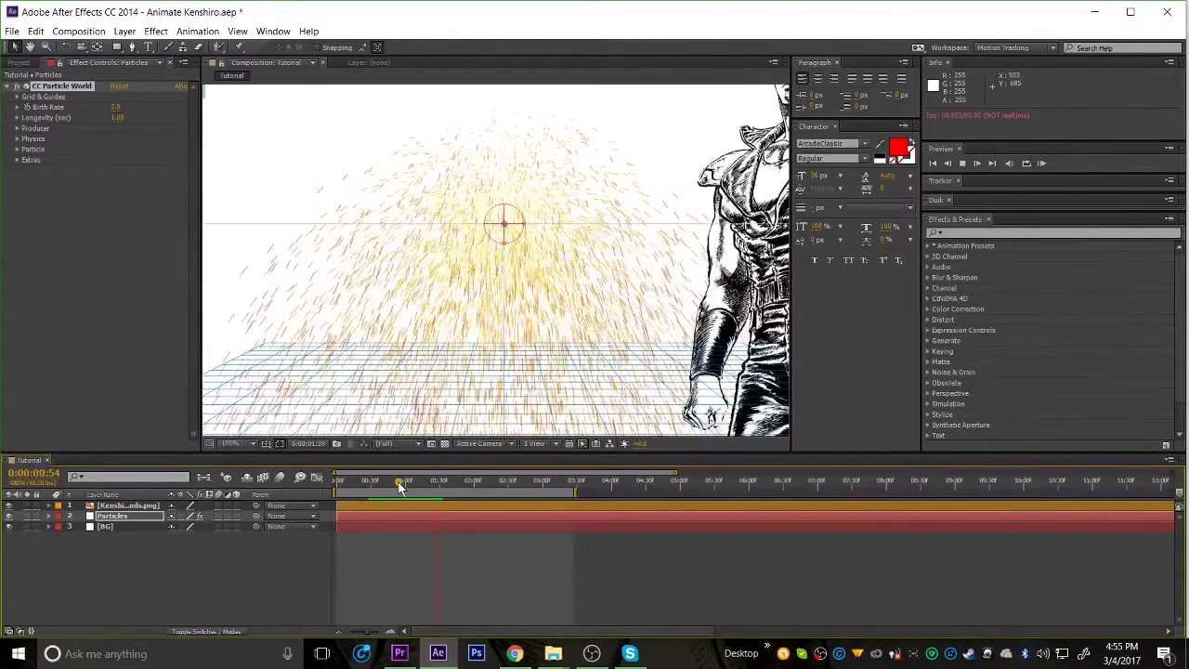
key("space")
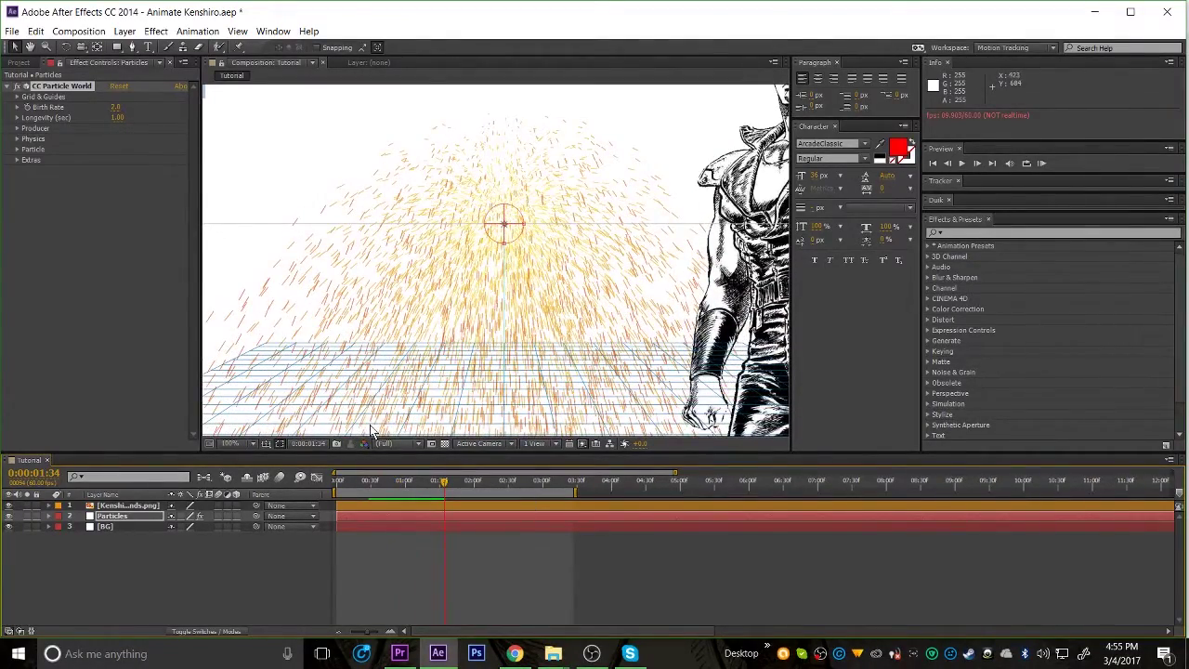
left_click_drag(441, 481, 390, 486)
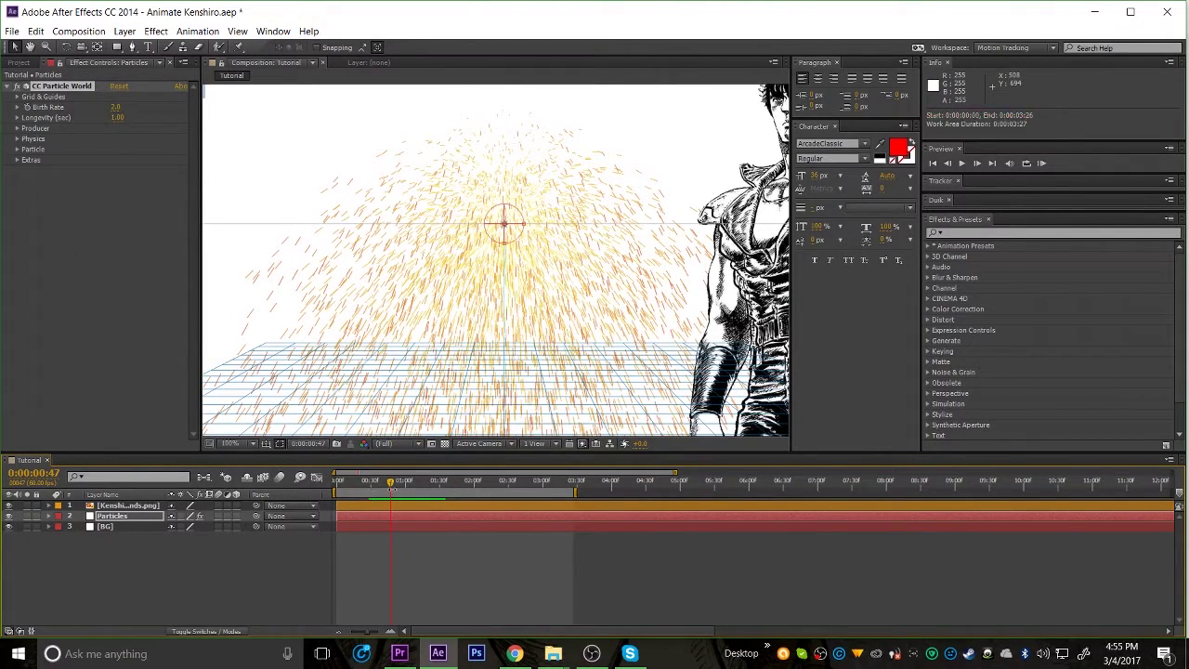
mouse_move(389, 485)
left_mouse_down()
mouse_move(328, 484)
mouse_move(402, 485)
mouse_move(327, 491)
mouse_move(383, 490)
left_mouse_up()
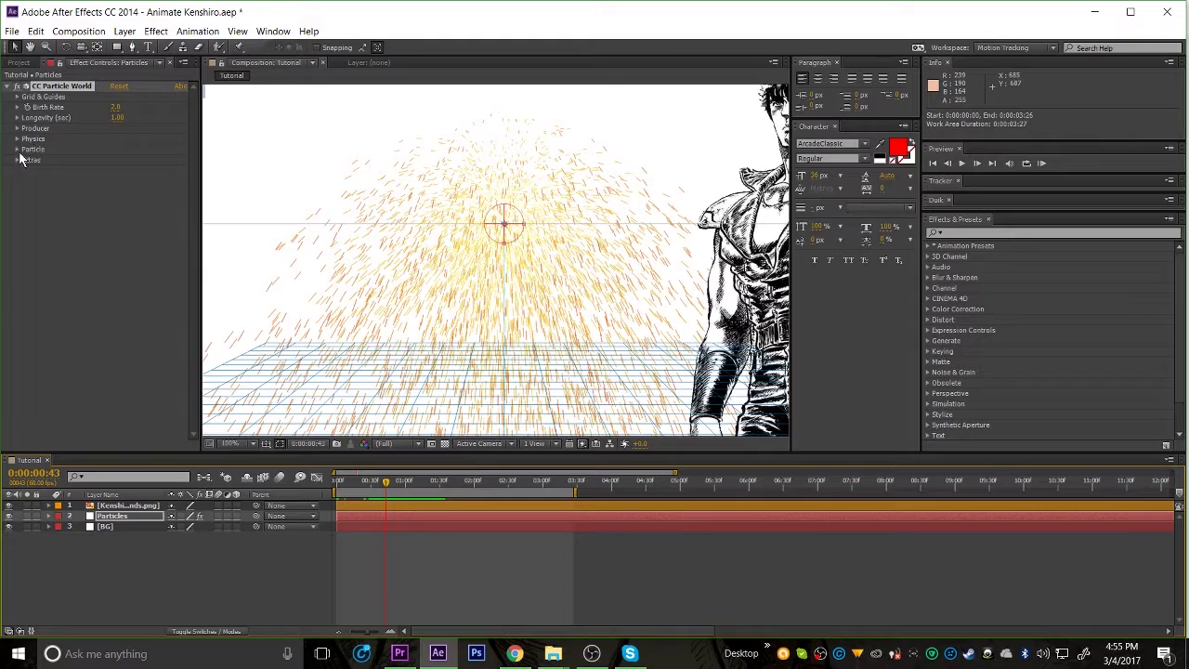
Set the Physics Velocity of CC Particle World to 0.00.
left_click(18, 139)
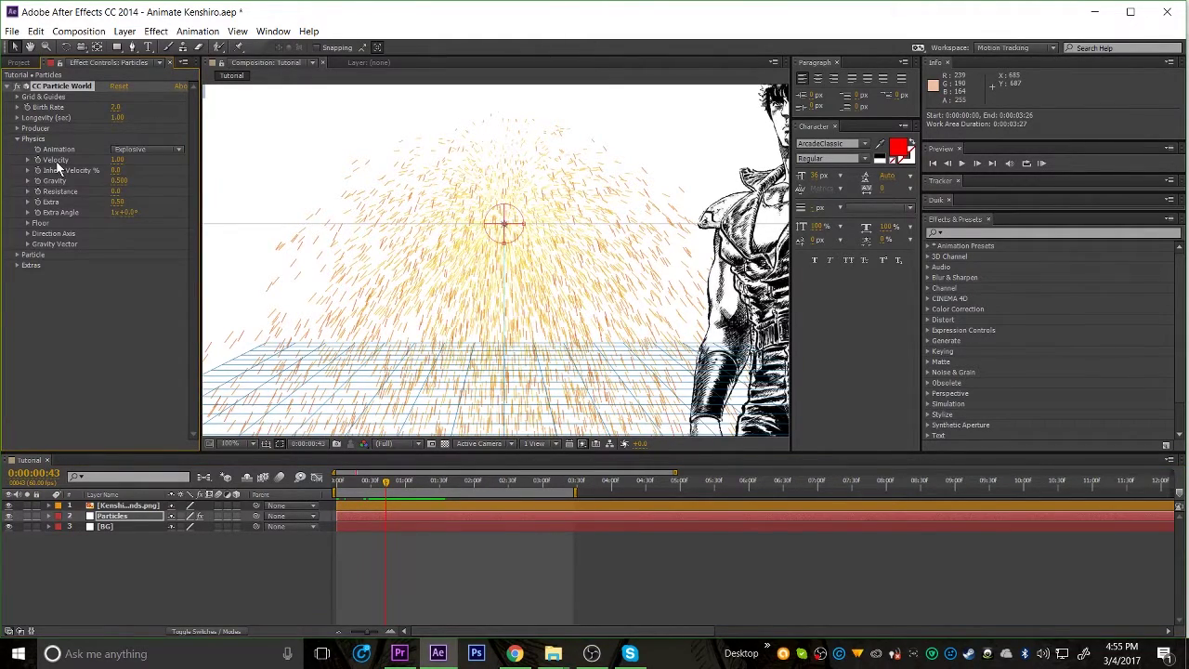
left_click(28, 161)
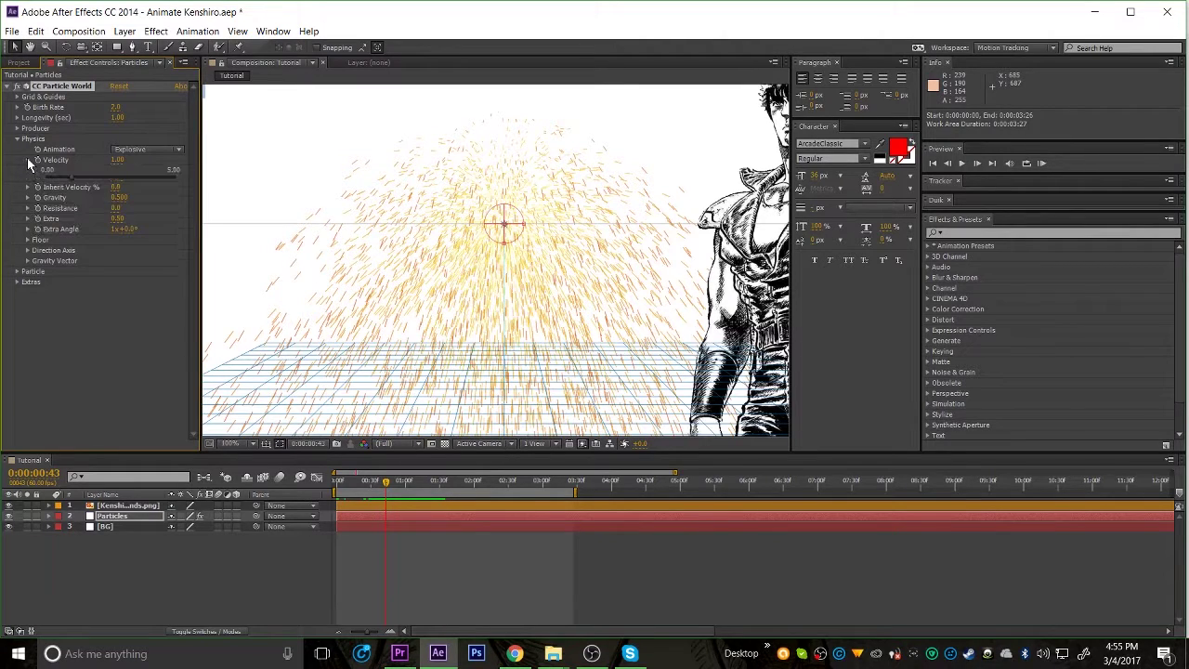
left_click_drag(71, 181, 42, 192)
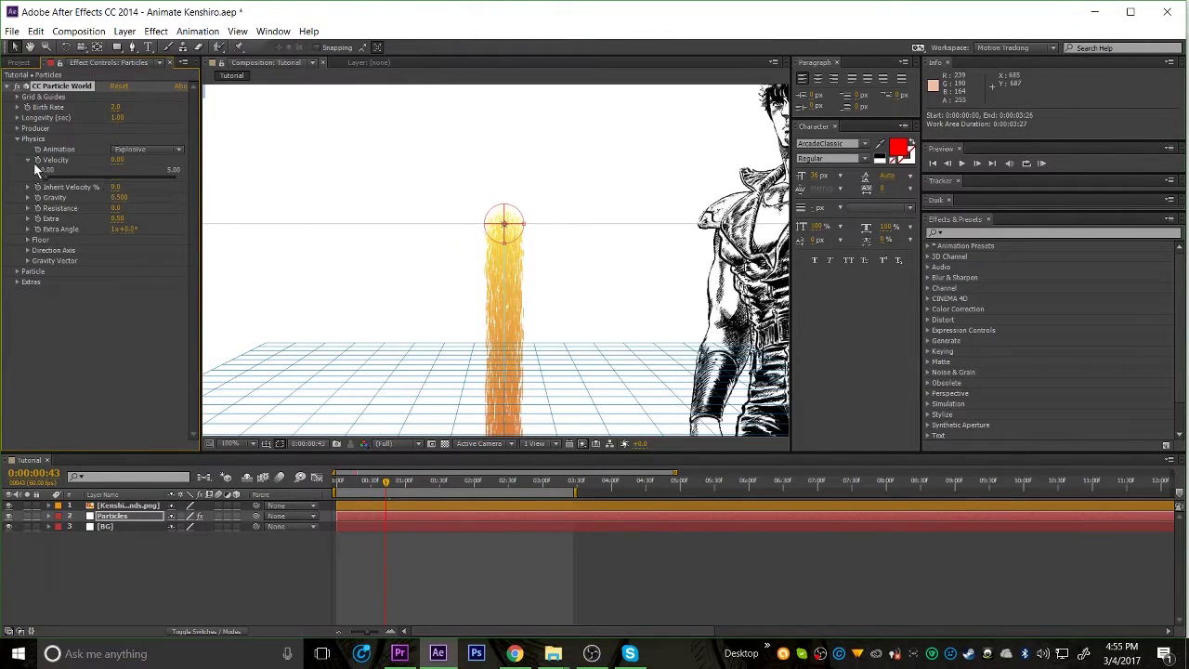
left_click(28, 160)
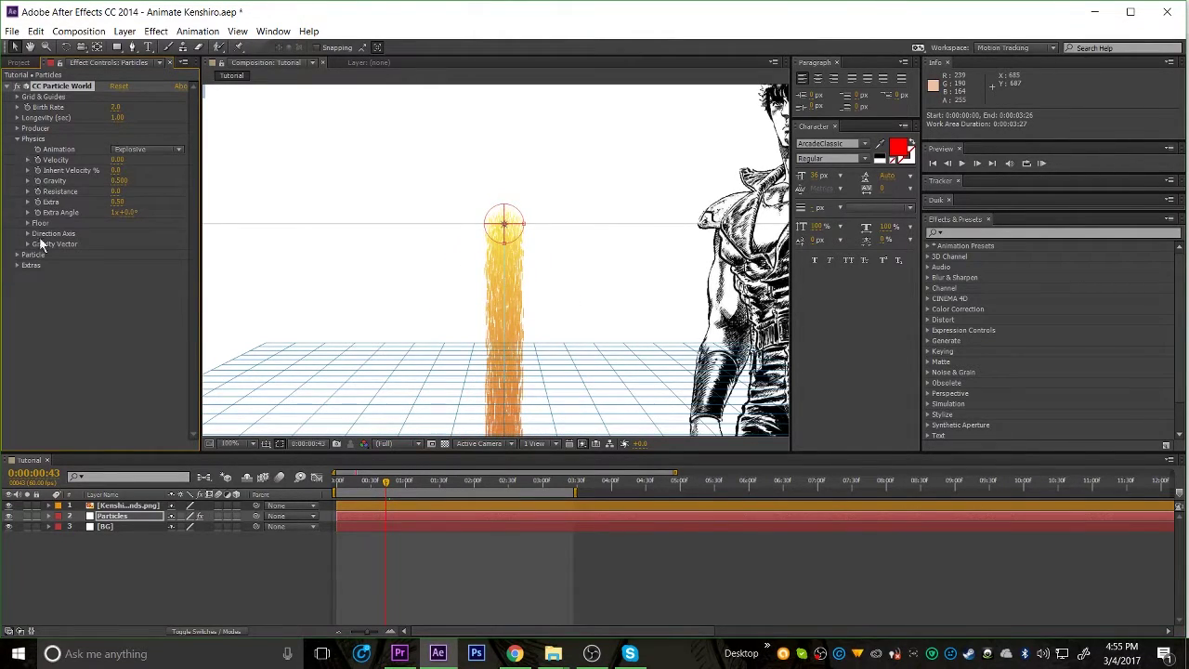
left_click(17, 141)
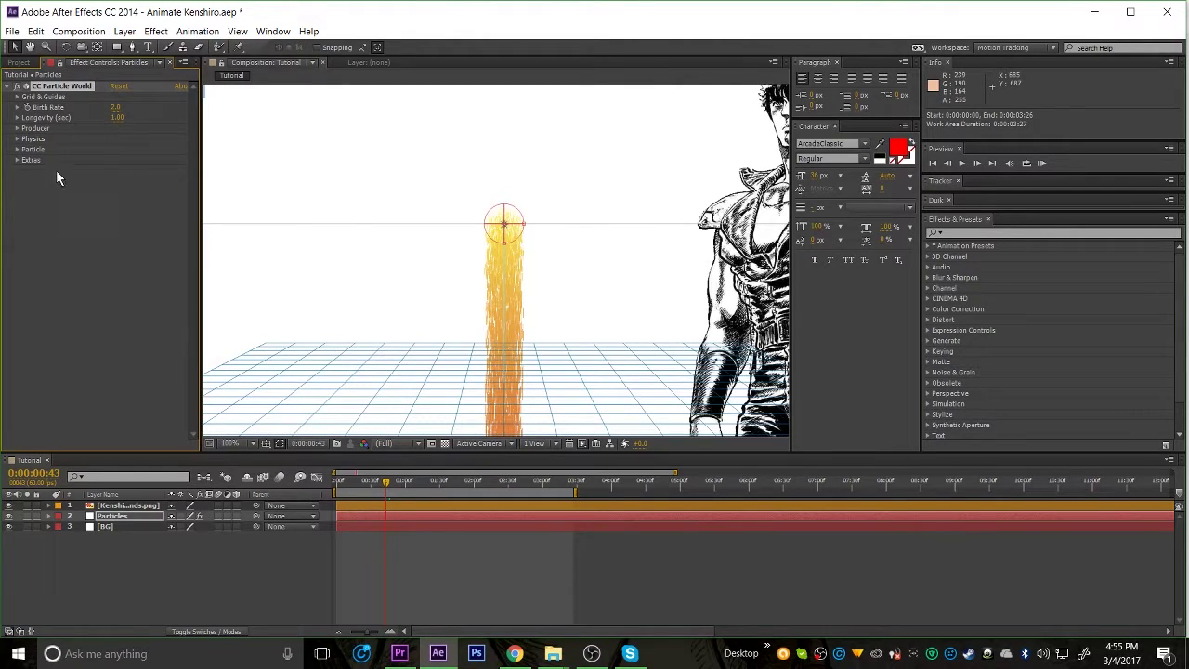
Widen the particle producer across the whole frame by setting its Radius X to 0.825.
left_click(15, 129)
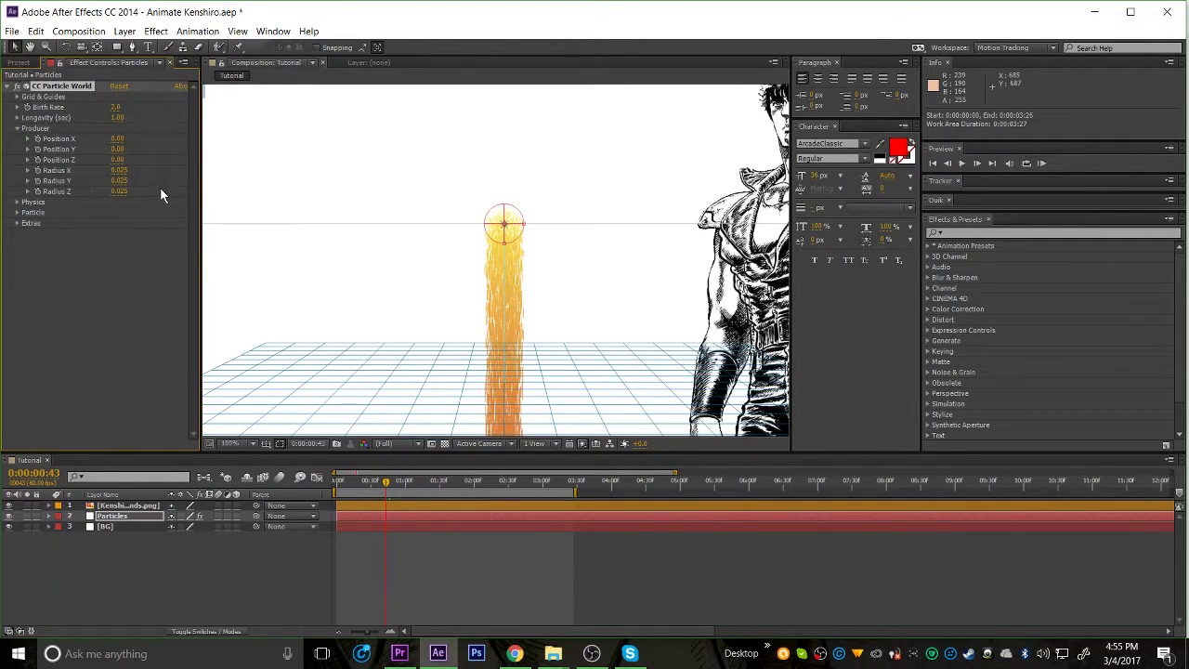
left_click_drag(119, 181, 142, 182)
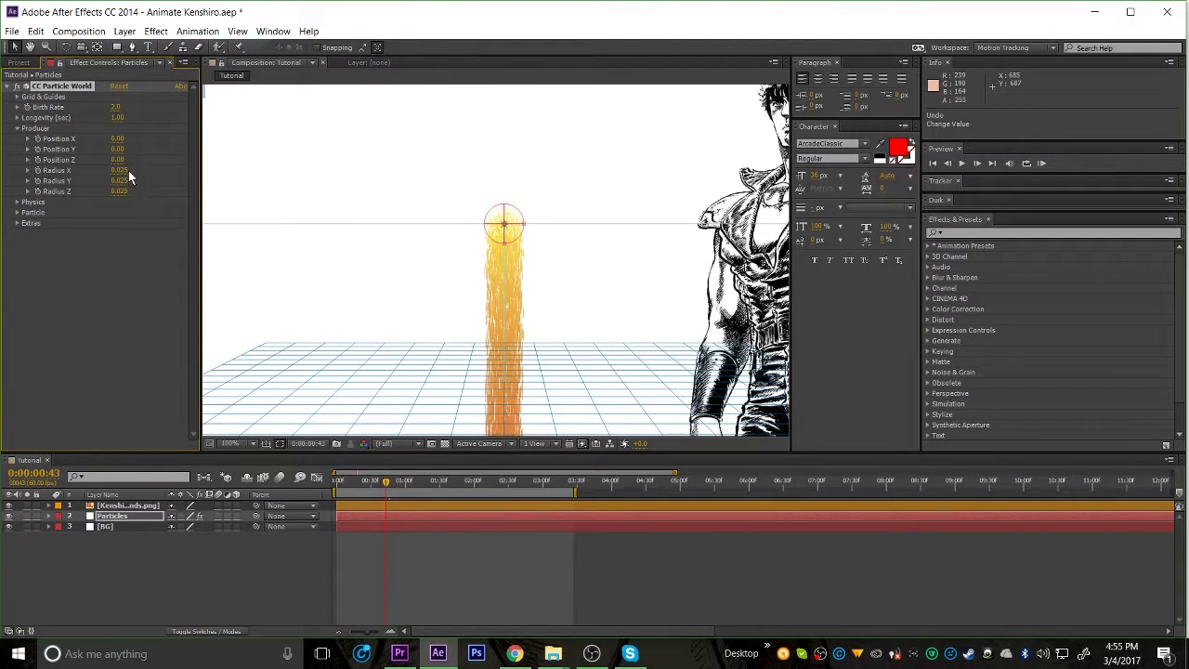
left_click_drag(124, 175, 519, 299)
scroll(573, 242, "down", 2)
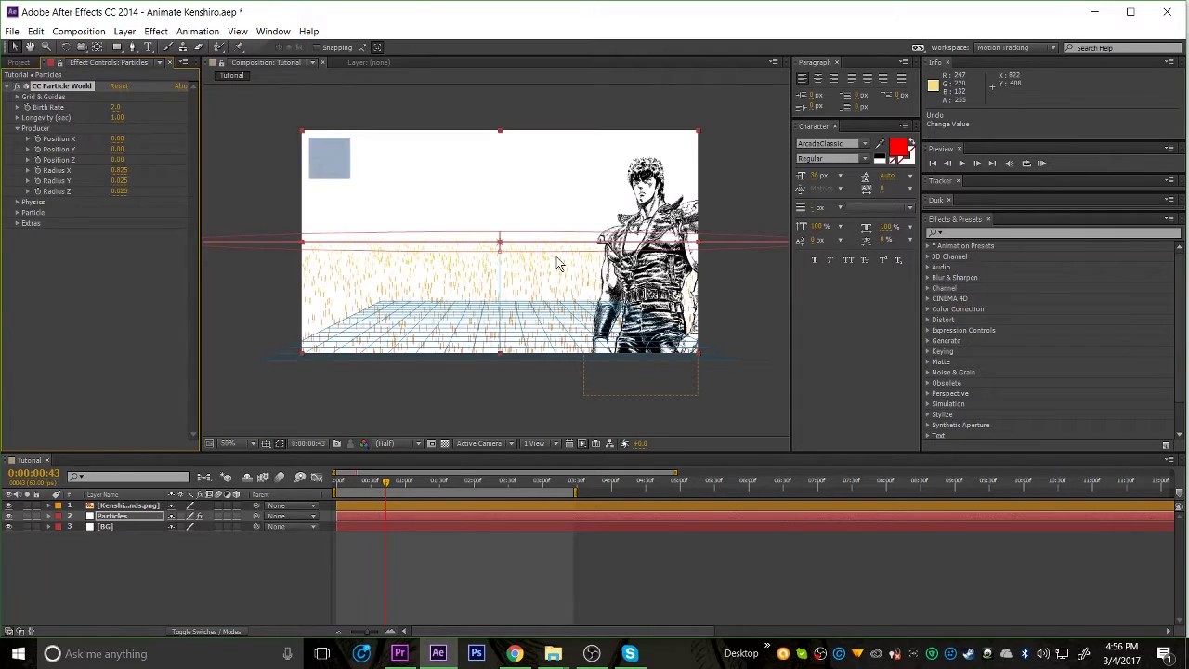
scroll(530, 286, "up", 2)
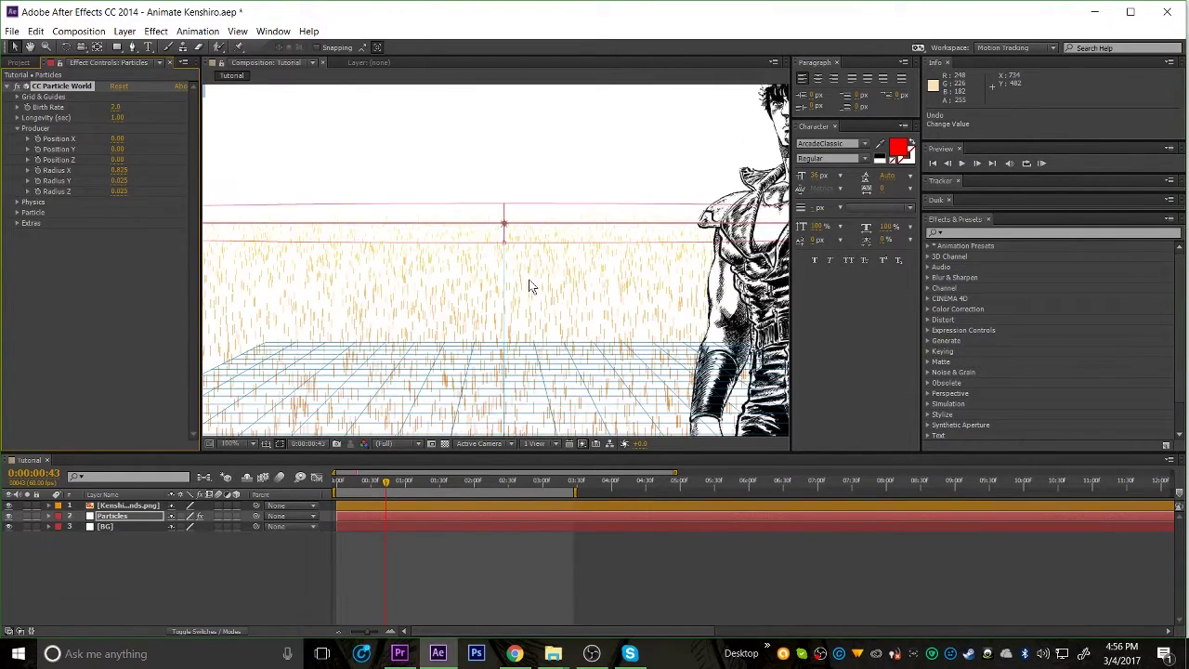
scroll(530, 286, "down", 2)
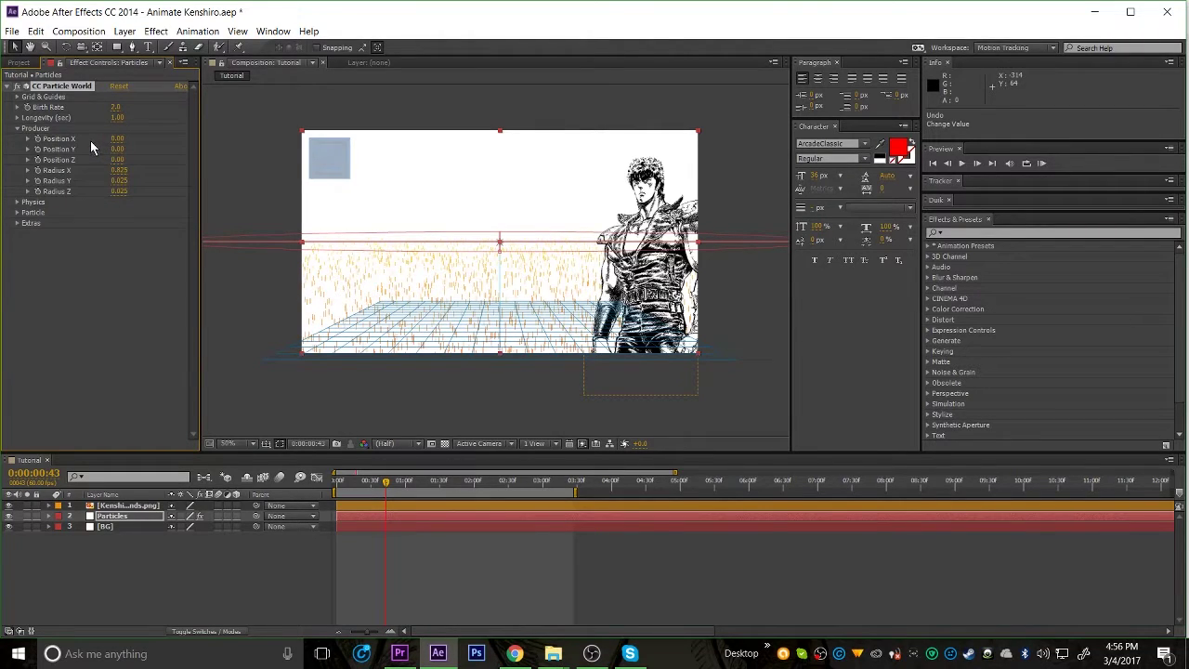
Raise the particle producer above the frame by setting its Position Y to -0.51.
left_click_drag(117, 138, 108, 140)
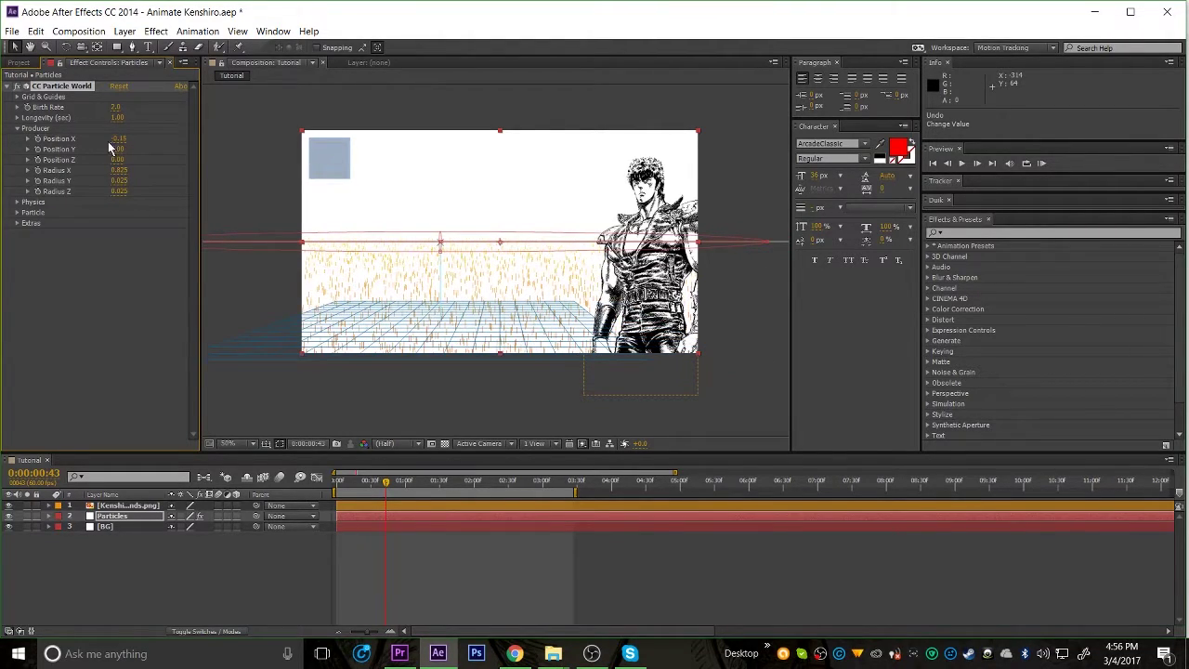
key("ctrl+z")
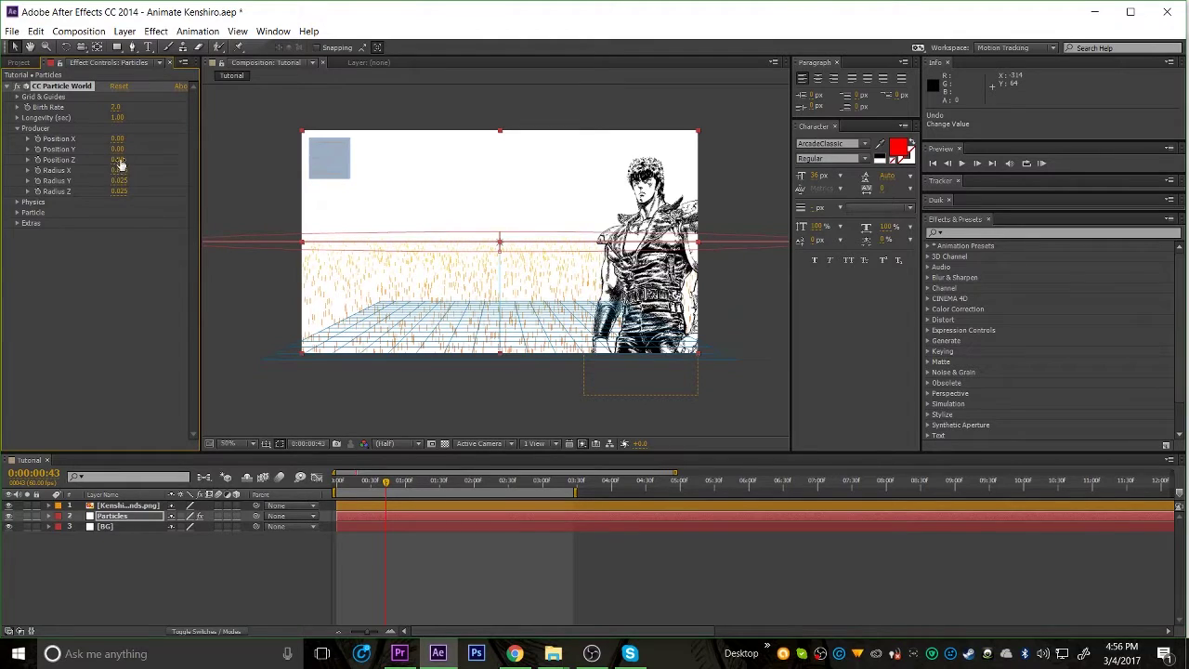
left_click_drag(117, 149, 92, 154)
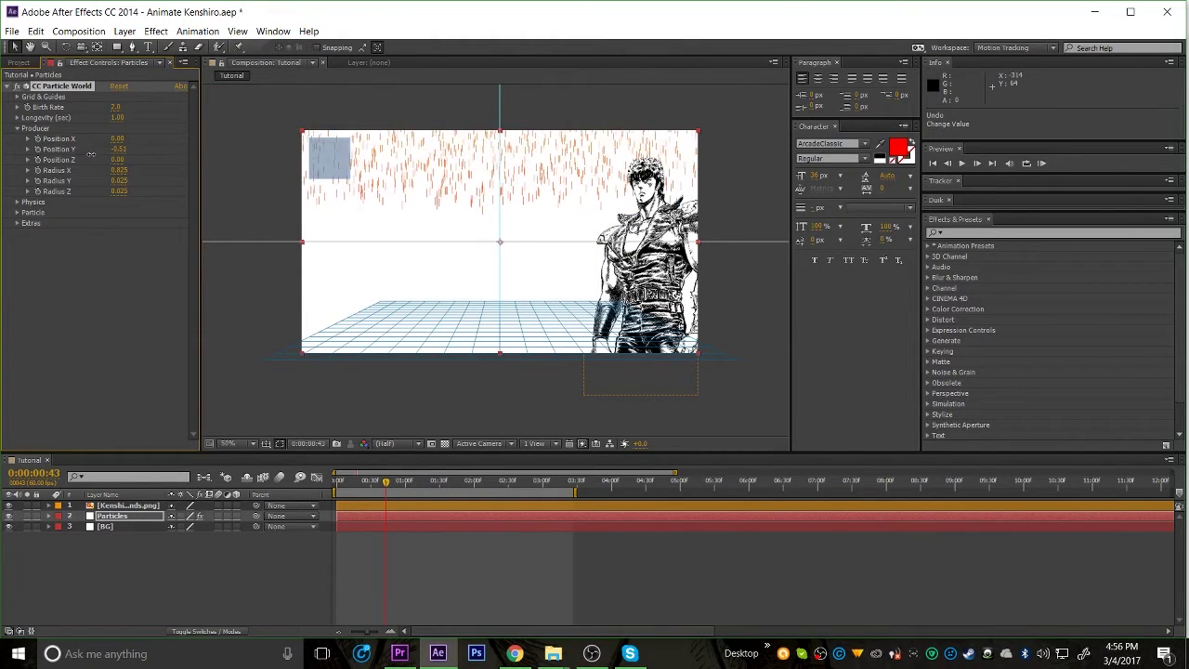
Set the particles' Longevity to 2.96 seconds and play the animation from 0:00:01:10.
left_click(16, 118)
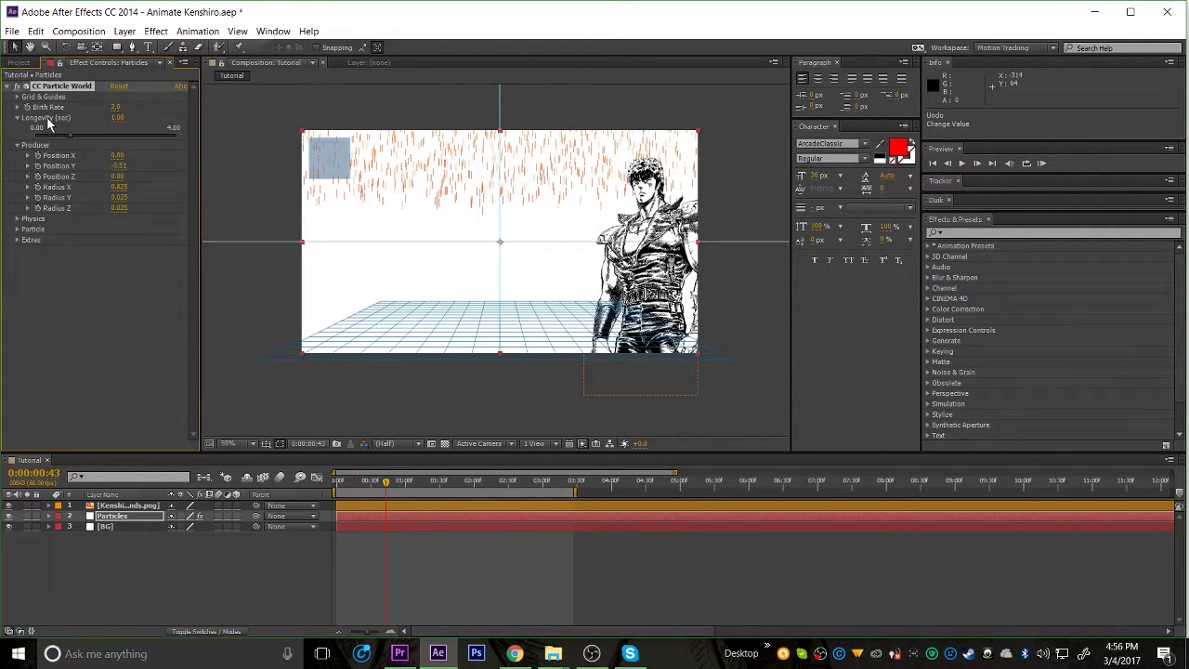
left_click_drag(75, 130, 108, 142)
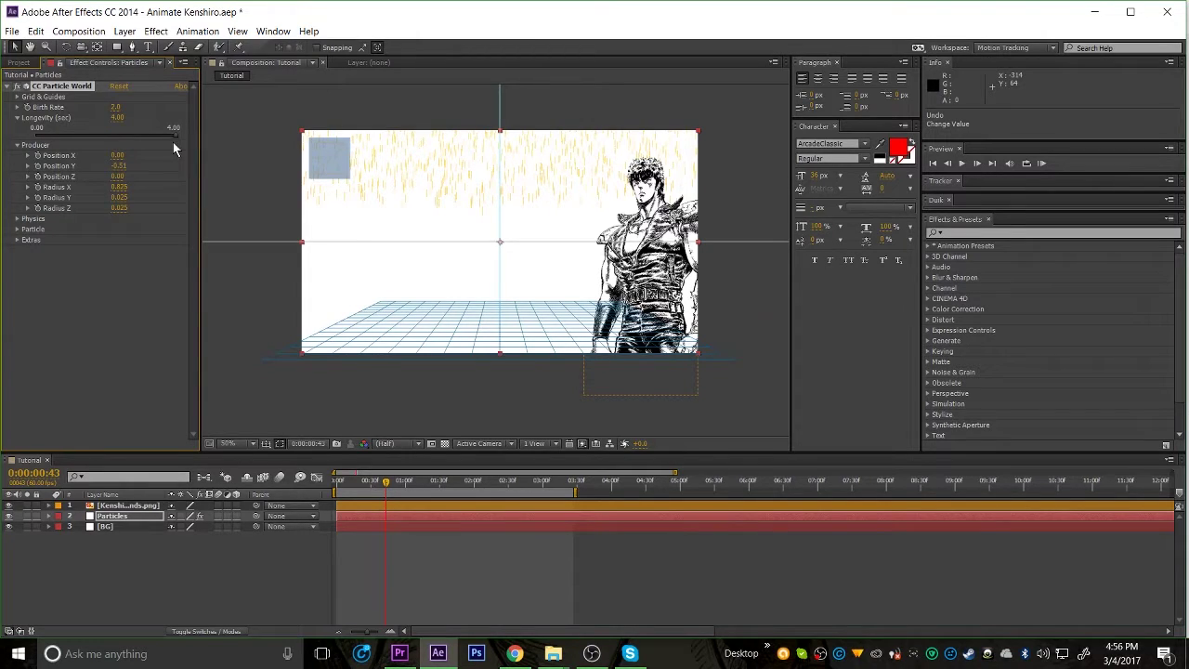
left_click(139, 138)
left_click(416, 481)
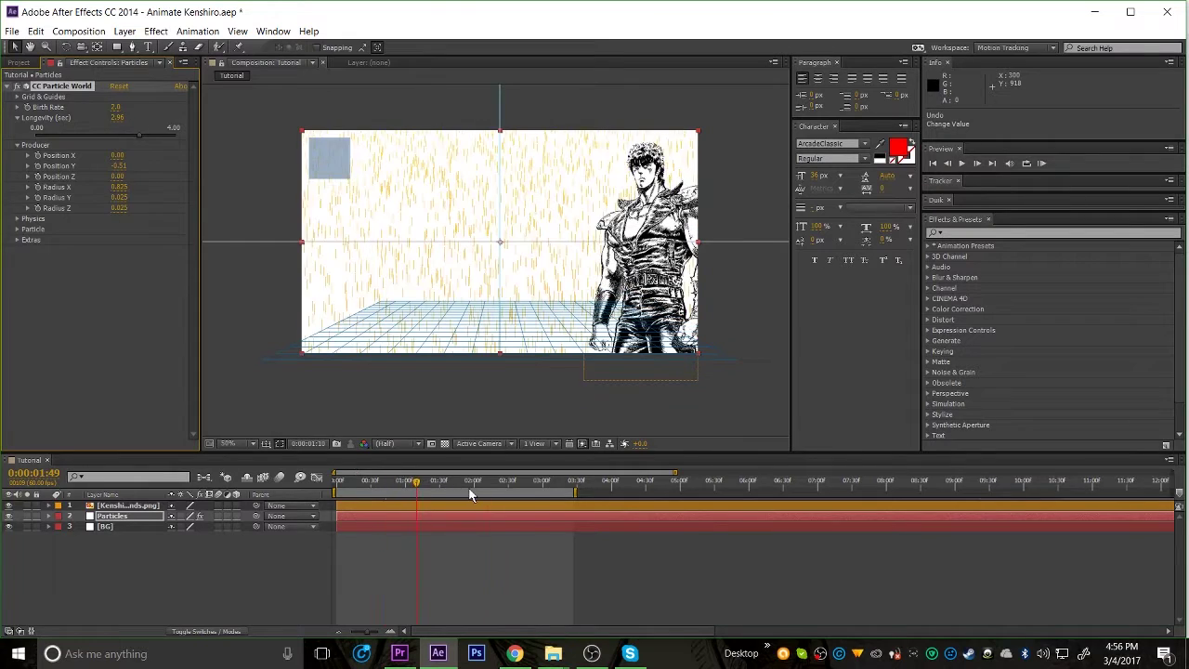
key("space")
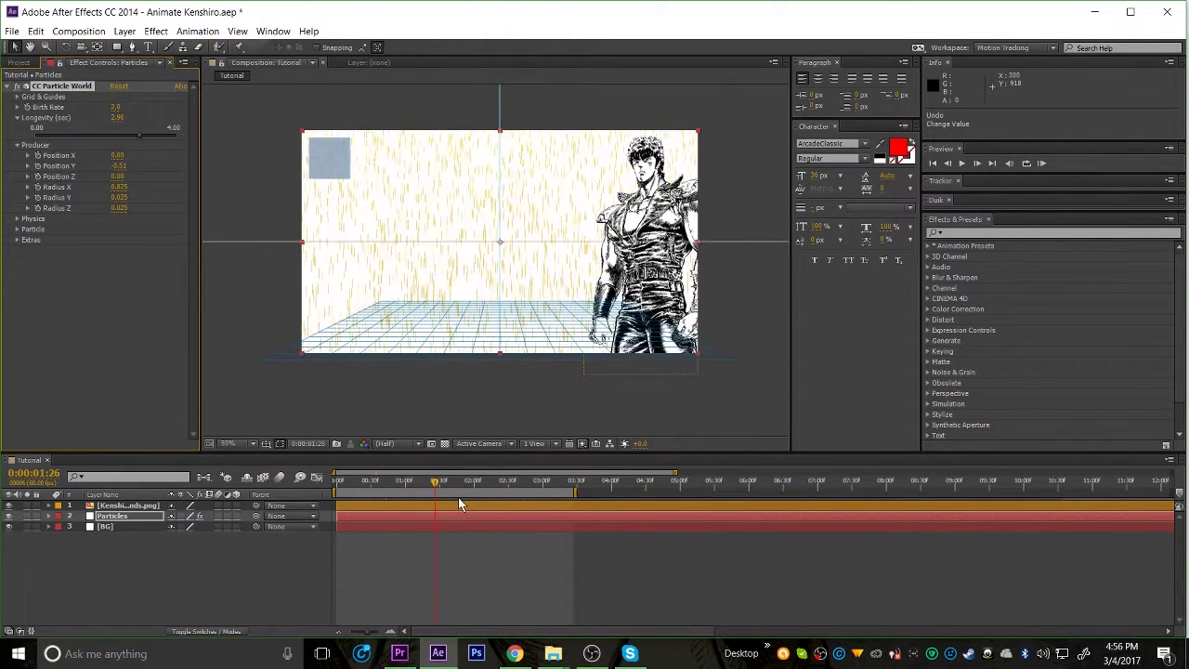
left_click(17, 146)
left_click(16, 118)
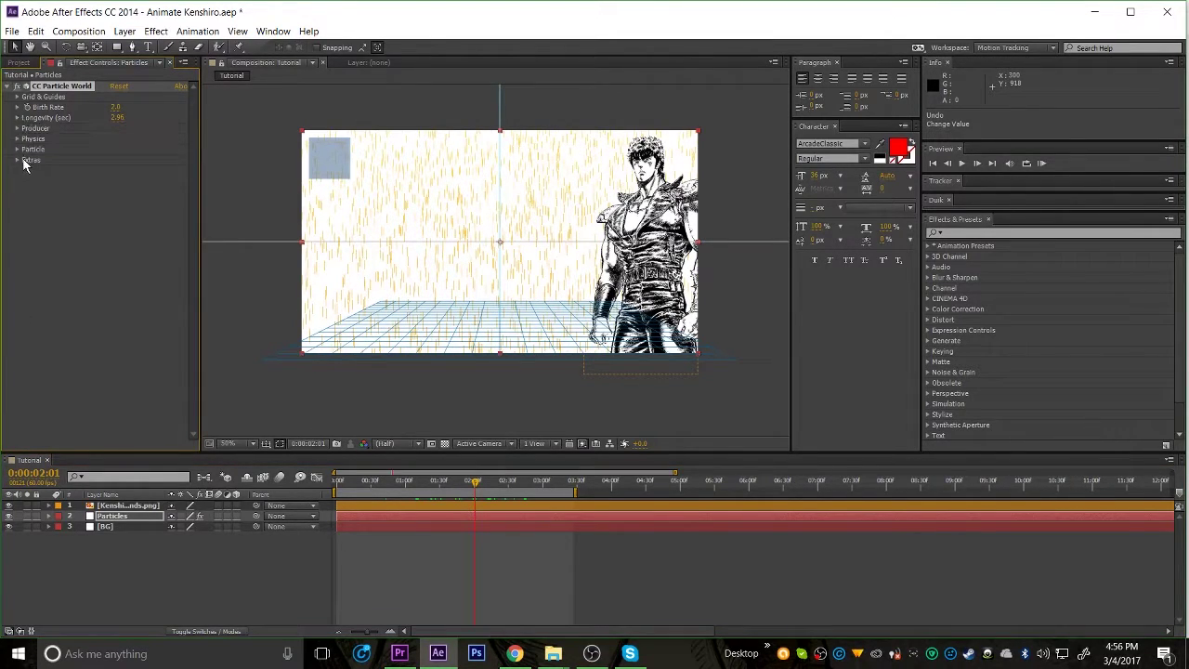
Set the Birth Color of the CC Particle World particles to black (000000).
left_click(17, 156)
left_click(16, 150)
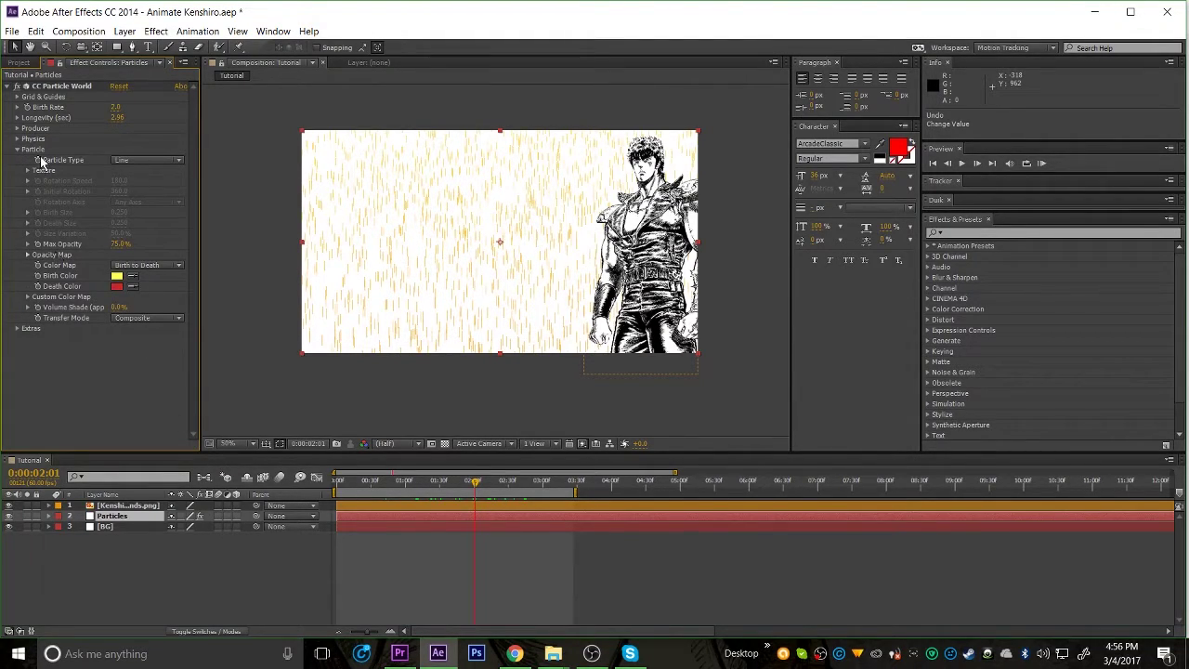
left_click(116, 276)
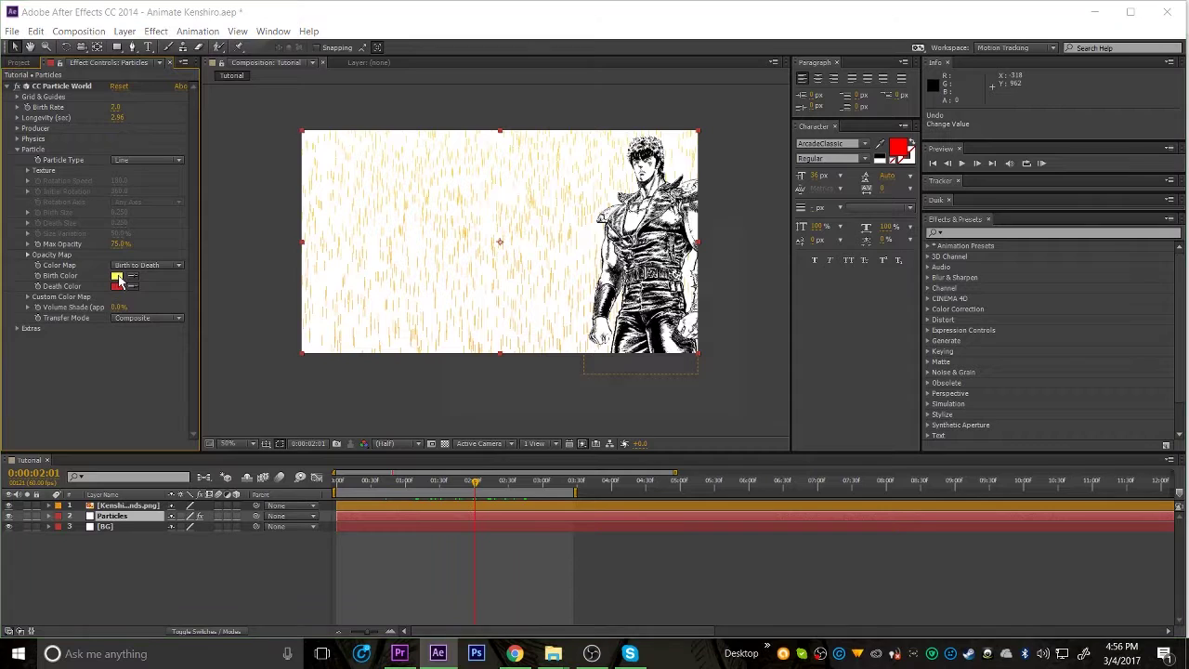
left_click_drag(546, 333, 448, 405)
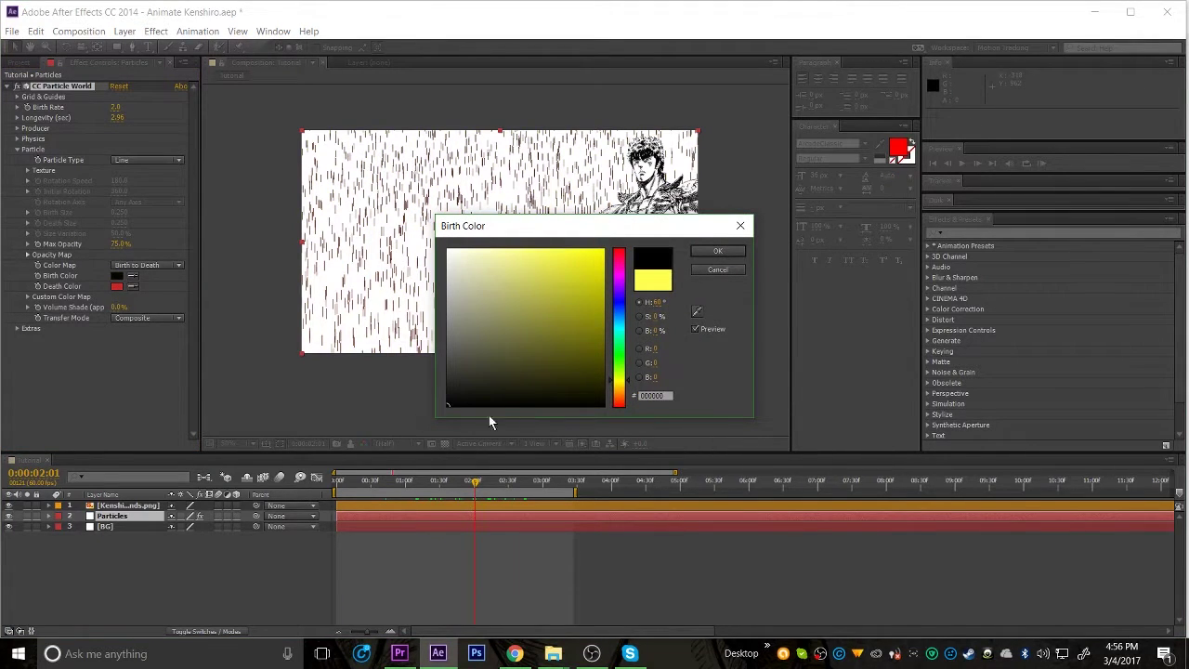
left_click(718, 251)
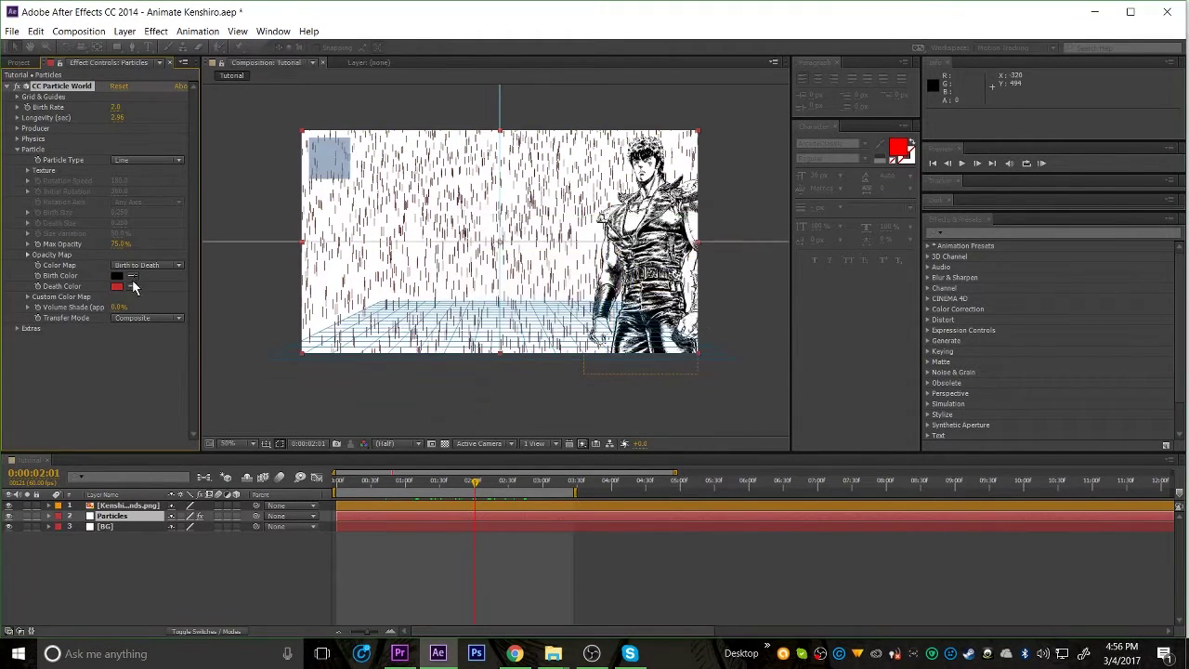
Set the particles' Death Color to black (000000) and play the animation.
left_click(116, 286)
left_click_drag(520, 312, 380, 433)
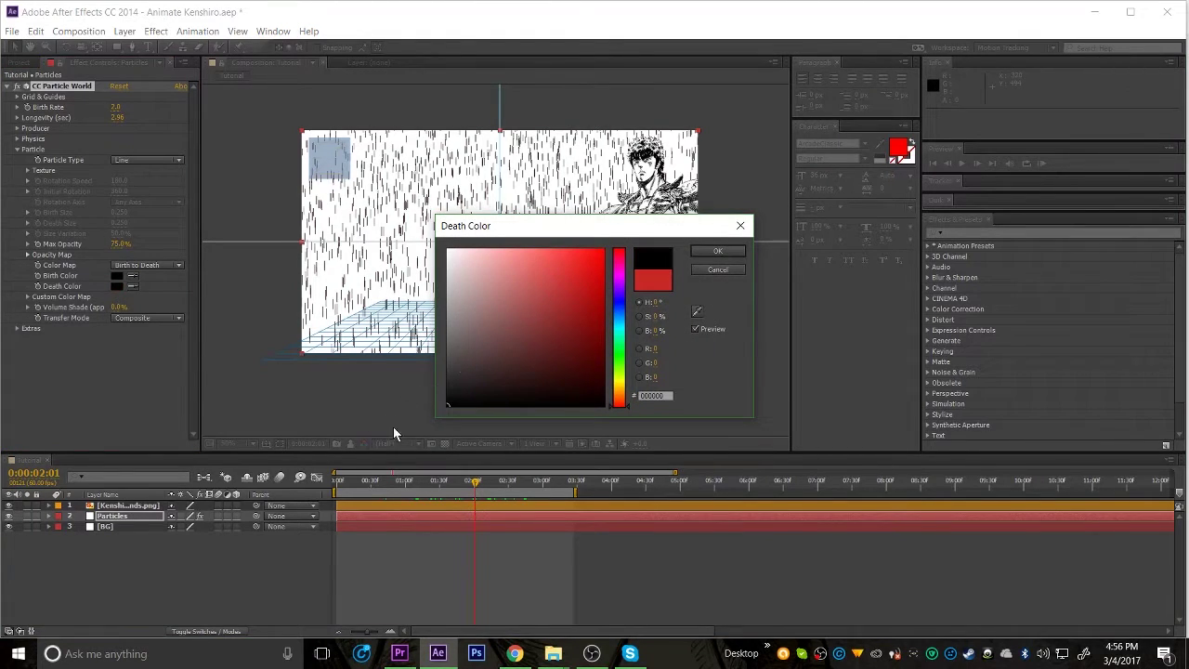
left_click(715, 252)
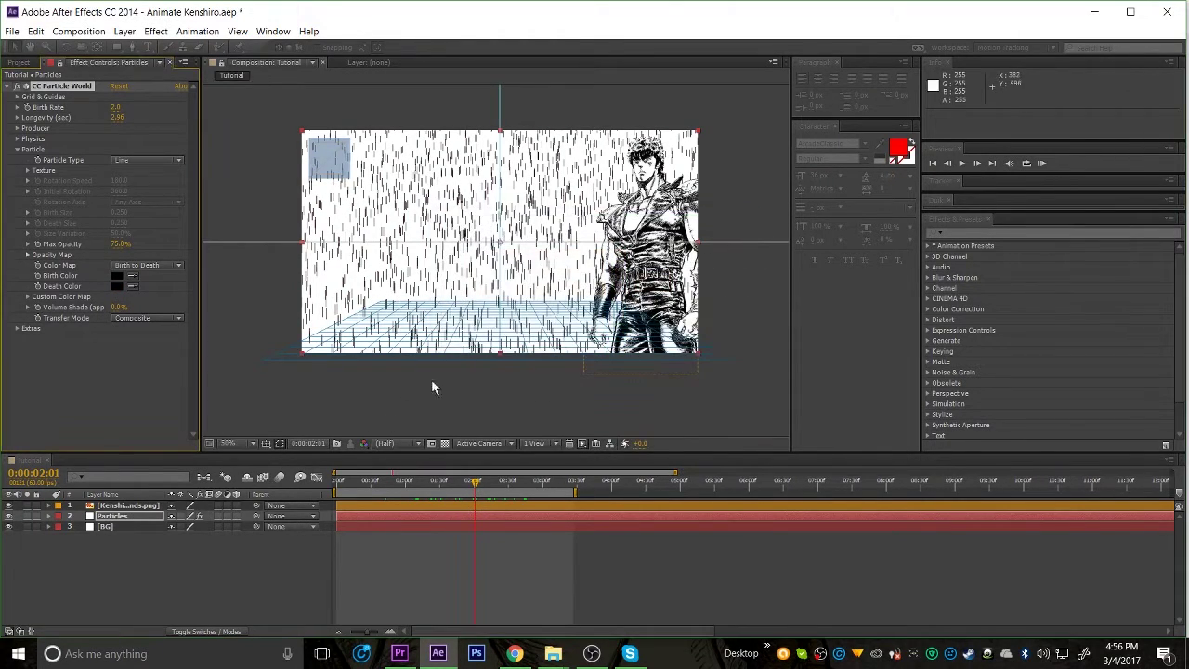
left_click_drag(463, 487, 462, 492)
key("space")
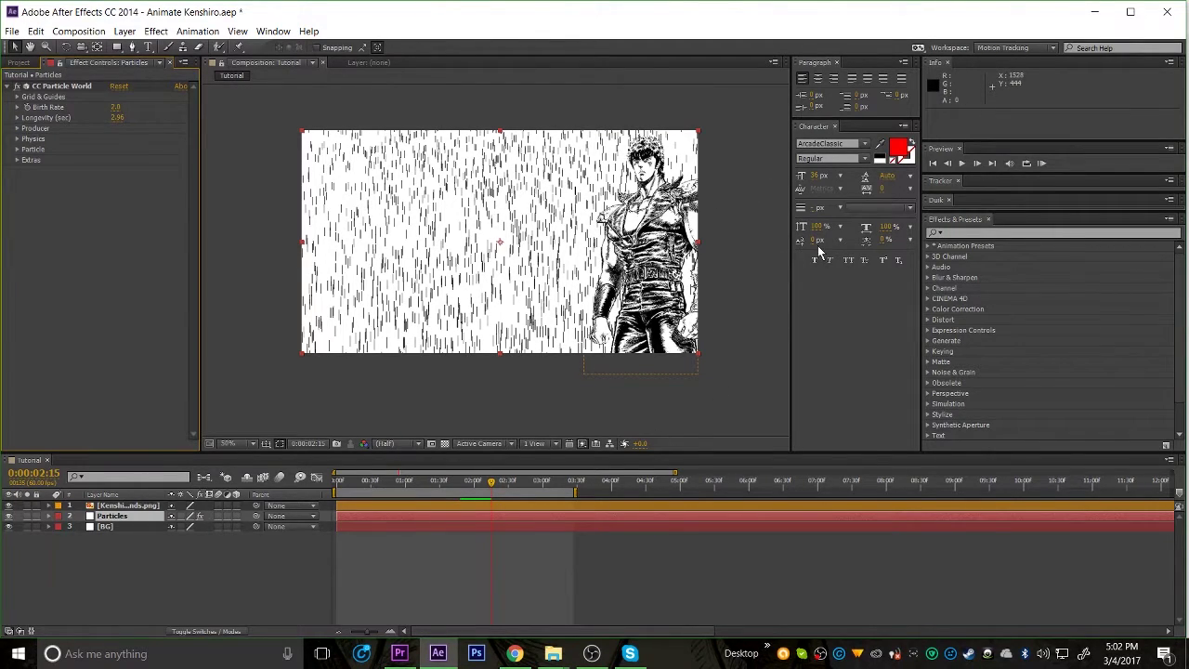
Thin out the falling lines by setting the CC Particle World Birth Rate to 0.4, and collapse the effect's settings.
left_click(18, 108)
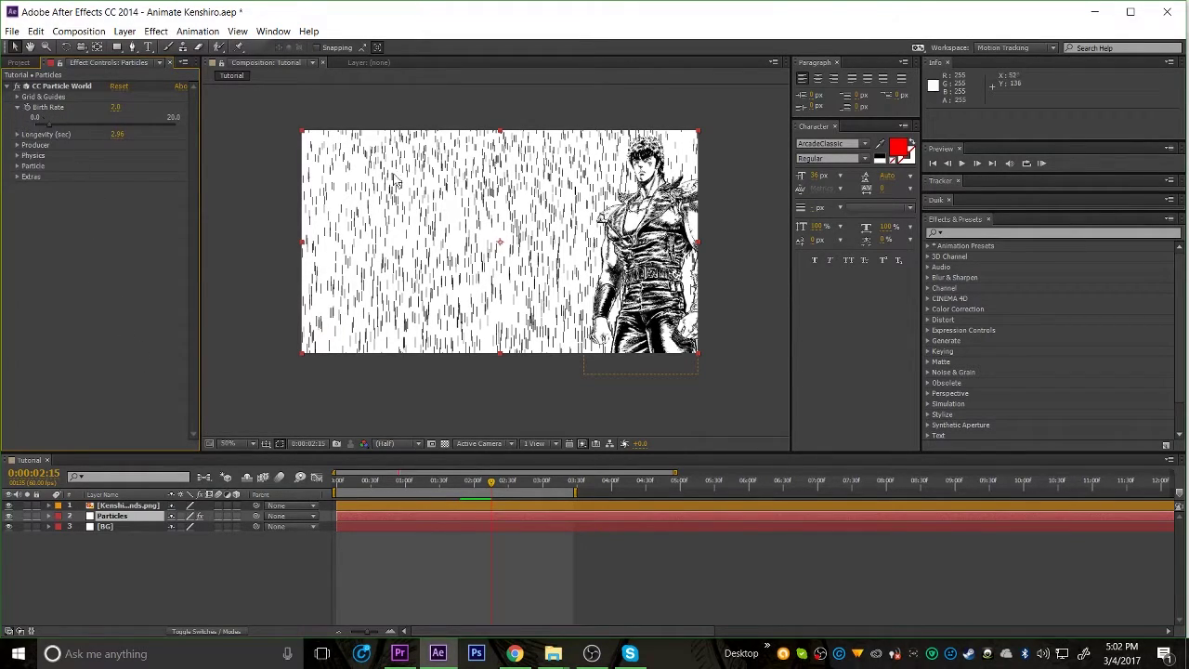
left_click(40, 123)
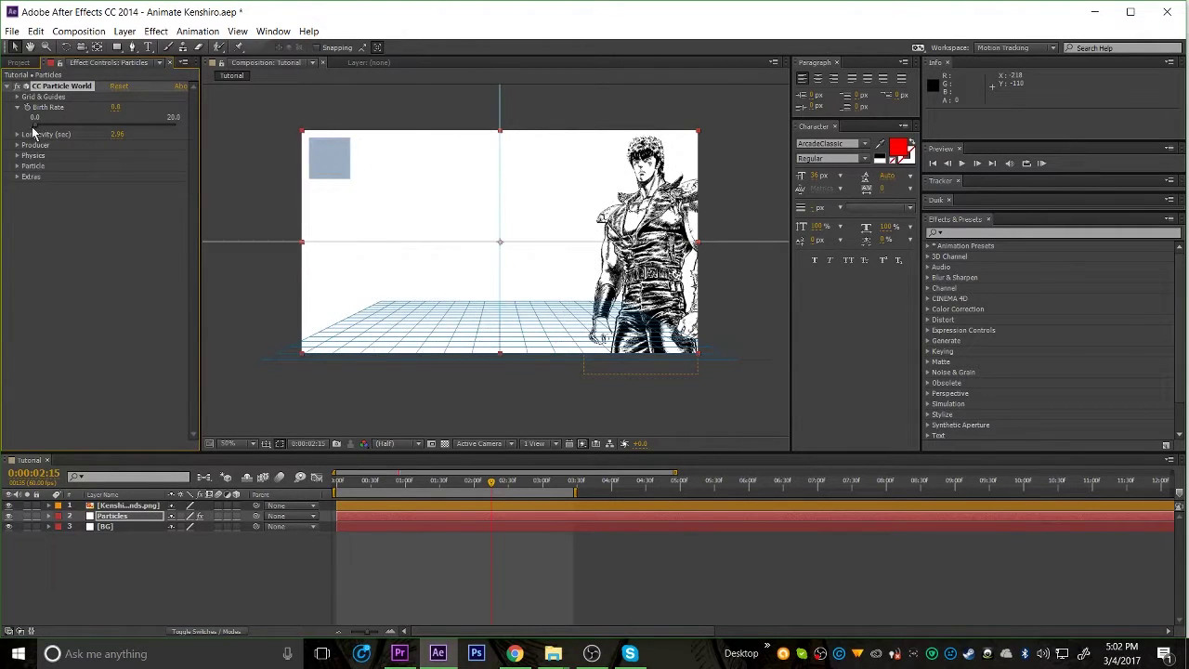
left_click_drag(38, 131, 38, 136)
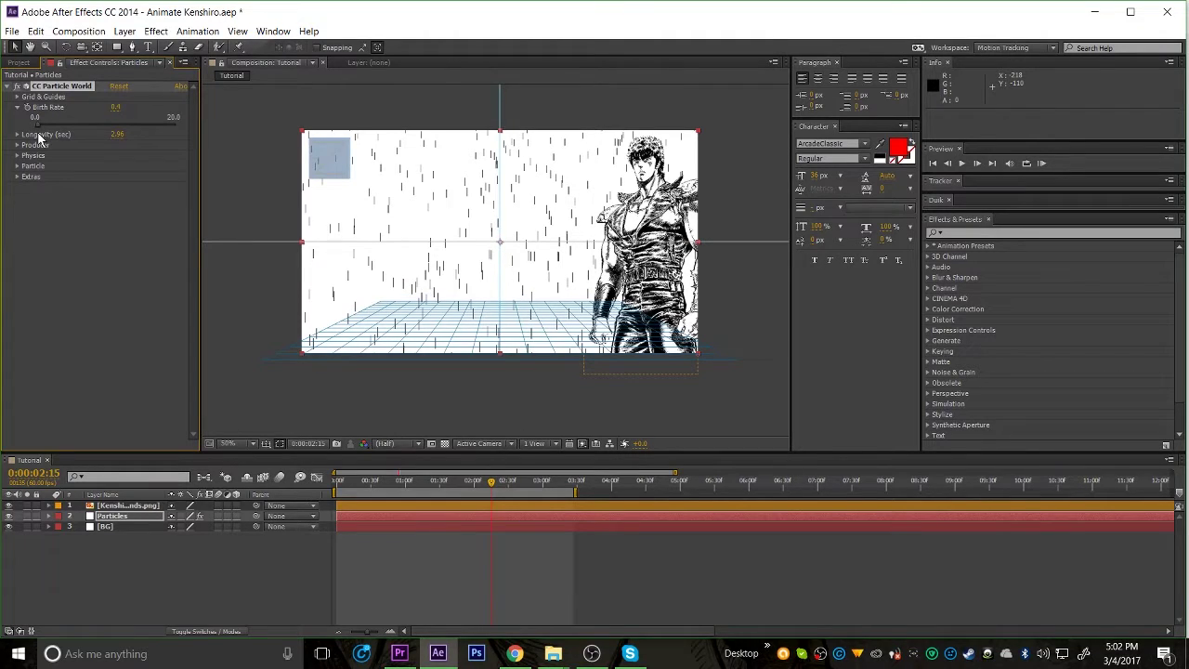
left_click(17, 107)
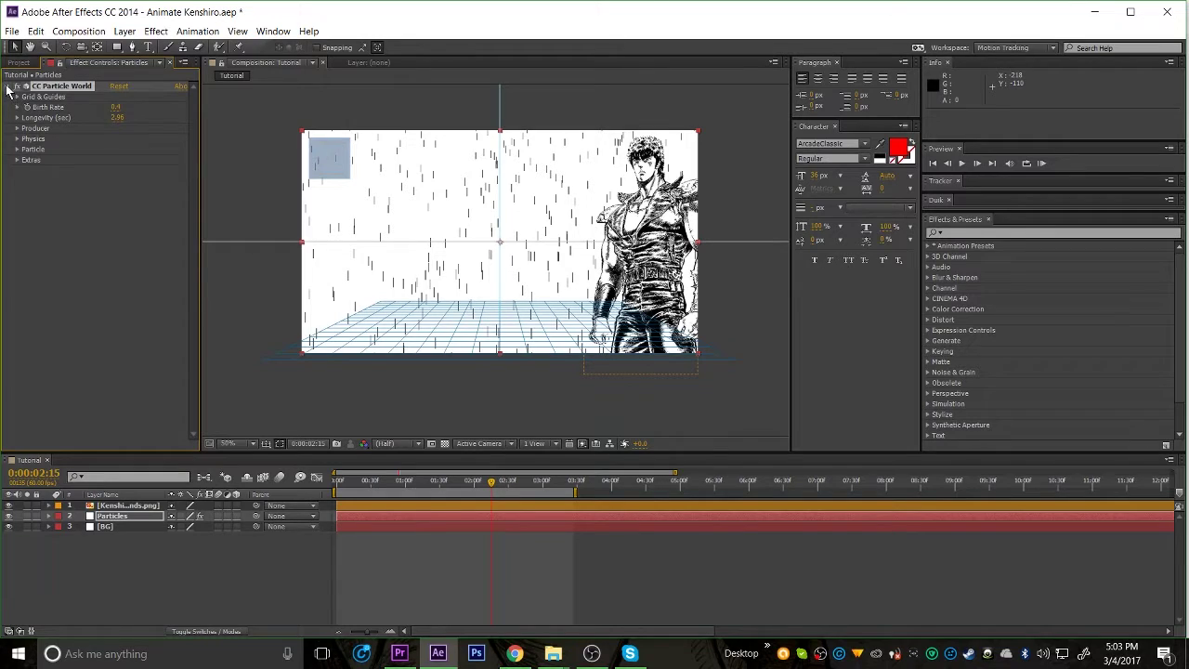
left_click(8, 87)
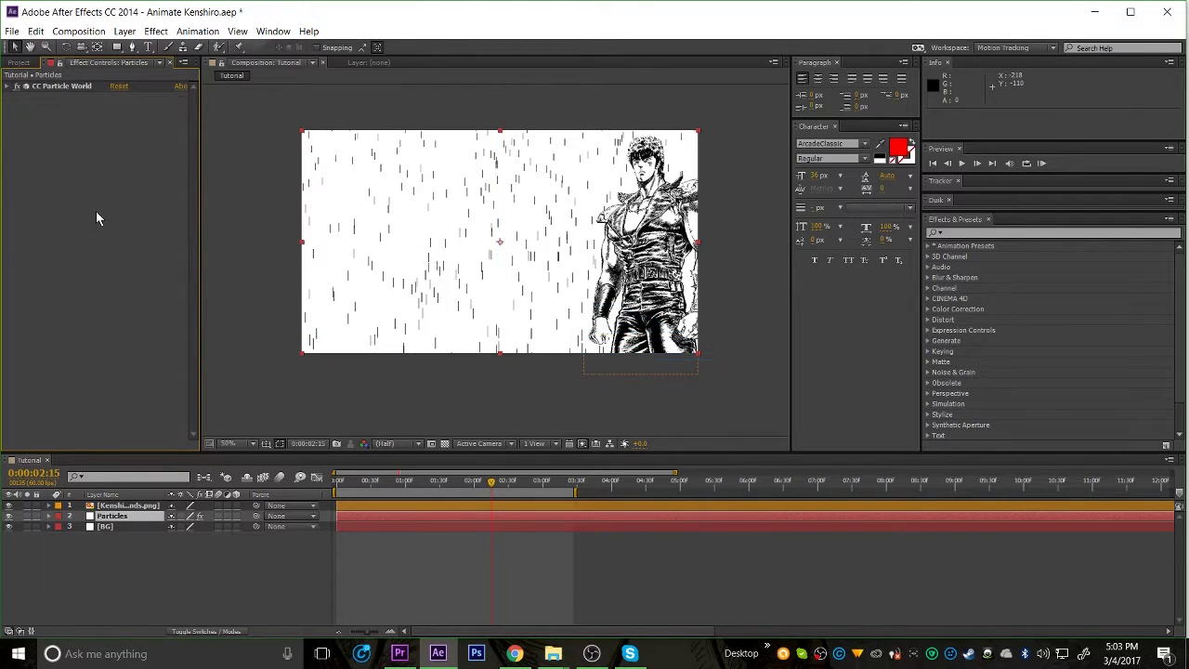
Speed up the Particles layer by applying Time Stretch with a Stretch Factor of 23.
right_click(136, 518)
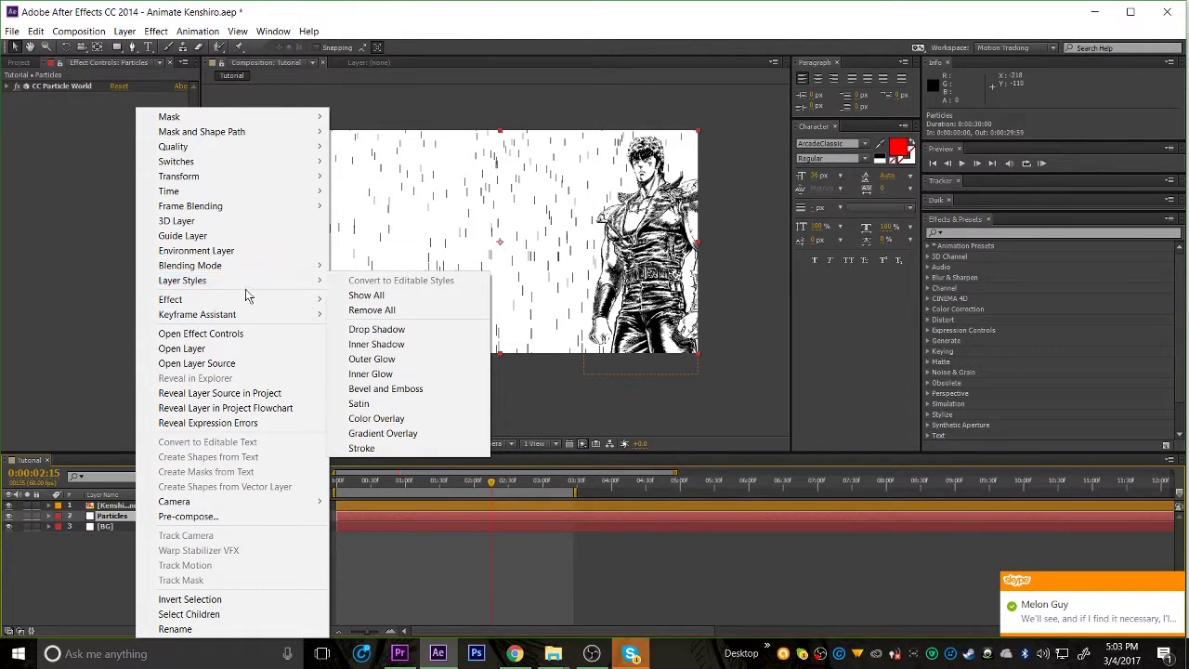
mouse_move(264, 193)
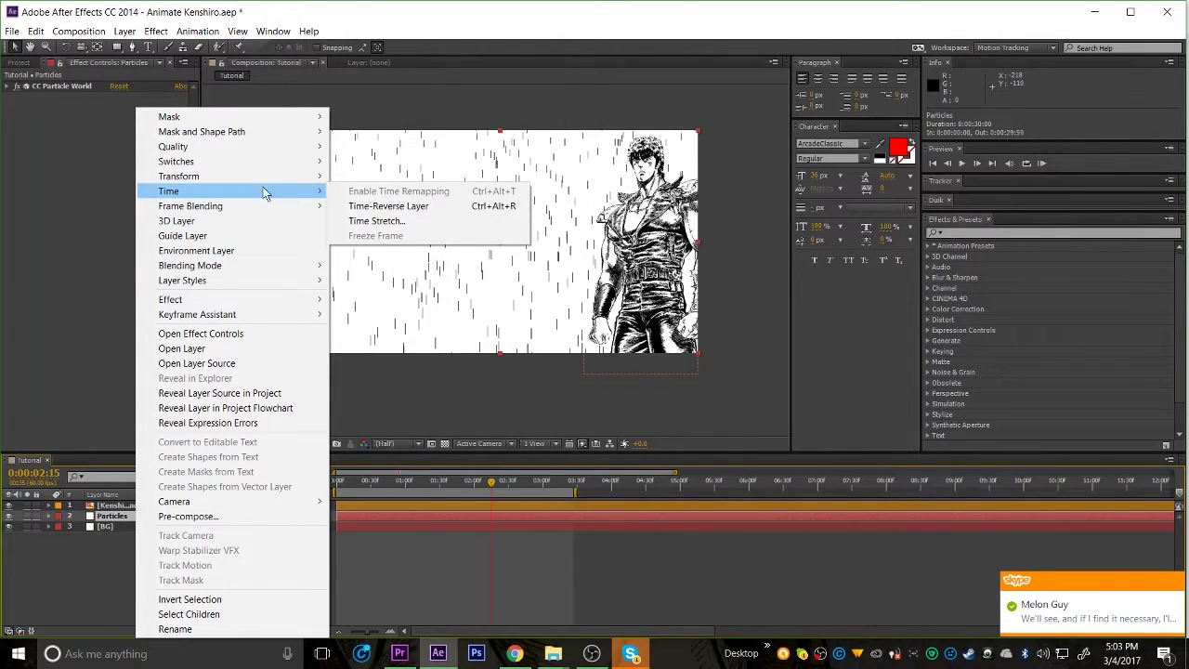
left_click(395, 222)
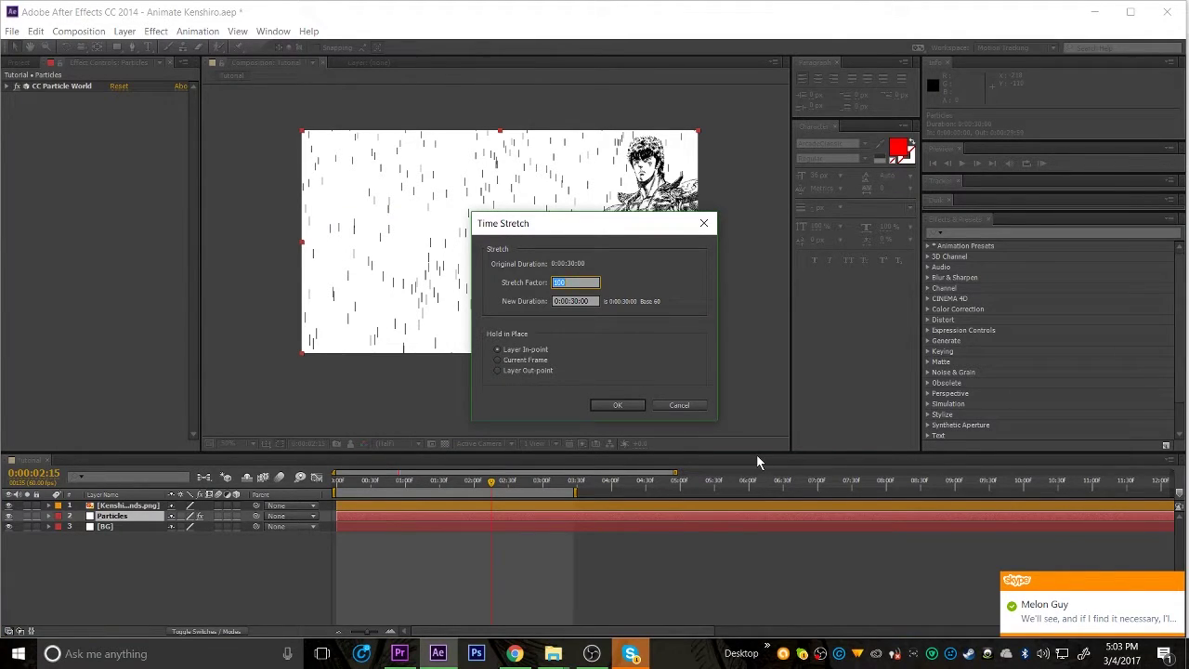
type("23")
left_click(616, 408)
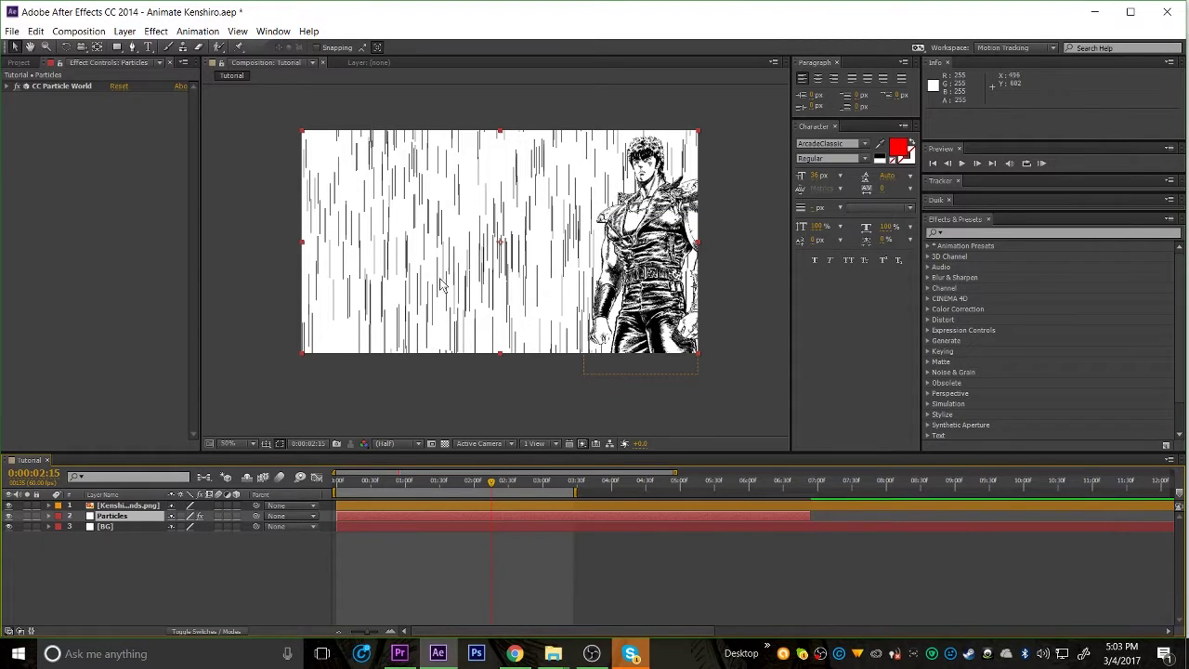
Play the animation from the start of the composition to check the speed of the falling lines.
left_click_drag(400, 483, 337, 483)
key("space")
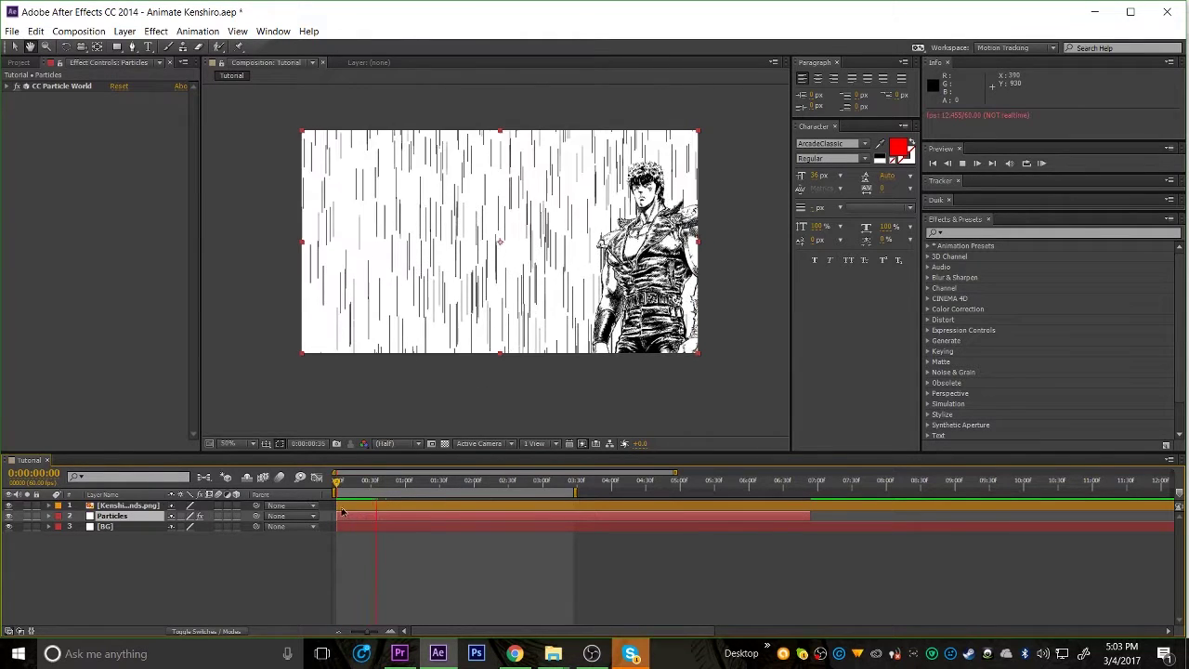
key("space")
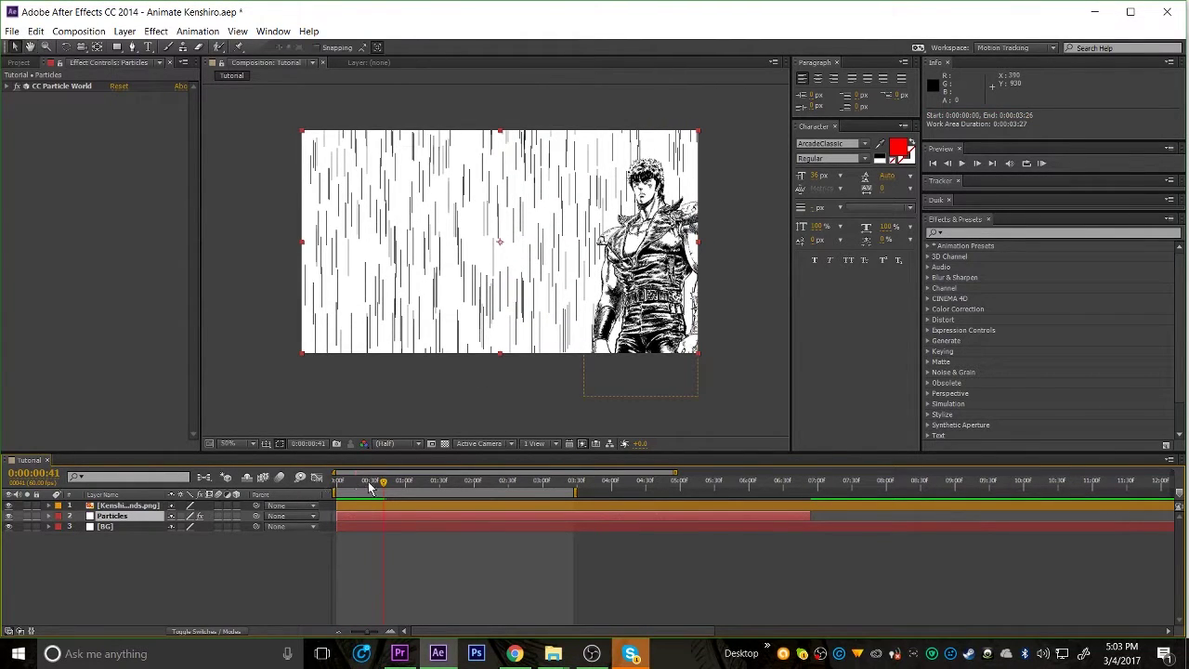
left_click_drag(370, 488, 326, 488)
key("space")
key("space")
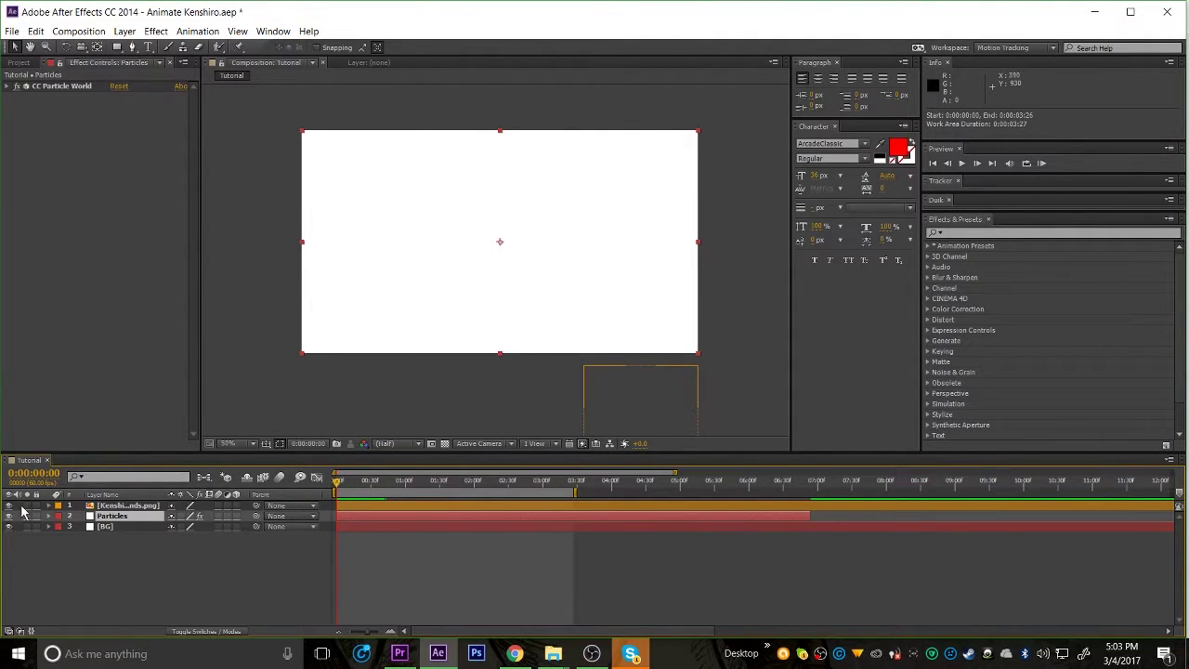
Hide the Kenshiro layer, shift the Particles layer 38 frames earlier so lines fill the first frame, and show Kenshiro again.
left_click(9, 505)
left_click(354, 485)
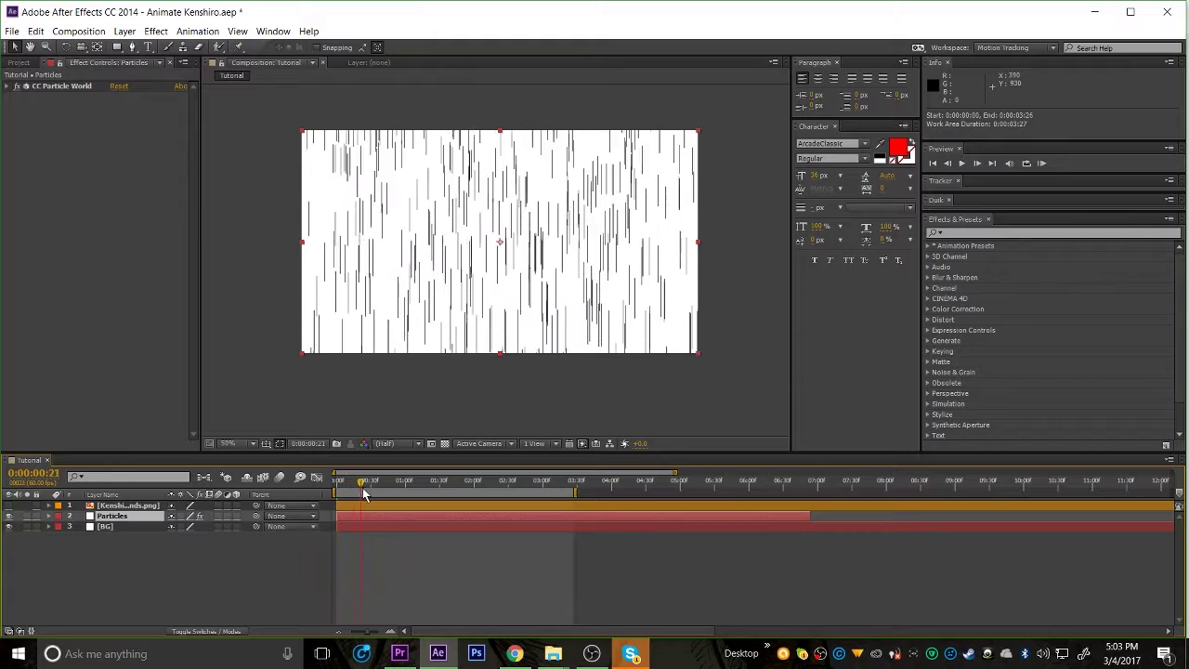
mouse_move(363, 492)
left_mouse_down()
mouse_move(318, 499)
mouse_move(375, 517)
mouse_move(344, 518)
mouse_move(385, 518)
mouse_move(341, 521)
left_mouse_up()
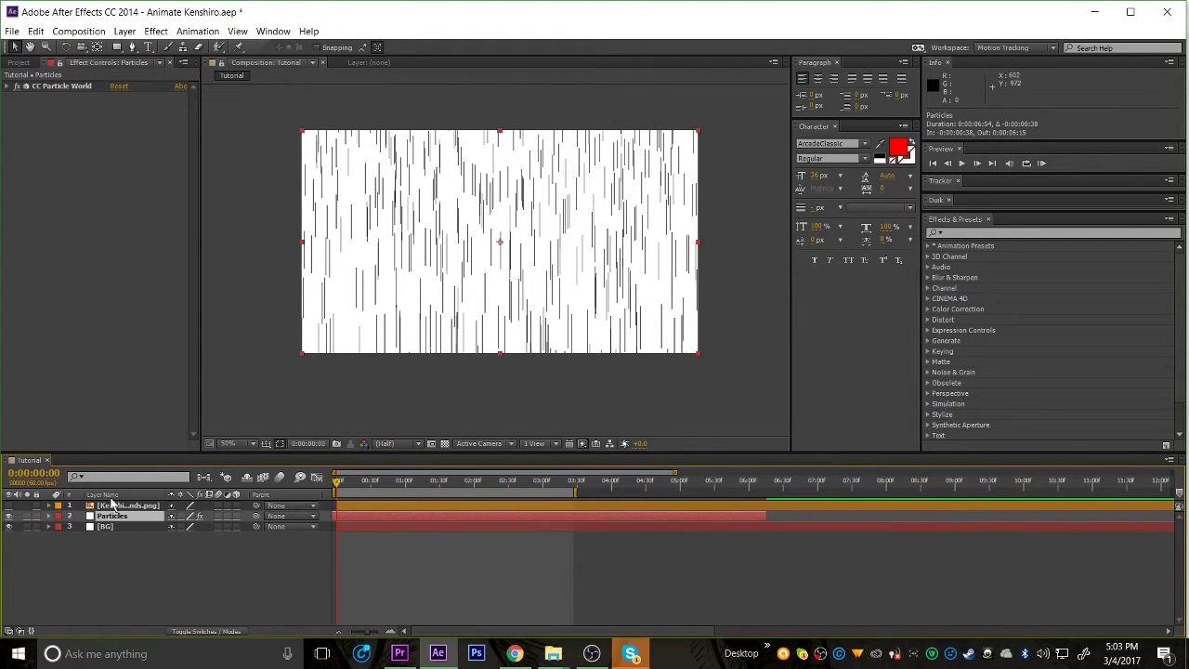
left_click(9, 508)
Preview the animation from the first frame with the composition fitted to the viewer, and save the project.
left_click(238, 443)
left_click(282, 218)
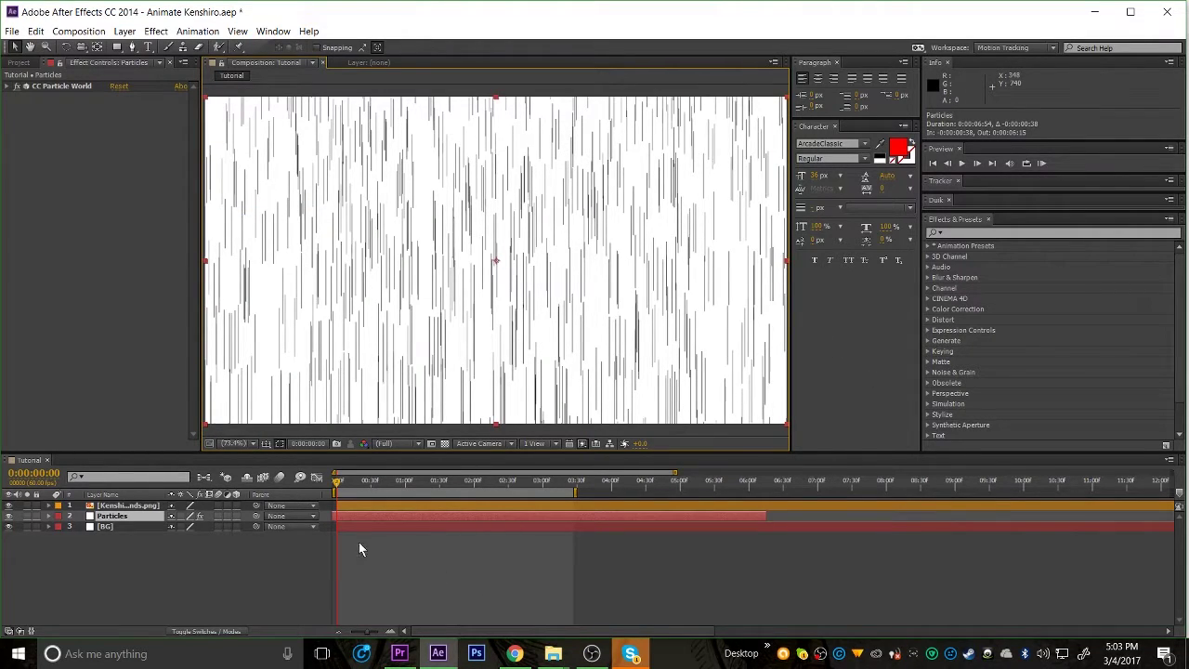
left_click_drag(355, 481, 340, 482)
key("space")
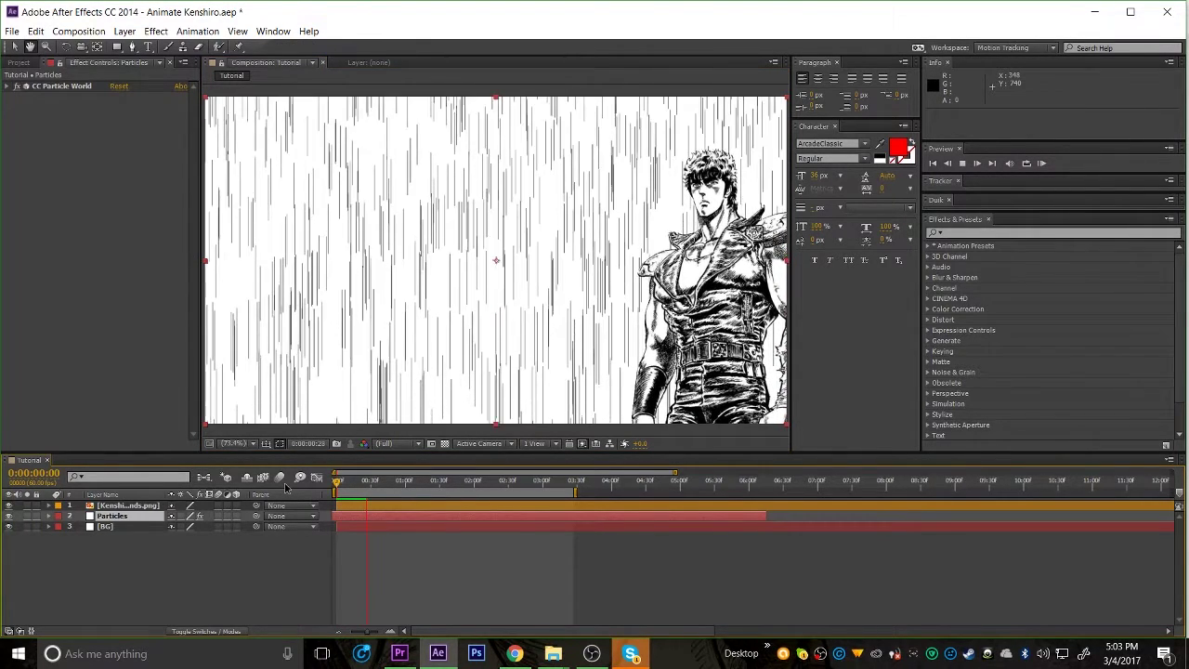
key("space")
key("ctrl+s")
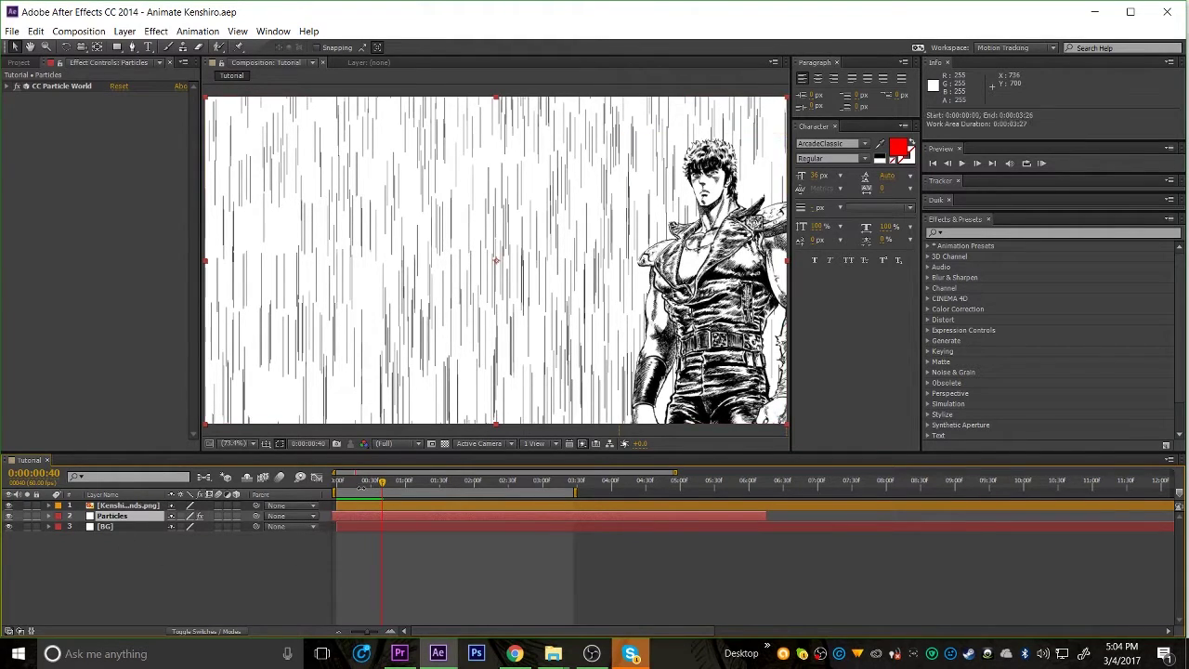
key("space")
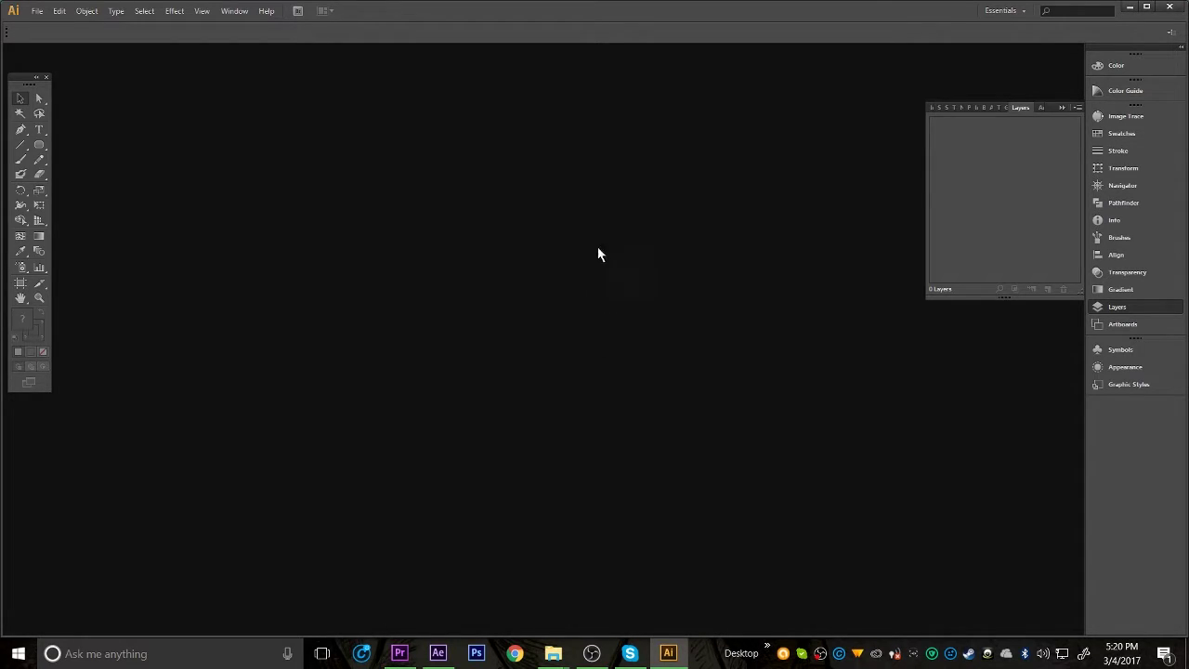
Start a new document in Illustrator with the DVCPRO HD 720 size of 1280 x 720 px.
left_click(37, 11)
left_click(42, 27)
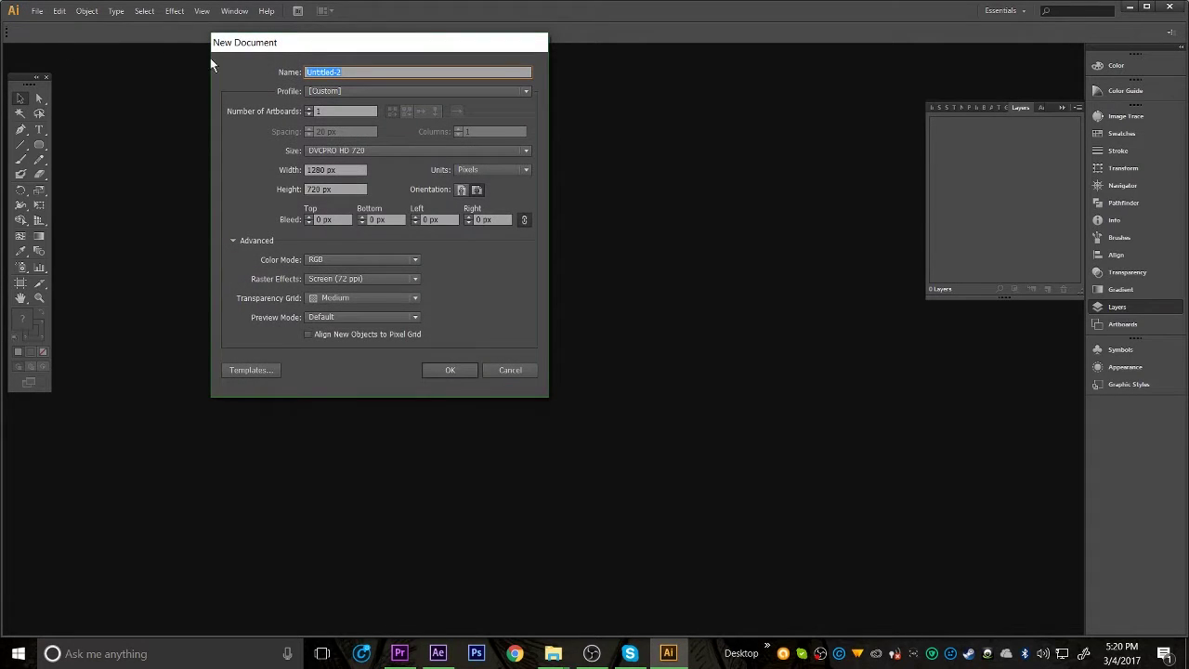
left_click(391, 94)
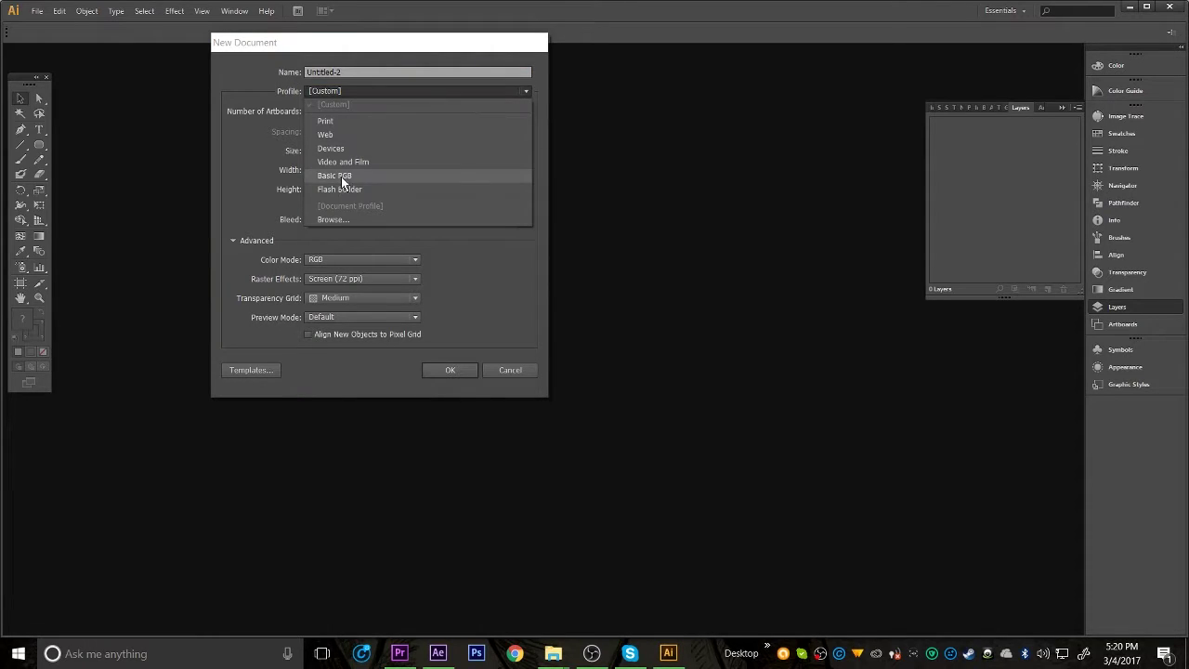
left_click(380, 165)
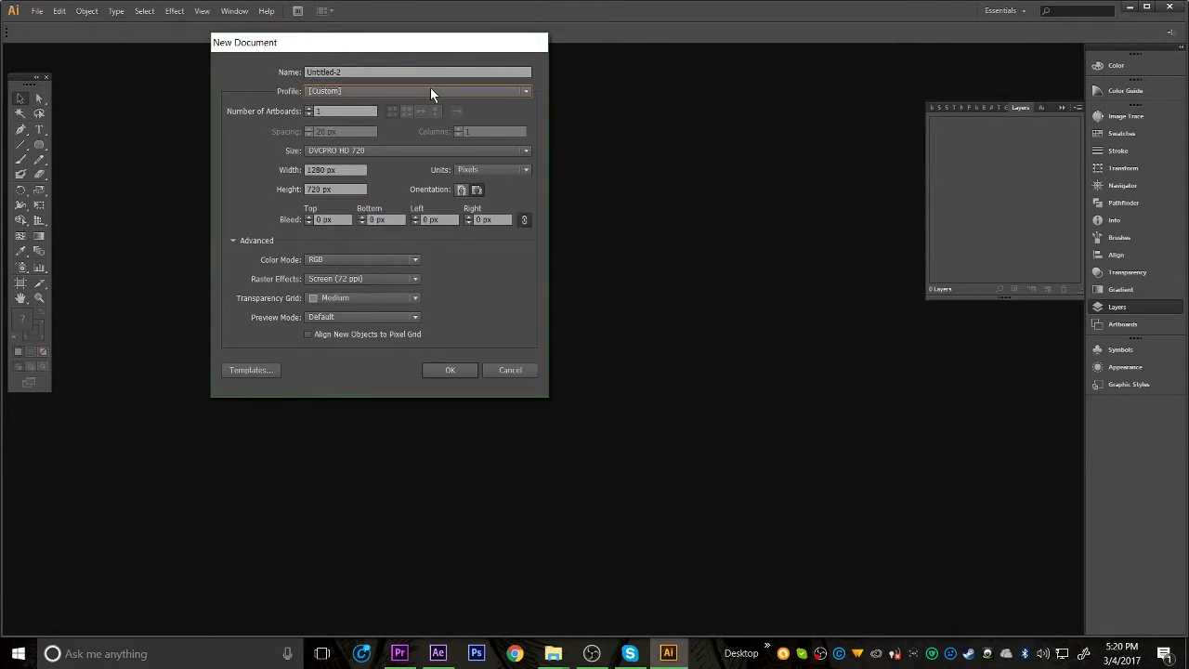
left_click(405, 151)
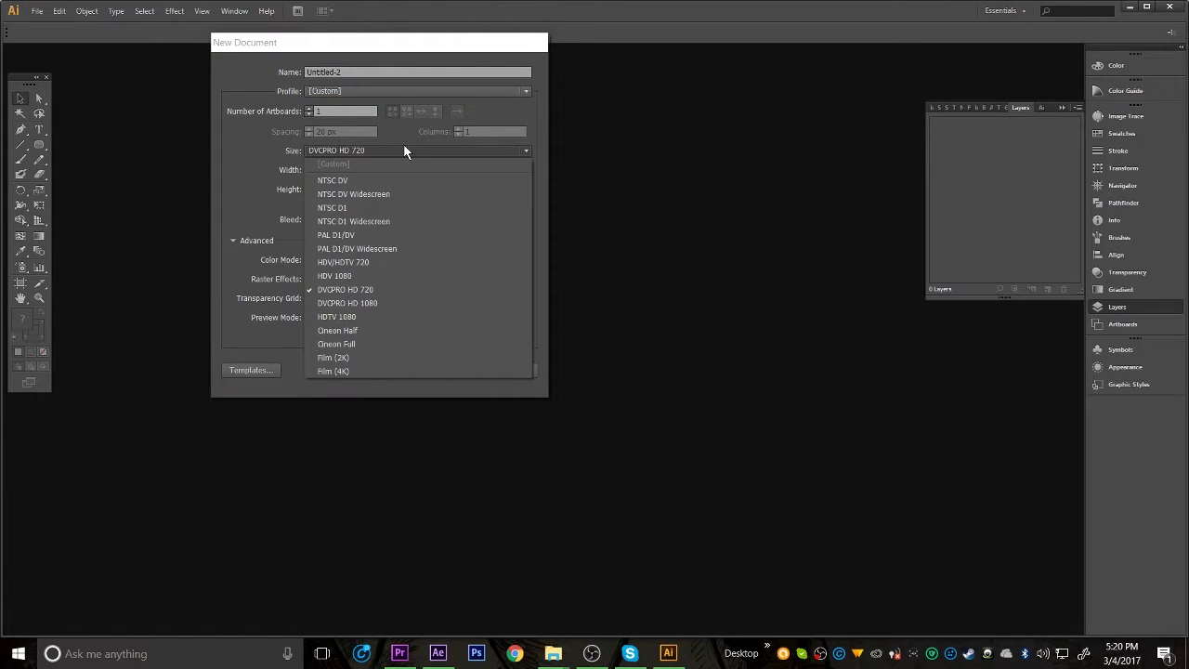
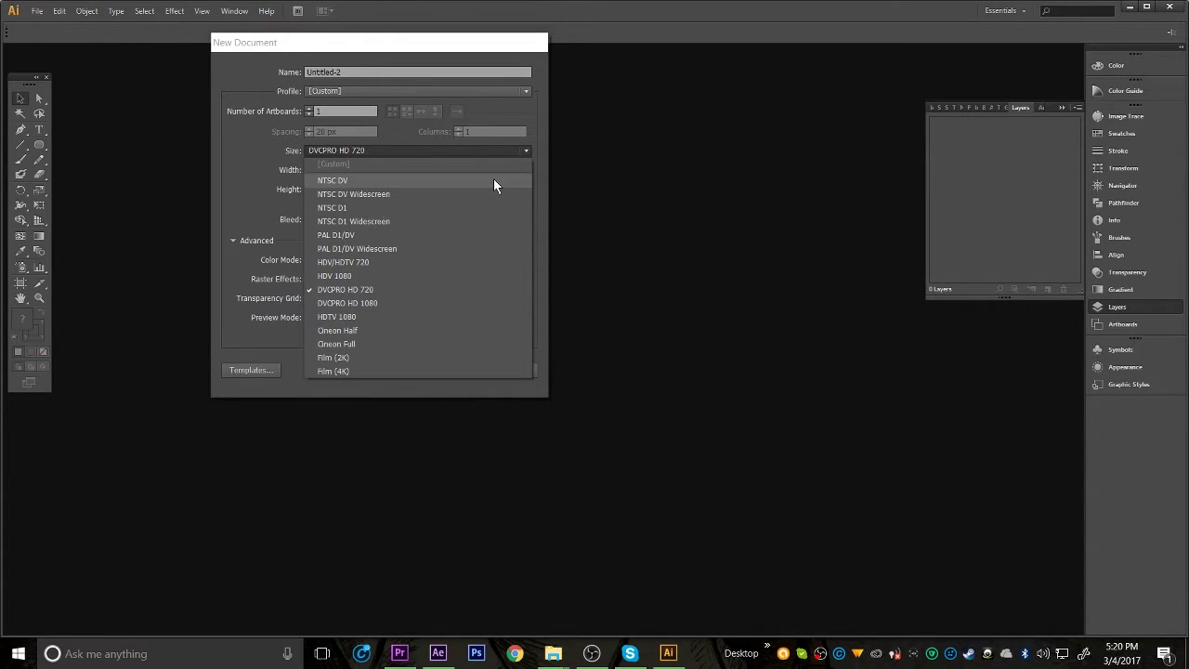
left_click(463, 149)
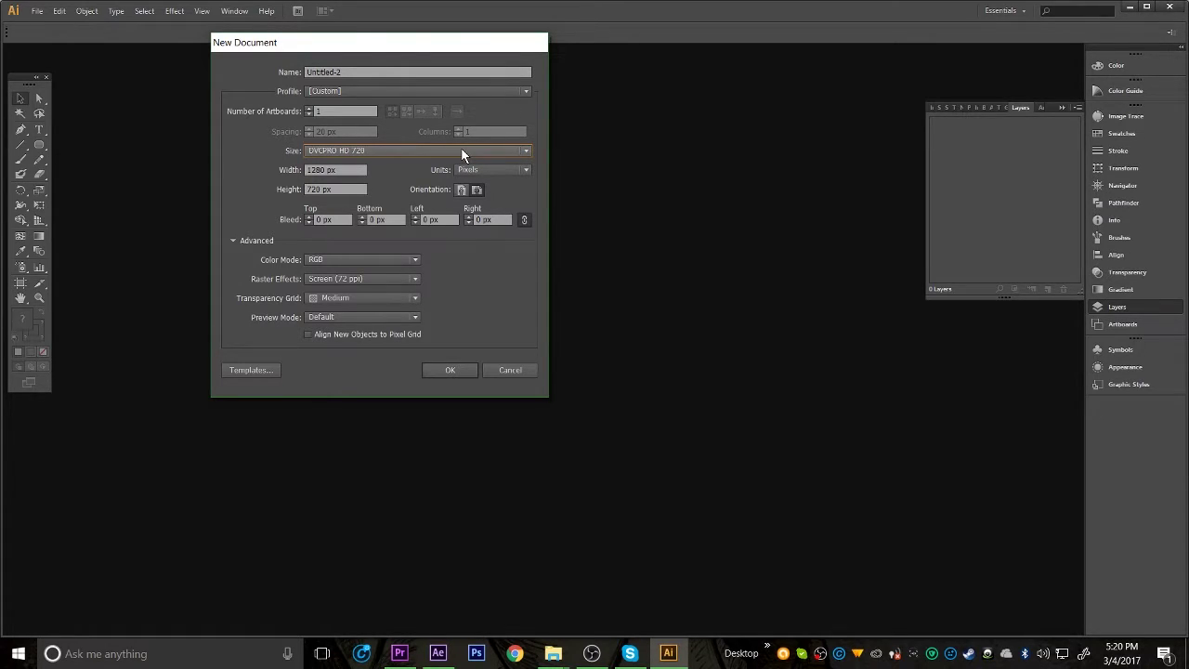
Name the document Speech Bubbled, create it, and show the whole artboard at 100% with the Selection tool active.
left_click(369, 72)
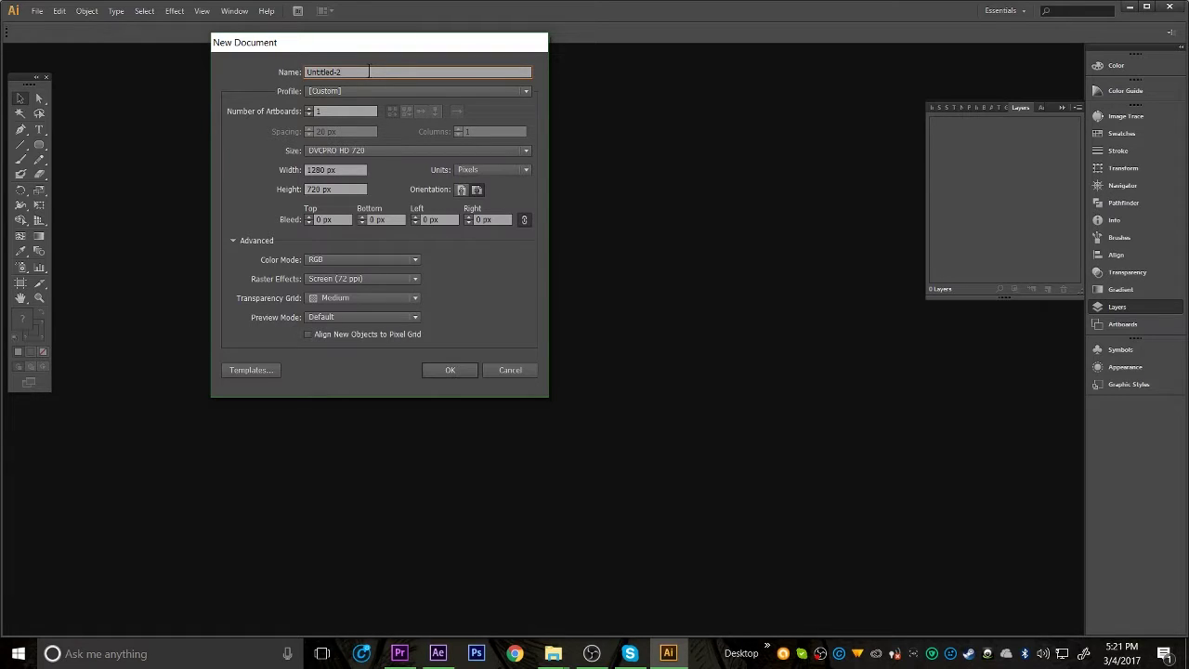
key("BackSpace")
type("Speech Bubbled")
key("Return")
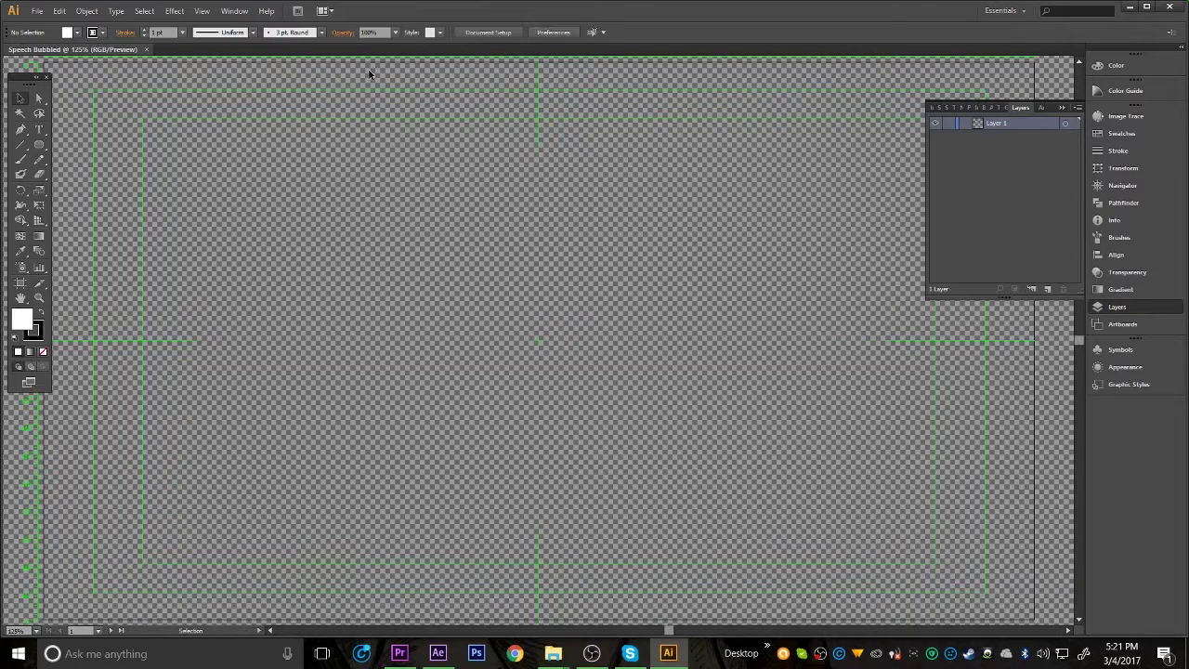
key("z")
left_click(574, 287, "alt")
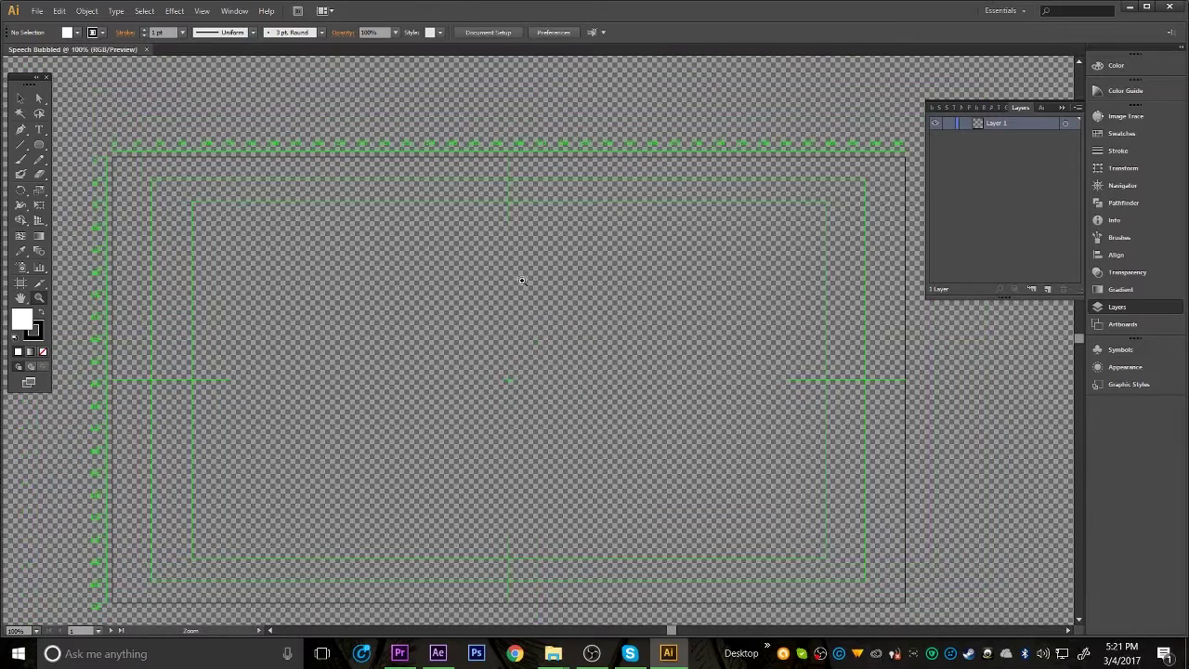
key("v")
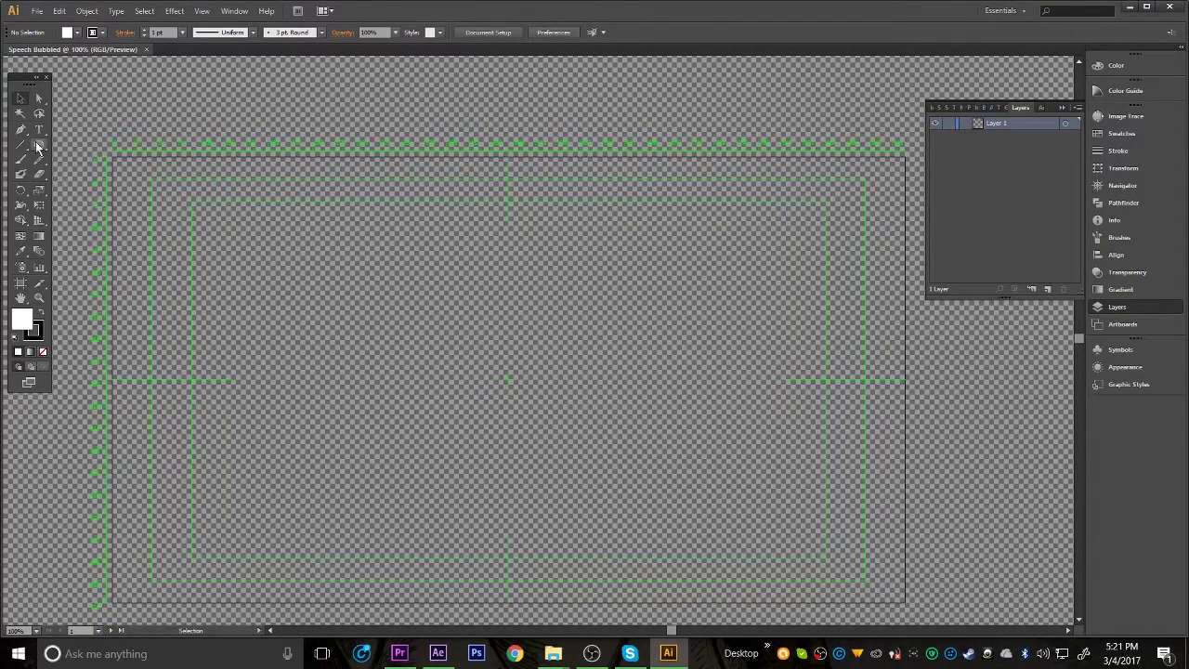
Draw a white-filled ellipse about 600 x 287 px slightly left of the artboard's center with the Ellipse tool.
left_click(41, 148)
left_click_drag(40, 149, 122, 183)
double_click(30, 322)
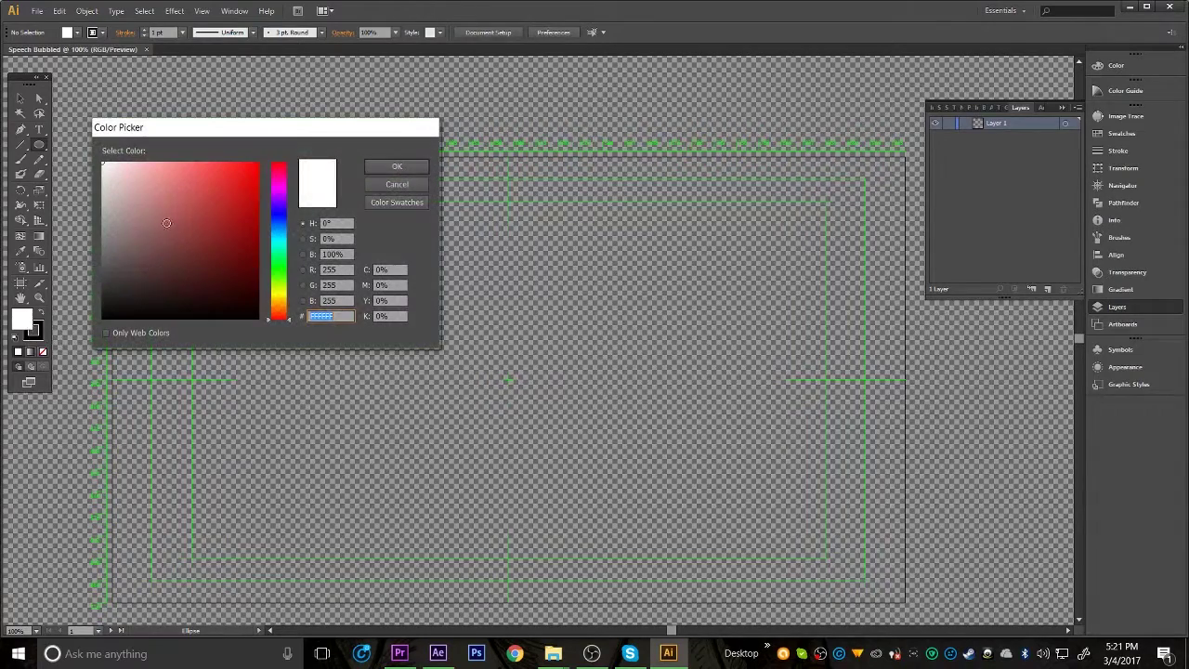
left_click(388, 171)
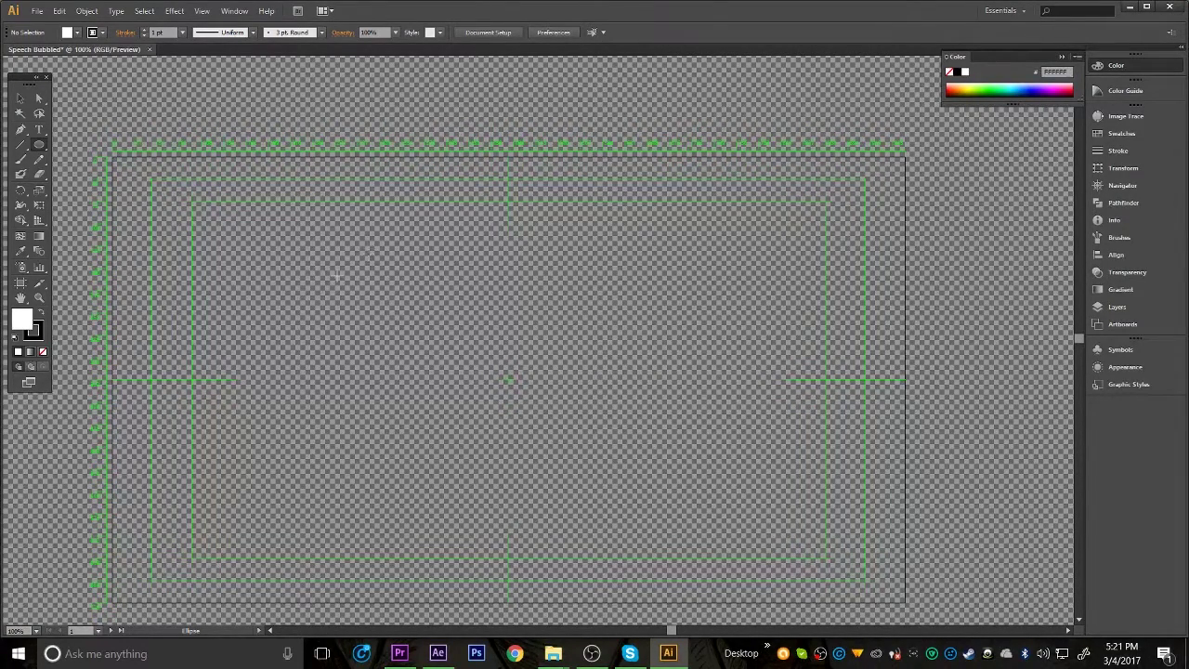
left_click_drag(433, 350, 641, 437)
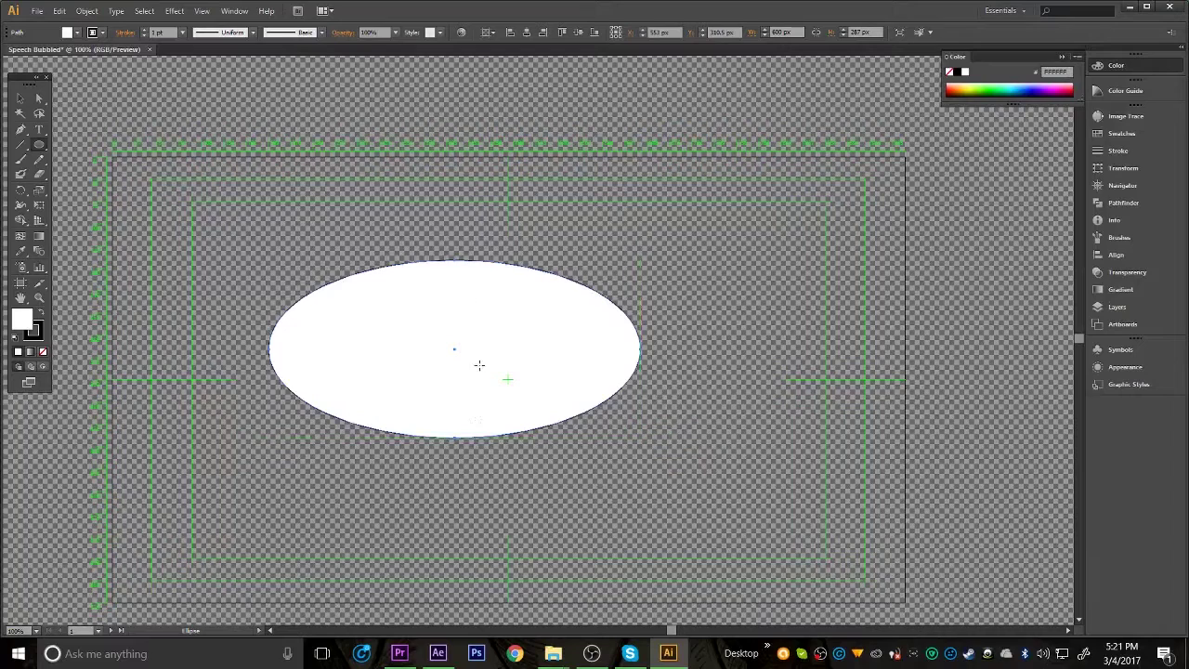
key("v")
left_click(667, 358)
Set the ellipse's outline stroke weight to 8 pt and deselect it.
key("z")
left_click(583, 302)
left_click(570, 304)
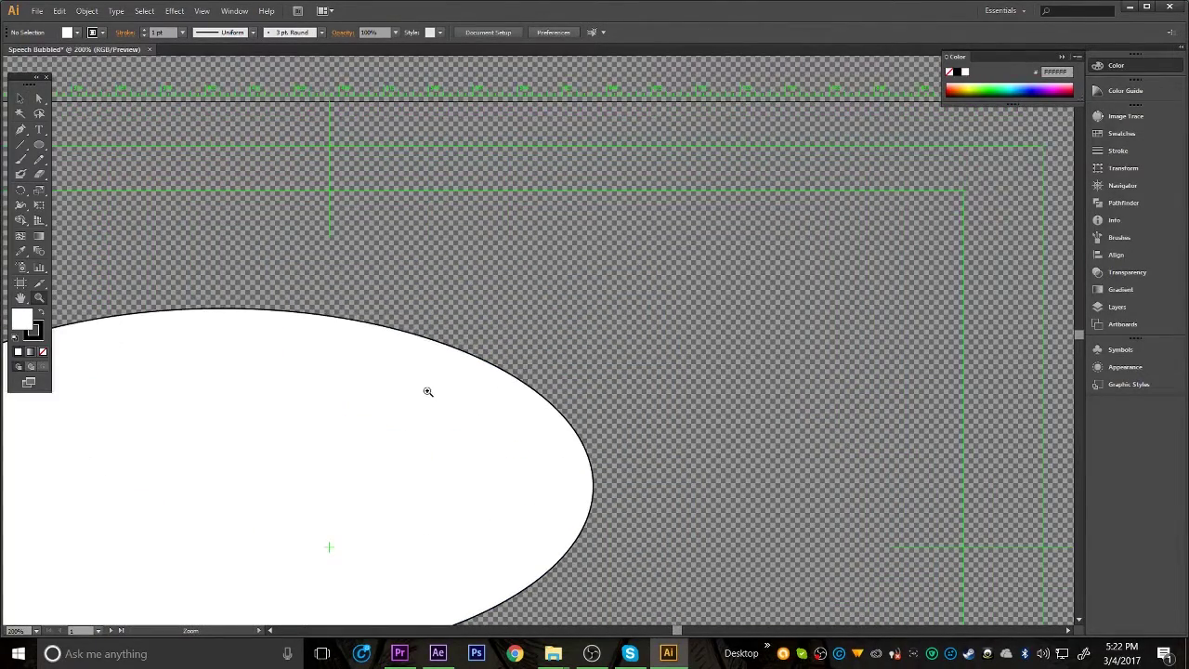
left_click(428, 391, "alt")
left_click(484, 383, "alt")
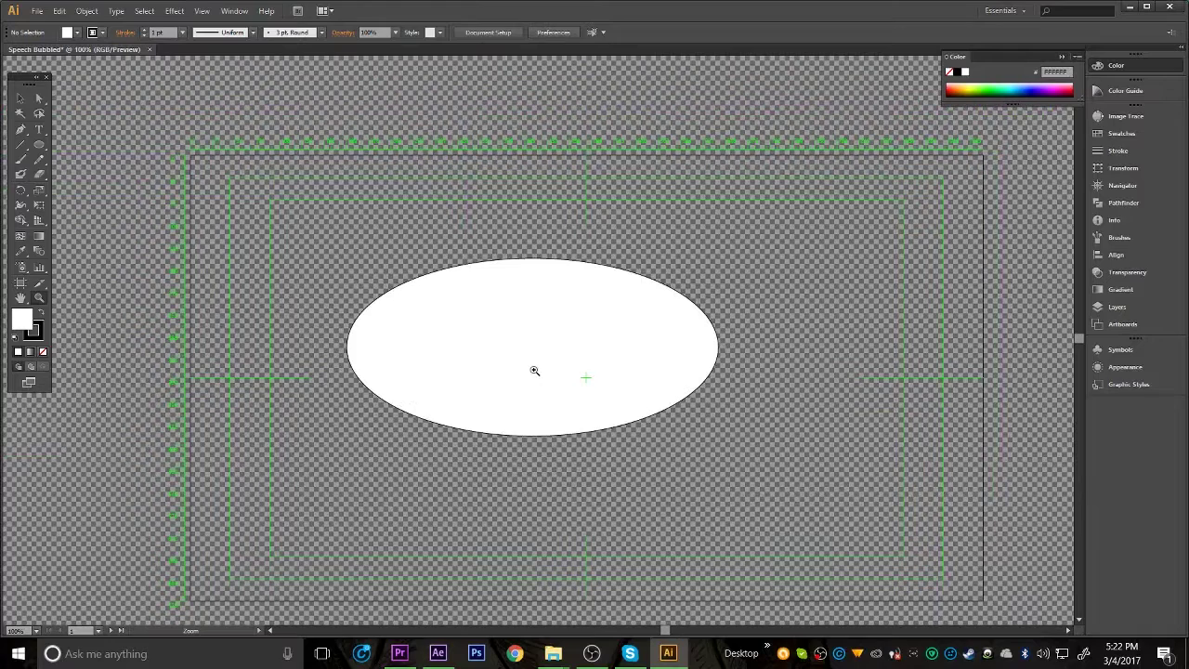
left_click(535, 371)
key("v")
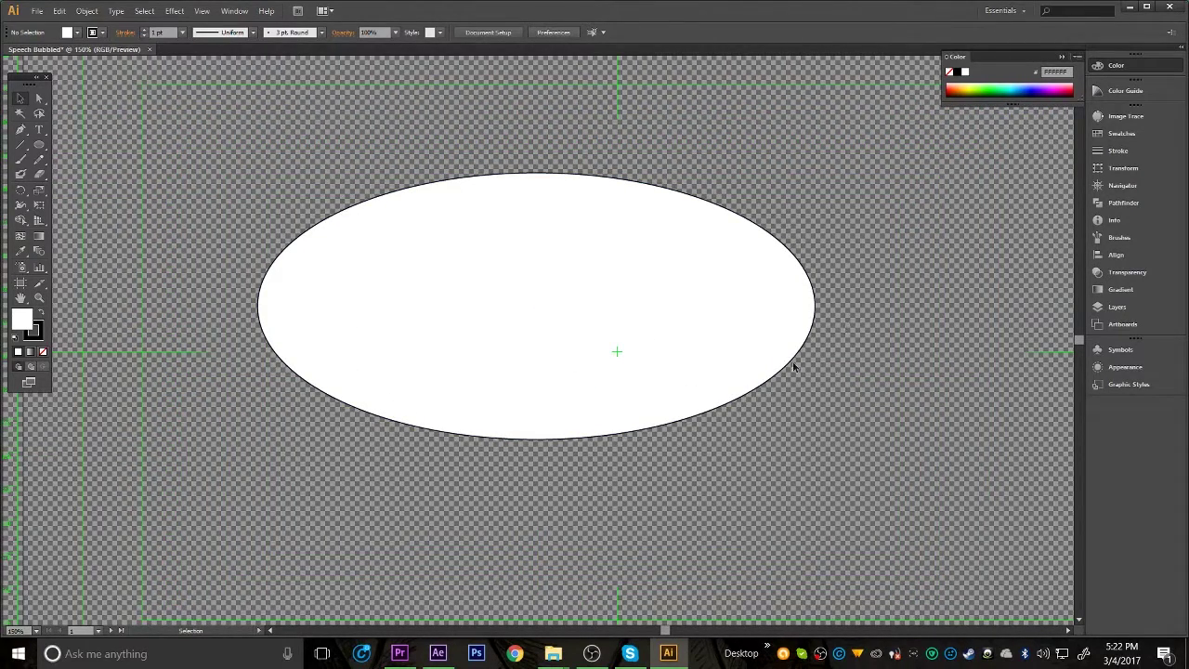
left_click(675, 329)
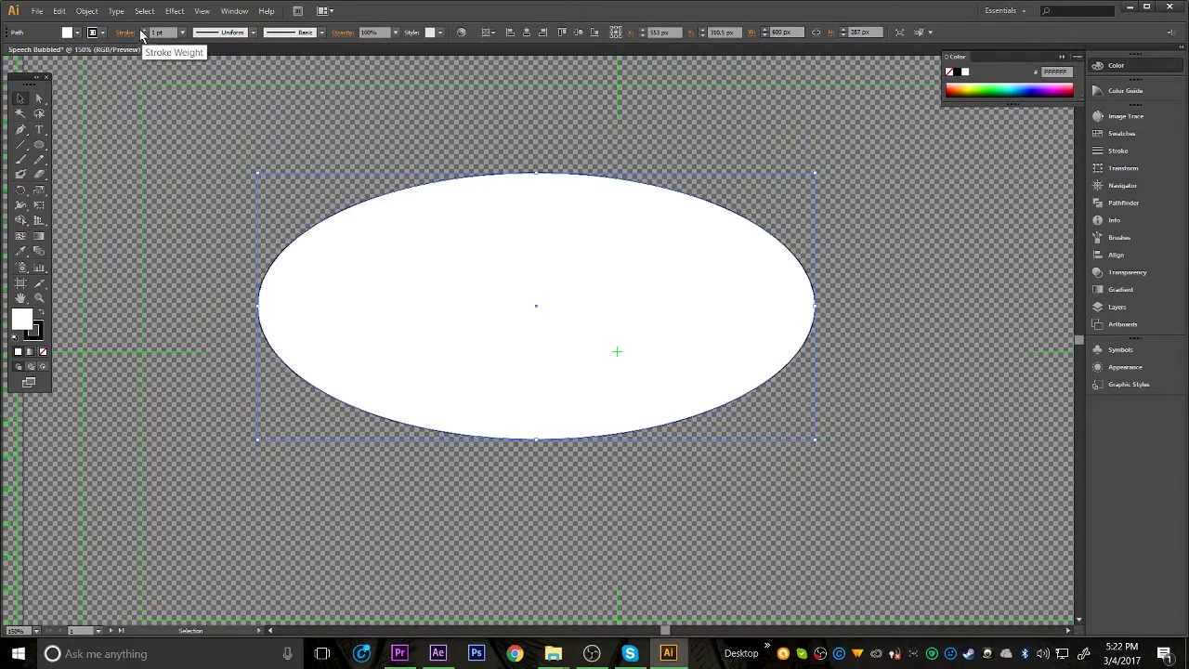
left_click(145, 34)
left_click(145, 33)
left_click(145, 34)
left_click(145, 33)
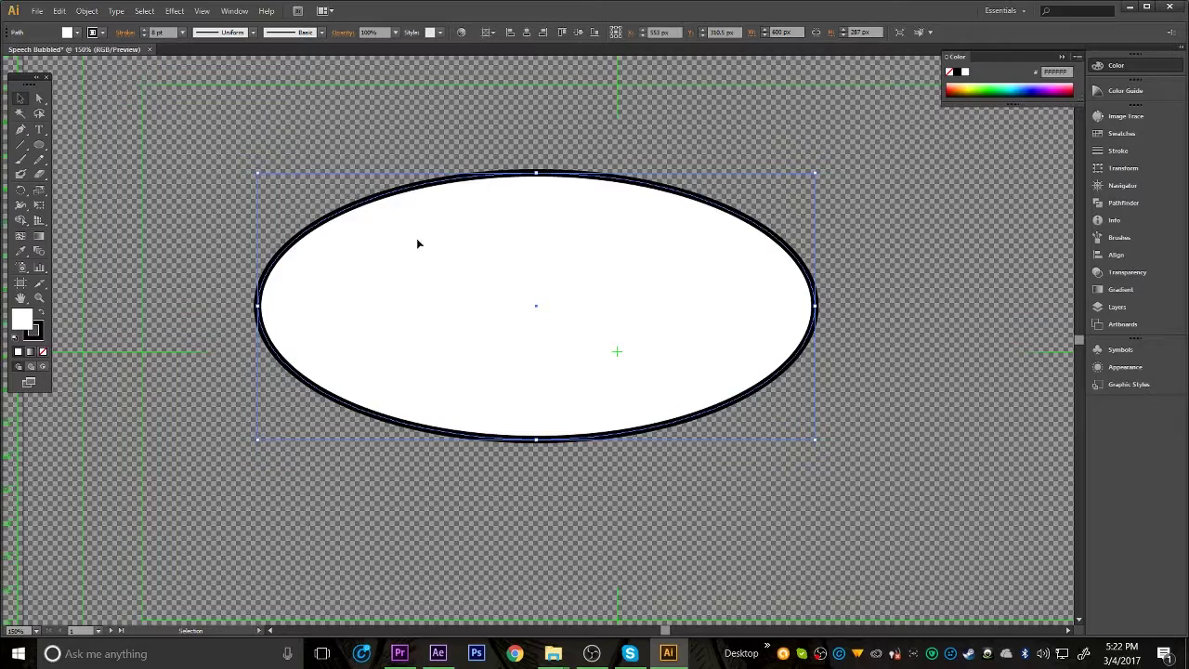
left_click(364, 157)
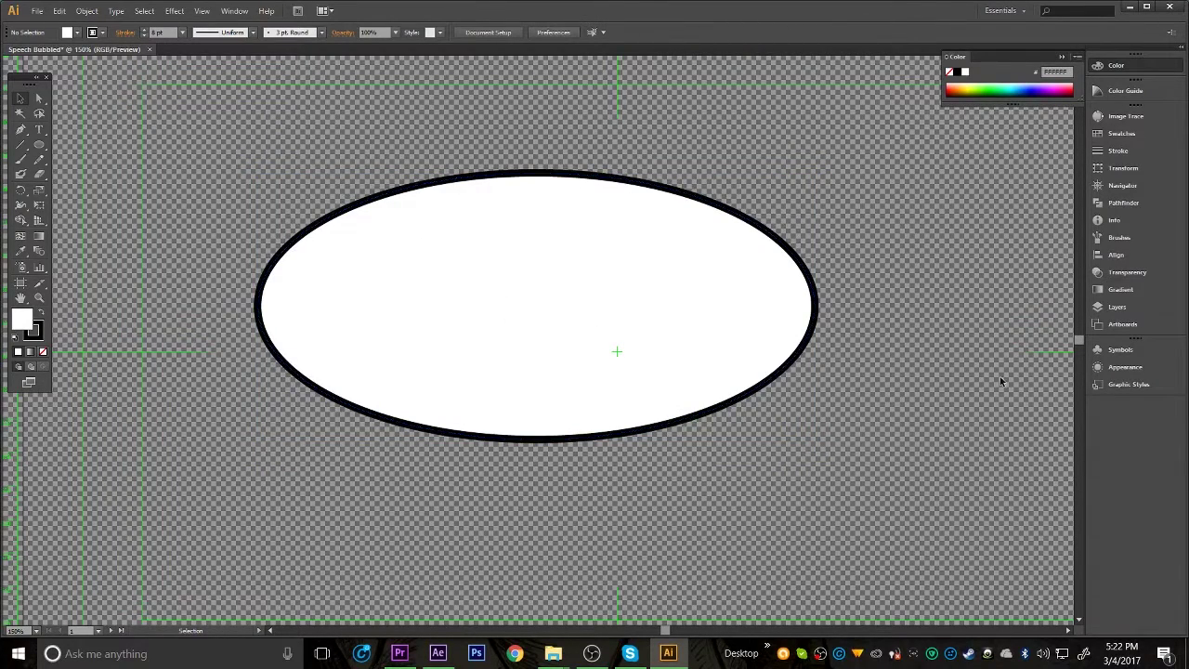
Ready the Pen tool, switch to After Effects to check Kenshiro's placement in the frame, and return to the speech bubble in Illustrator.
key("z")
left_click(708, 347, "alt")
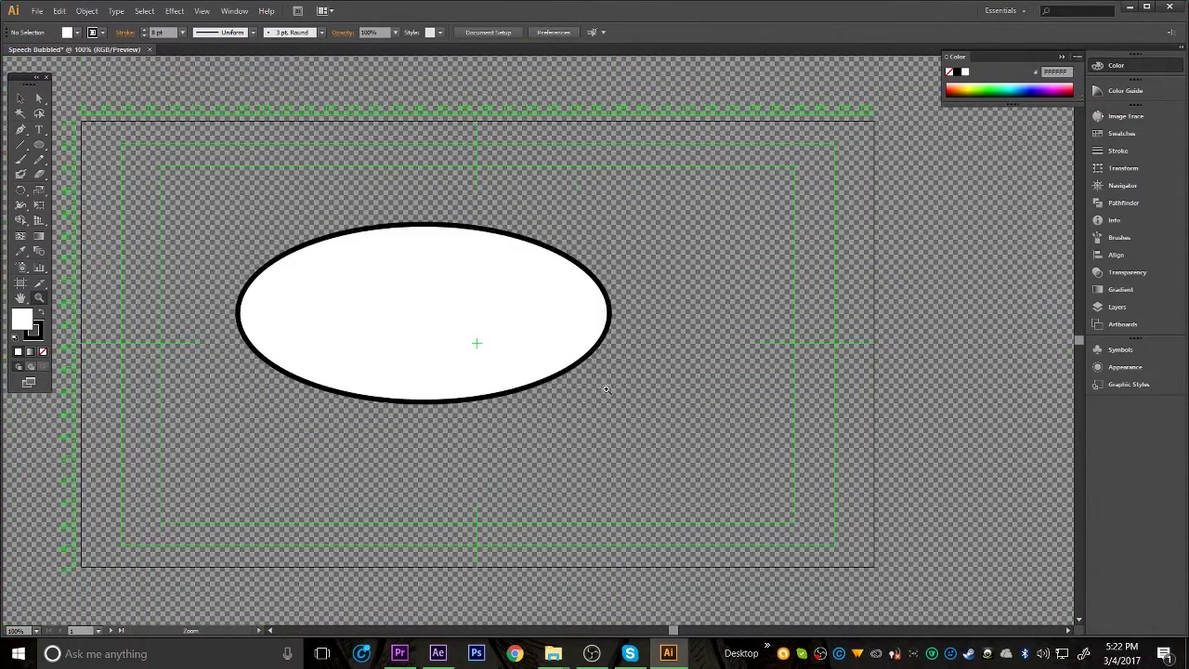
left_click(582, 398)
key("v")
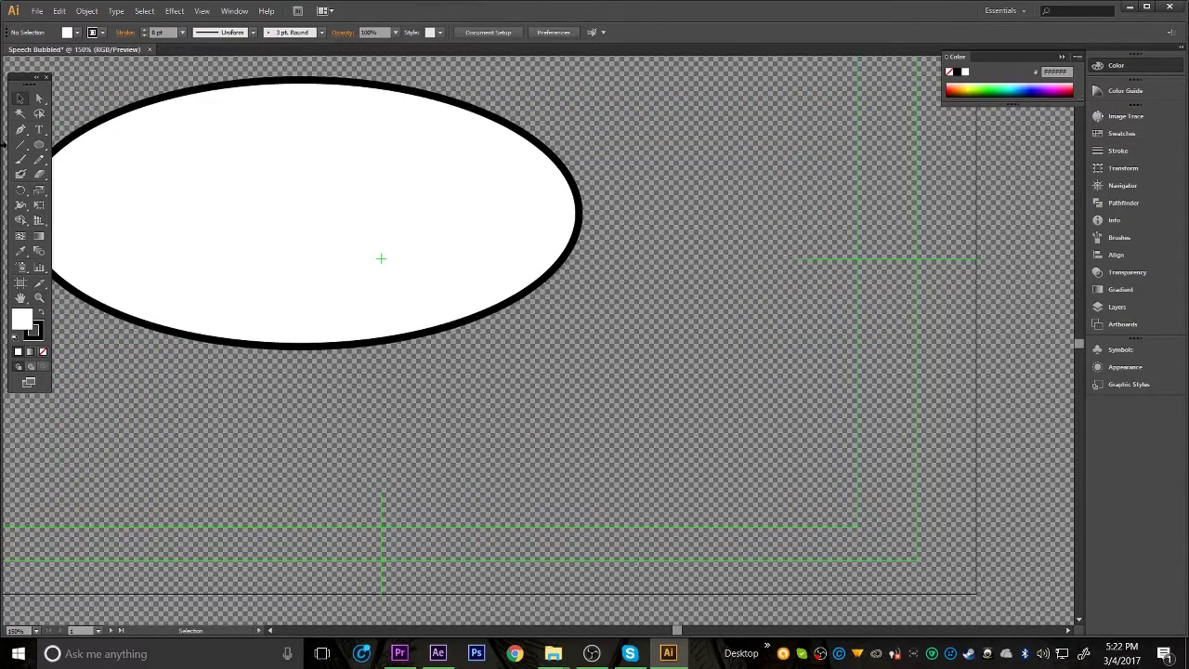
left_click(20, 131)
left_click(438, 653)
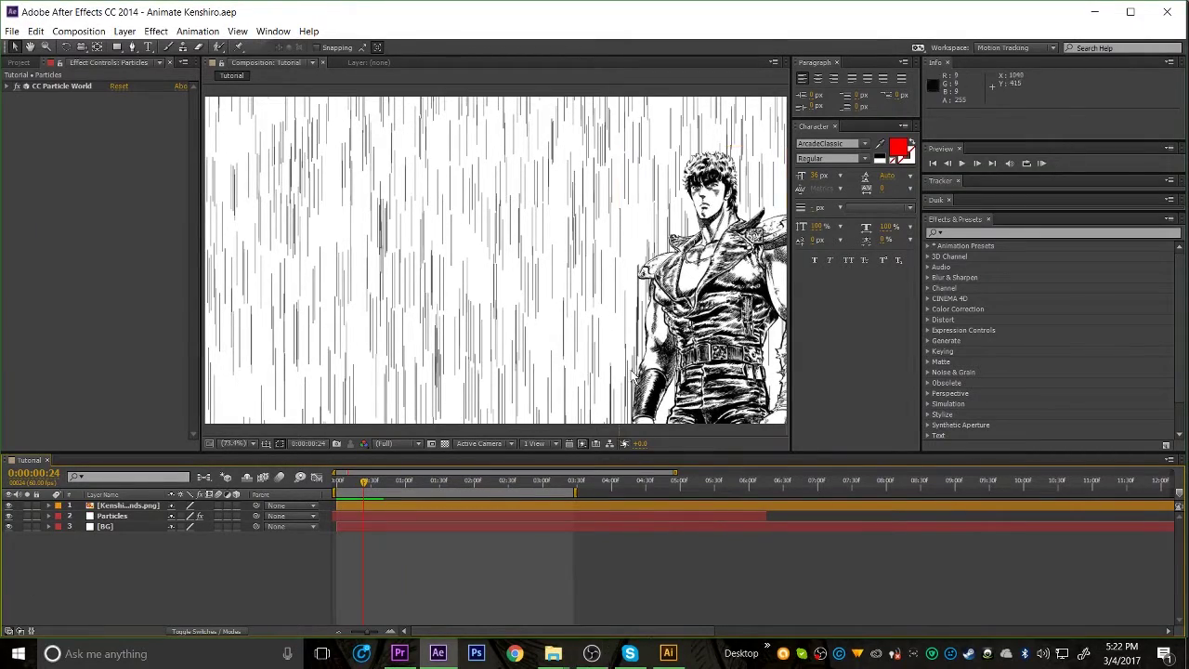
left_click(244, 443)
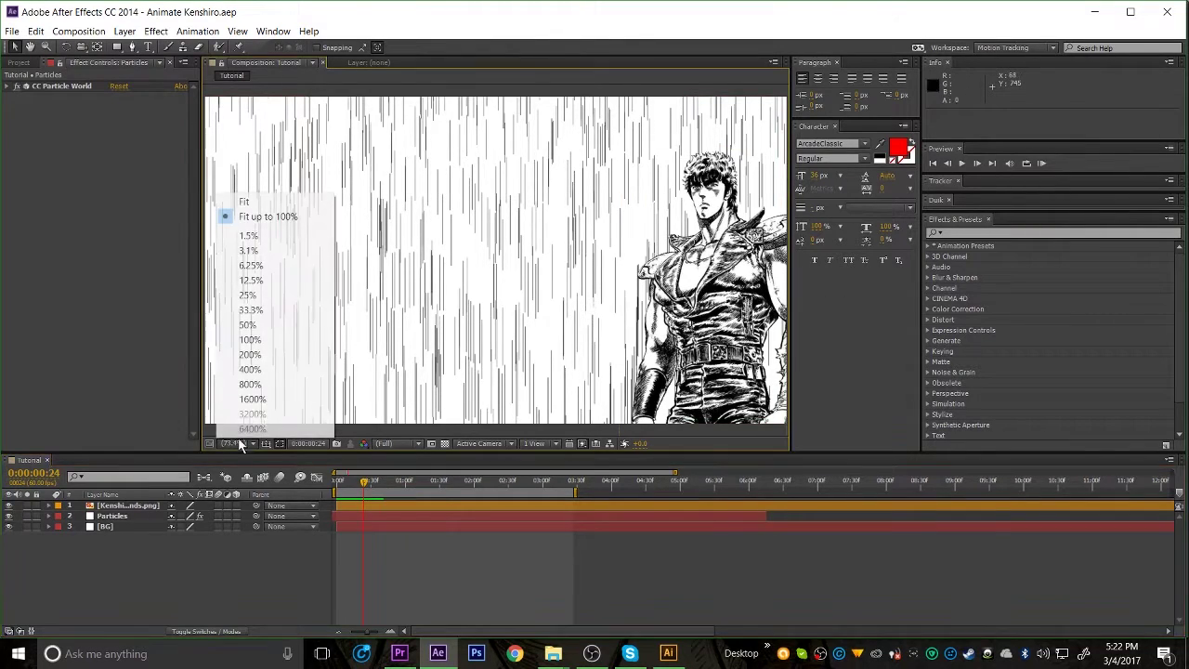
left_click(270, 215)
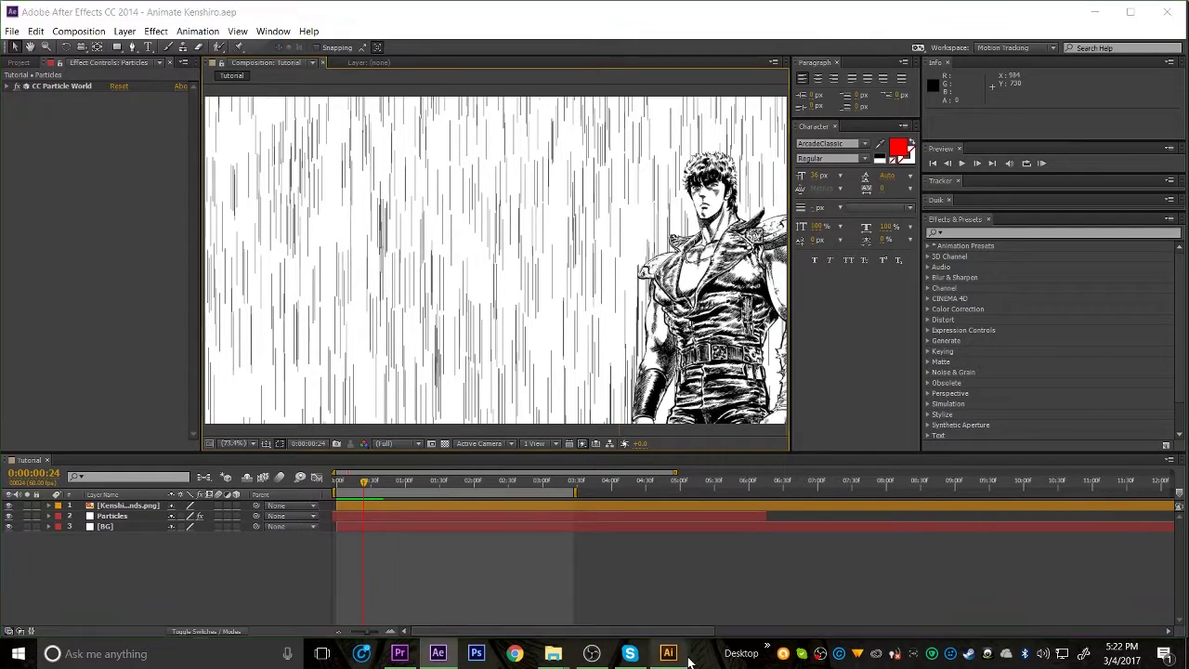
left_click(668, 653)
left_click_drag(668, 653, 476, 657)
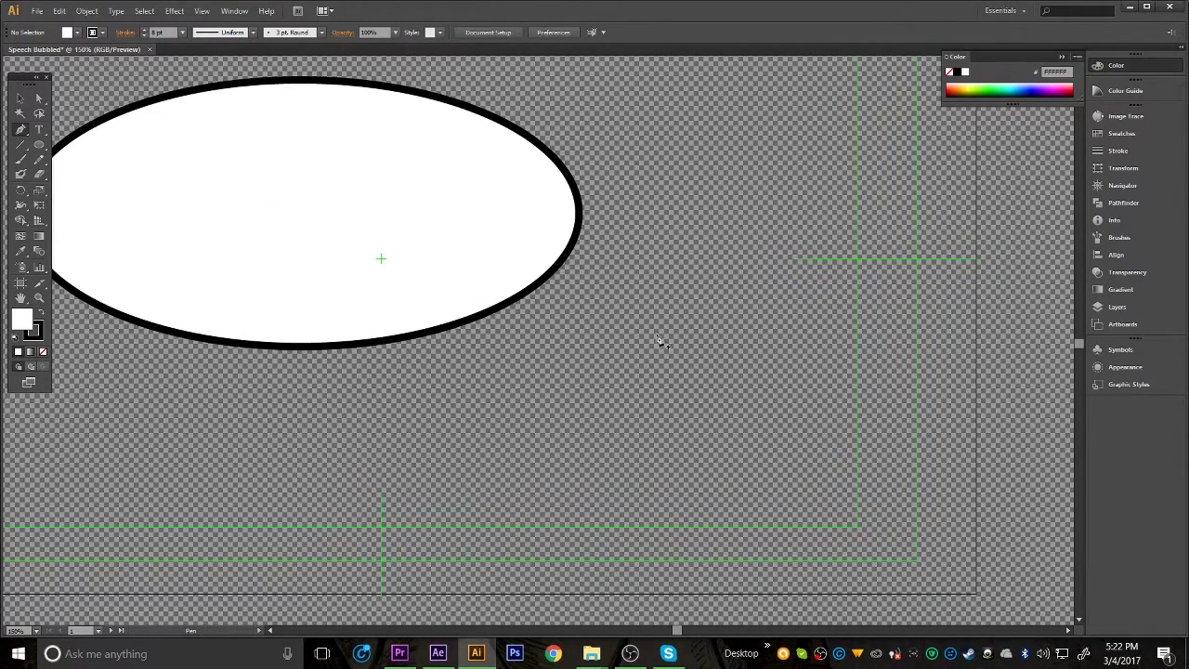
left_click(860, 295)
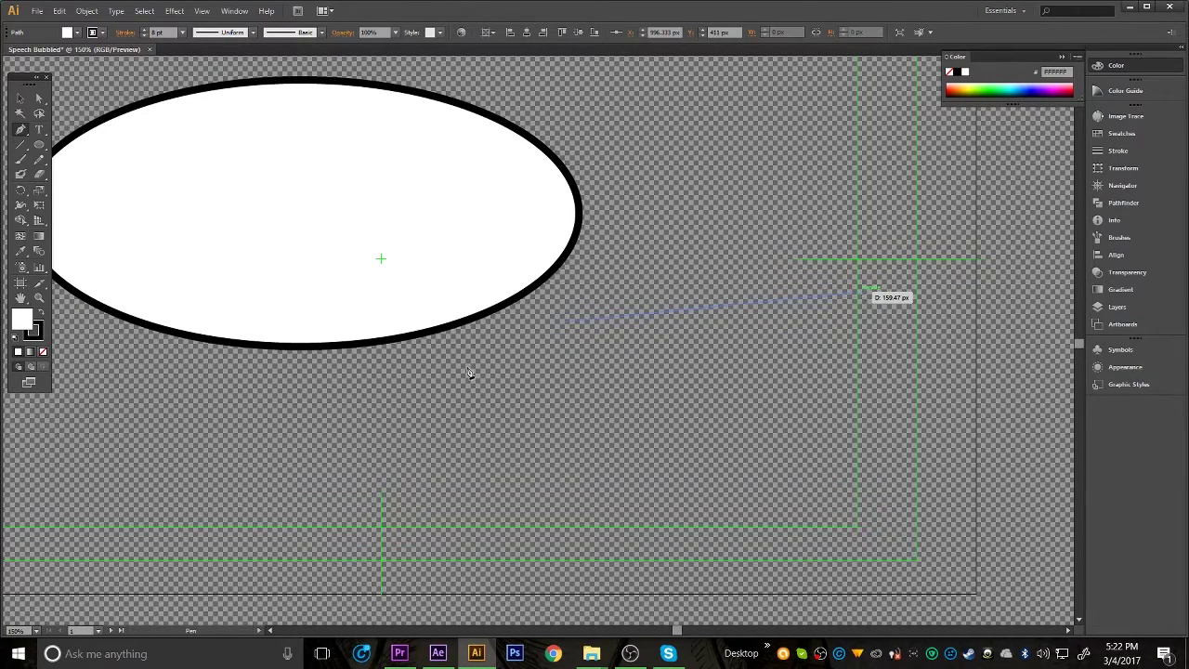
left_click_drag(333, 293, 230, 216)
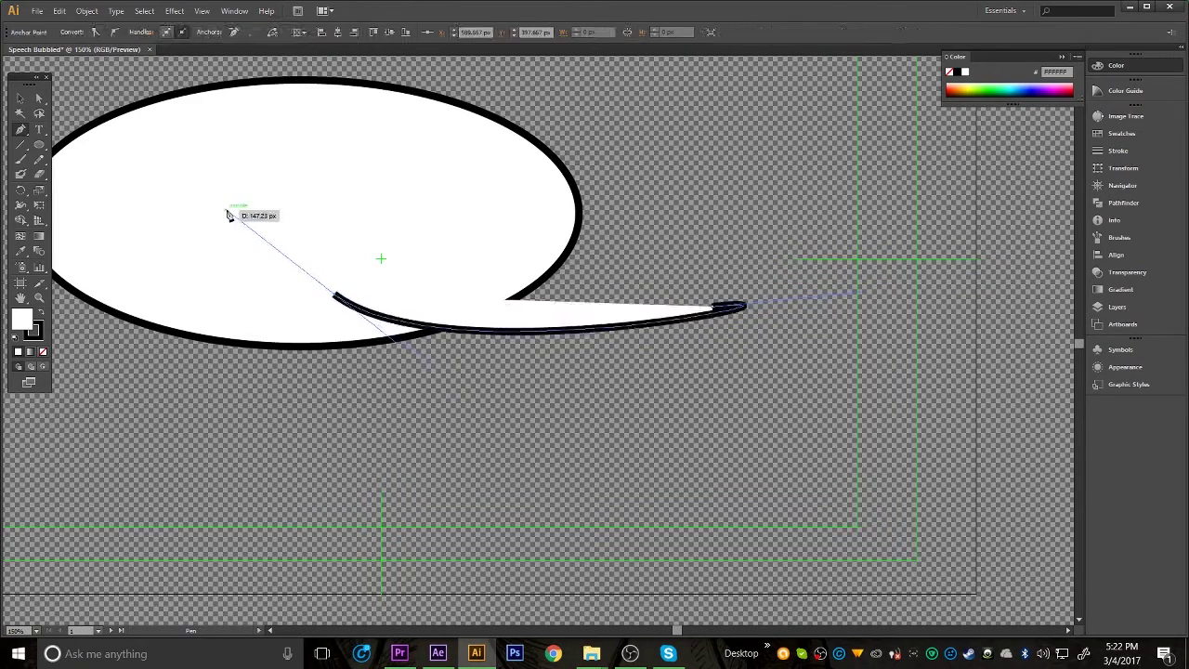
key("ctrl+z")
key("ctrl+z")
key("ctrl+z")
key("v")
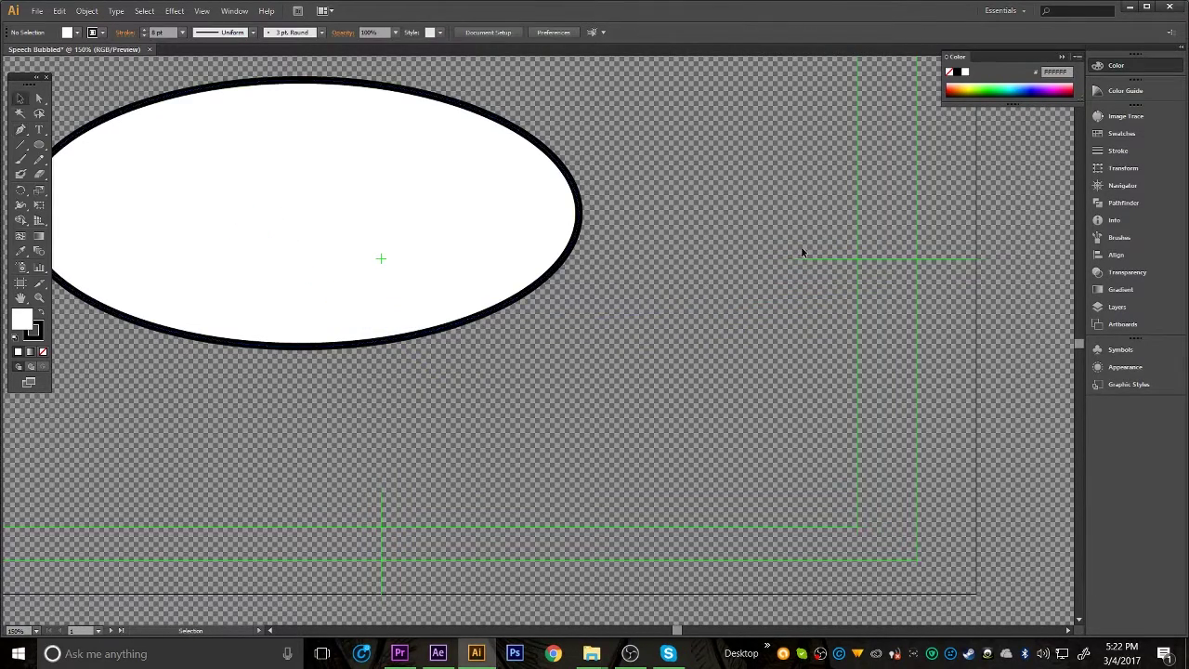
left_click(20, 129)
left_click(792, 290)
left_click_drag(513, 208, 504, 173)
key("v")
key("ctrl+shift+a")
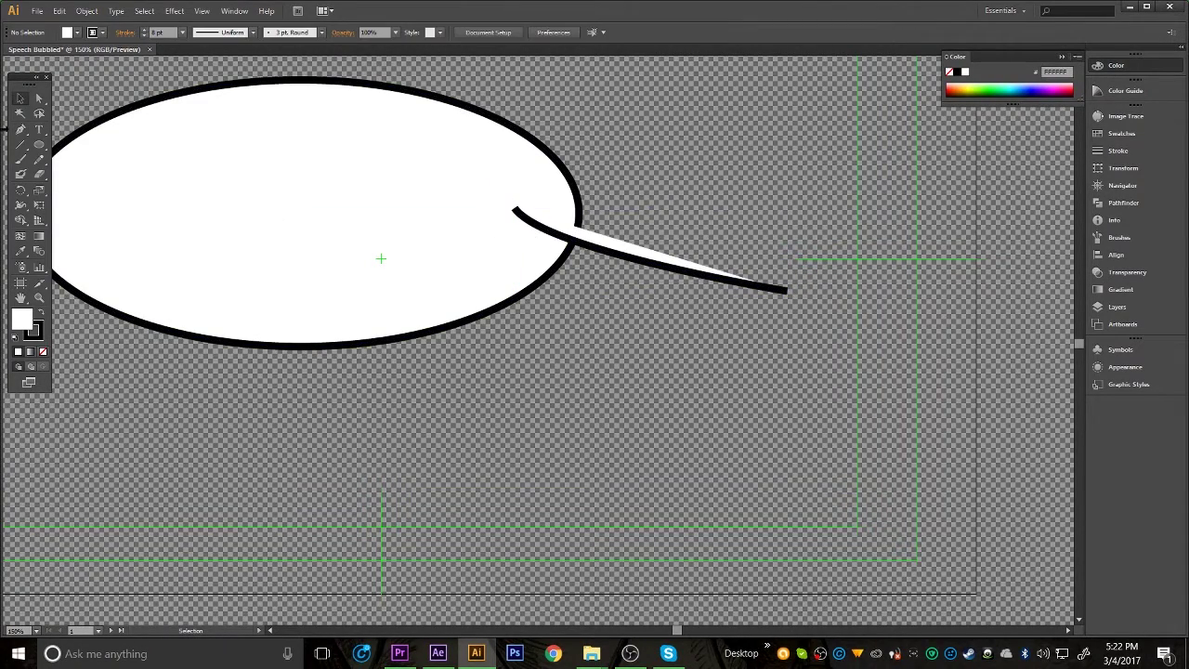
left_click(20, 129)
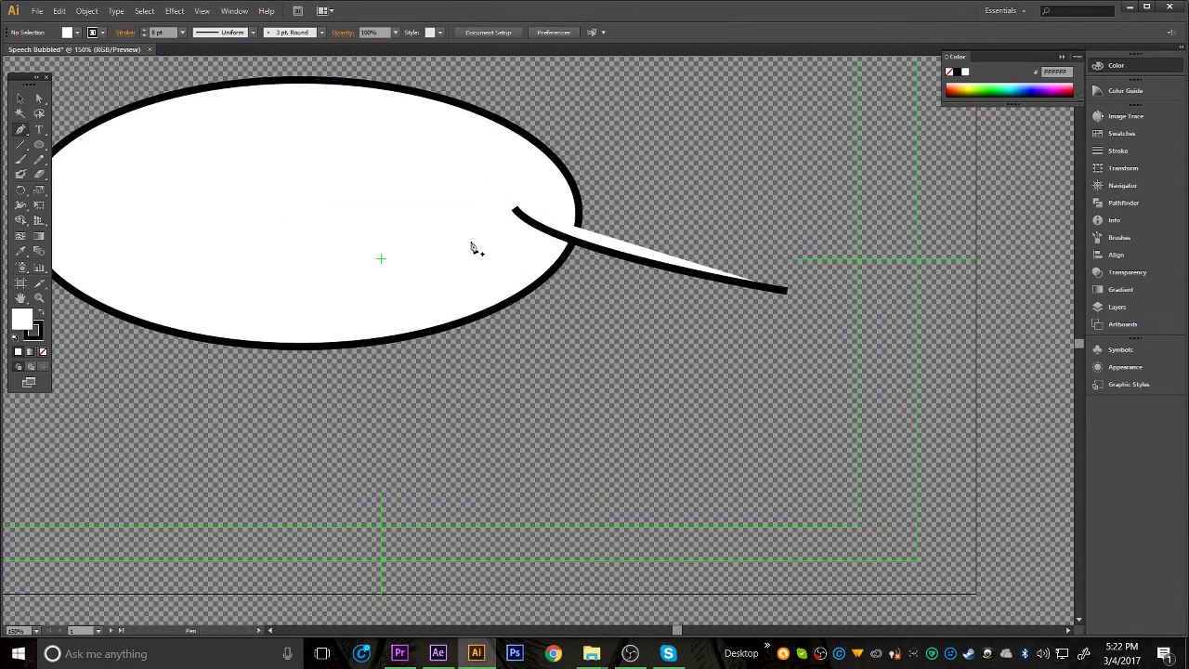
left_click(517, 212)
left_click(463, 287)
key("v")
key("p")
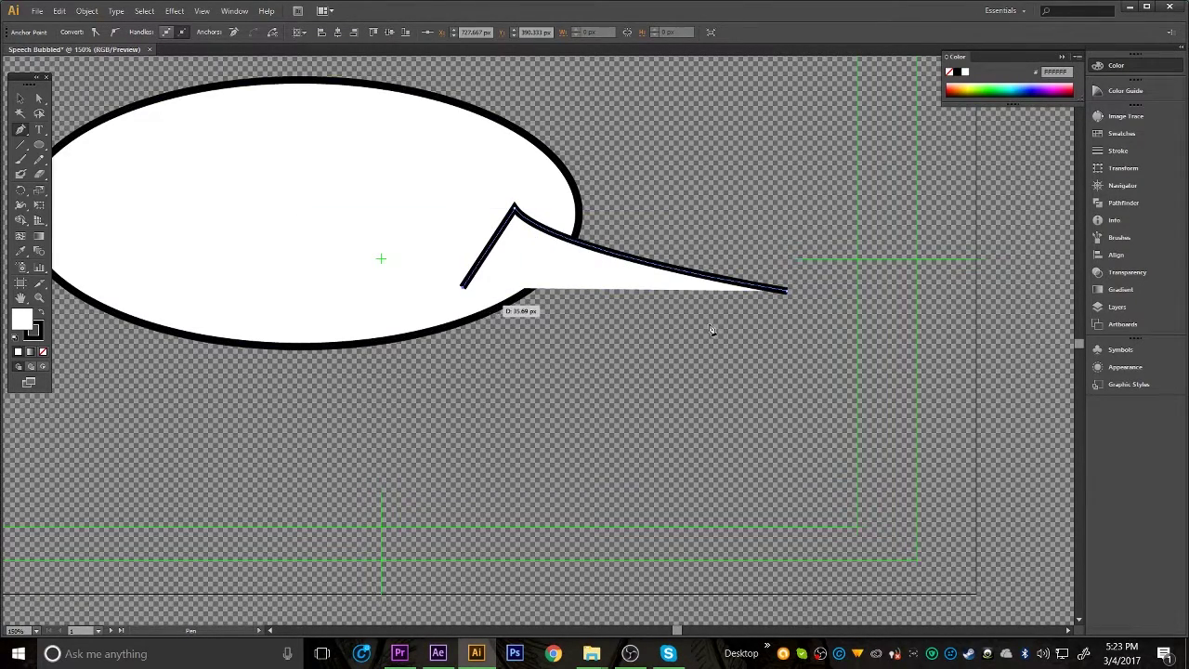
left_click(789, 289)
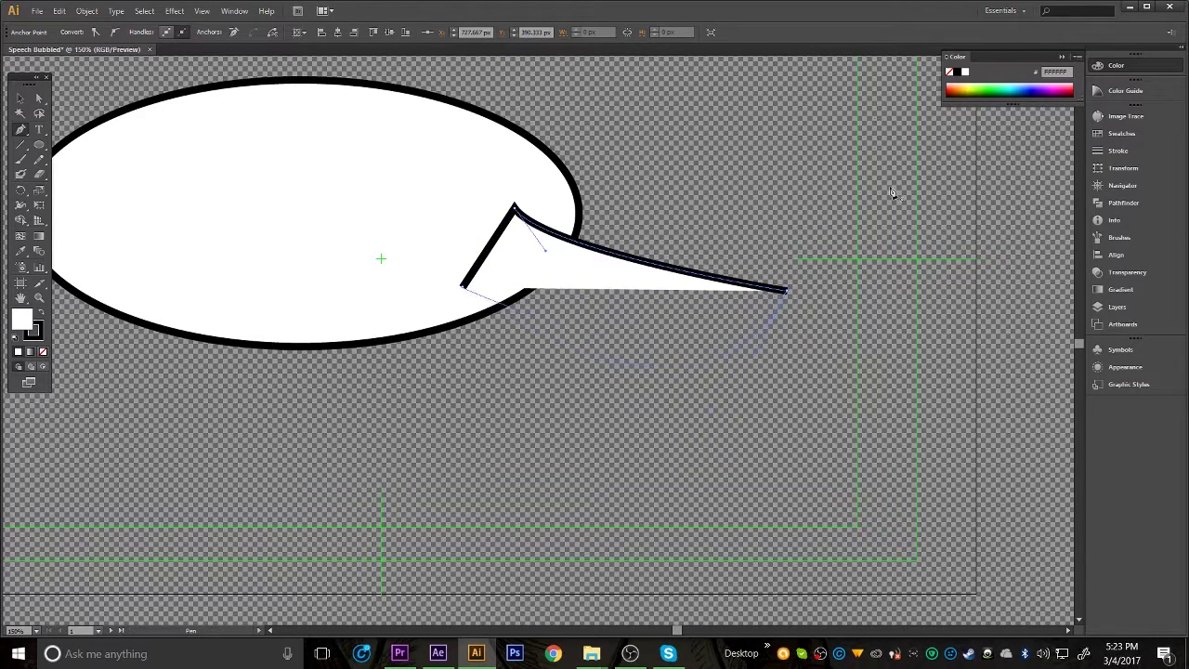
key("ctrl+z")
key("ctrl+z")
key("ctrl+z")
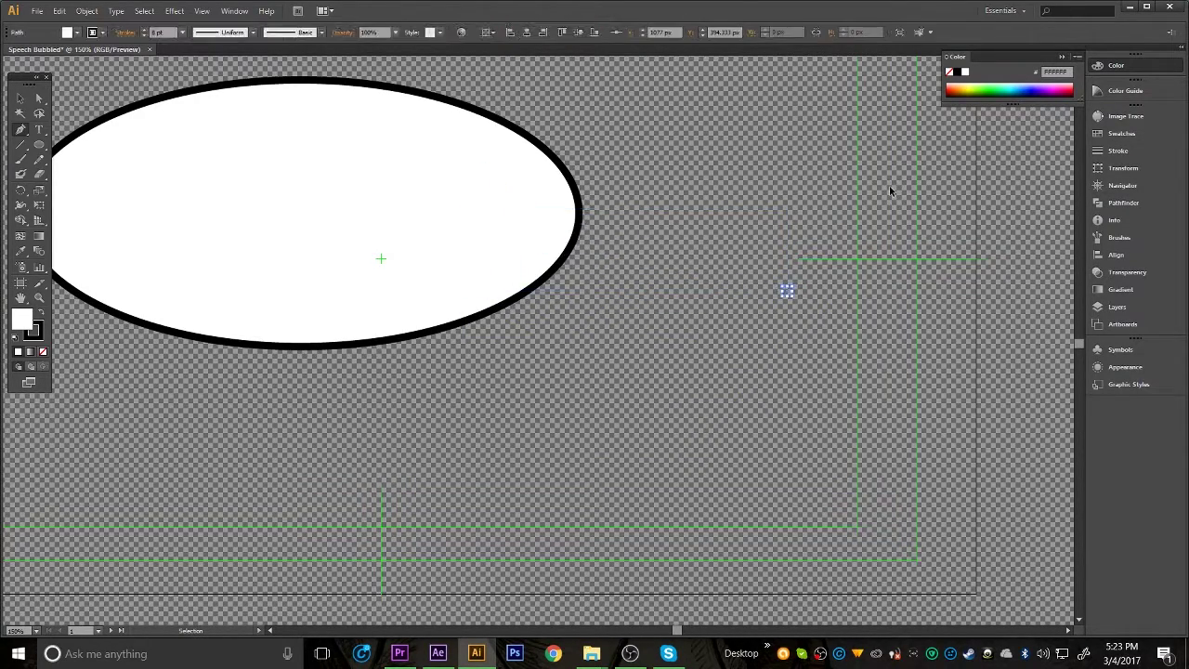
key("ctrl+z")
Draw a pointed speech-bubble tail about 387 x 108 px with two curved Pen segments, running from inside the ellipse's lower-right part out to the right.
left_click(19, 129)
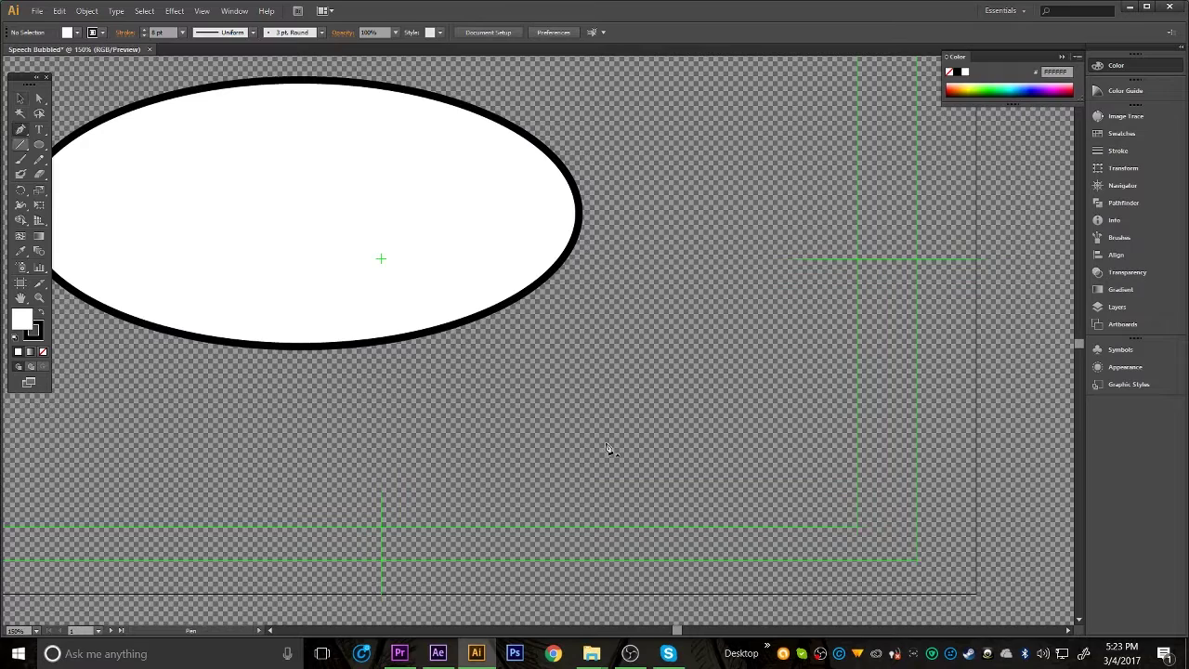
left_click(512, 217)
left_click_drag(773, 303, 847, 294)
left_click(390, 159, "ctrl")
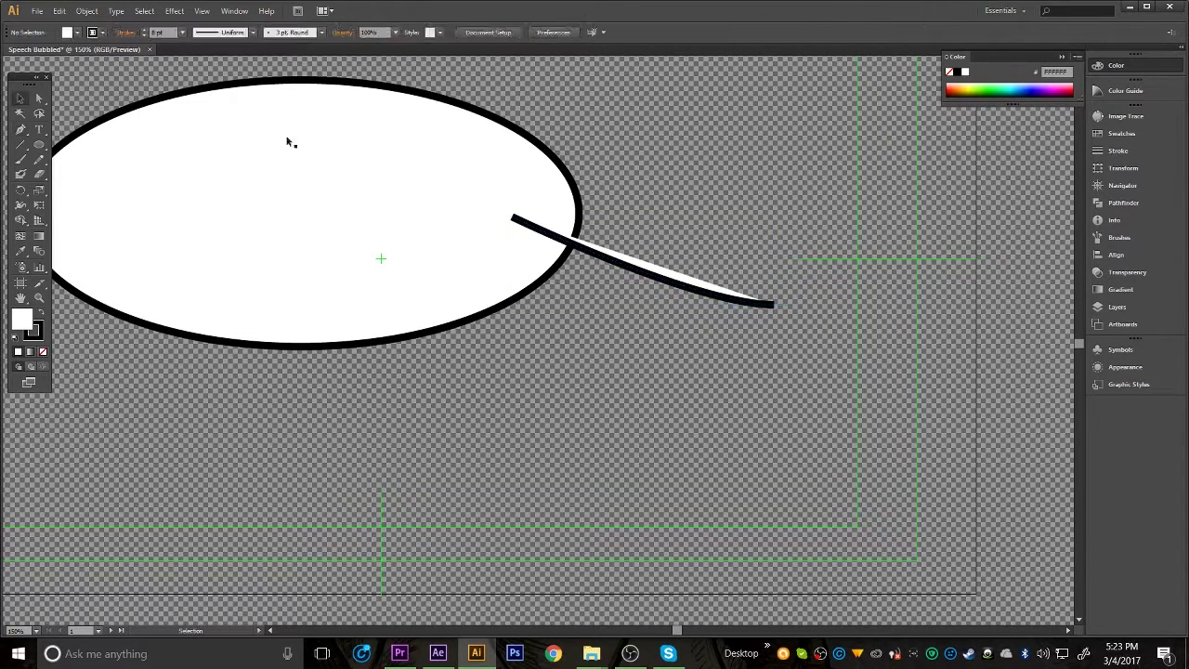
left_click(773, 304)
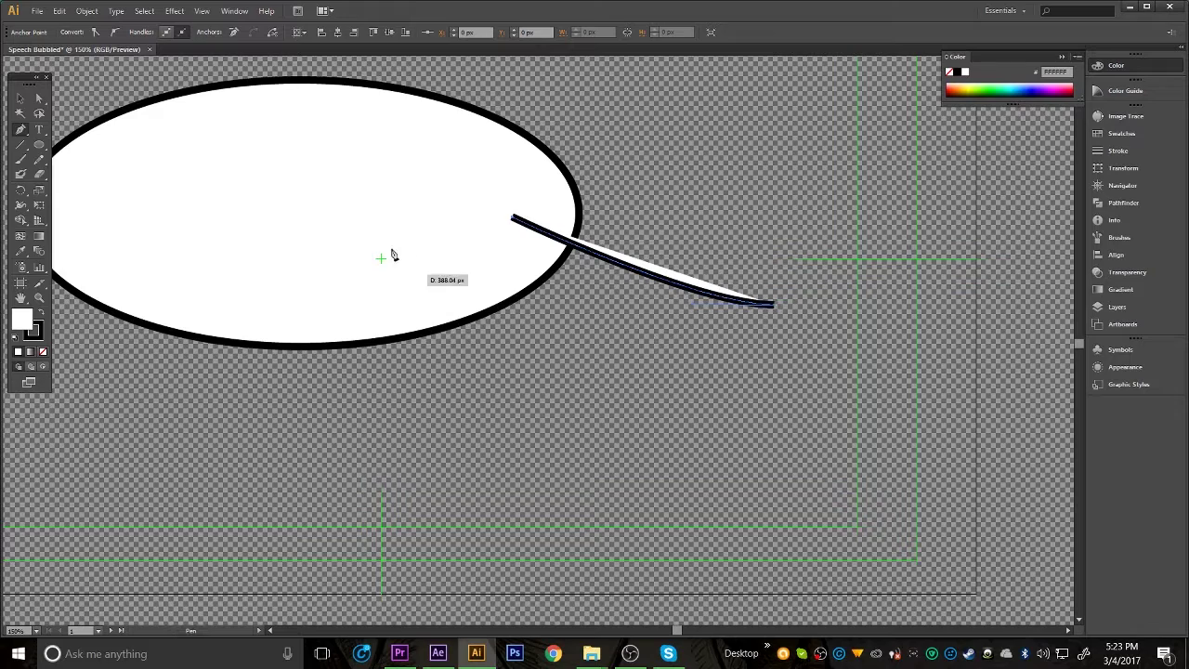
left_click_drag(416, 275, 269, 201)
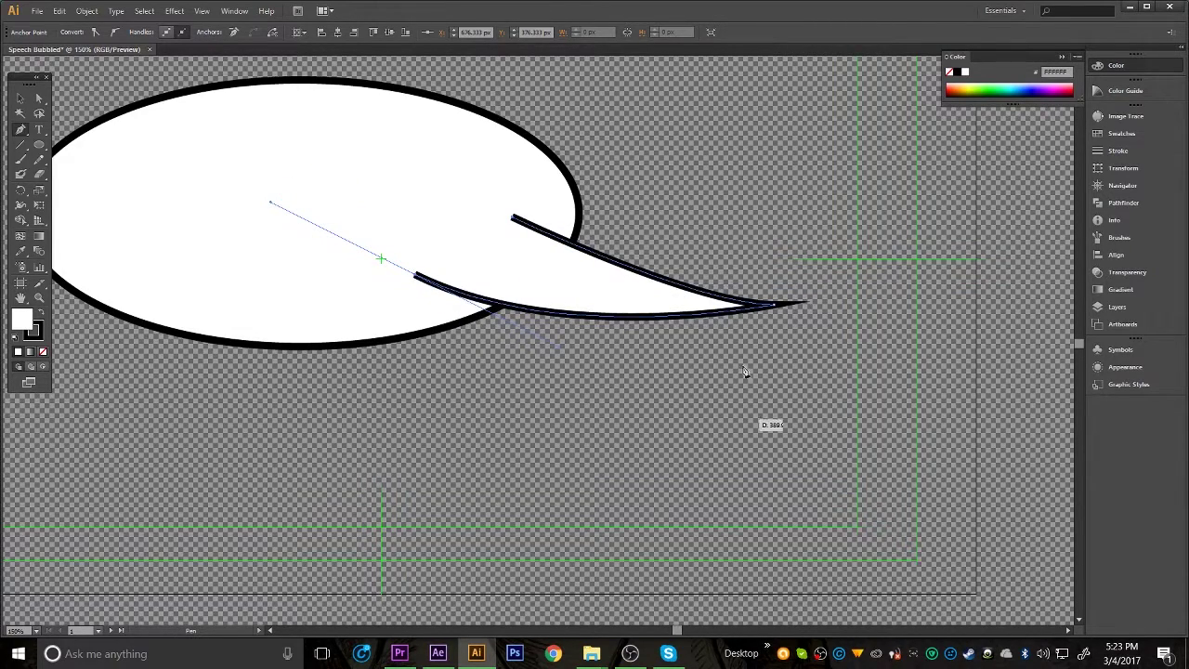
key("v")
left_click(697, 200)
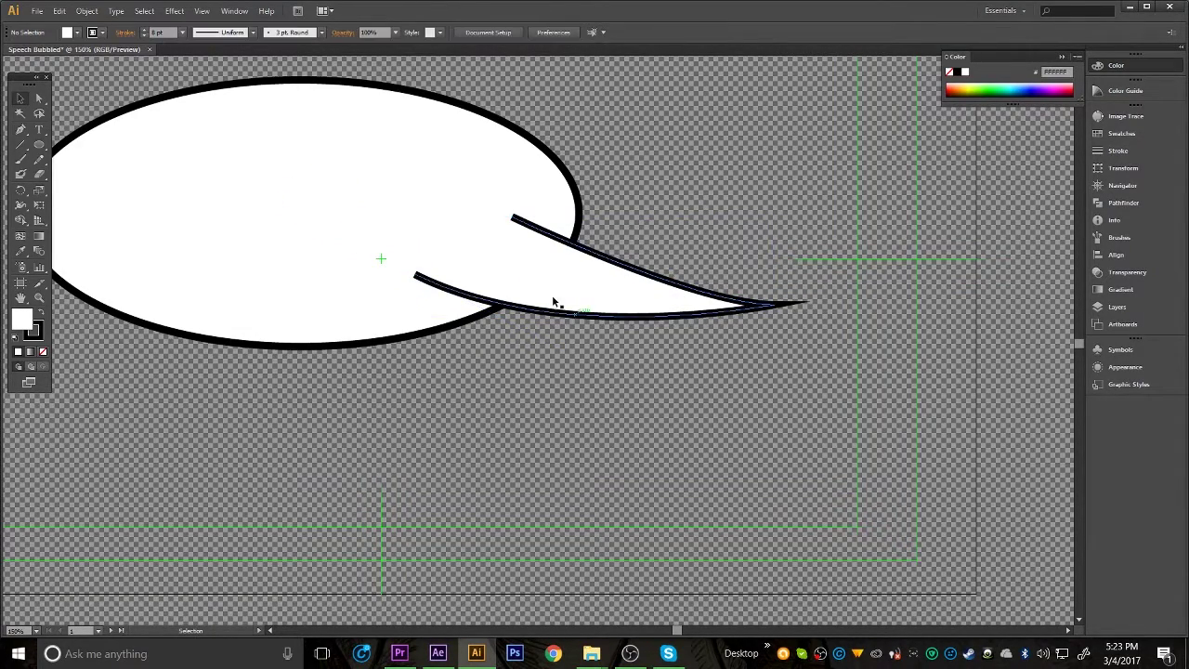
Move the tail's two inner end anchors closer to the ellipse's outline, the lower one down and right and the upper one right.
key("a")
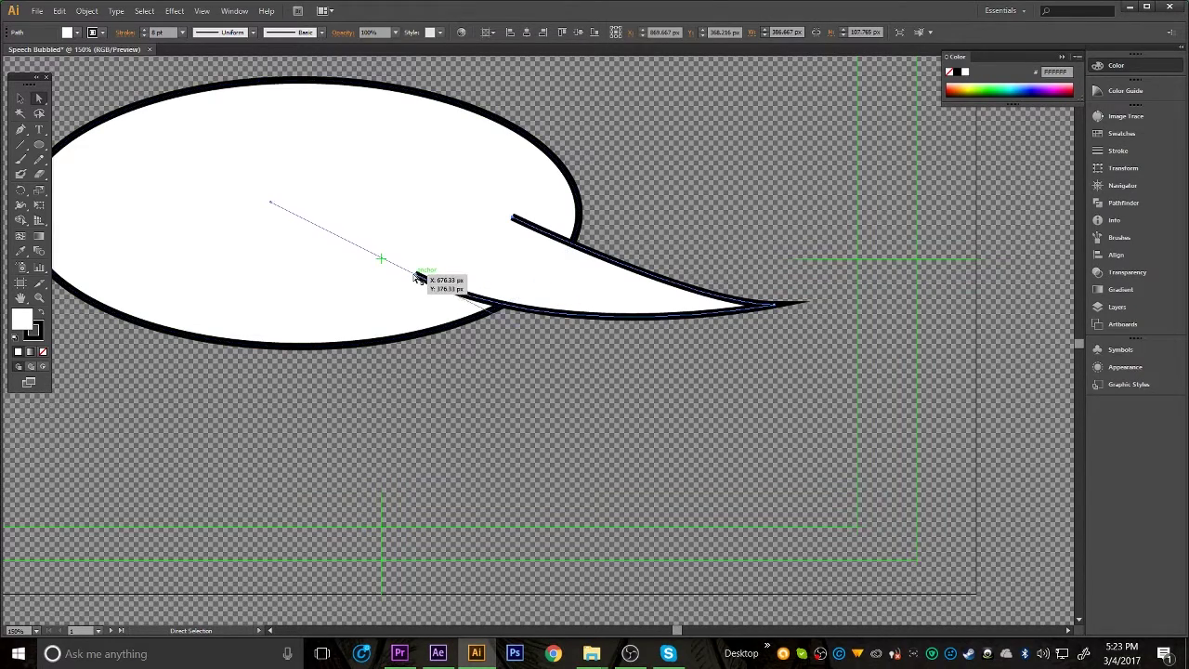
left_click(416, 276)
left_click_drag(416, 274, 431, 306)
left_click_drag(515, 218, 554, 225)
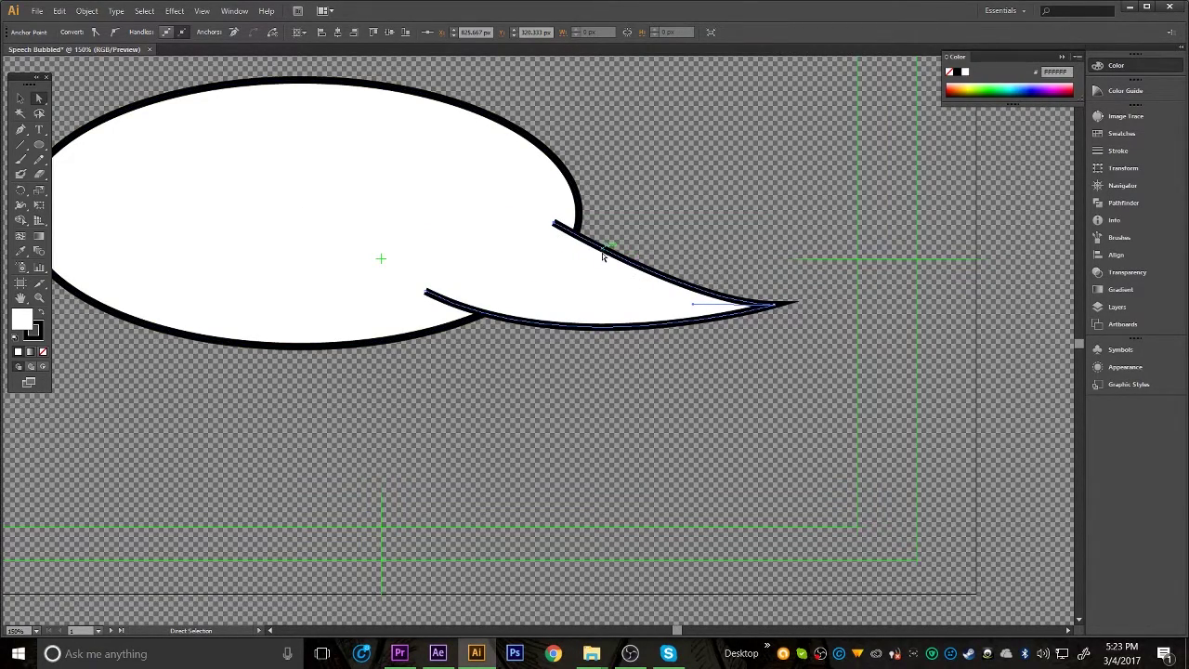
Add an anchor point midway along the tail's upper edge and pull it down and left so the edge curves inward.
left_click(20, 132)
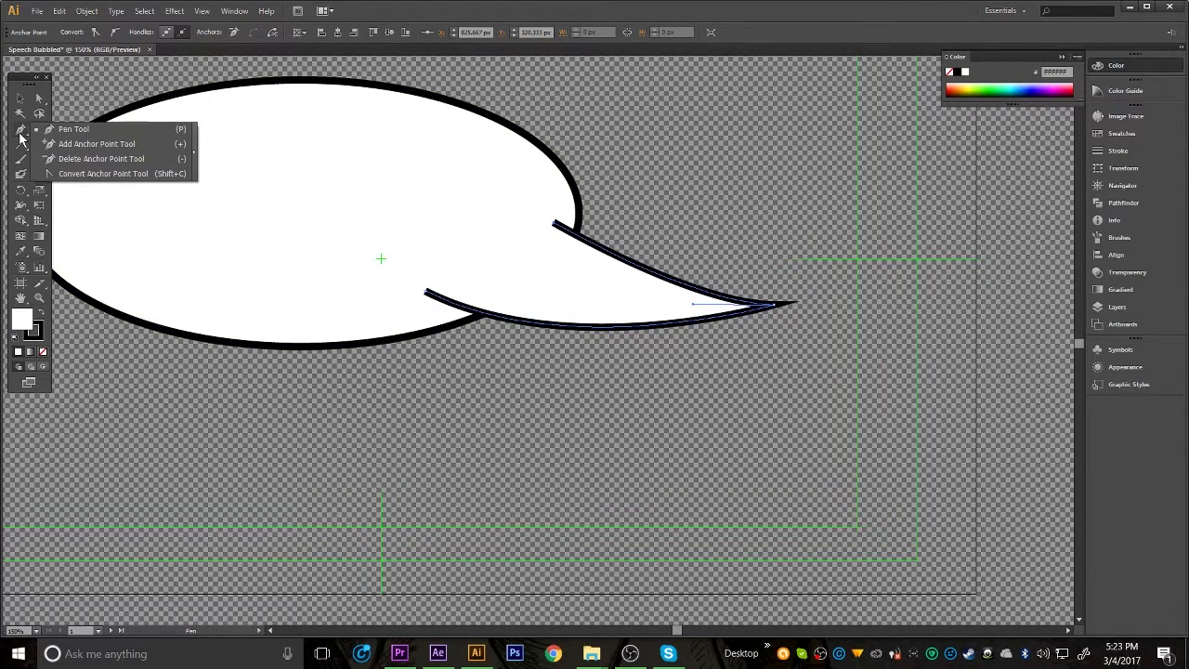
left_click(75, 146)
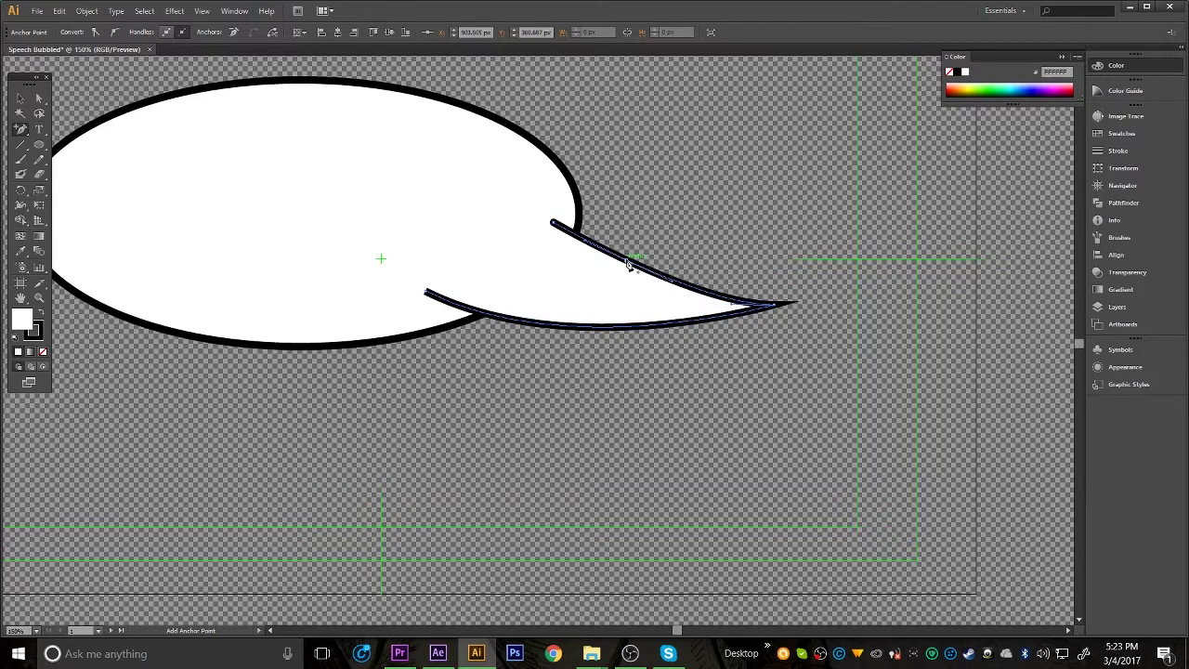
key("z")
left_click(630, 265)
left_click(553, 386)
key("a")
left_click_drag(600, 306, 611, 279)
key("ctrl+z")
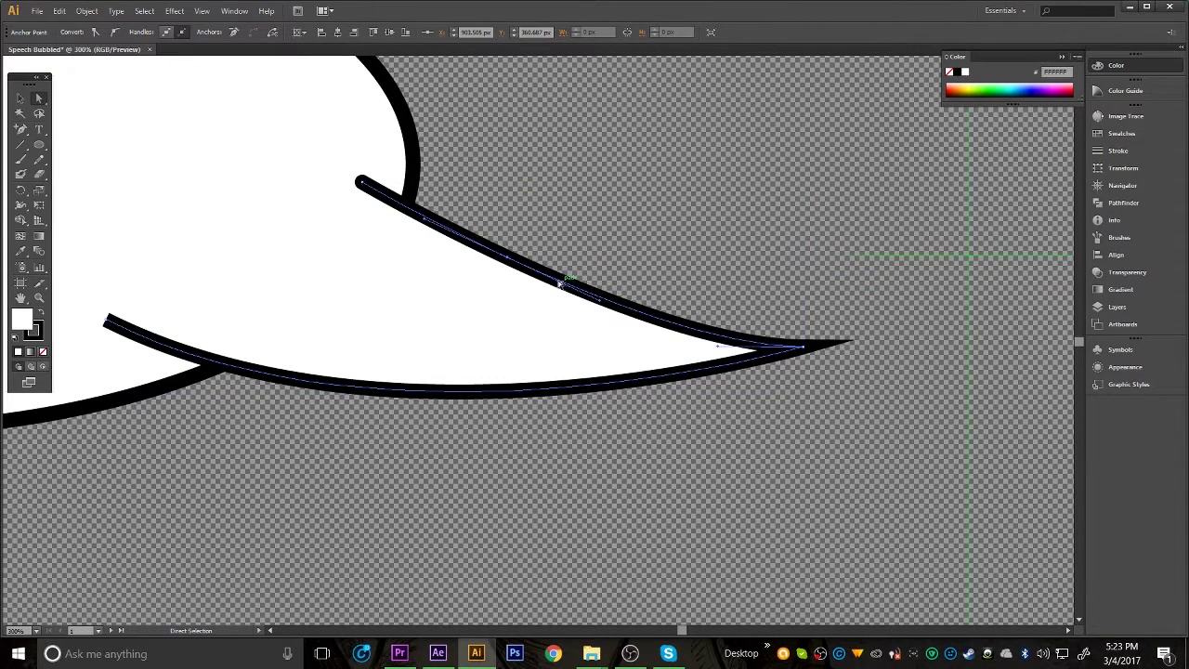
left_click_drag(512, 263, 460, 321)
key("z")
left_click(486, 271, "alt")
left_click(486, 273, "alt")
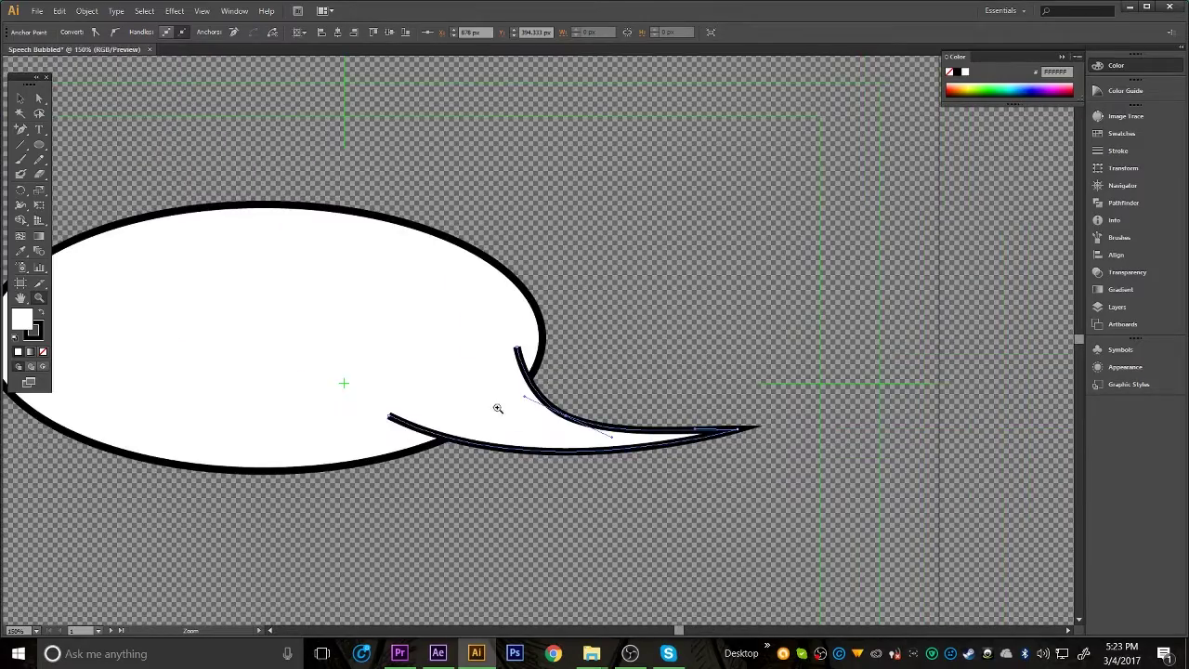
left_click(474, 389, "alt")
left_click(474, 420)
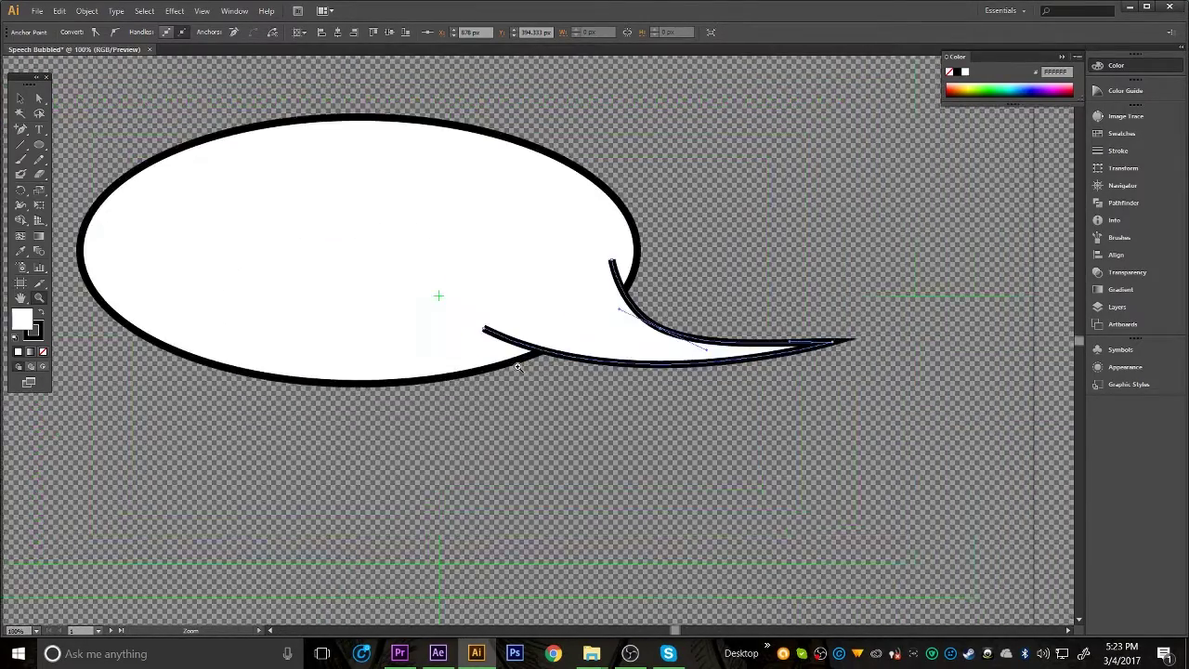
Unite the ellipse and its tail into one shape with Pathfinder and move the merged bubble up about 34 px.
key("v")
left_click(711, 184)
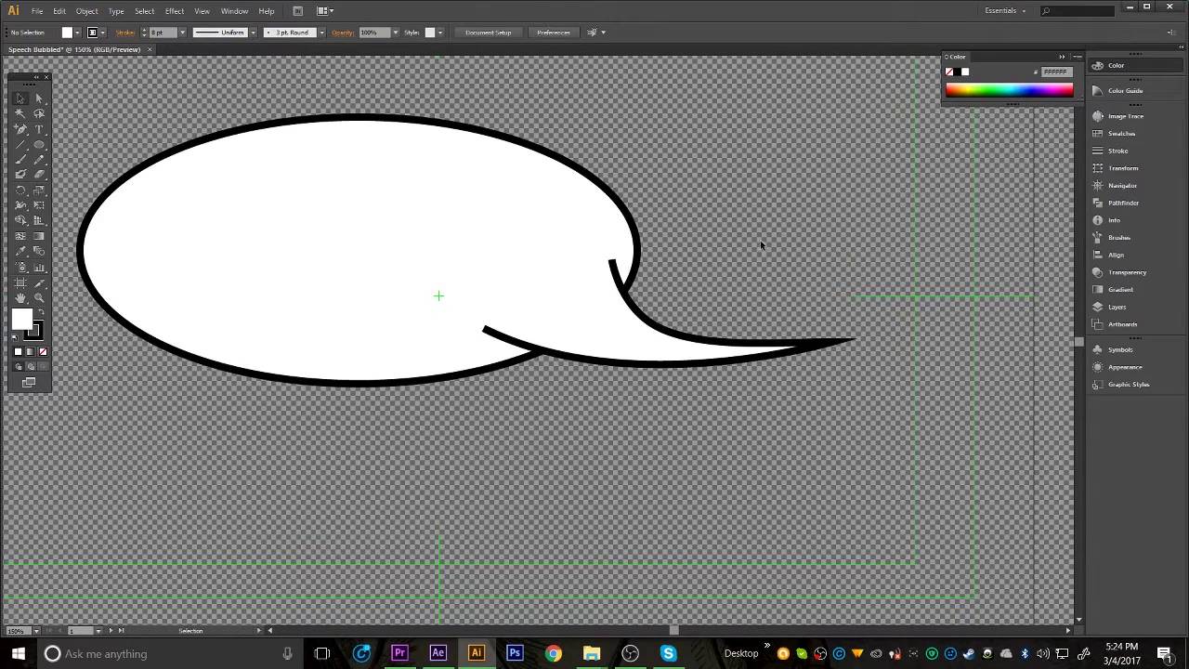
left_click_drag(818, 123, 312, 342)
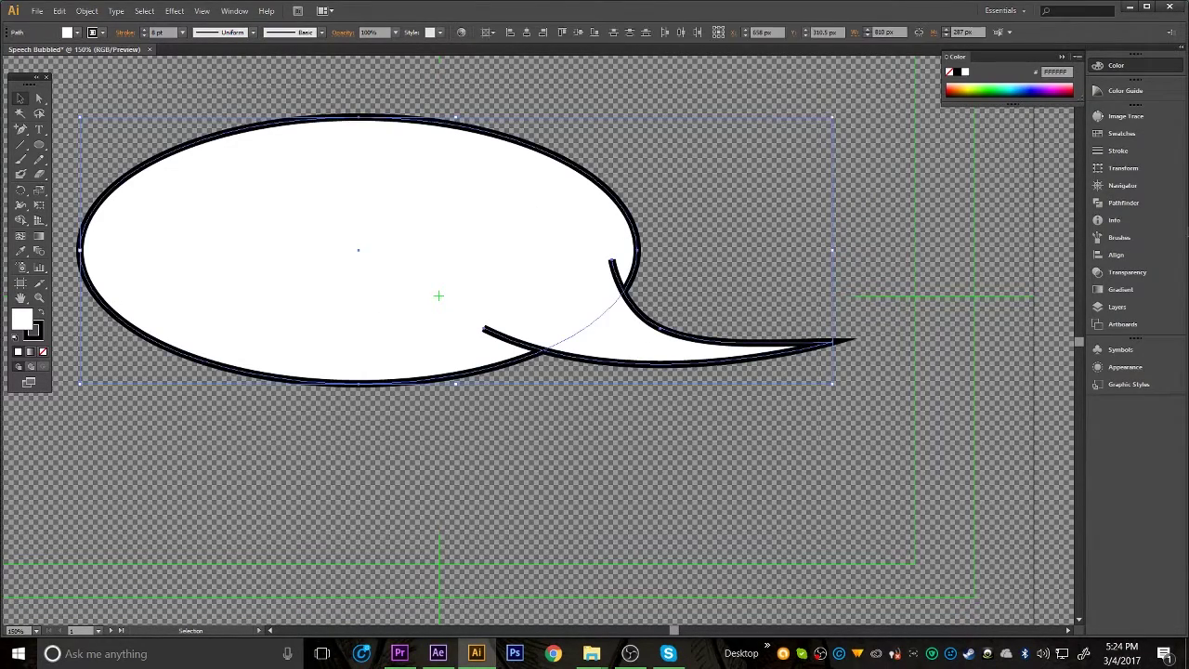
left_click(1126, 204)
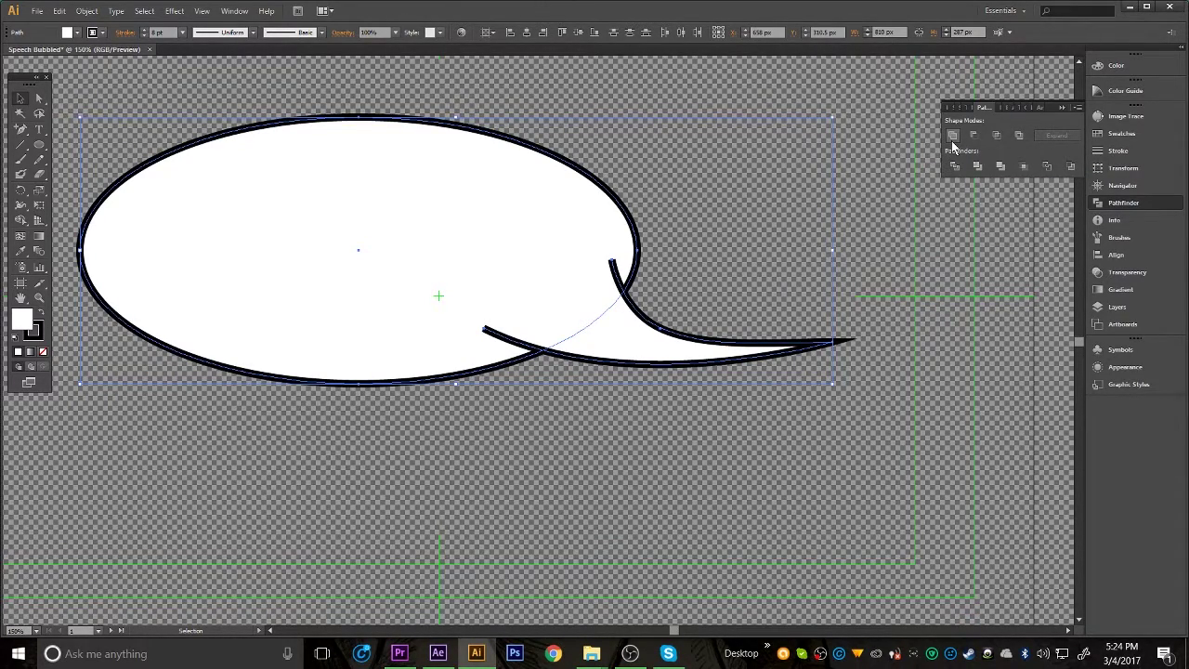
left_click(952, 140)
left_click(703, 220)
left_click(568, 351)
left_click_drag(579, 319, 594, 297)
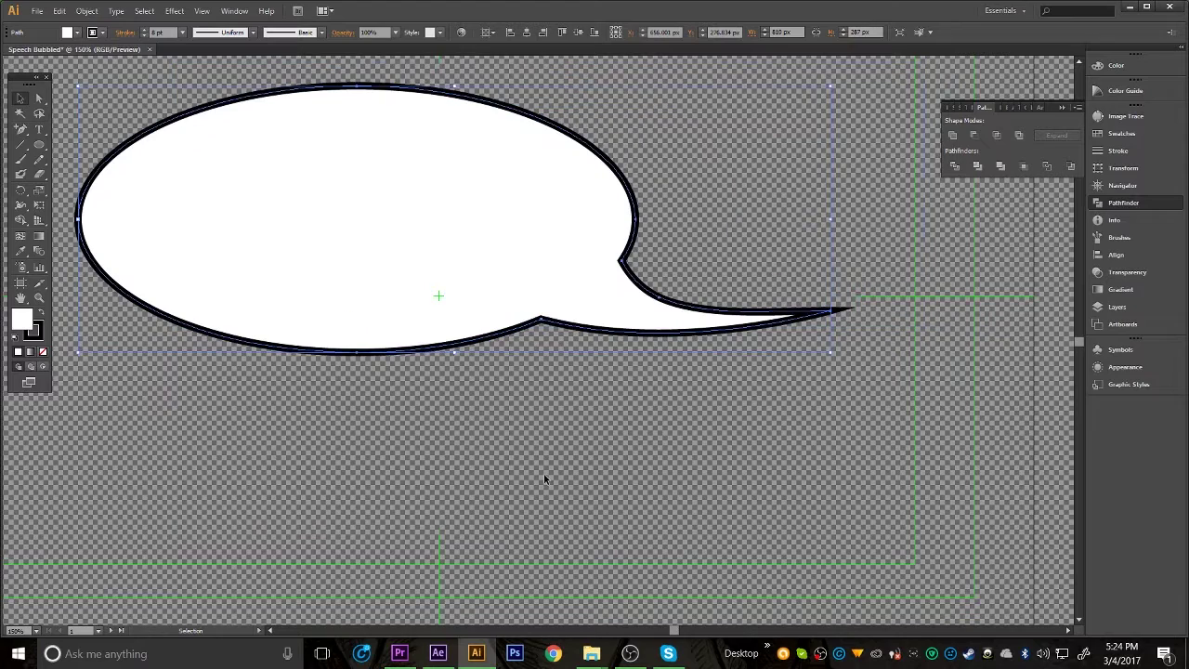
left_click(543, 473)
key("a")
left_click_drag(627, 264, 688, 256)
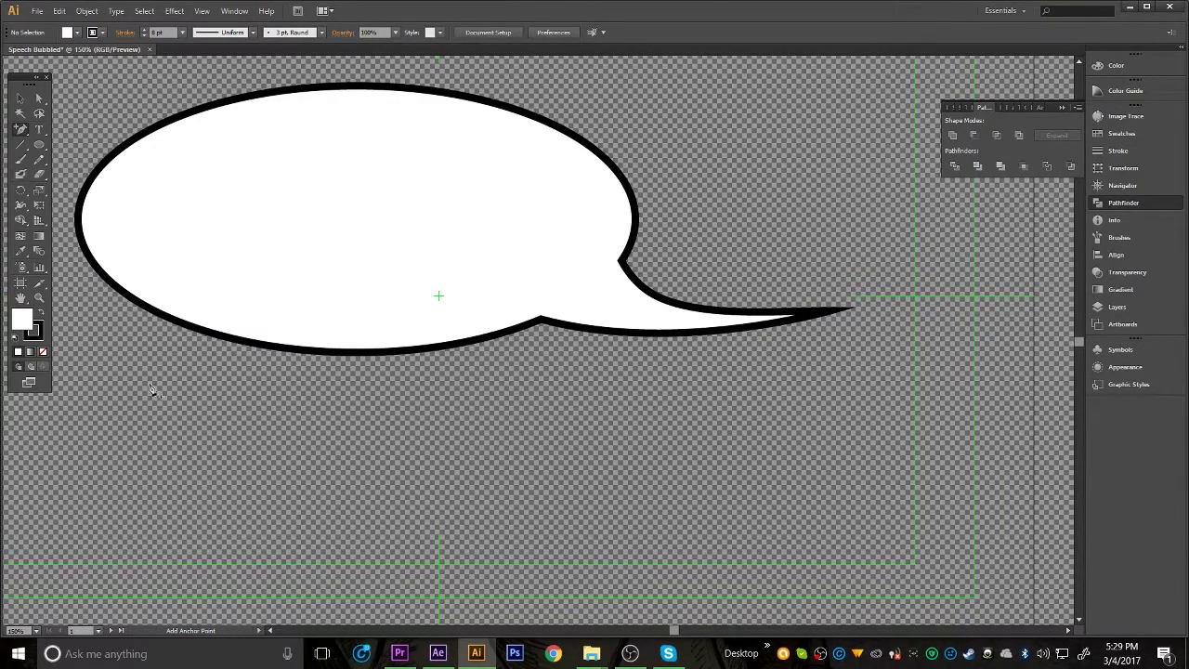
Add the text "This is a Himookim Tutorial" and enlarge it to about 47 pt so it spans the speech bubble's width.
left_click(41, 130)
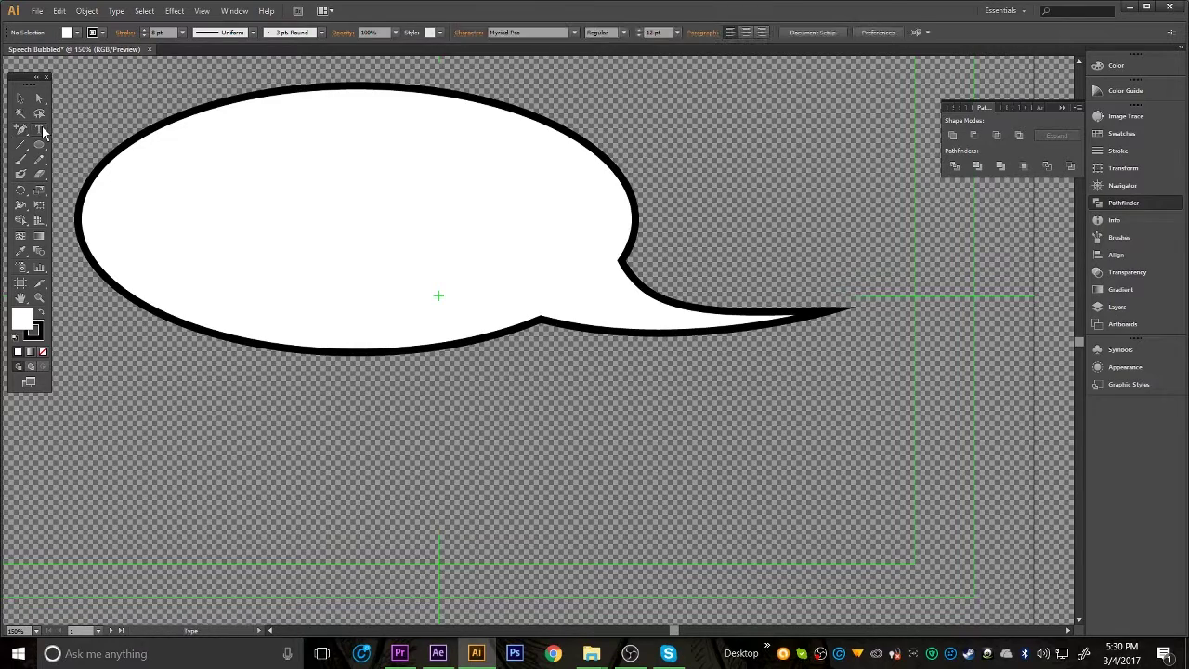
left_click(216, 173)
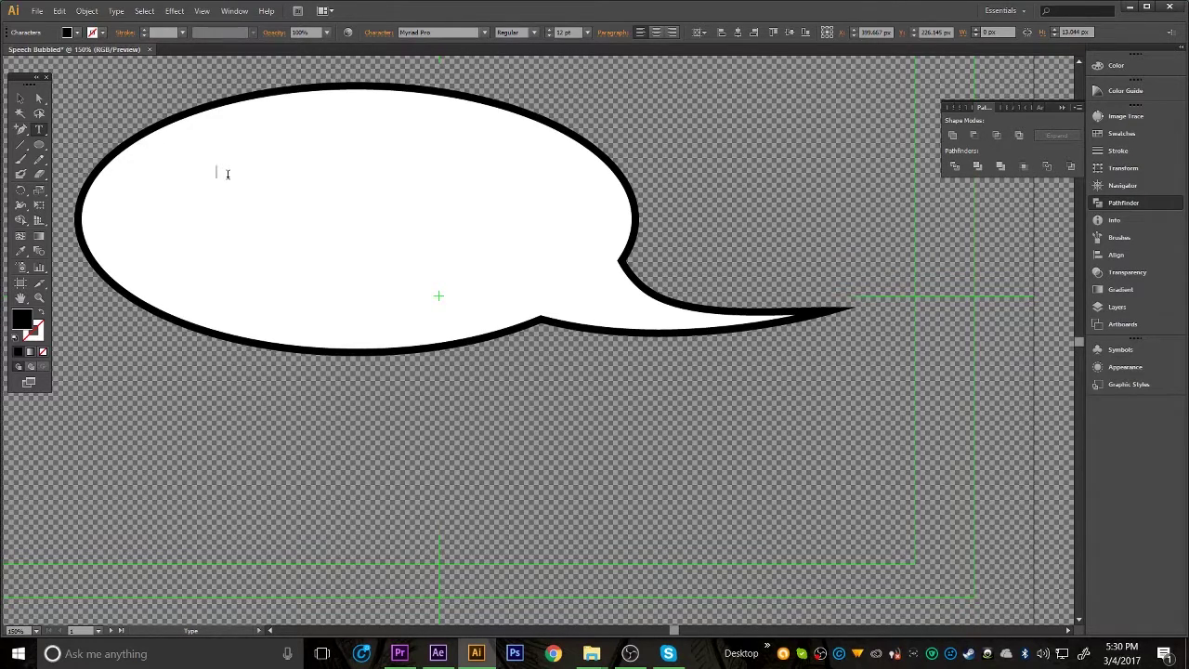
type("This is a Himookim Tutorial")
left_click(20, 97)
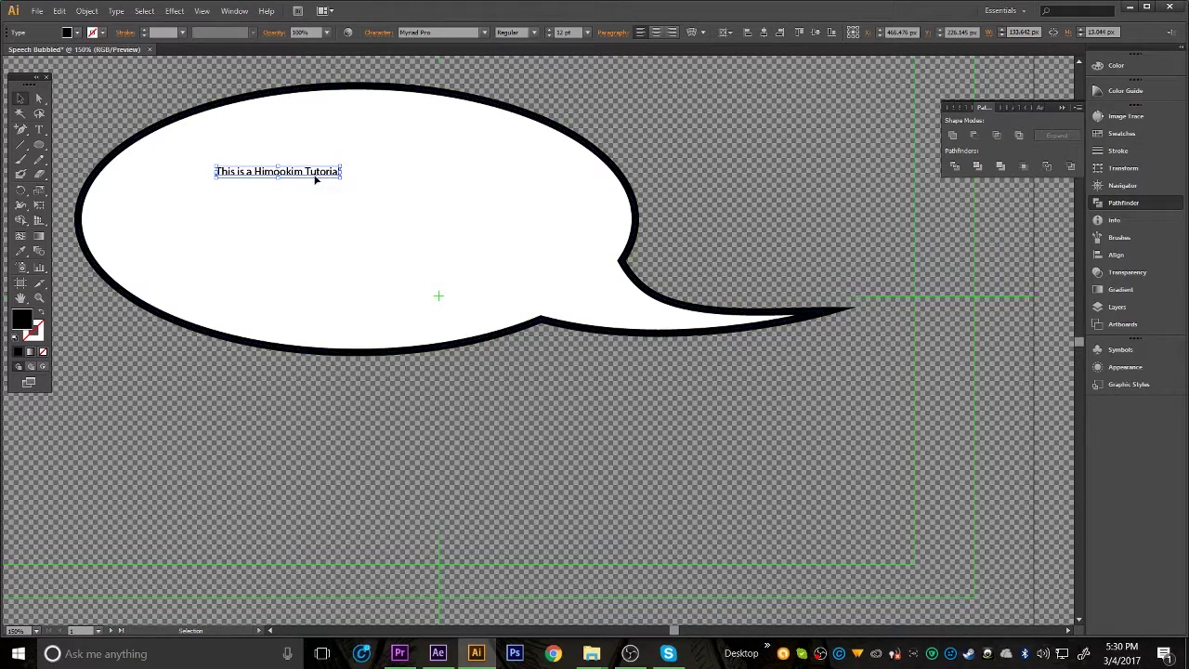
left_click_drag(341, 165, 704, 122)
left_click_drag(560, 160, 448, 214)
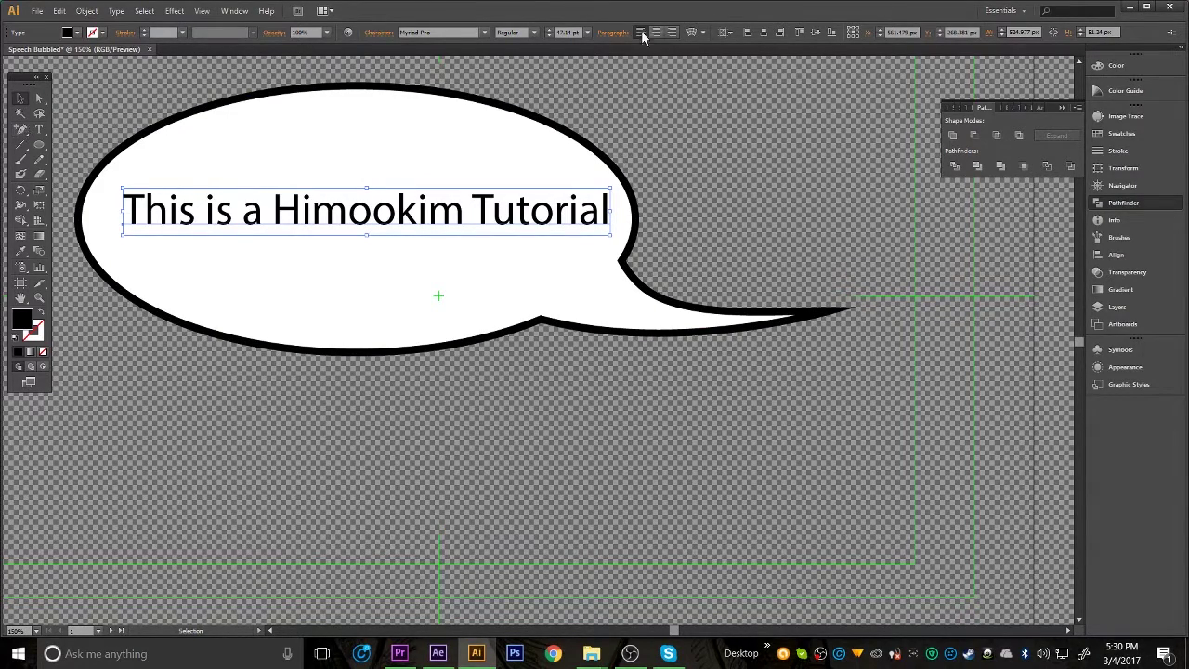
Try the BadaBoom BB font on the bubble text.
left_click(484, 32)
left_click_drag(534, 275, 520, 83)
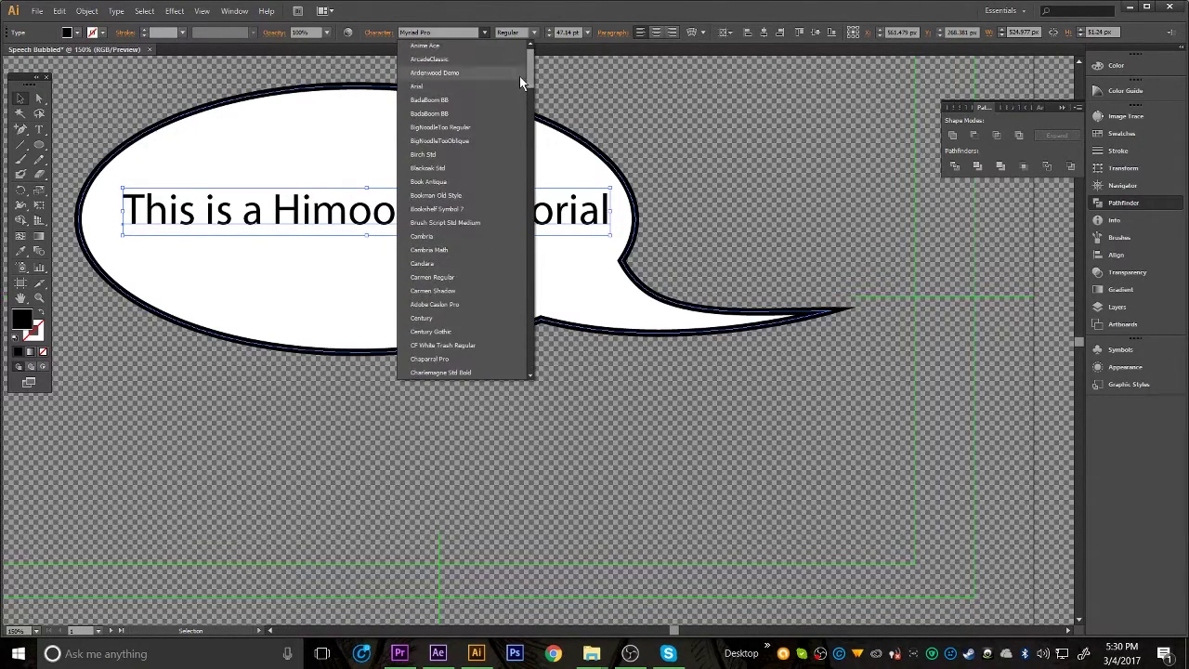
left_click(468, 99)
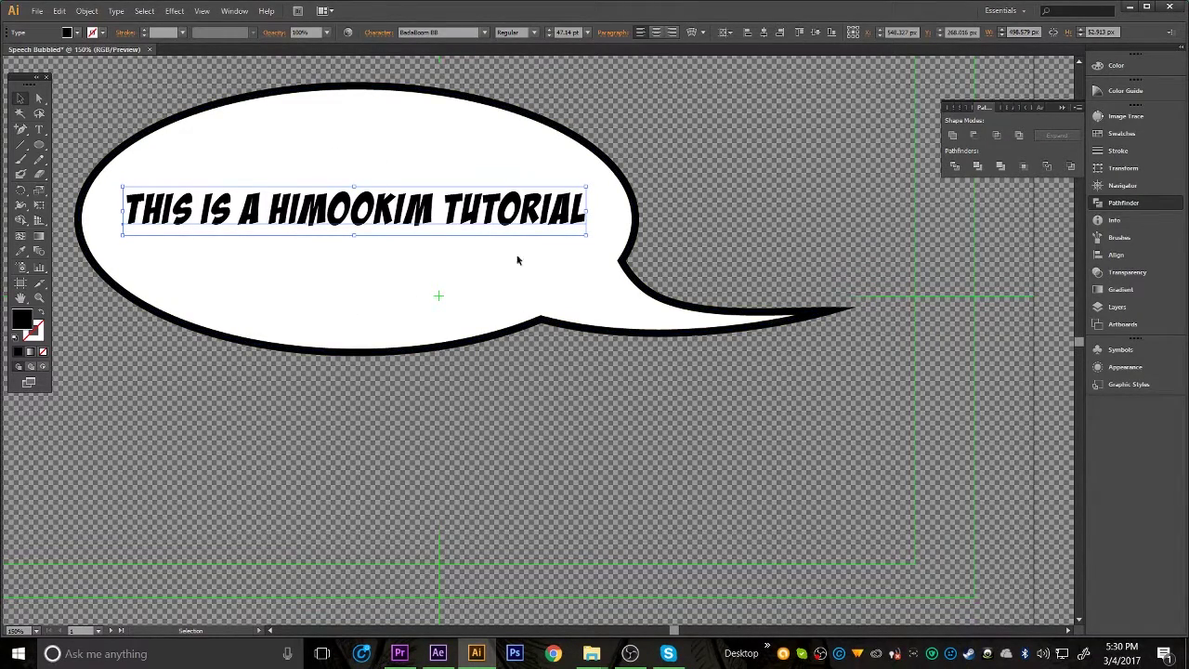
Set the bubble text's font to Anime Ace.
left_click(482, 32)
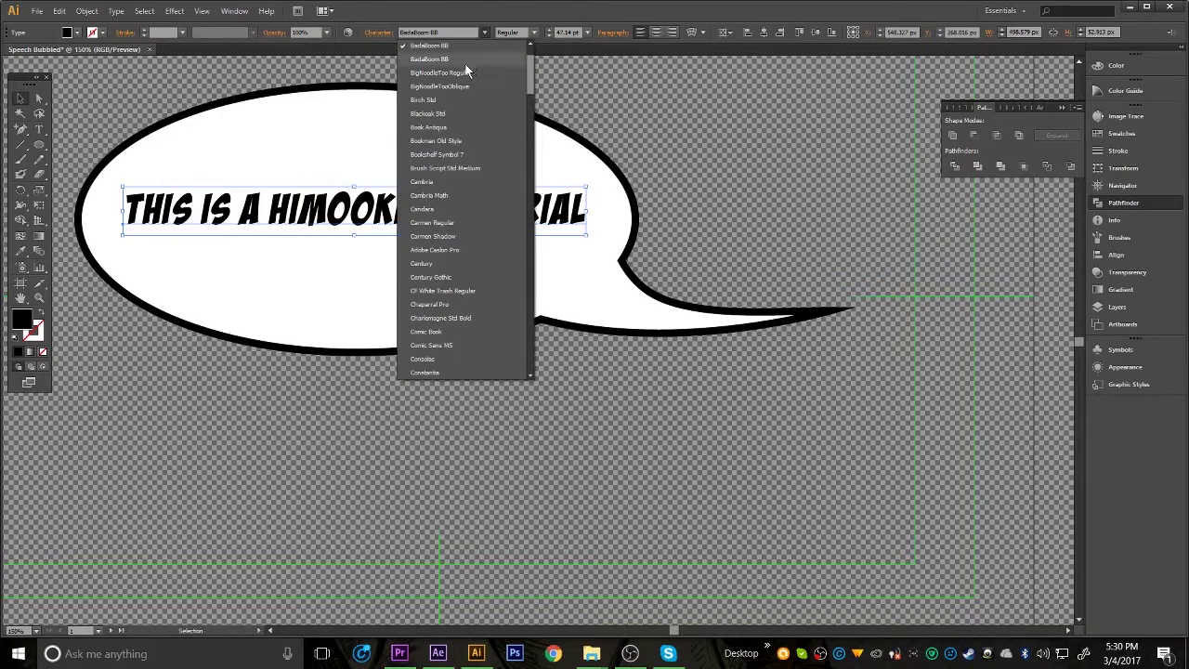
scroll(446, 56, "up", 2)
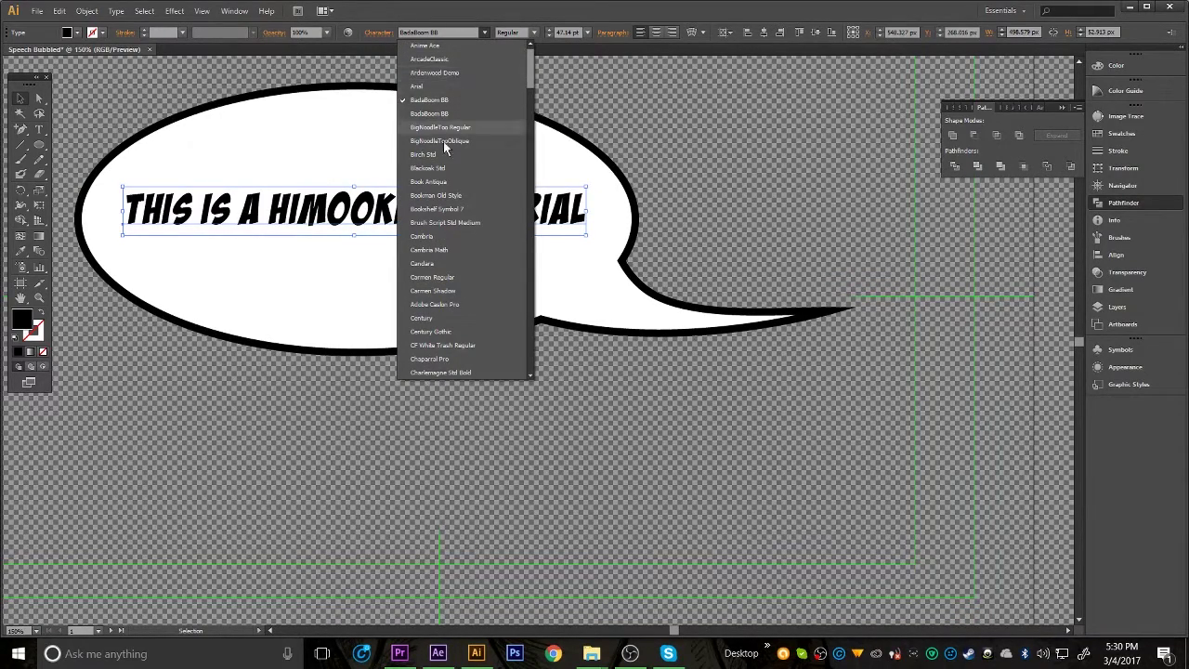
left_click(440, 48)
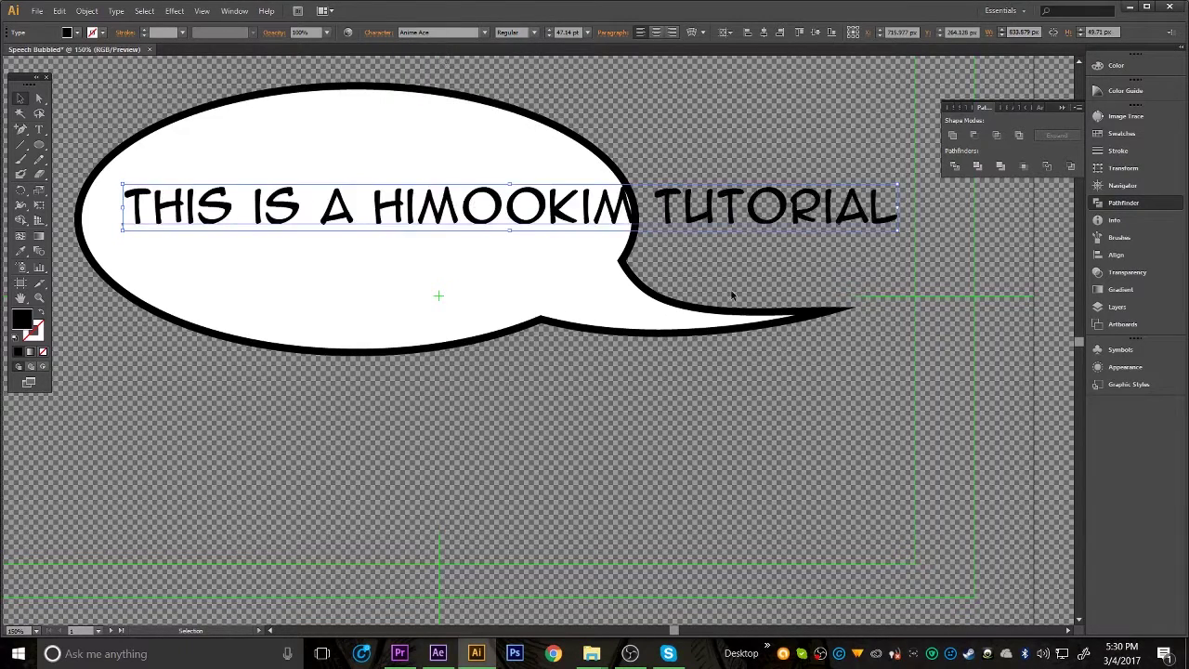
Break the text before "Tutorial" onto a second line and centre that word under the first line with leading spaces.
left_click(39, 129)
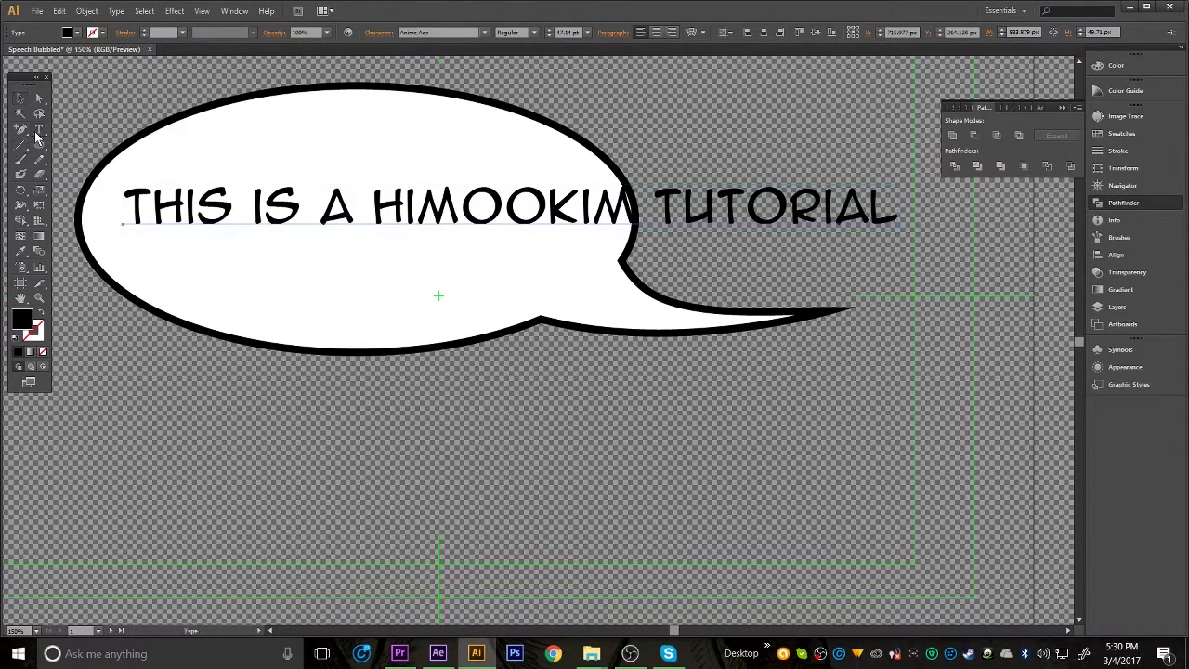
left_click(636, 205)
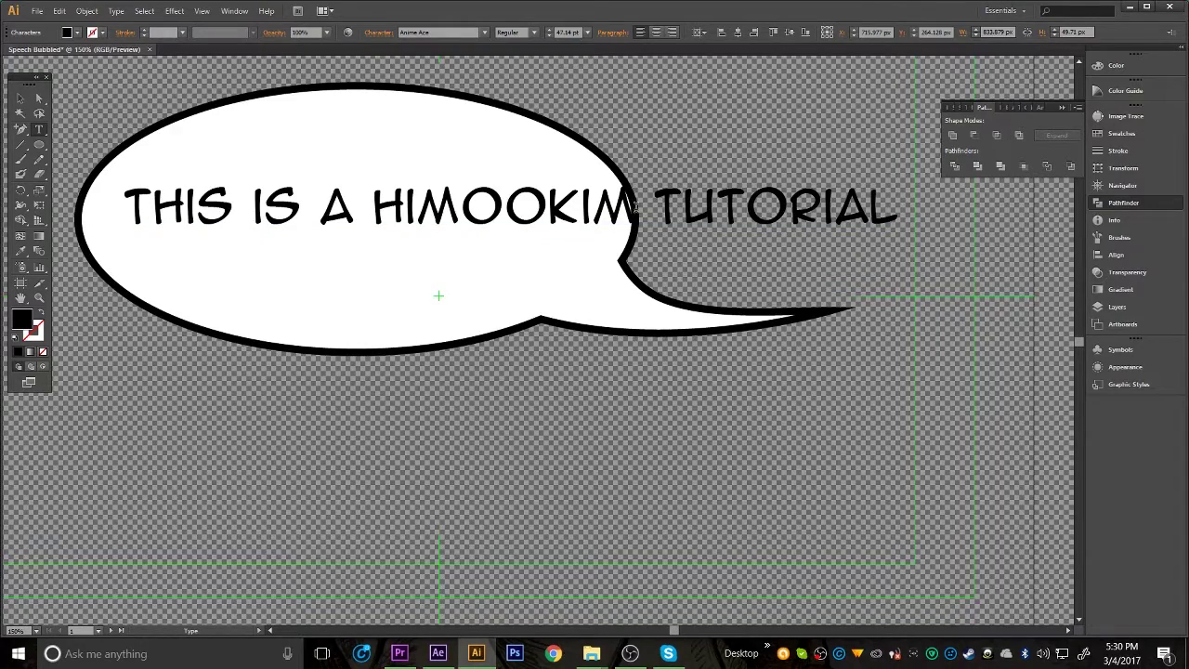
key("Return")
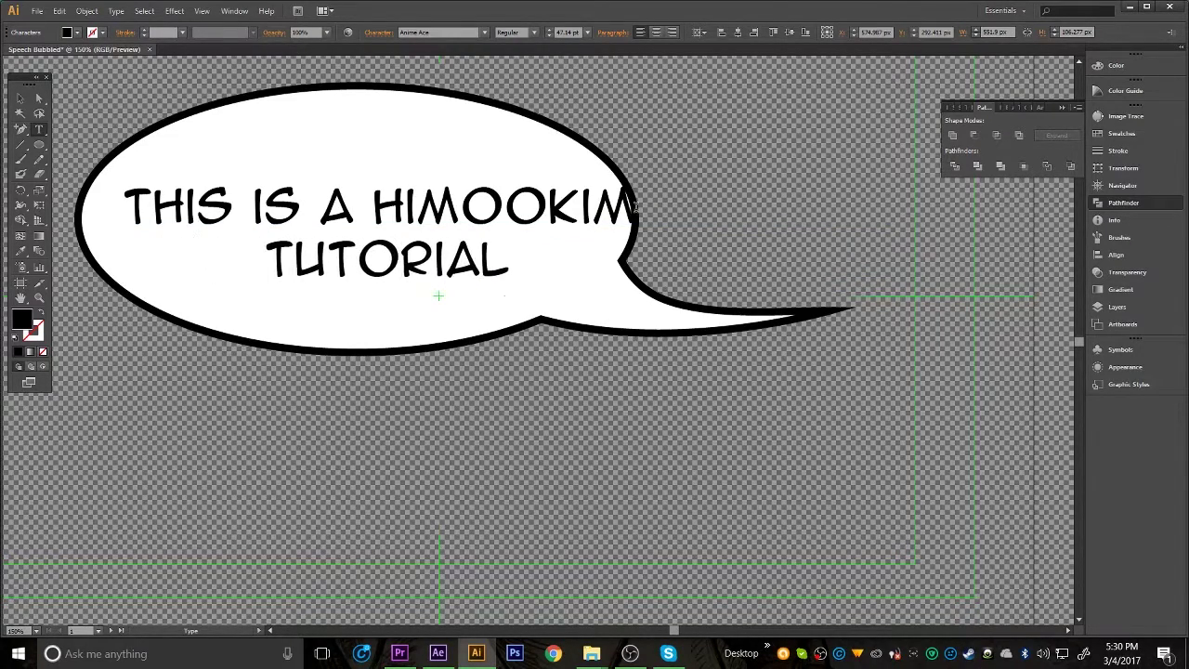
key("BackSpace")
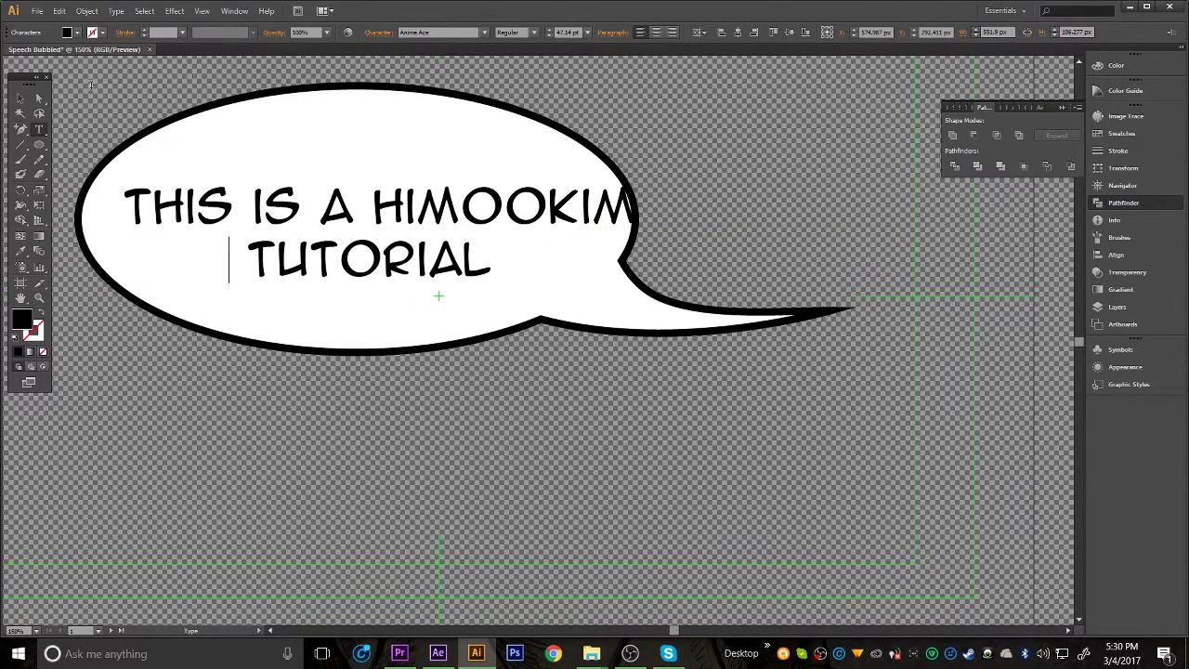
Move the two-line text slightly up and left so it sits centred inside the speech bubble.
left_click(20, 98)
left_click(360, 235)
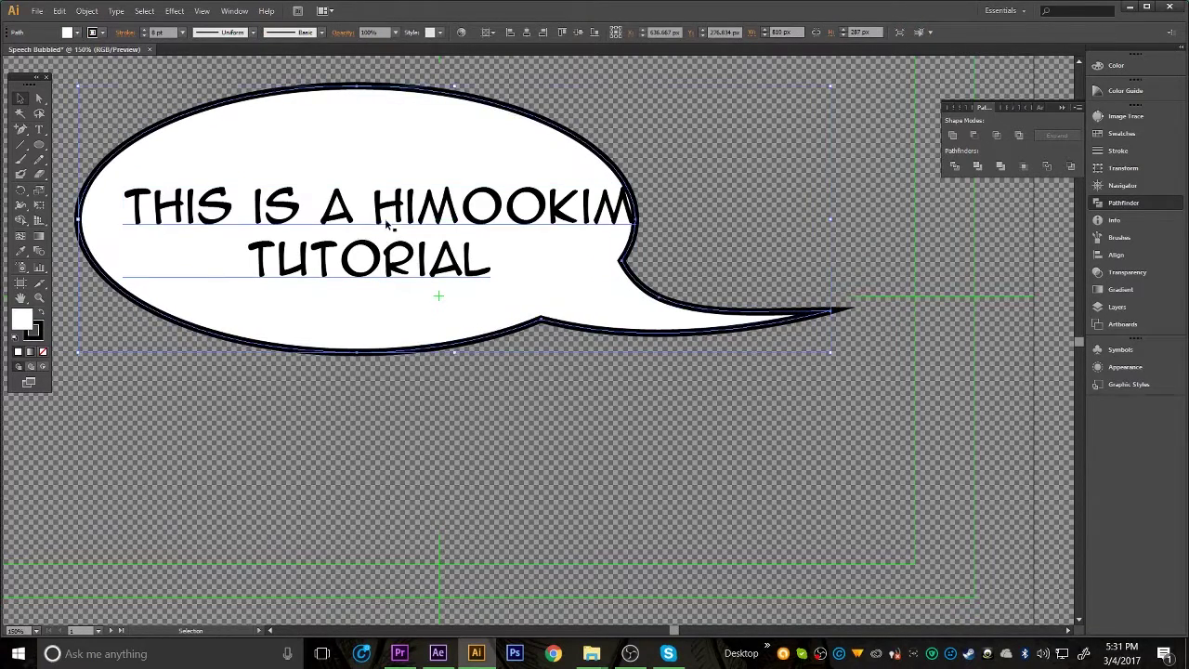
left_click(445, 218)
left_click_drag(445, 217, 416, 206)
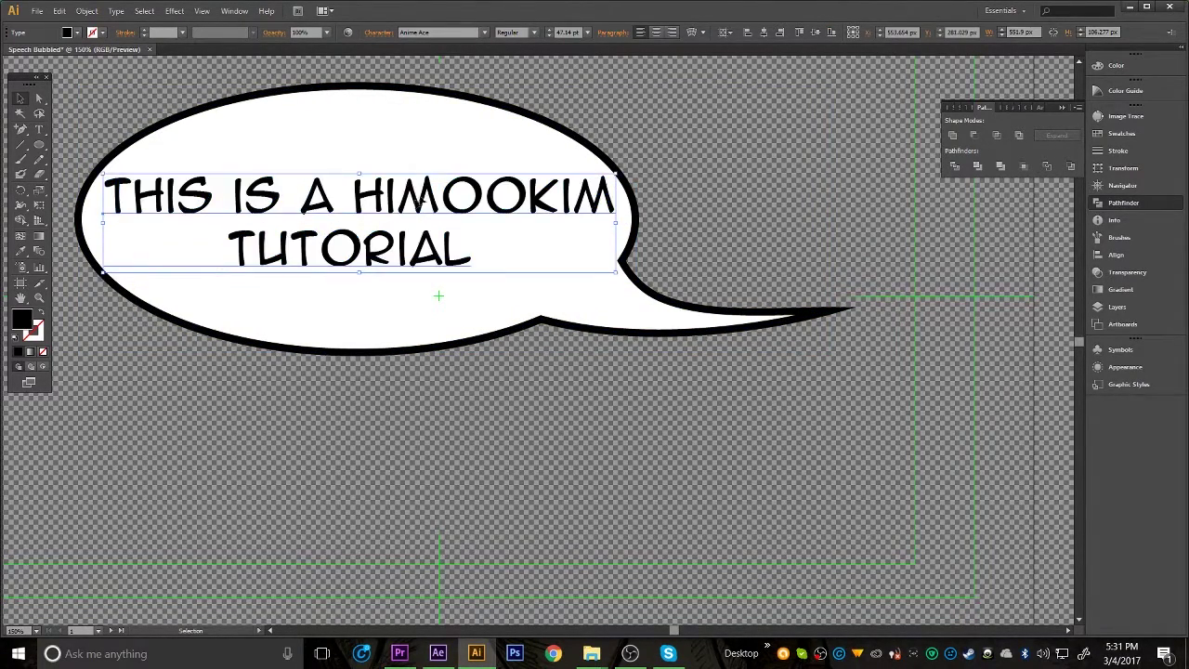
left_click(810, 154)
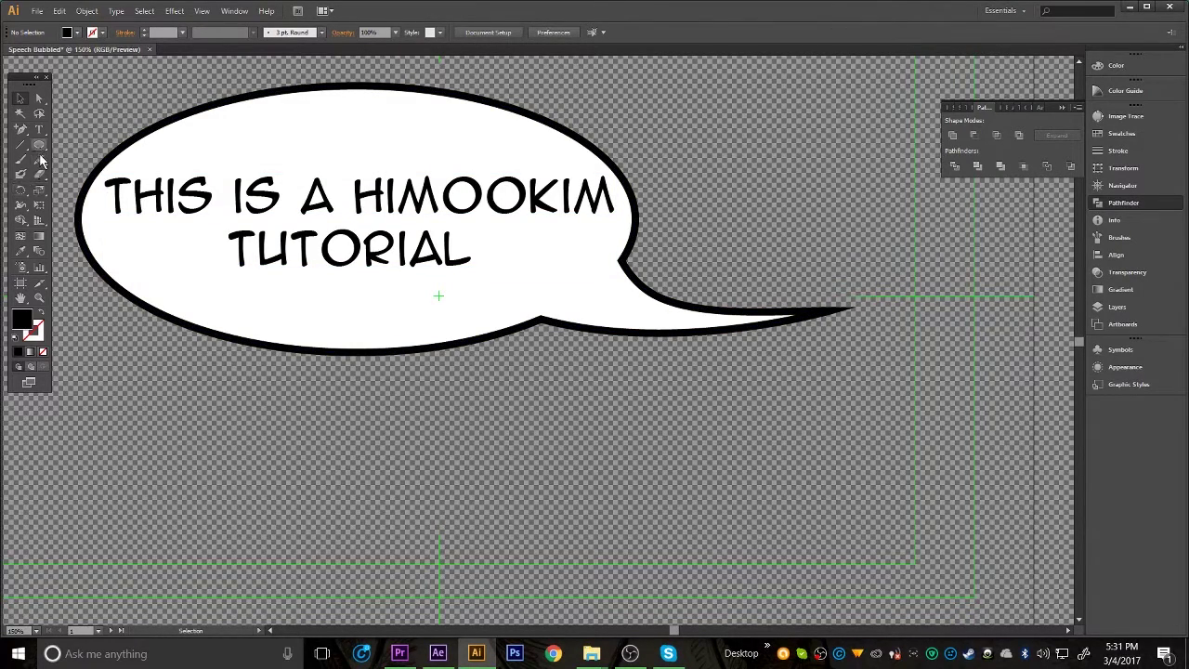
Add a period after "Tutorial" in the bubble text.
left_click(39, 129)
left_click(470, 248)
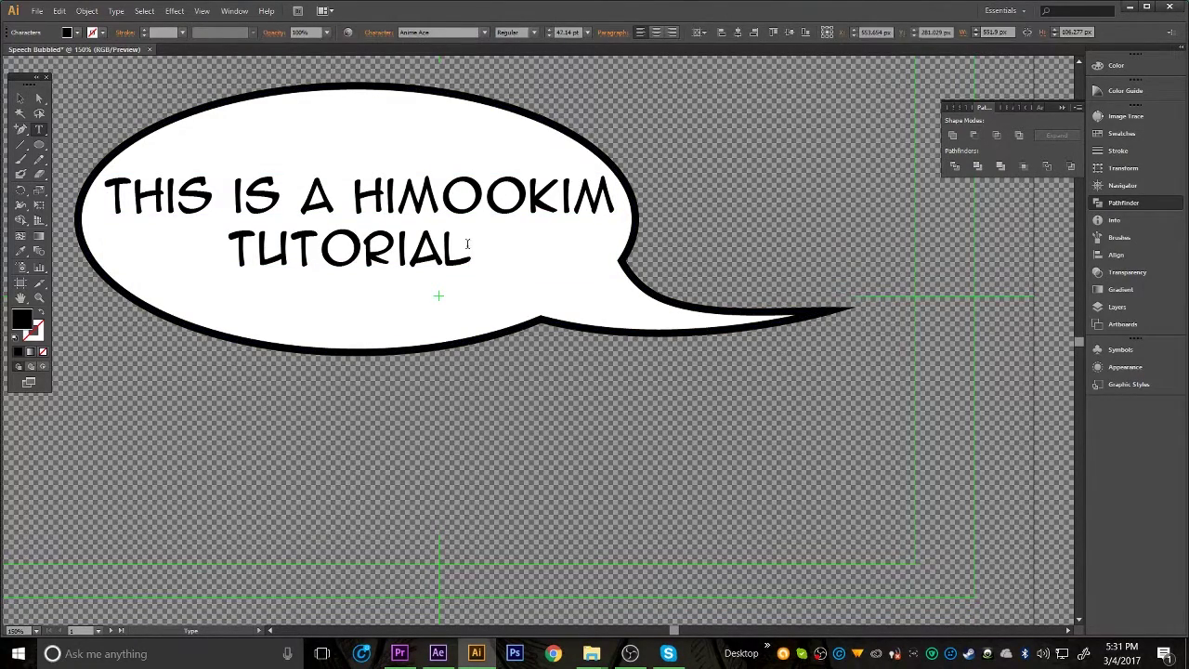
key("Escape")
left_click(636, 118)
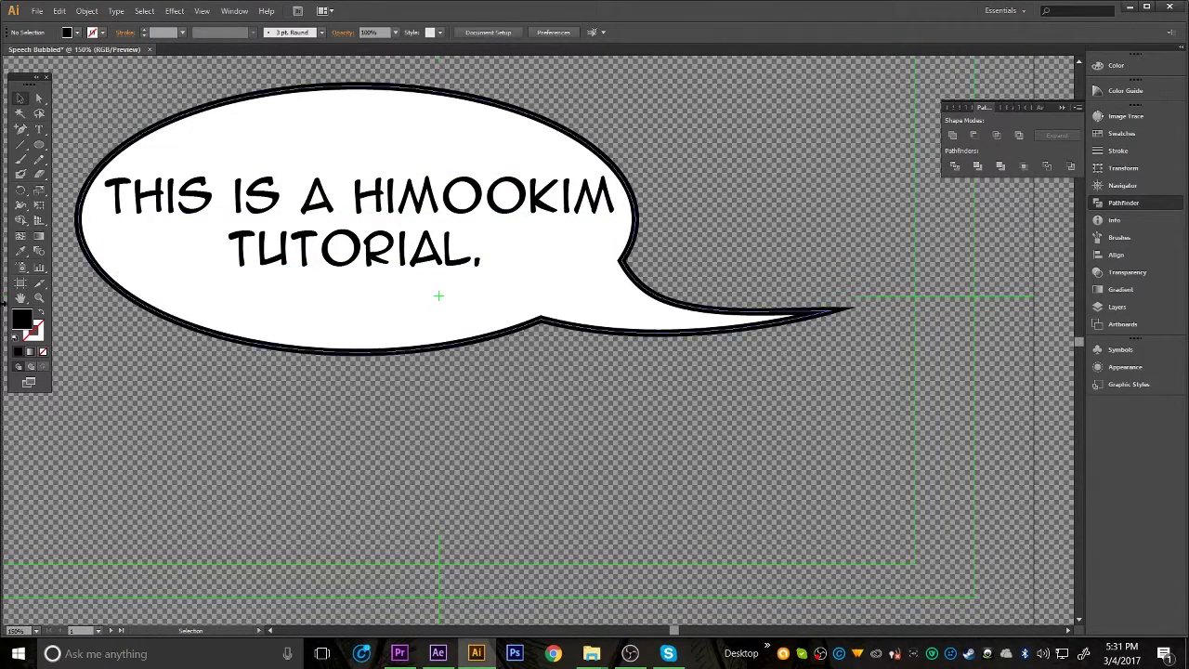
Group the speech bubble and its text into one object.
key("z")
left_click(310, 229, "alt")
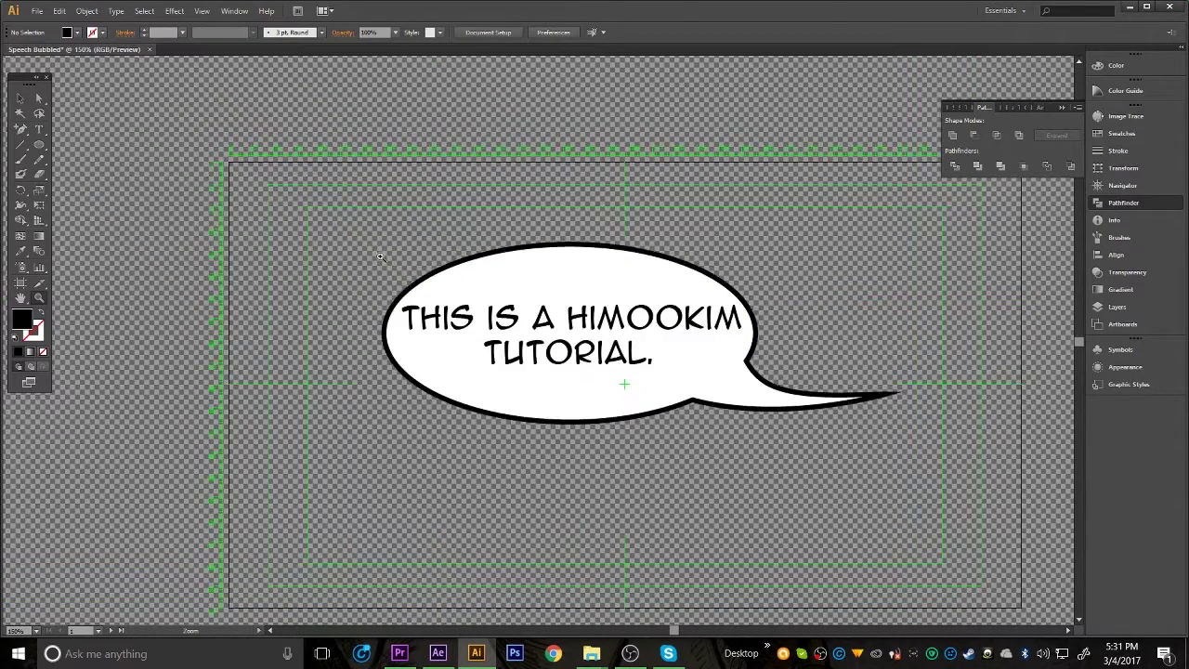
key("v")
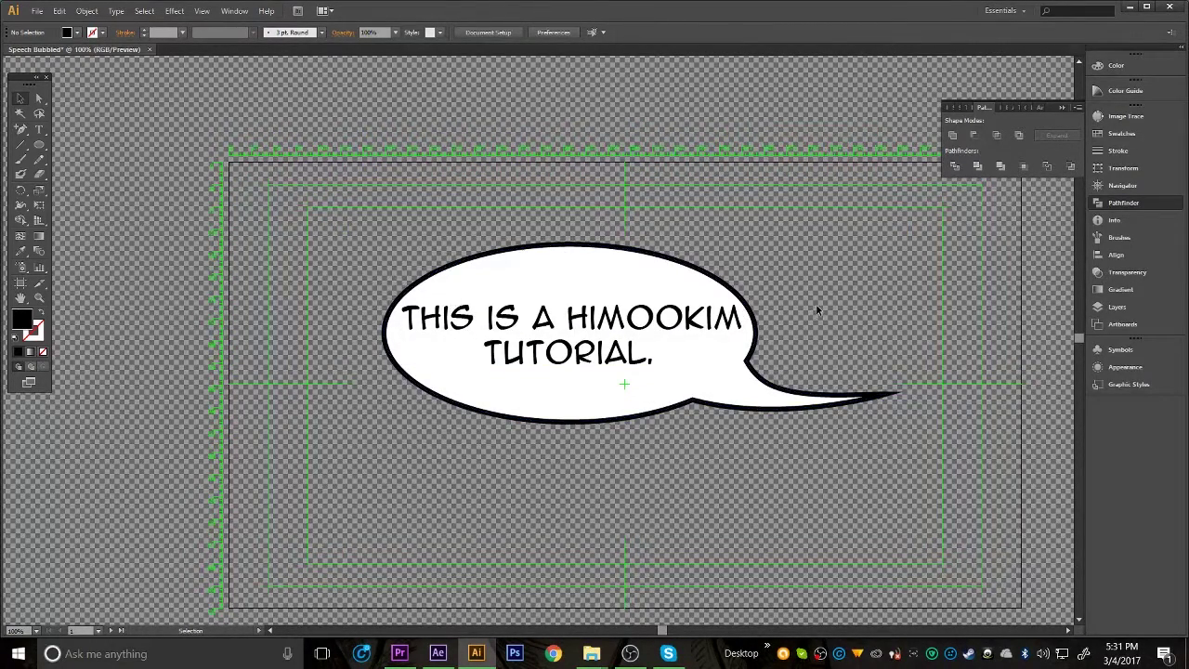
key("ctrl+a")
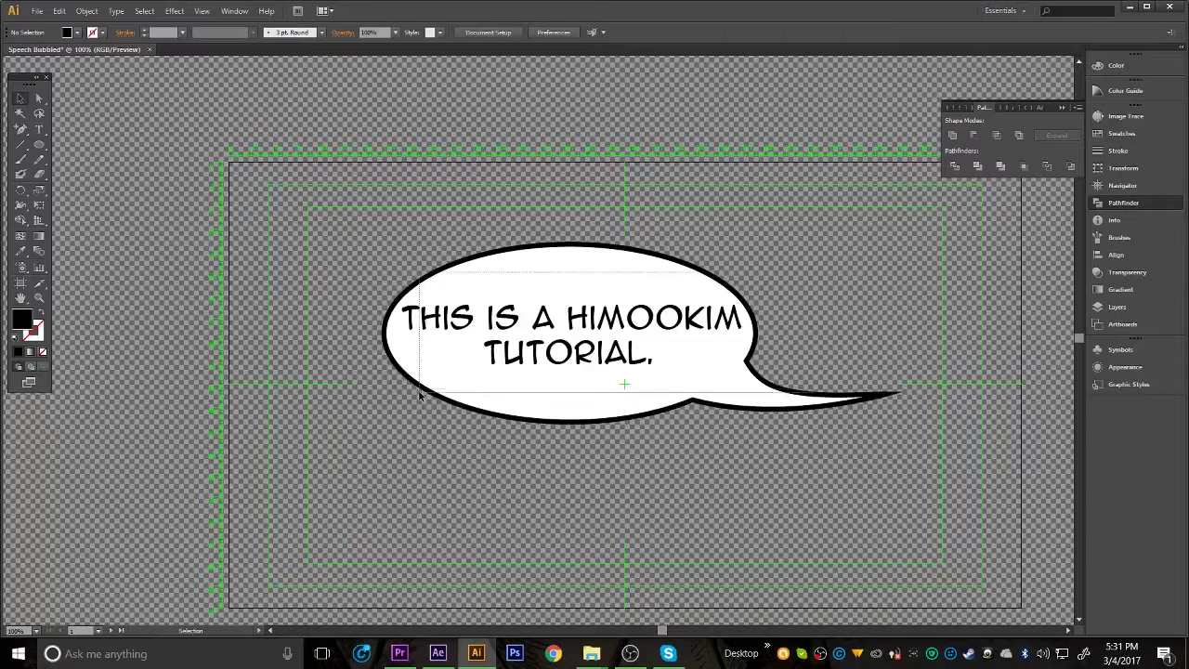
left_click(87, 11)
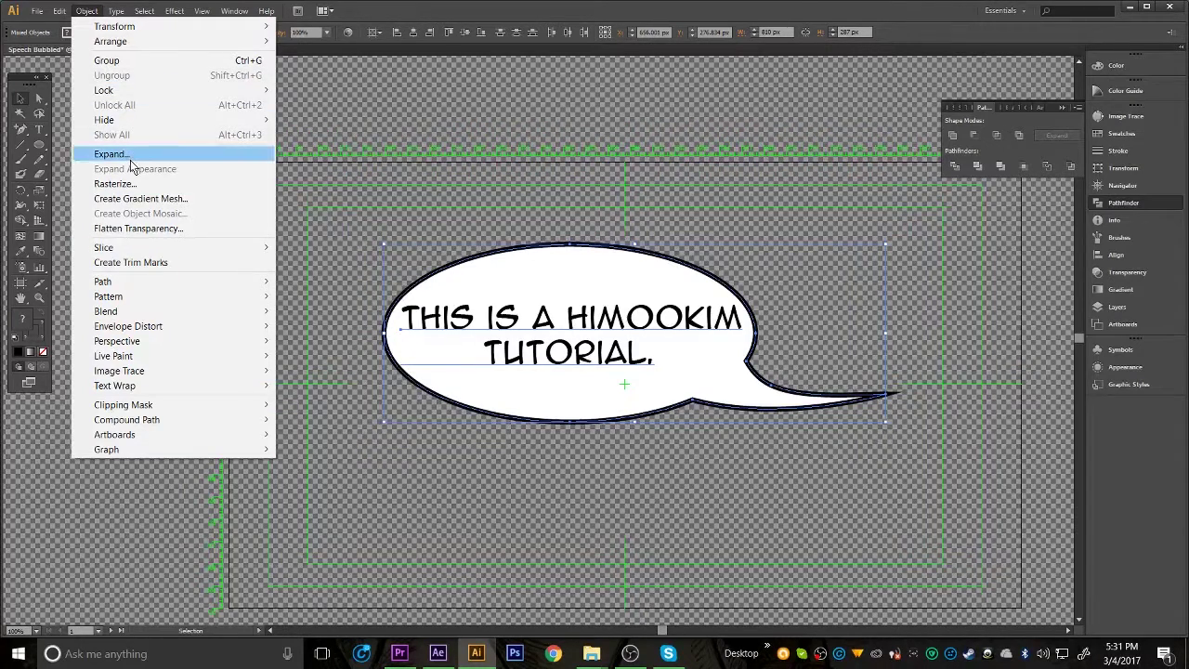
left_click(126, 67)
left_click(793, 235)
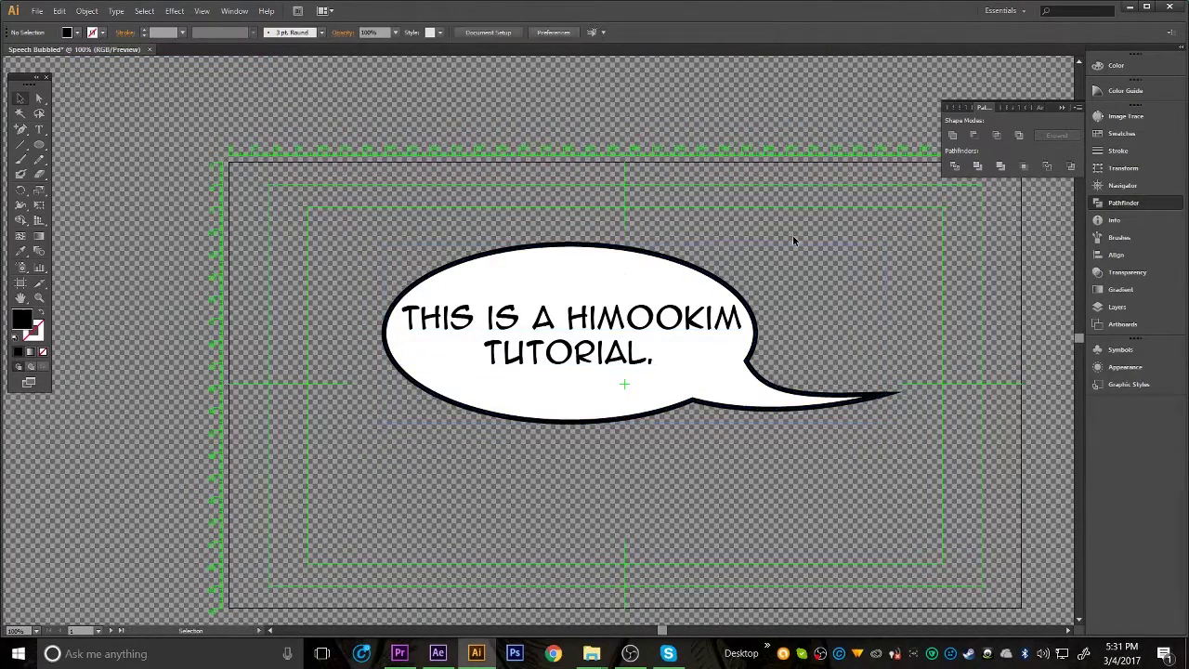
Try moving the grouped bubble and text left and right across the artboard, and undo the moves.
left_click_drag(679, 346, 473, 349)
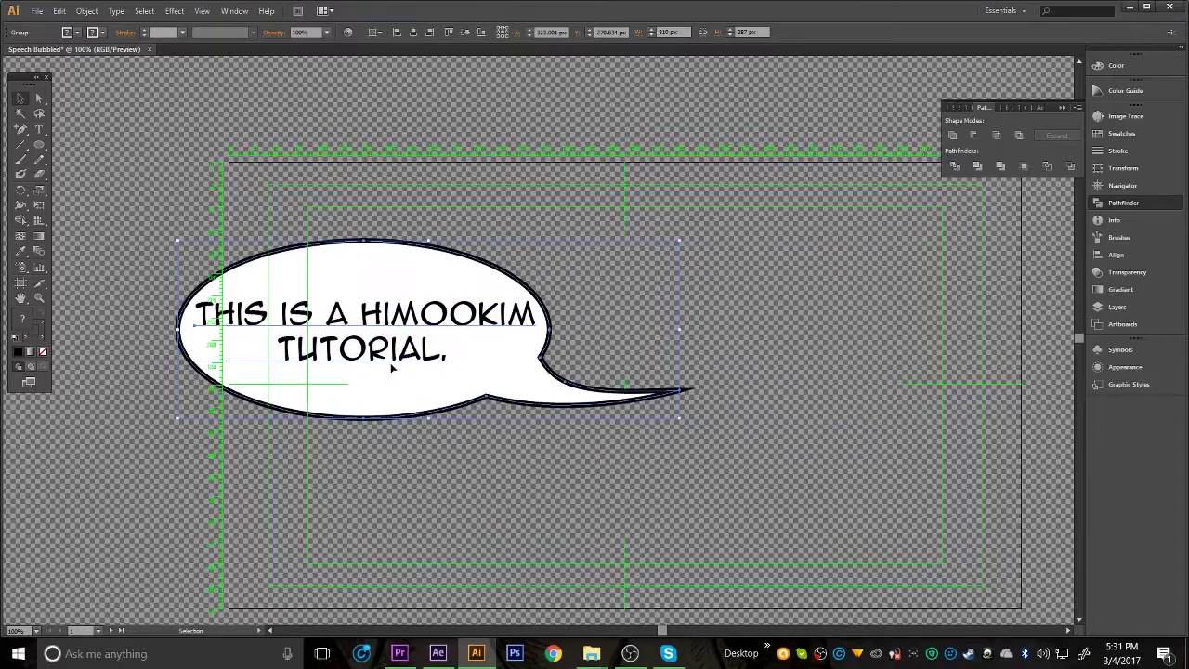
left_click_drag(623, 350, 926, 350)
key("ctrl+z")
key("ctrl+z")
left_click(700, 514)
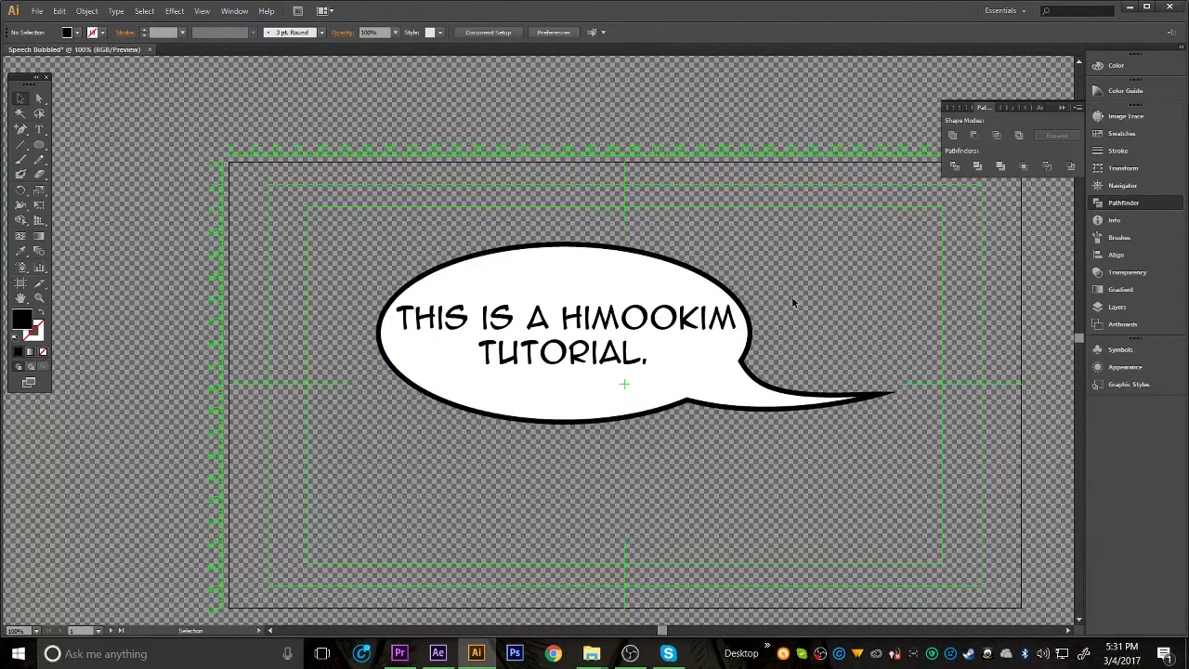
left_click(37, 12)
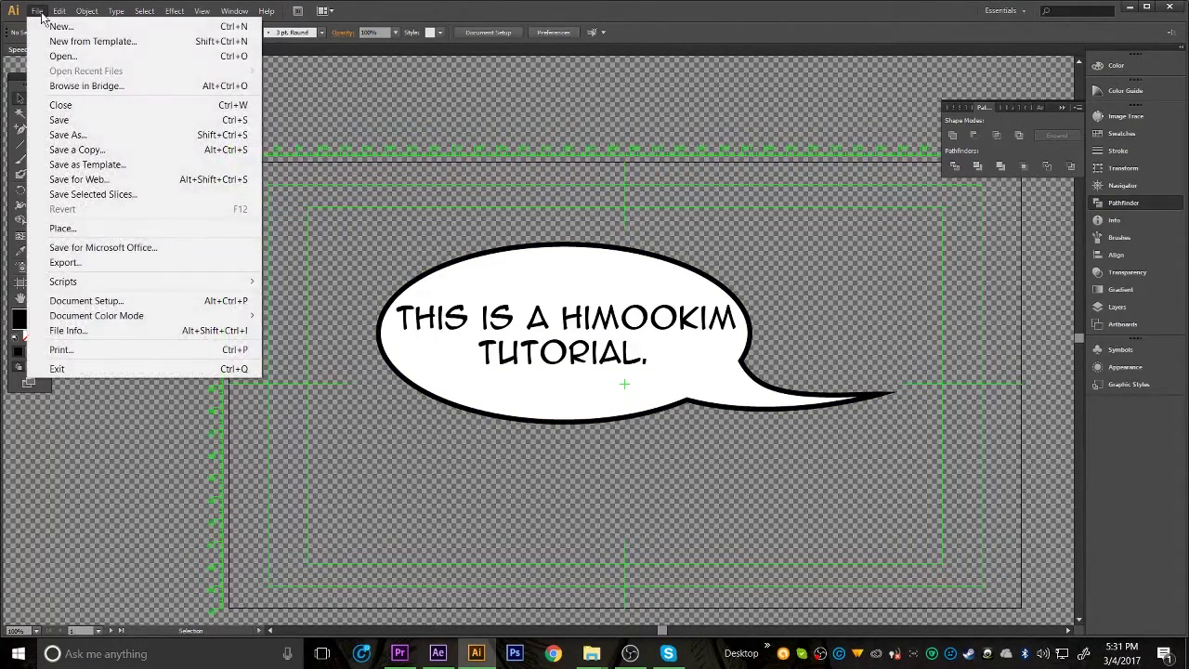
left_click(93, 137)
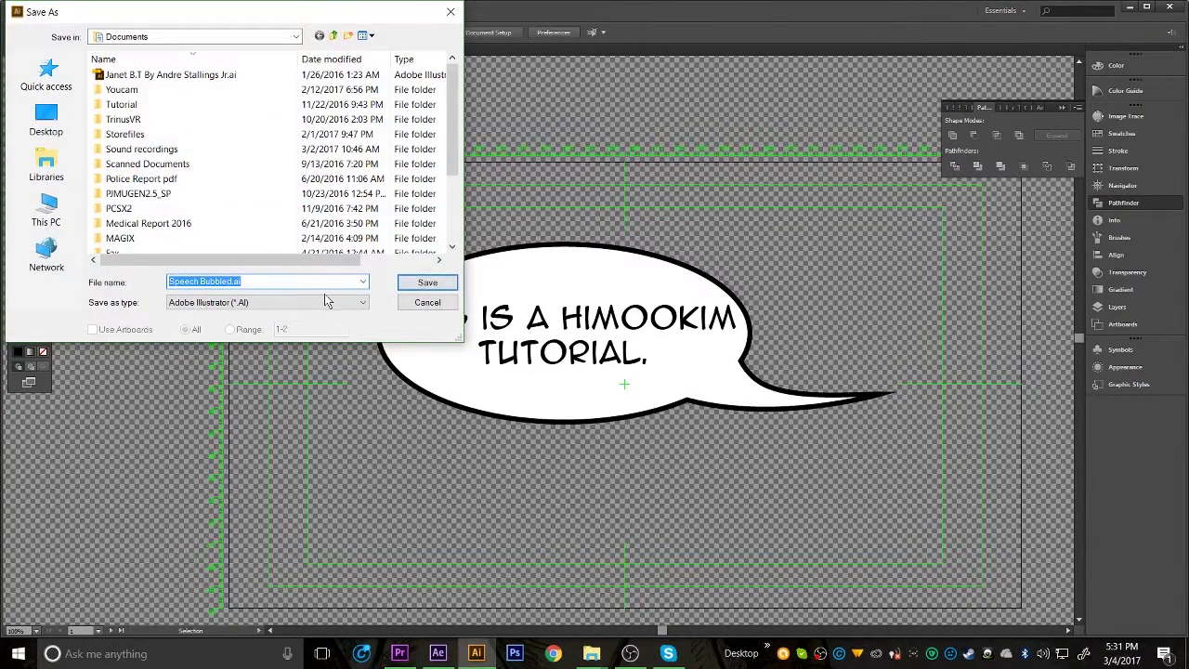
left_click(325, 302)
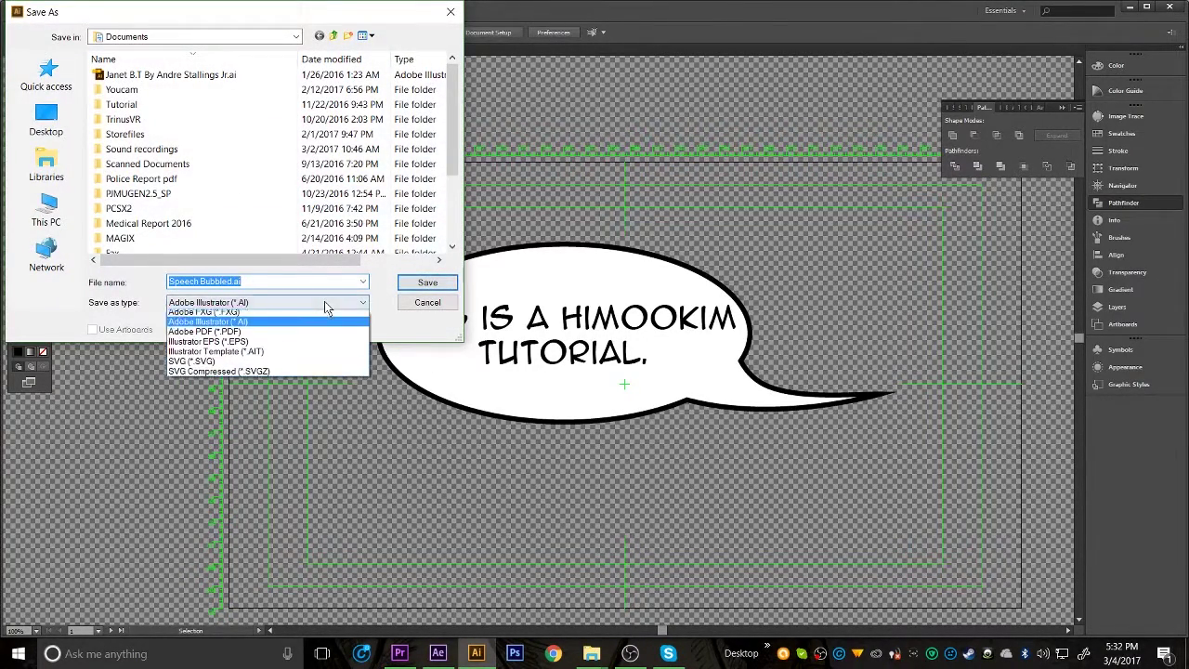
left_click(415, 312)
left_click(417, 309)
Export the speech bubble artwork as the PNG file Speech Bubbled.png into the Tutorial folder inside Pictures.
left_click(37, 10)
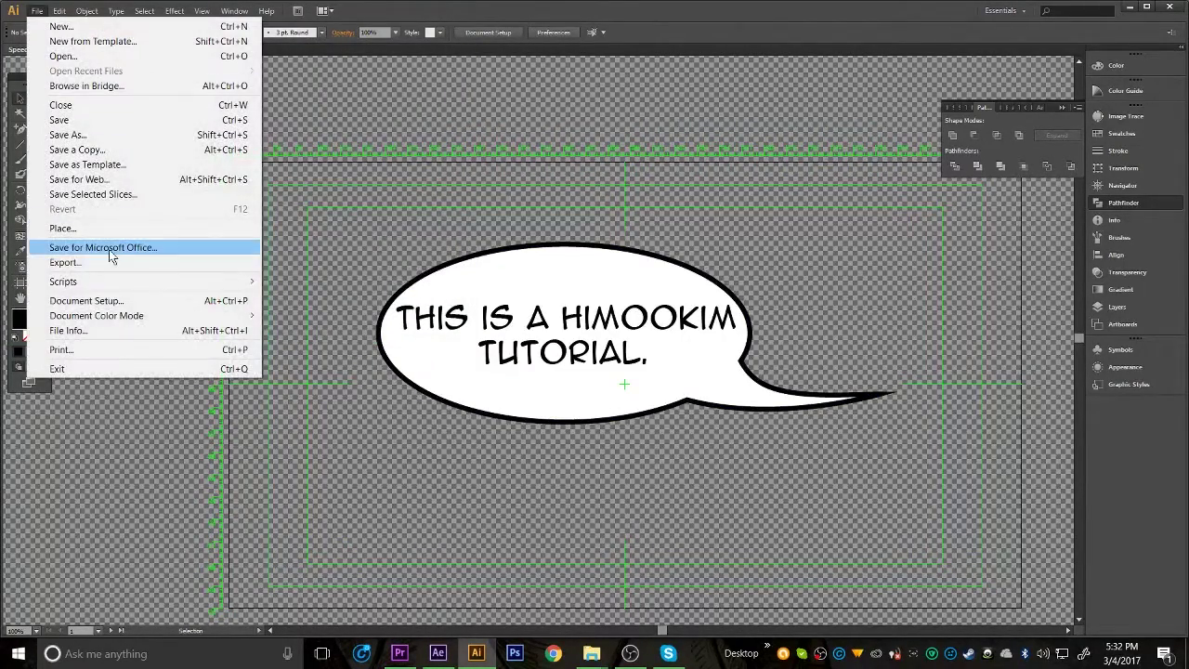
left_click(65, 263)
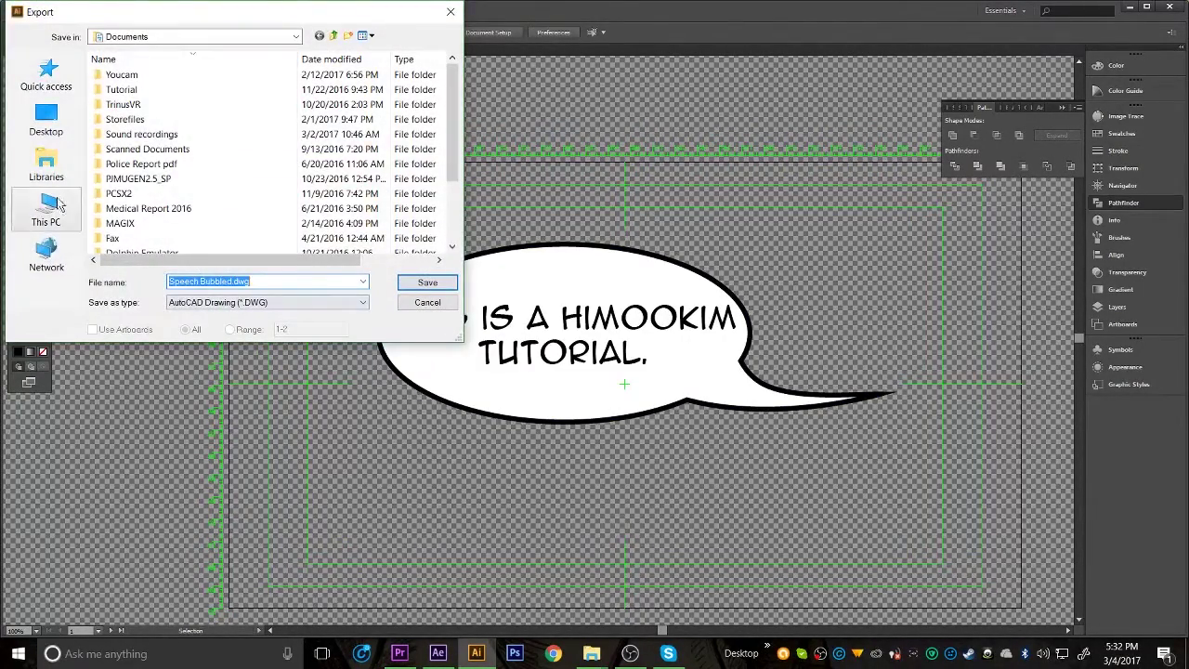
left_click(47, 165)
double_click(313, 119)
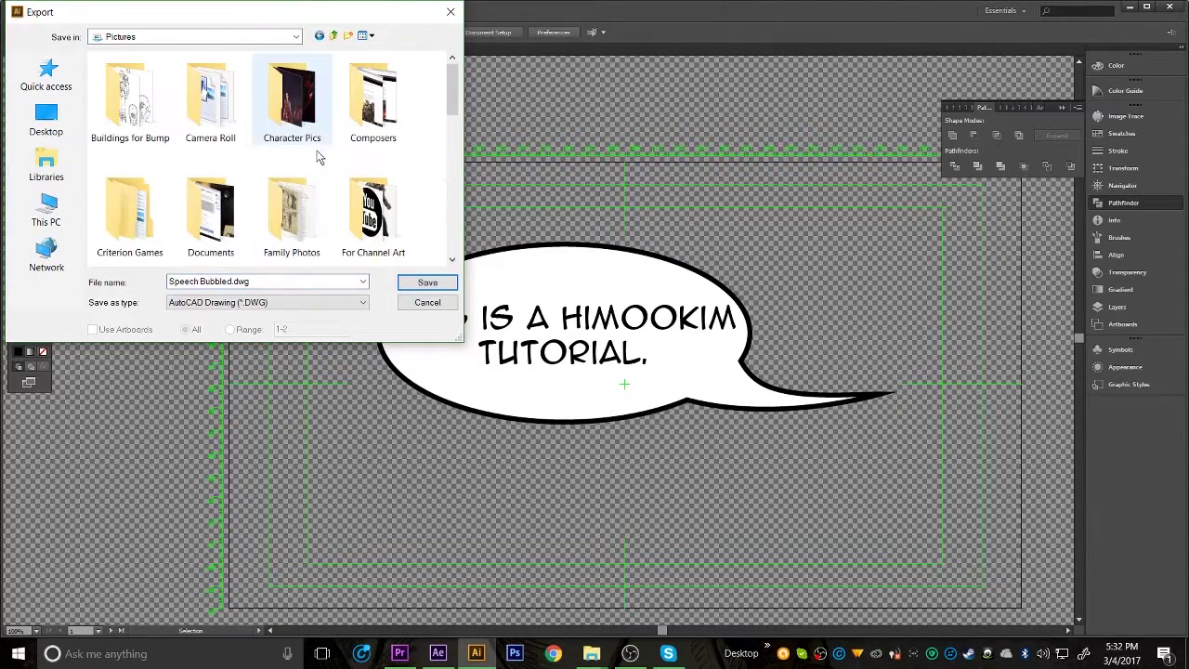
scroll(330, 158, "down", 5)
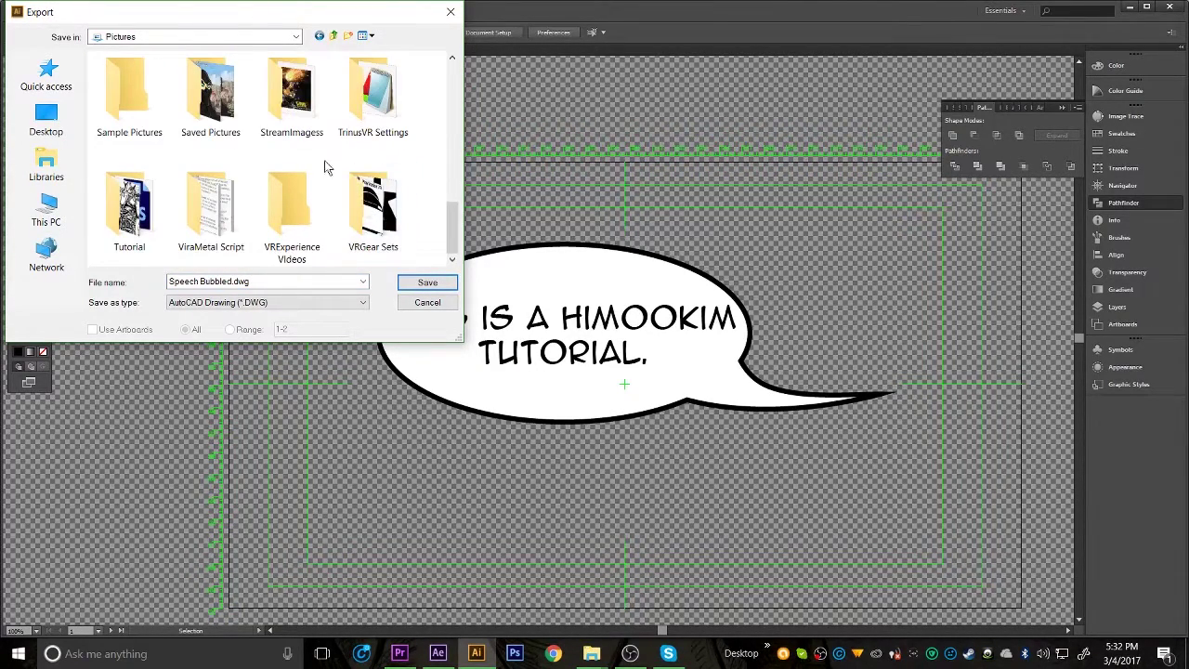
double_click(129, 204)
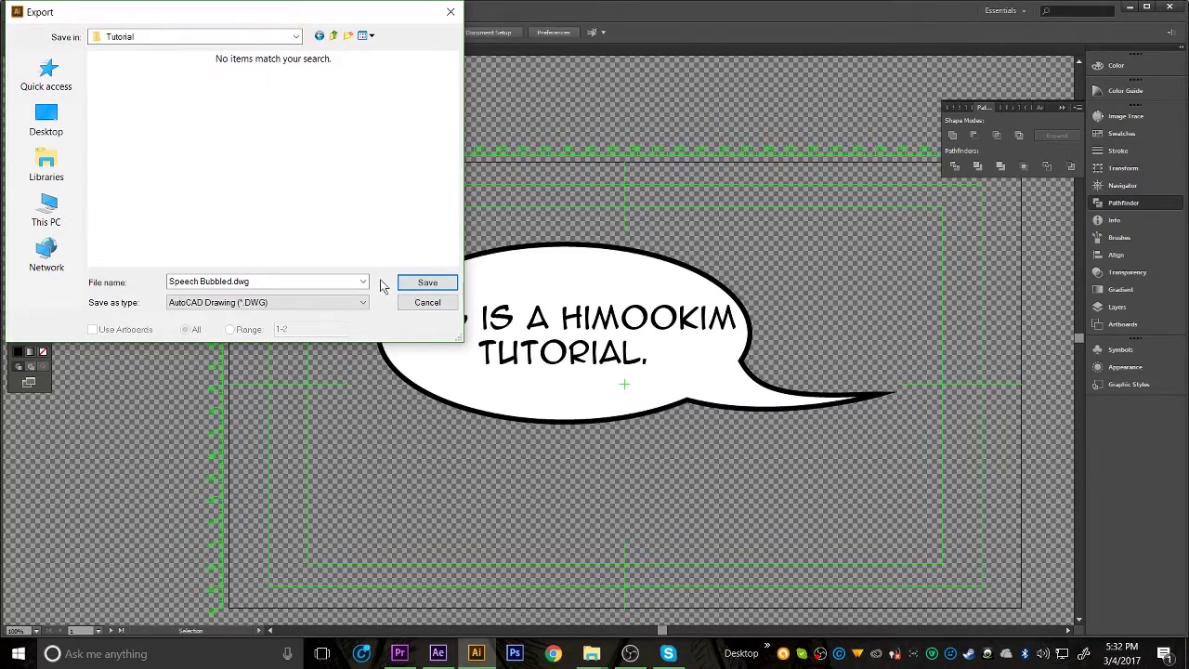
left_click(308, 301)
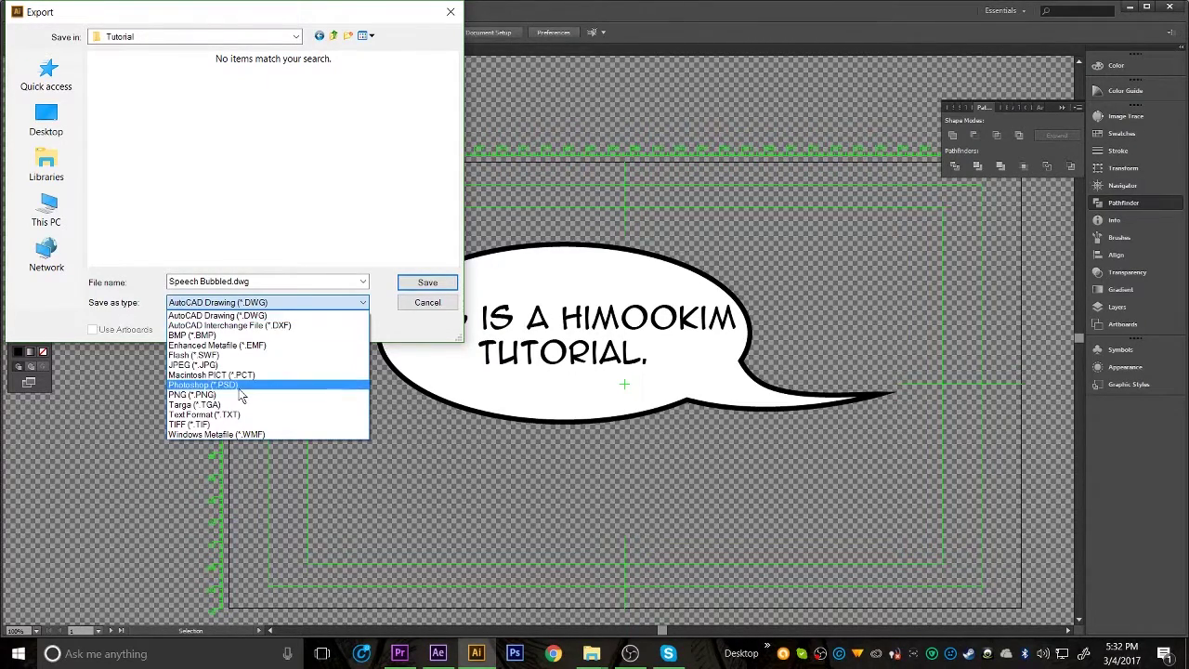
left_click(214, 396)
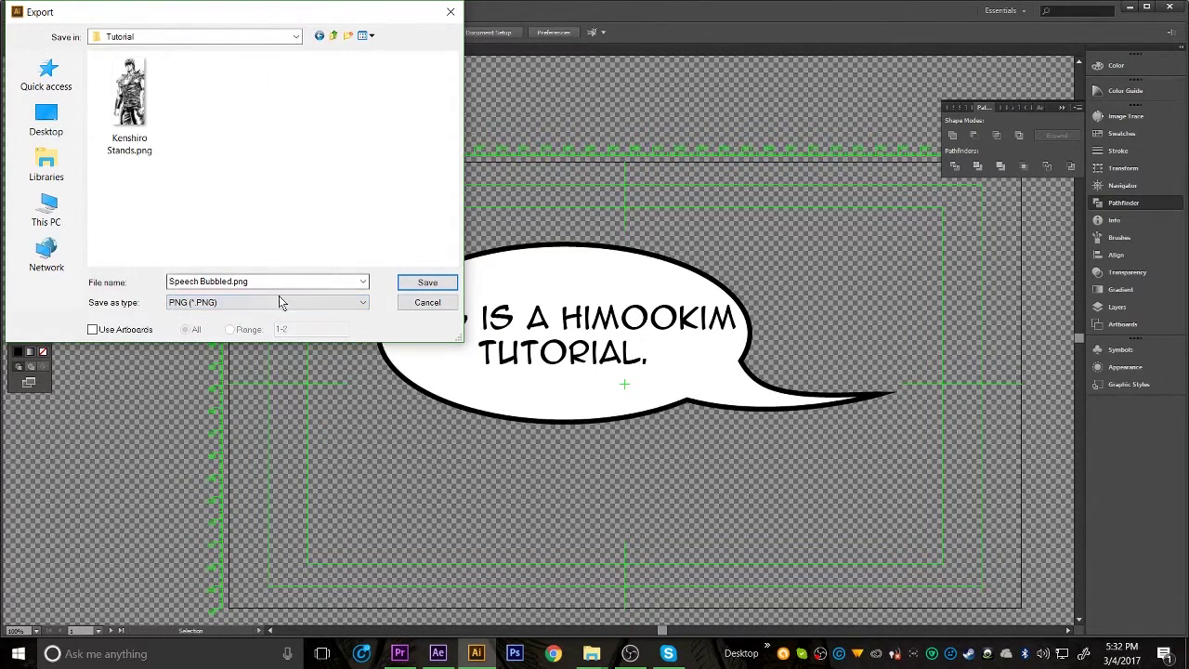
left_click(423, 287)
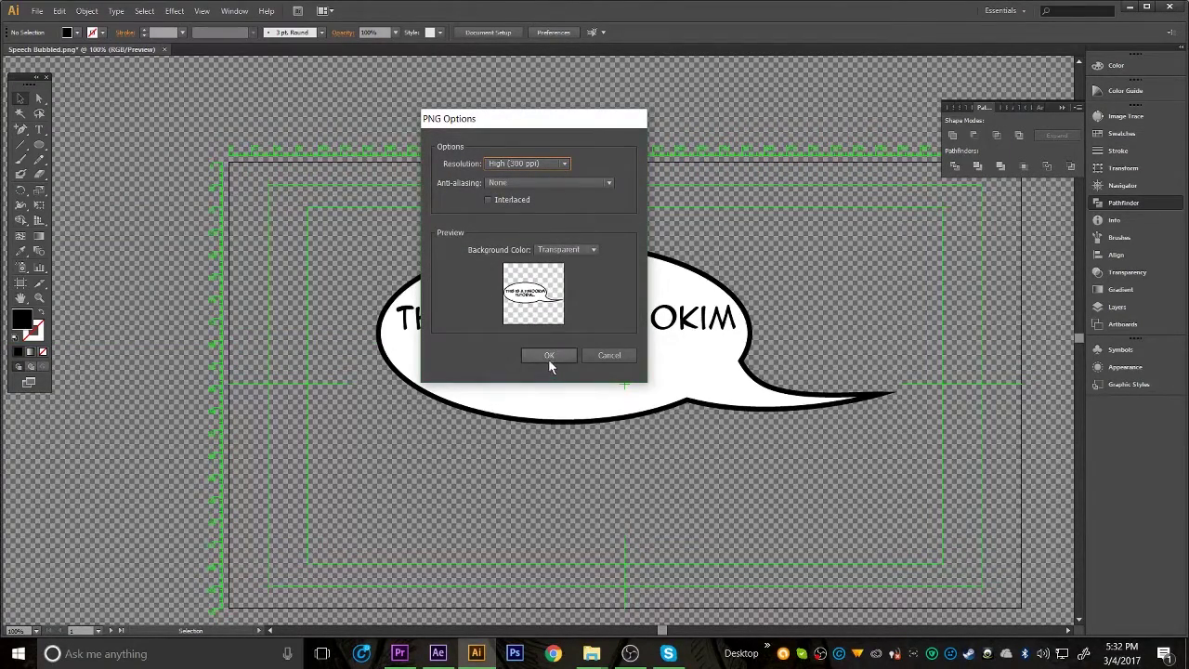
Finish the PNG export at High (300 ppi) resolution with a transparent background.
left_click(549, 165)
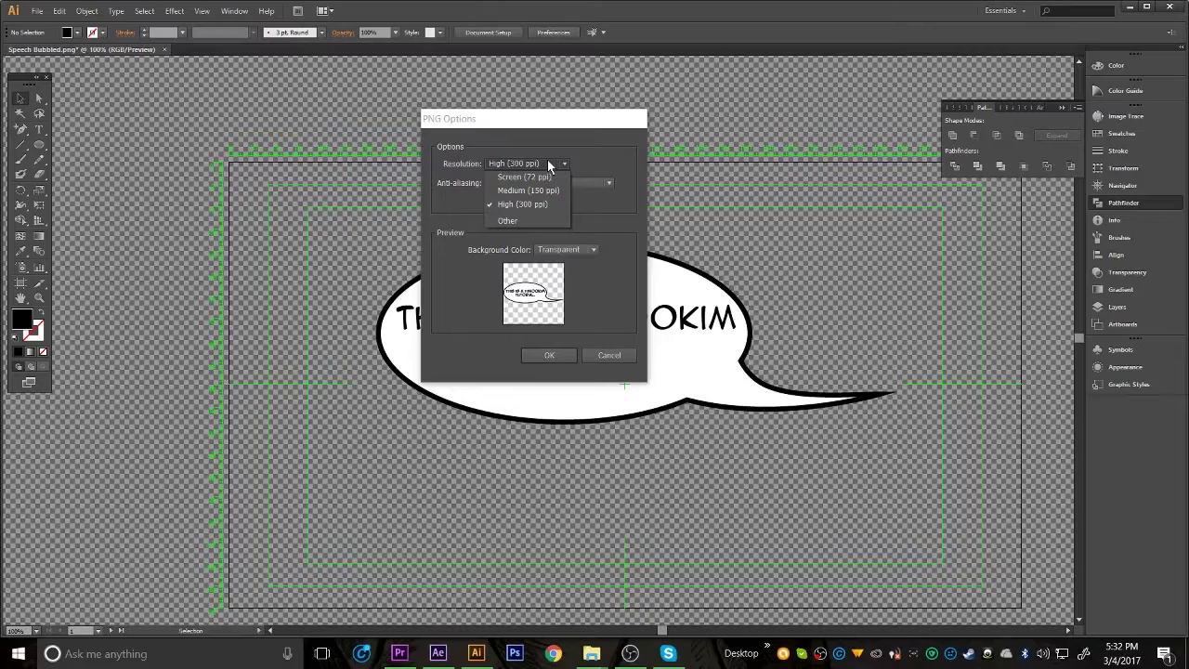
left_click(547, 204)
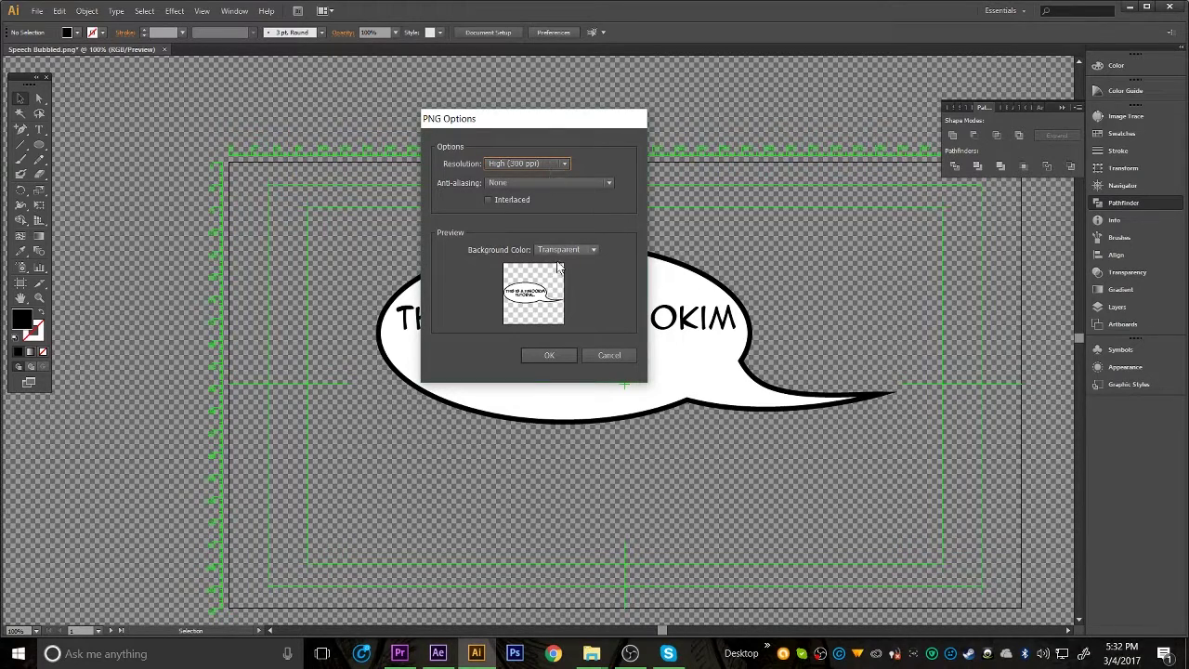
left_click(537, 356)
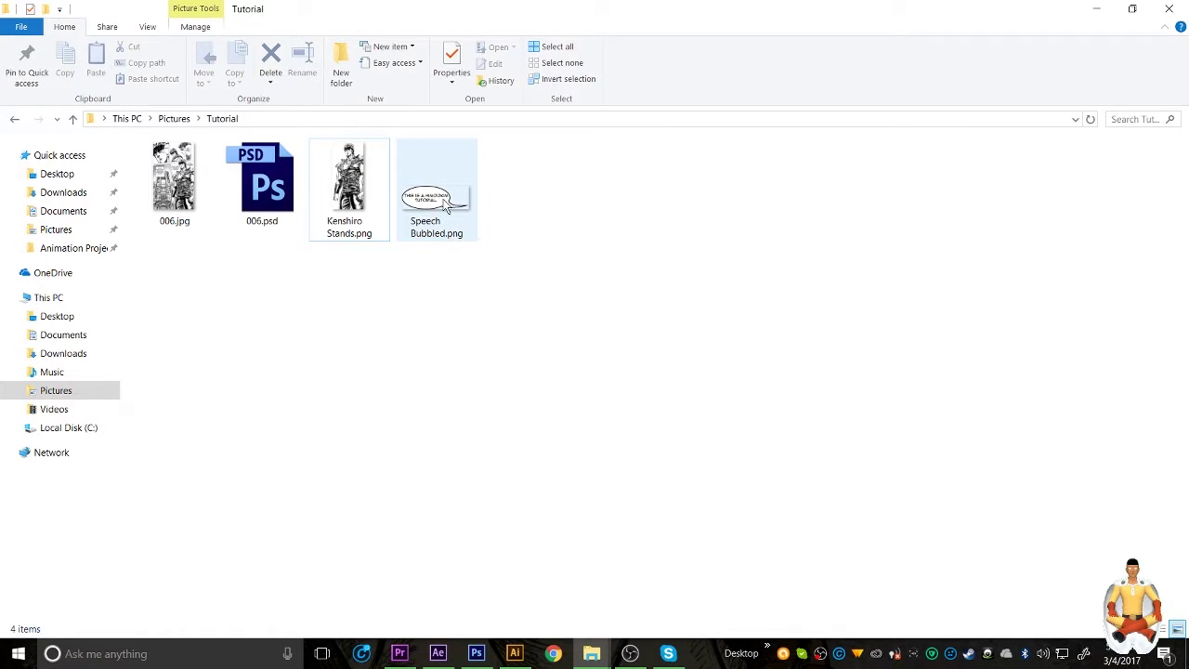
Import Speech Bubbled.png from the Tutorial folder into the After Effects project and add it to the Tutorial composition.
left_click(432, 204)
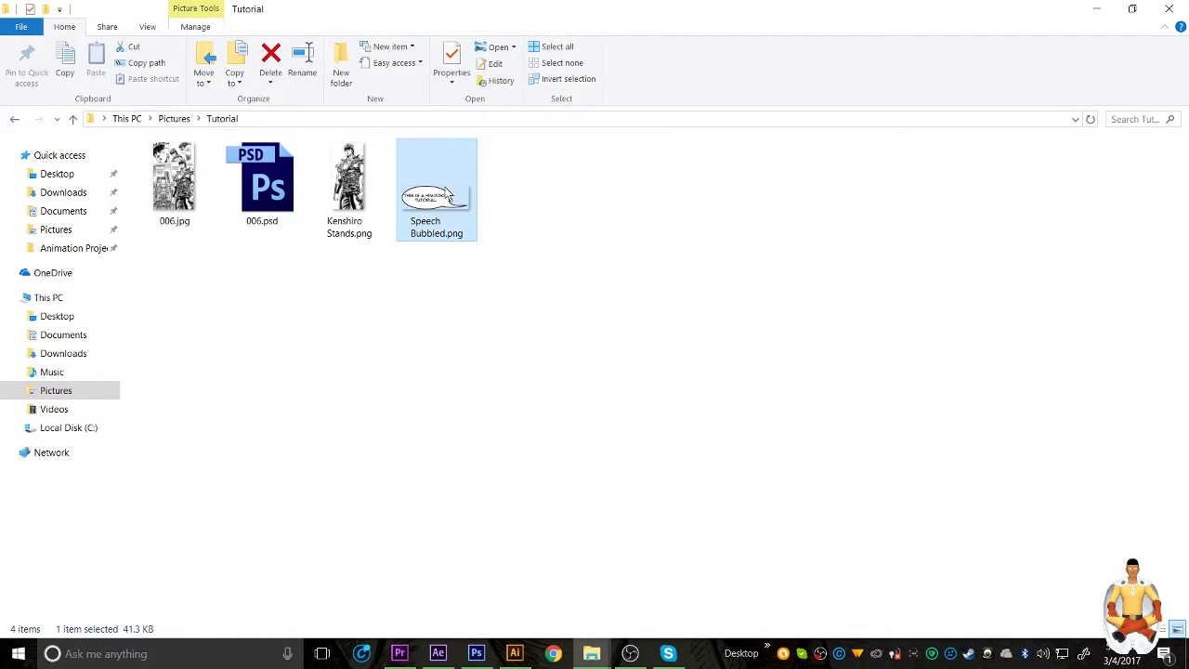
left_click_drag(453, 208, 30, 129)
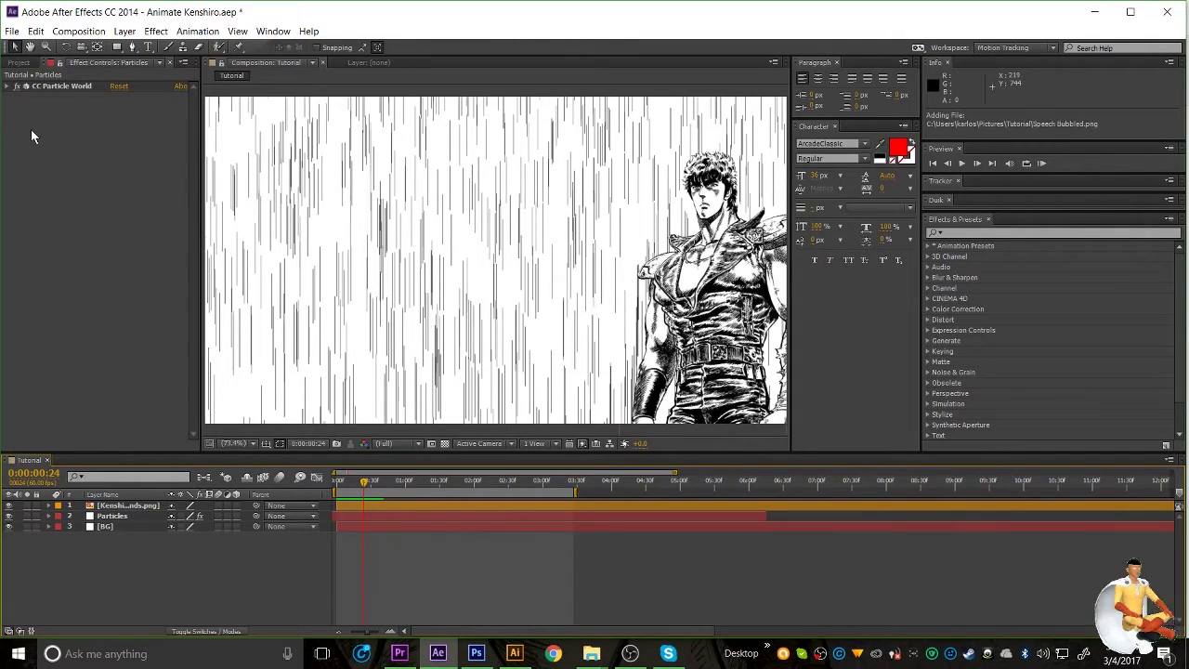
left_click(18, 63)
left_click(94, 310)
left_click(47, 184)
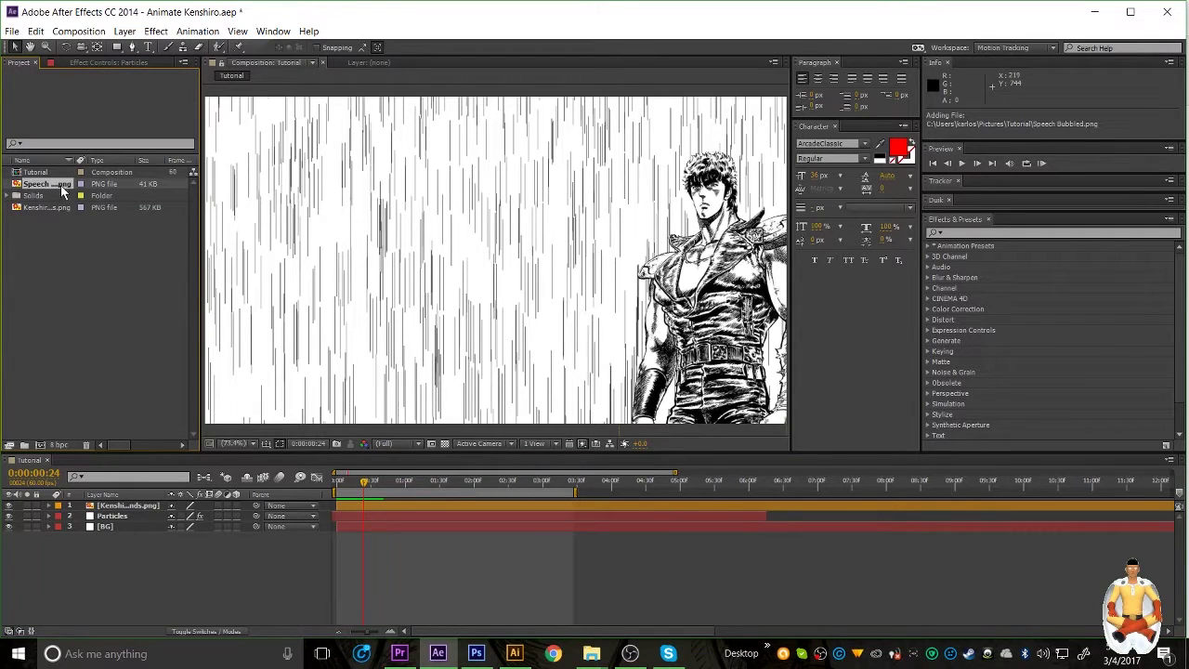
left_click_drag(42, 184, 422, 257)
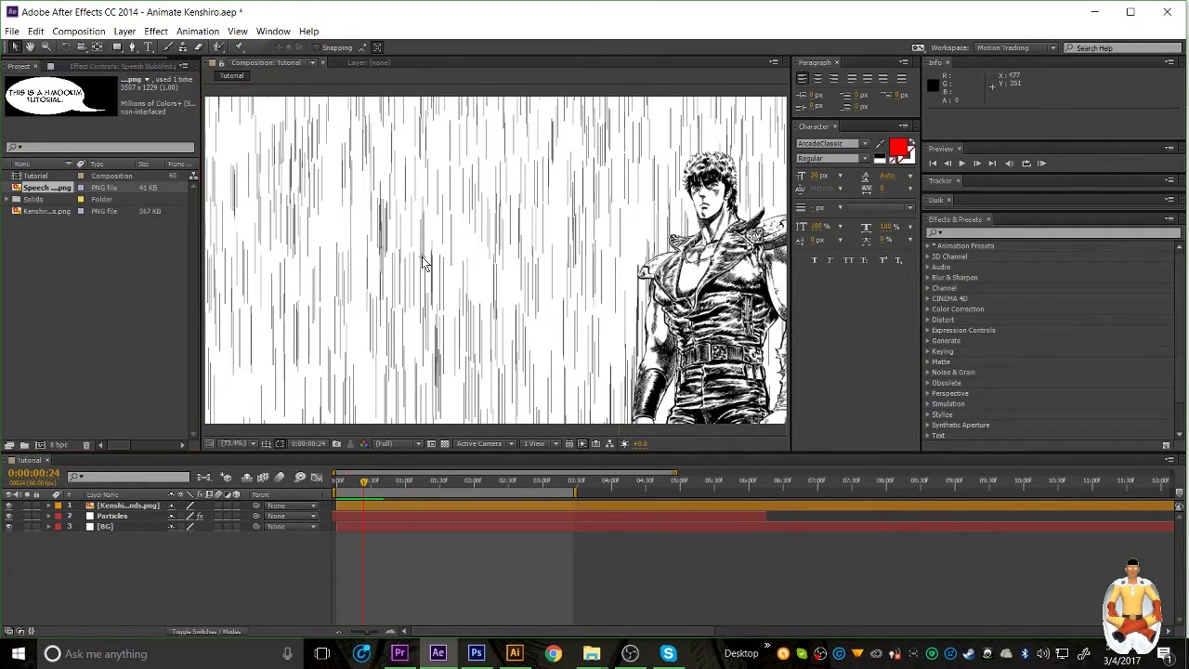
Scale the speech bubble layer to about 21% and position it at about 710, 175 with its tail pointing at Kenshiro's face.
left_click_drag(360, 325, 760, 265)
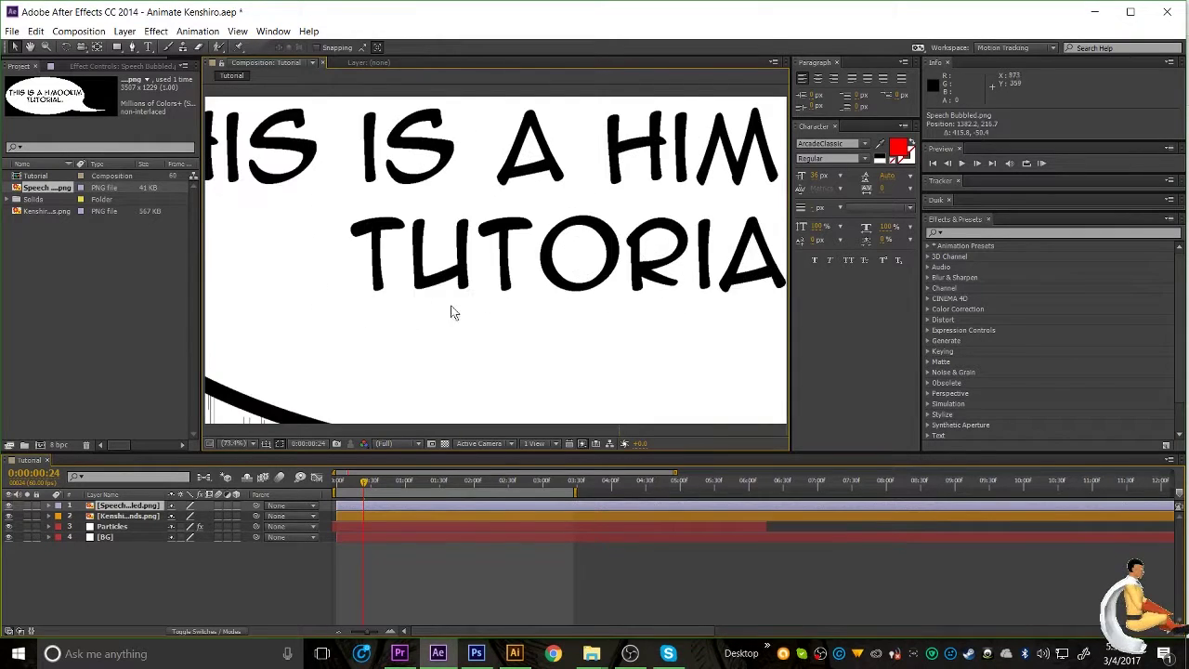
left_click(48, 506)
left_click(58, 517)
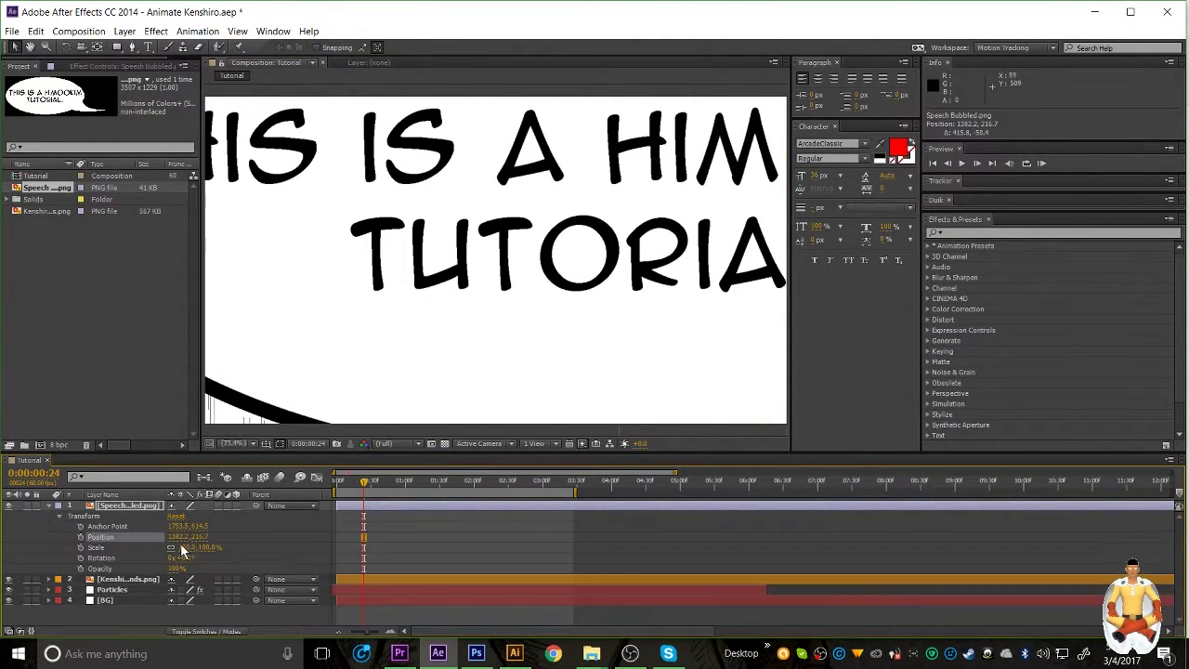
left_click_drag(185, 548, 150, 558)
left_click_drag(666, 195, 443, 187)
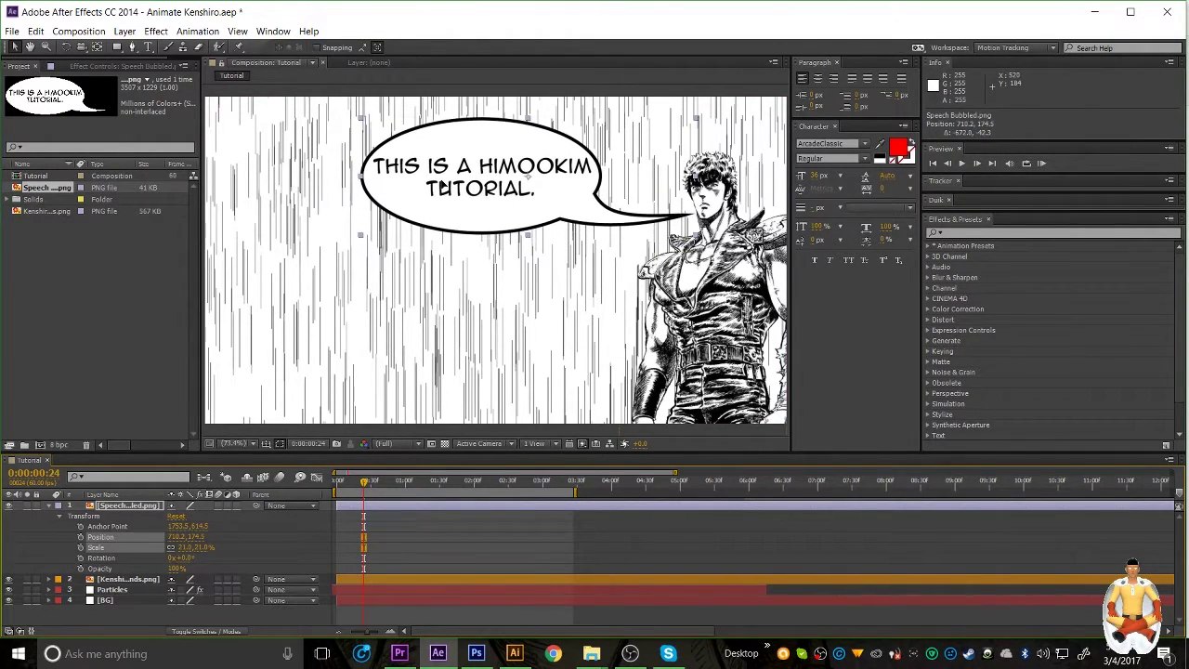
left_click(38, 358)
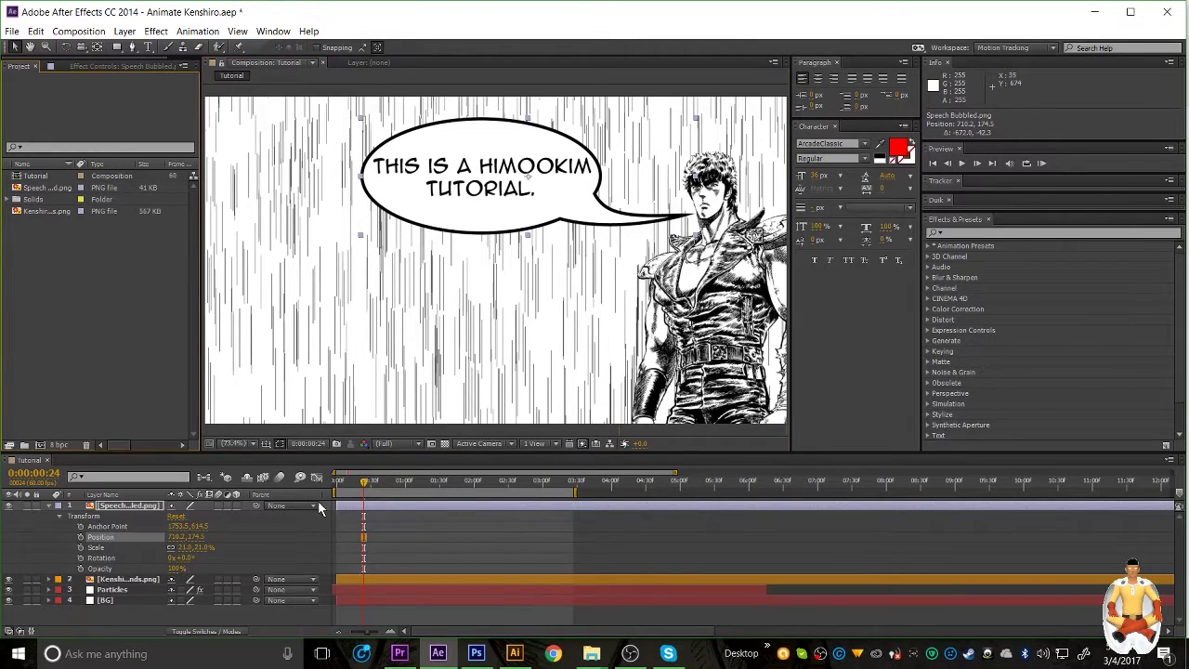
Set the speech bubble layer's opacity to 0% at the start of the composition.
left_click_drag(363, 482, 302, 489)
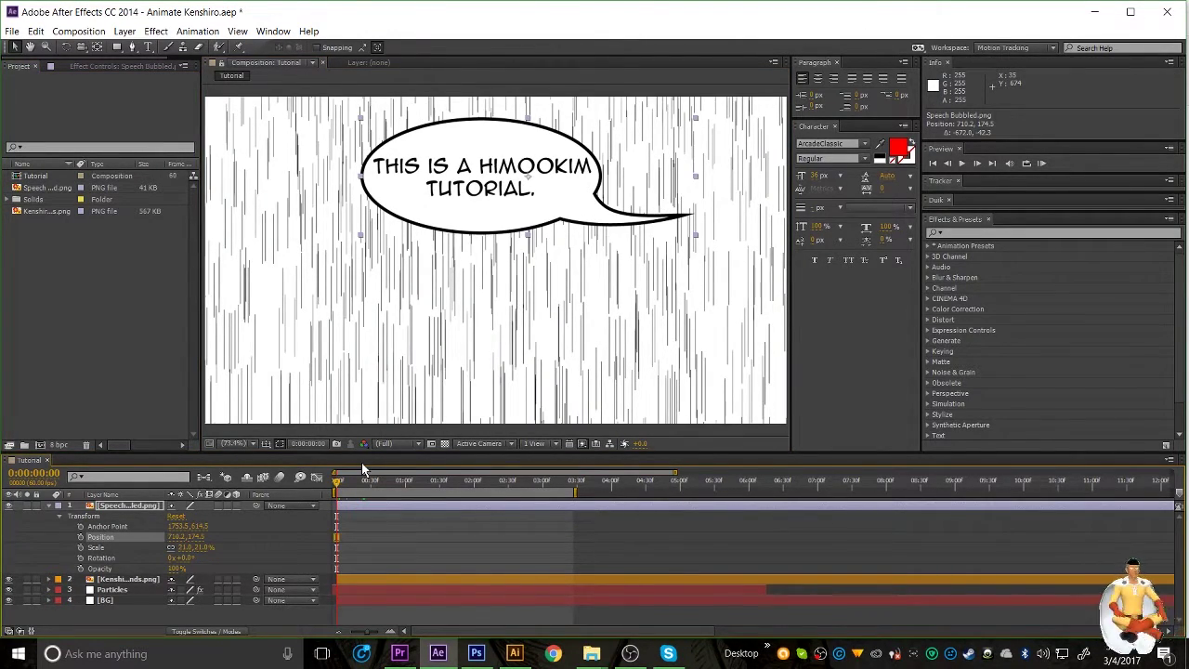
left_click(630, 654)
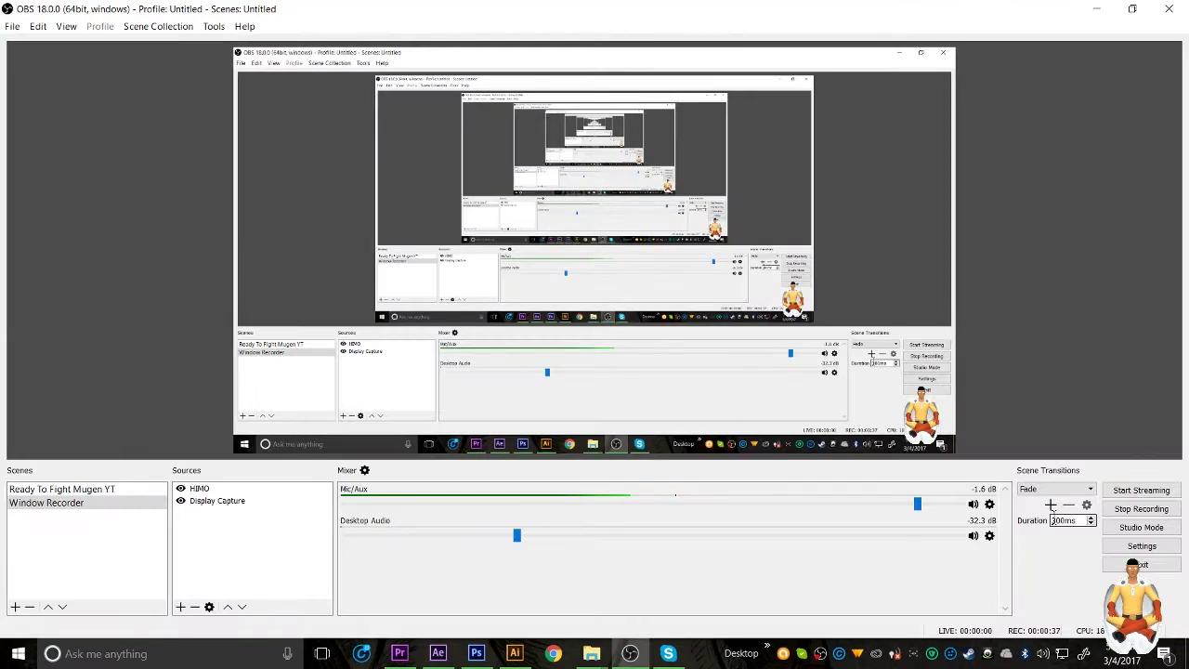
left_click(630, 653)
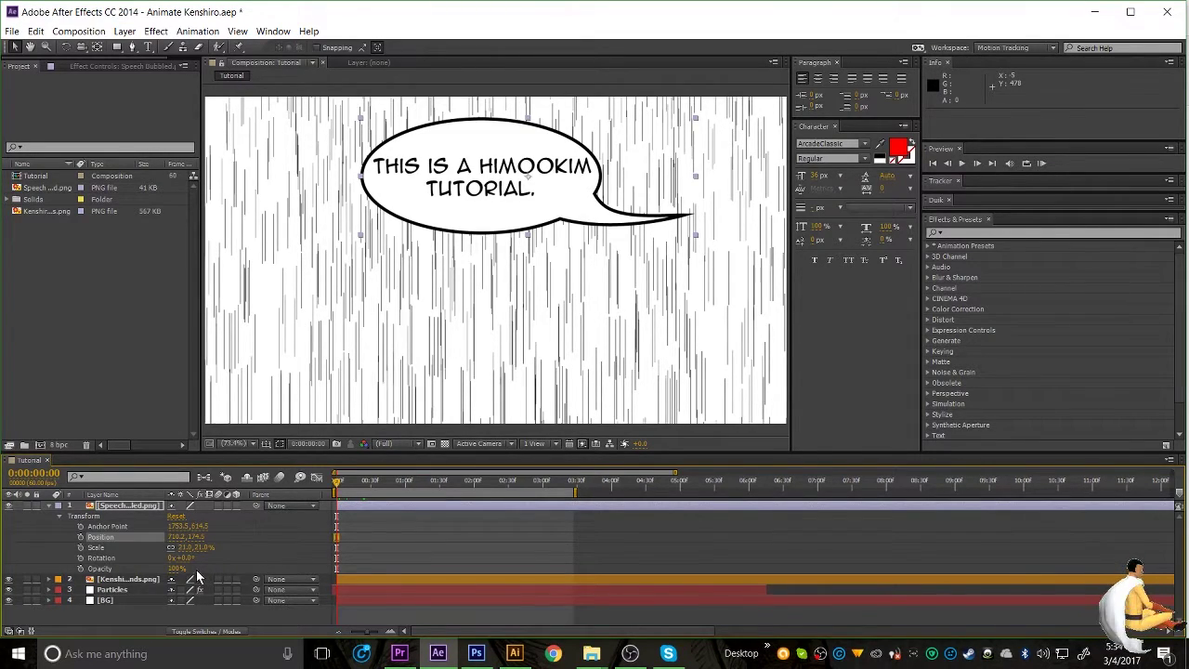
left_click_drag(173, 568, 108, 568)
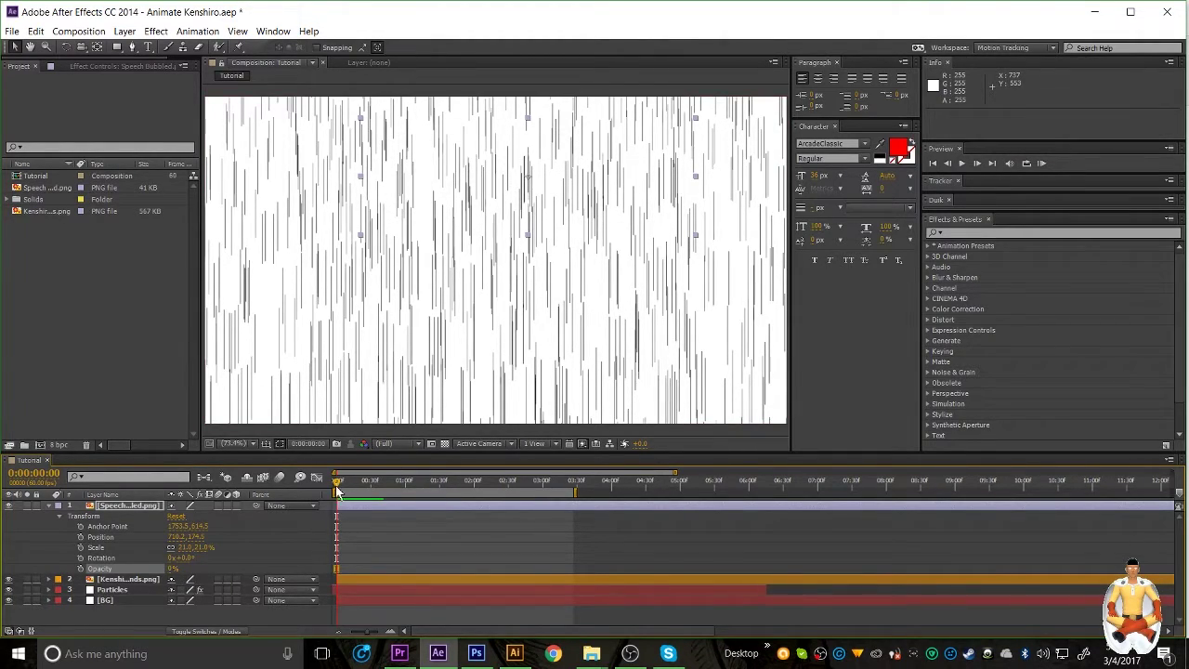
Preview Kenshiro's entrance and add an Opacity keyframe to the speech bubble at 0:00:00:22.
left_click_drag(343, 482, 354, 482)
key("space")
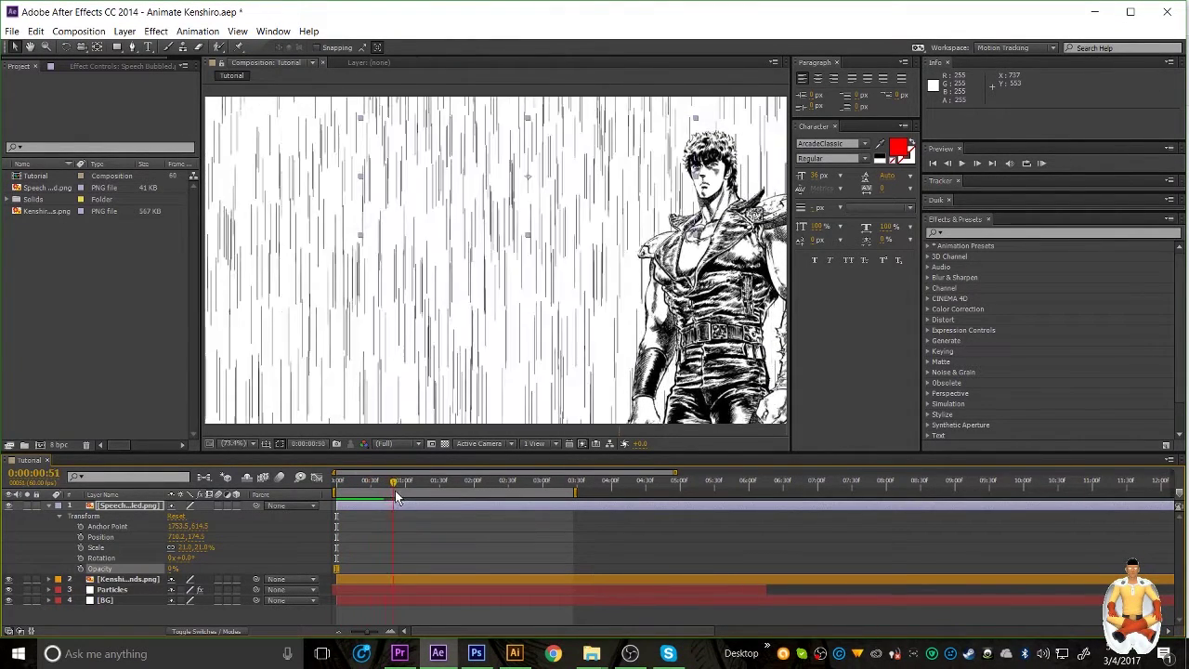
key("space")
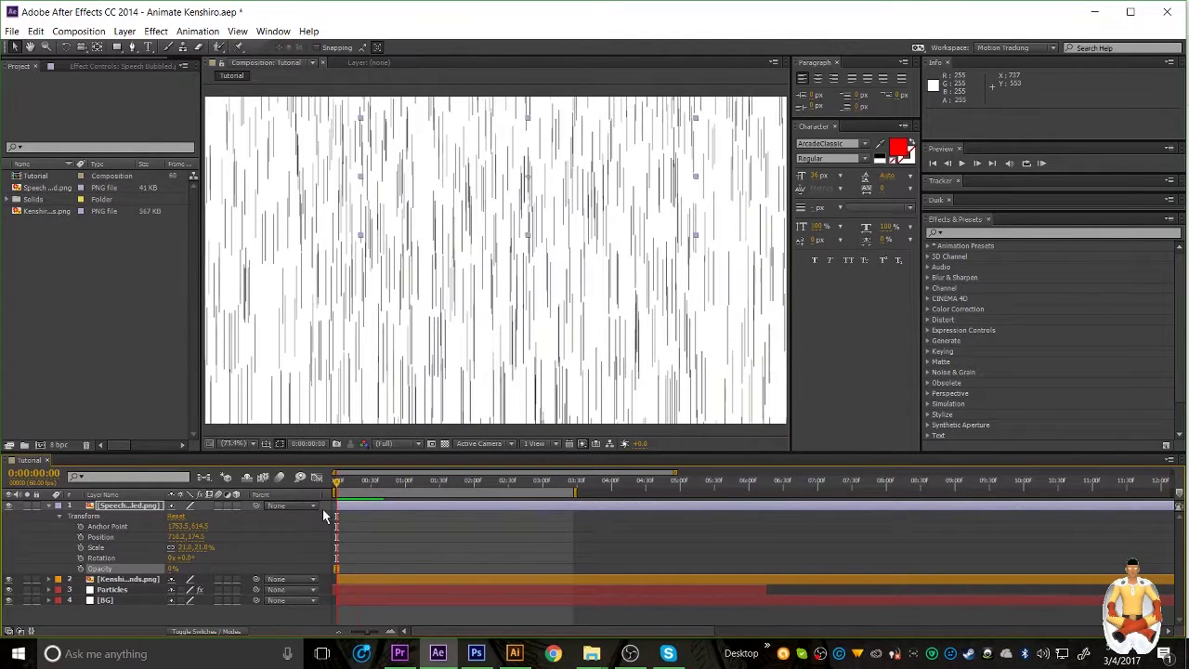
key("space")
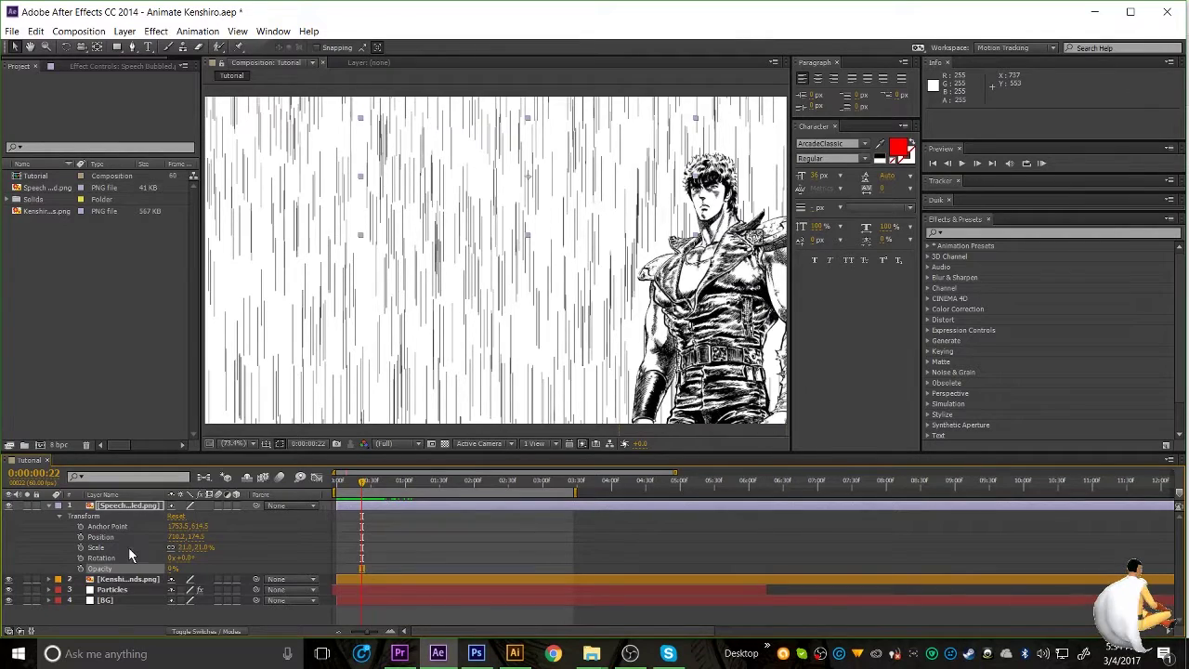
left_click(82, 569)
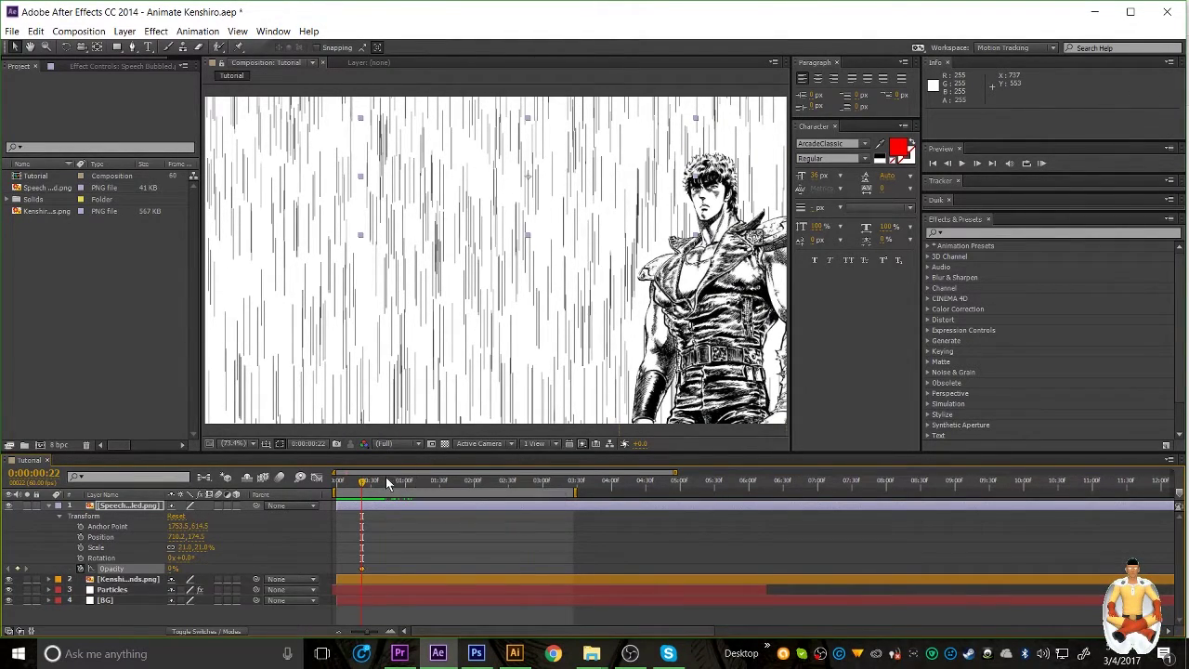
Set the speech bubble's opacity to 100% at 0:00:00:38 to make it fade in.
left_click_drag(377, 491, 380, 488)
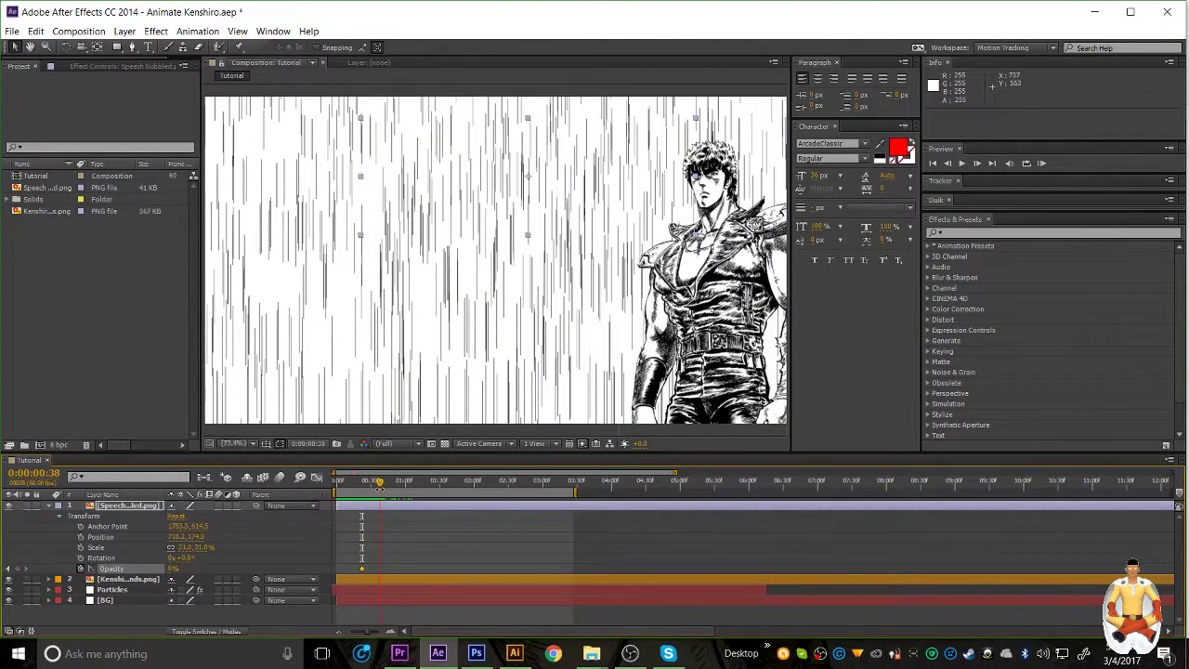
left_click(171, 568)
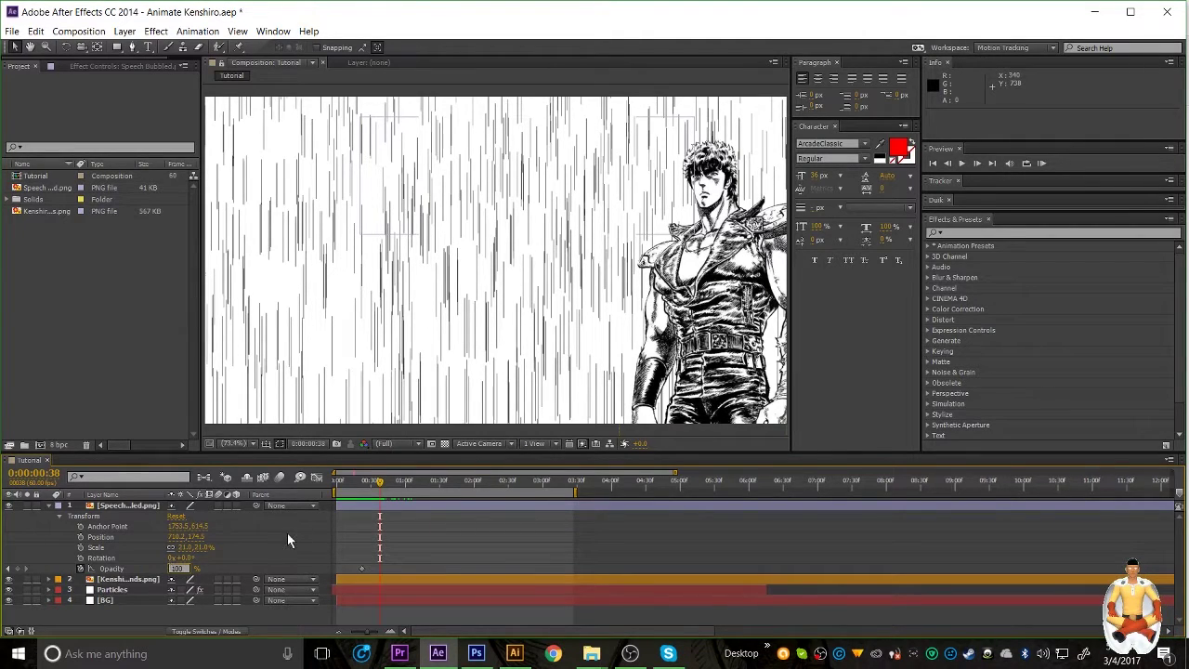
type("100")
key("Return")
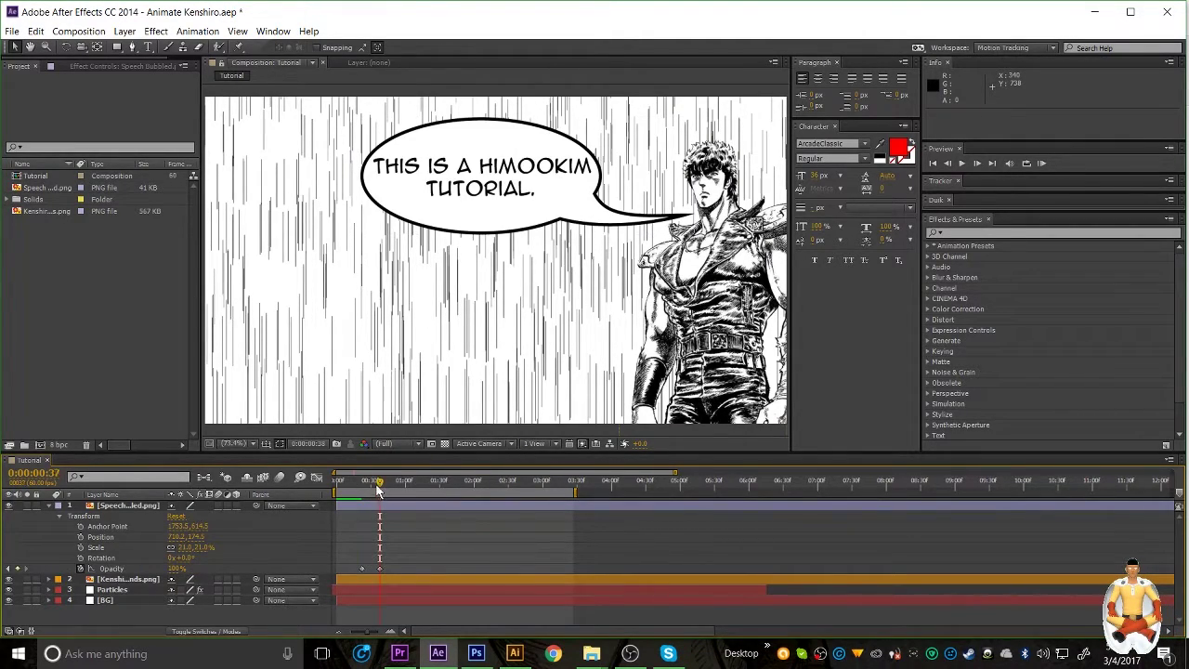
Speed up the bubble's fade-in by moving the 100% Opacity keyframe close to the 0% keyframe, previewing the animation before and after.
left_click_drag(380, 490, 337, 489)
key("space")
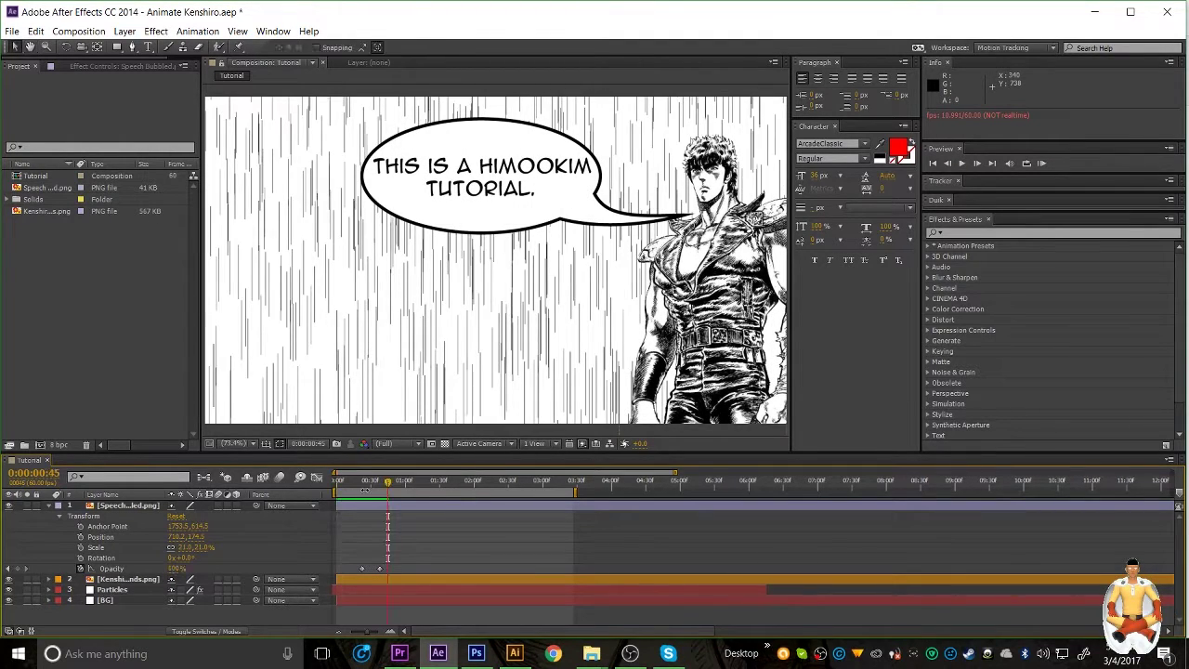
left_click(364, 485)
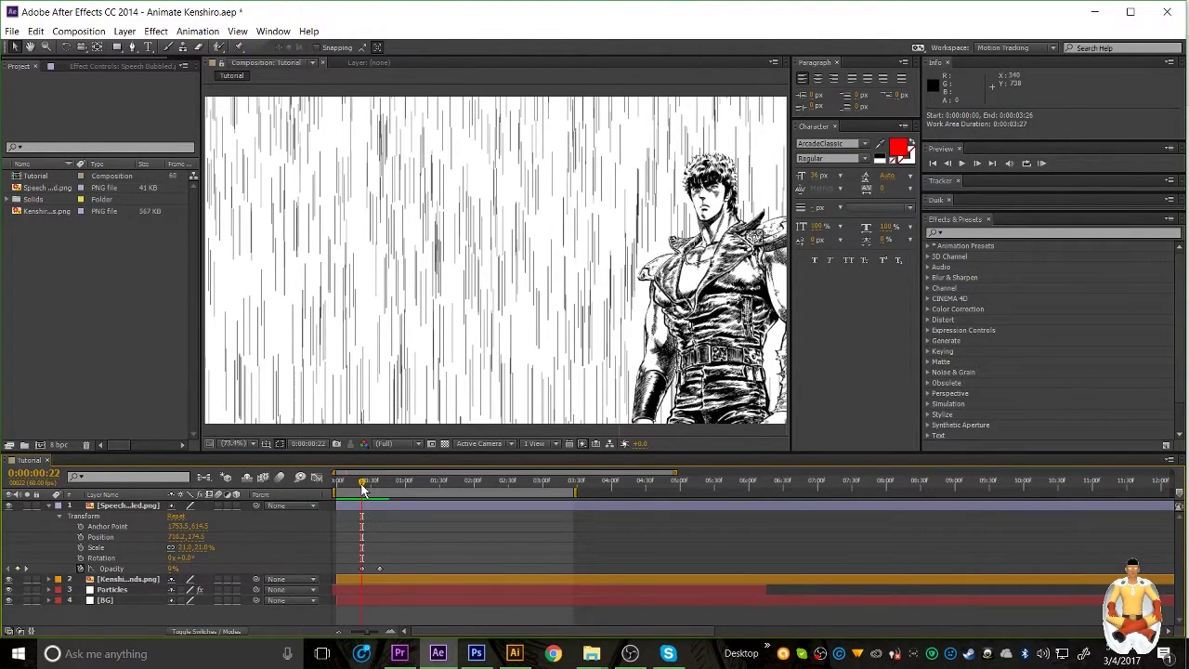
left_click_drag(363, 490, 368, 568)
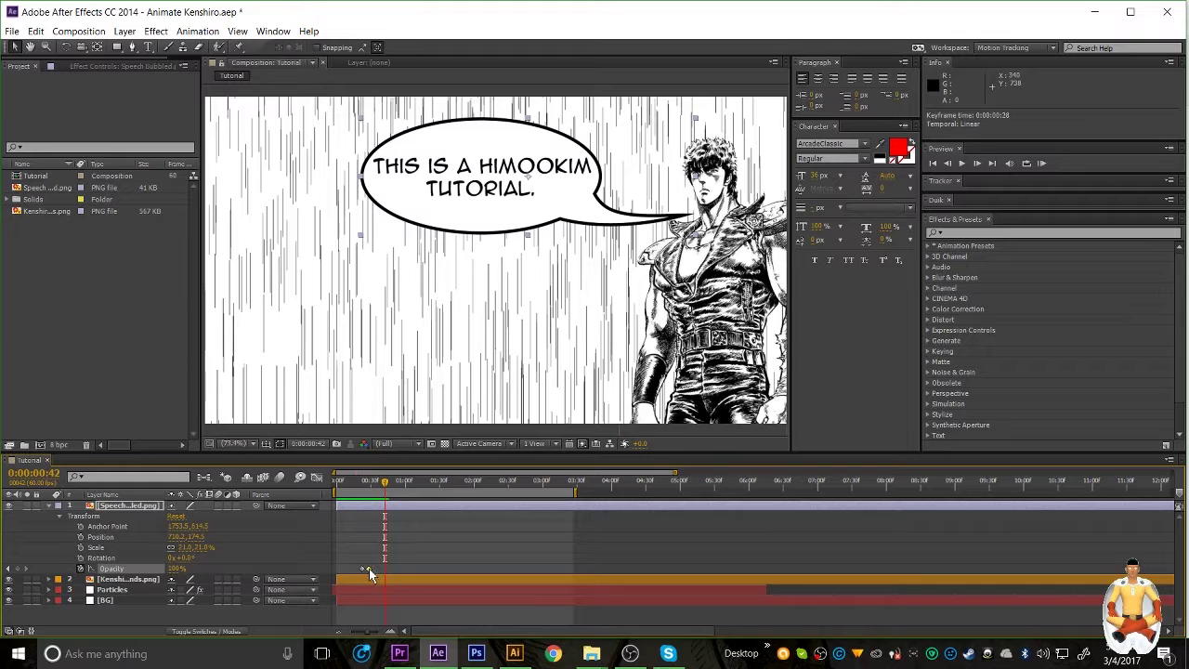
left_click(355, 481)
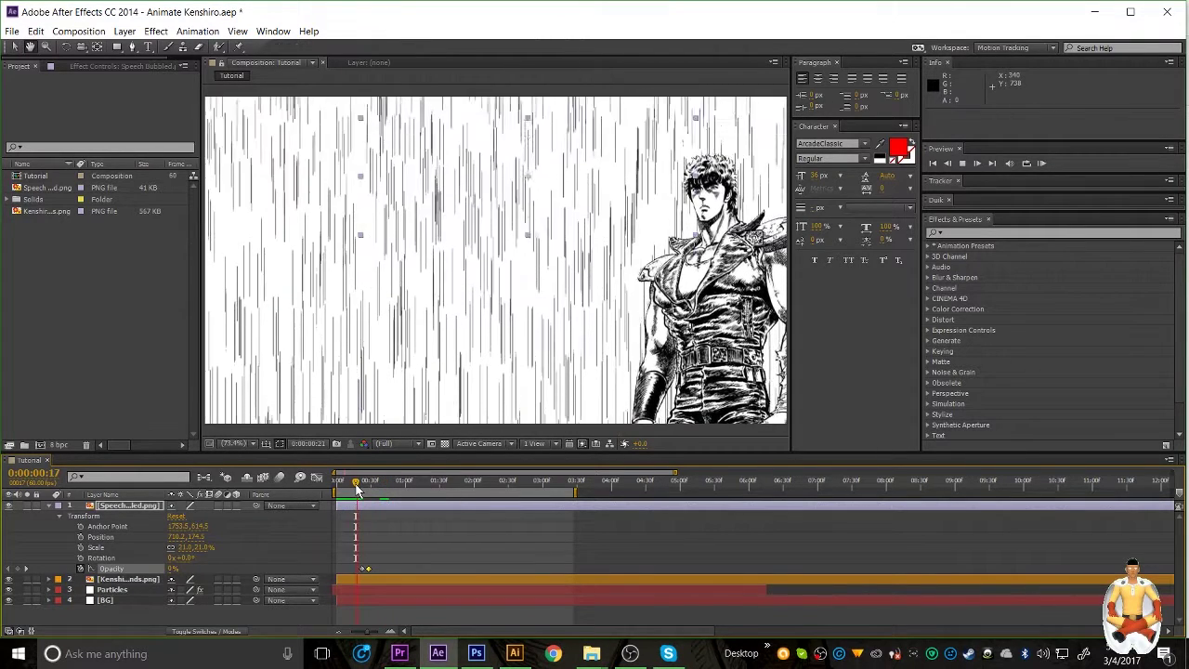
key("space")
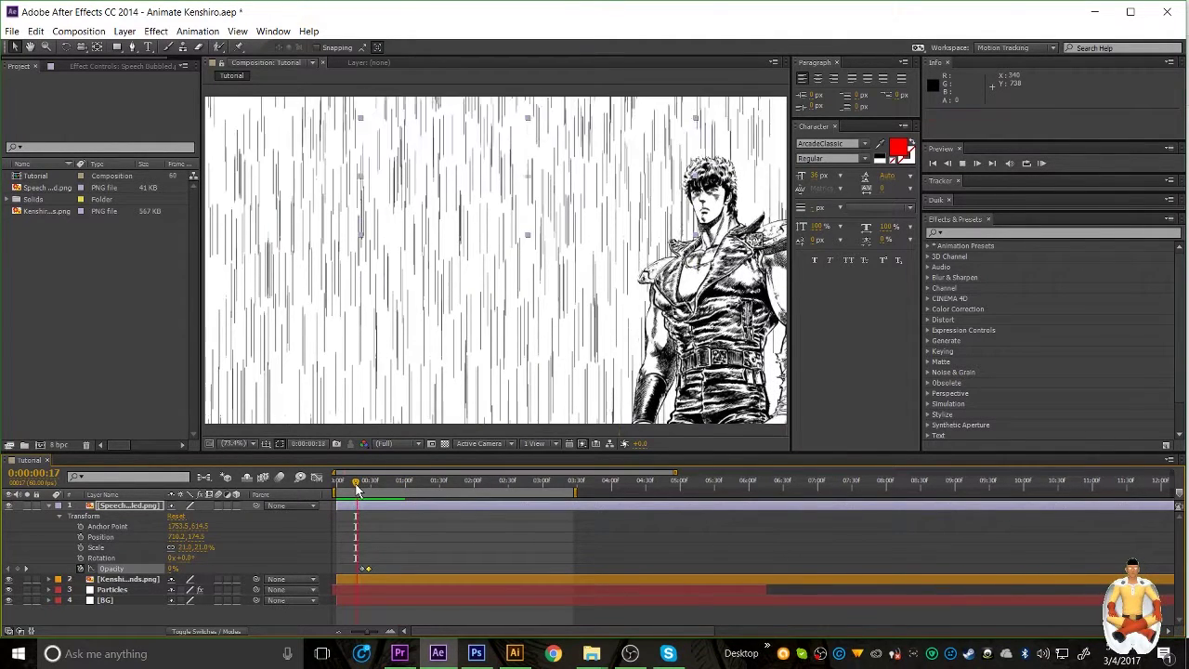
Preview the bubble's fade-in, then enable motion blur on the Kenshiro and Particles layers.
key("space")
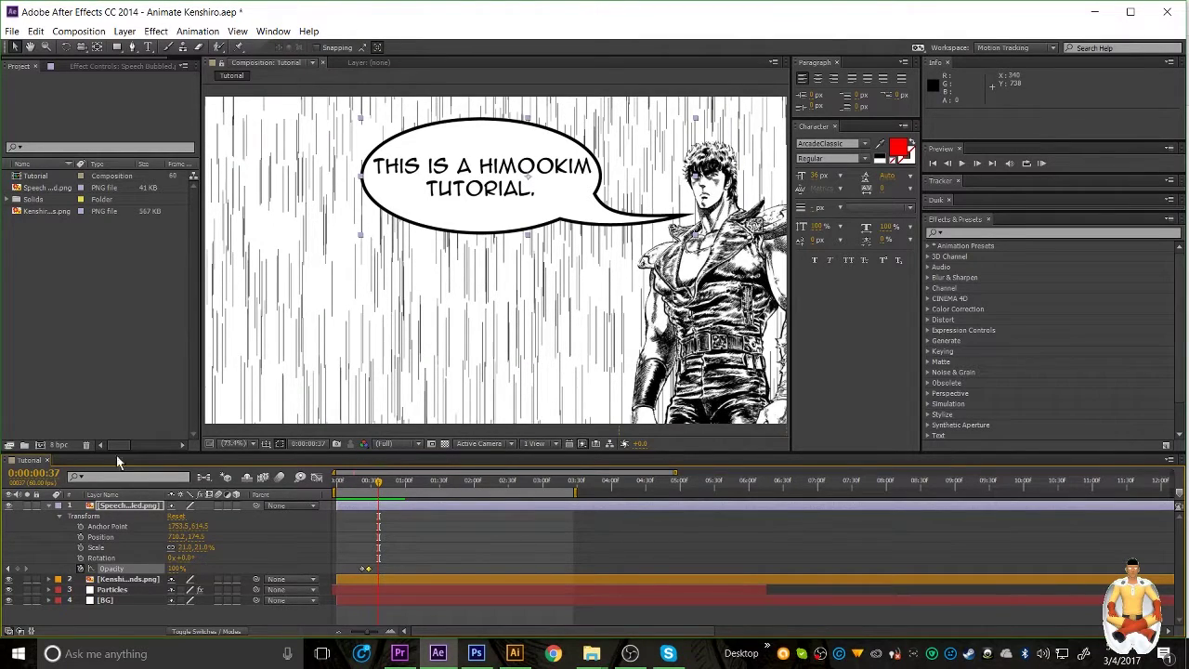
left_click(48, 505)
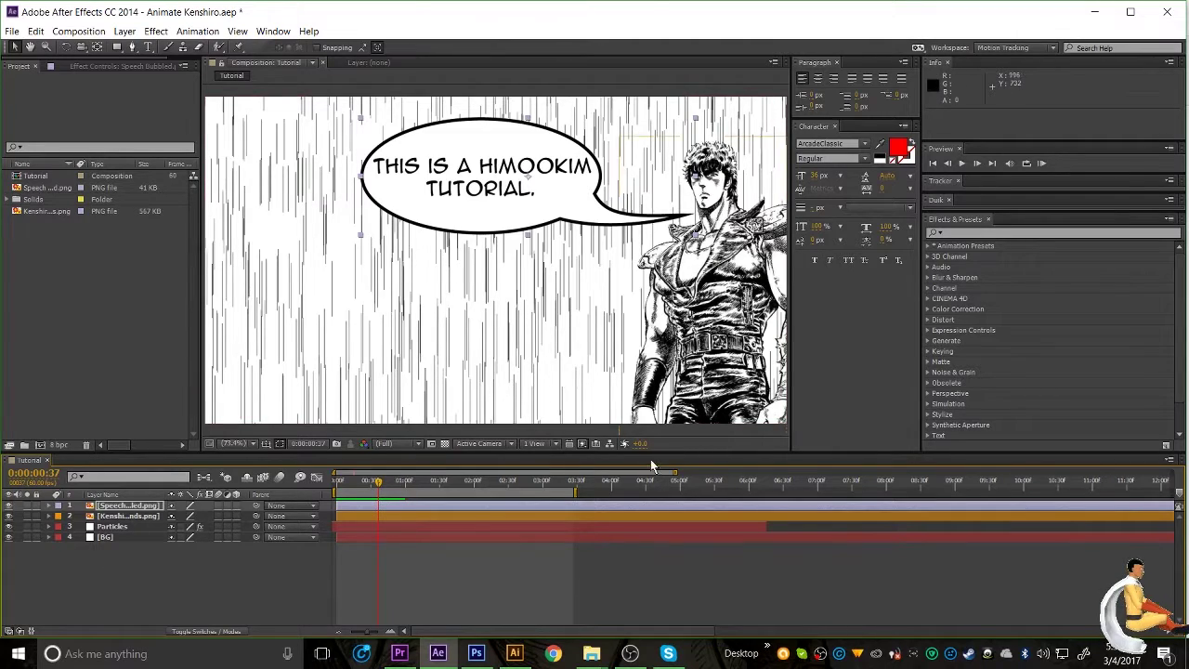
left_click(130, 518)
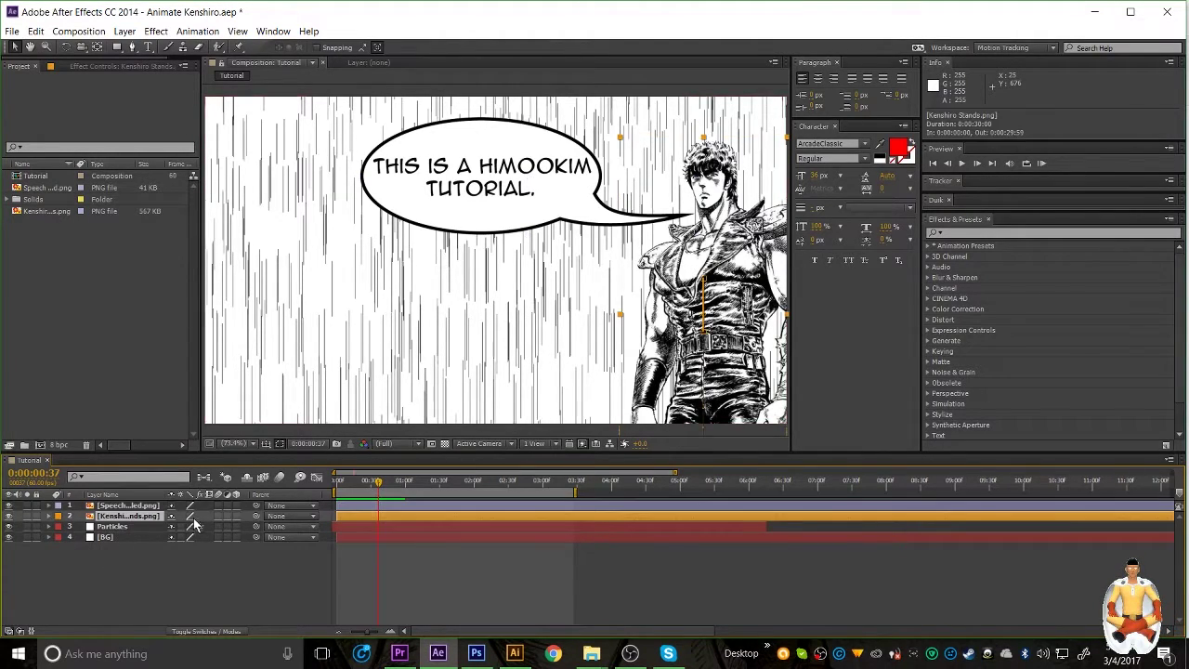
left_click(218, 515)
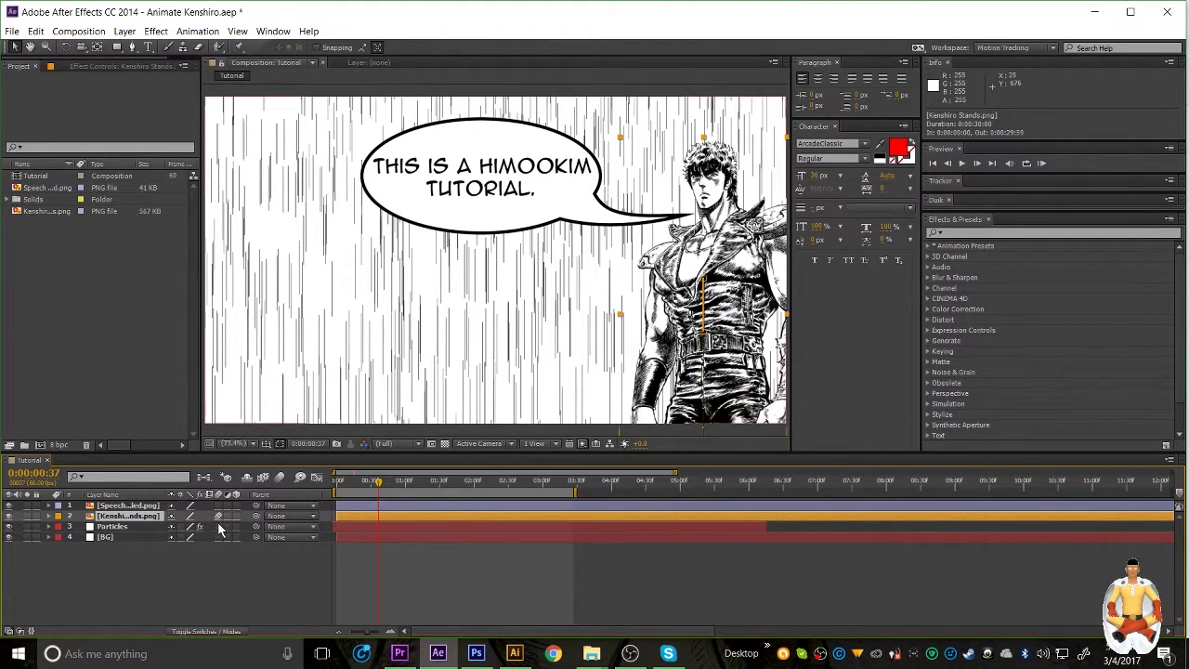
left_click(249, 581)
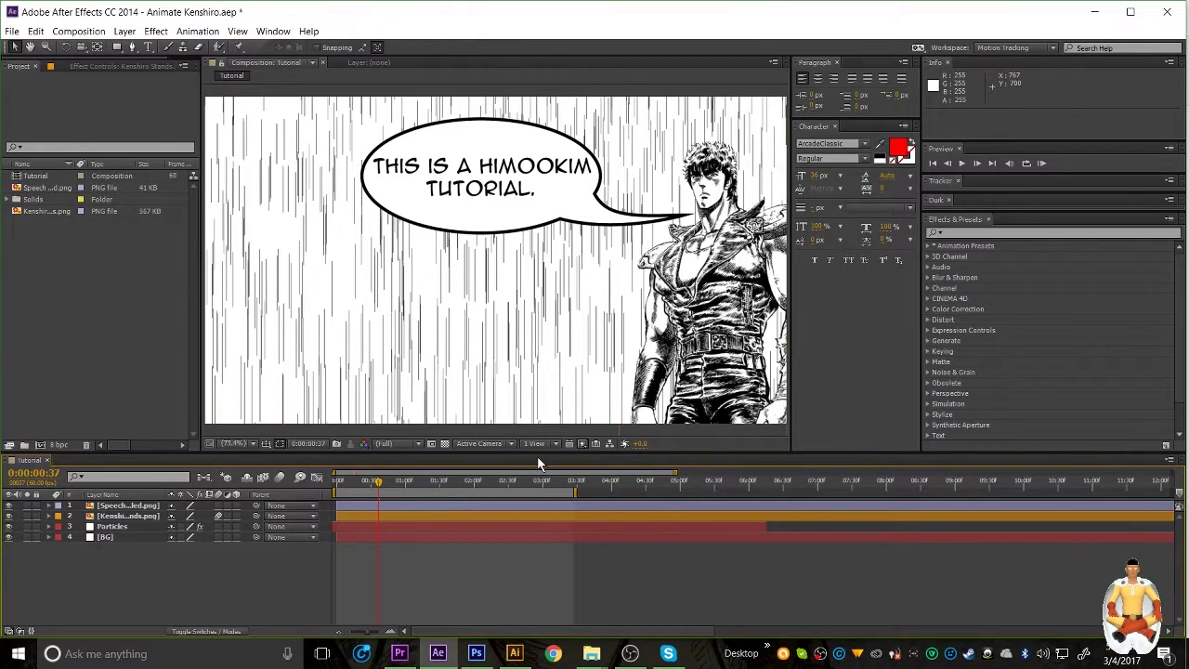
left_click(220, 517)
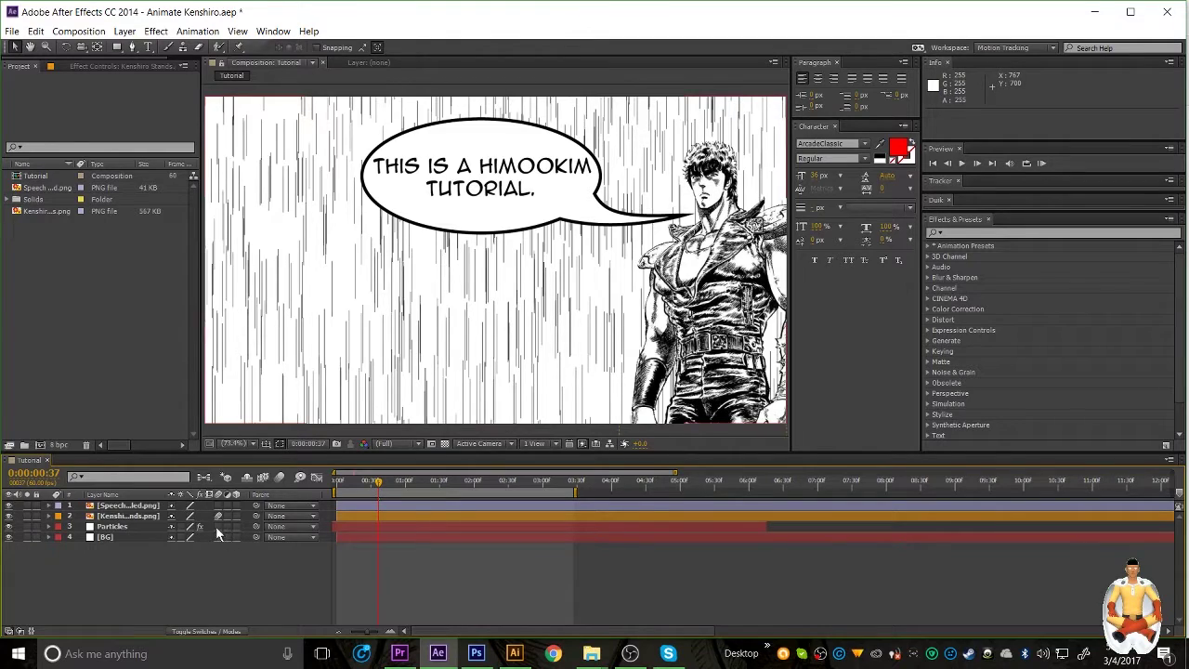
left_click(217, 526)
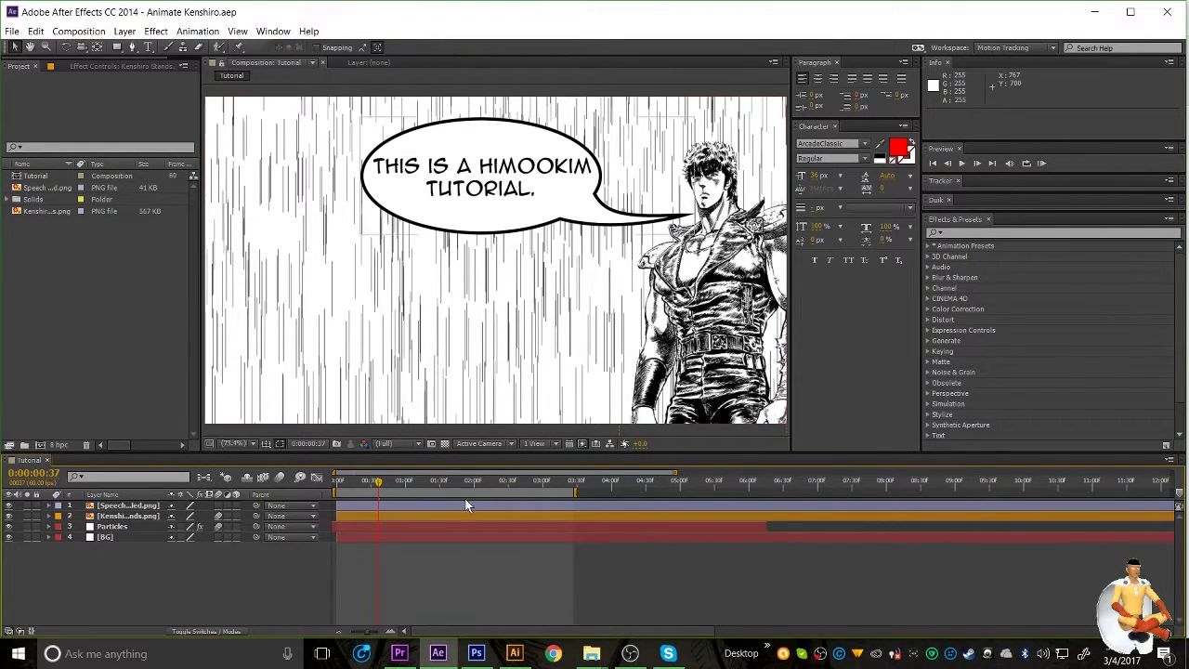
Shorten the work area to end at 0:00:02:15 and add the Tutorial composition to the render queue.
left_click_drag(577, 486, 492, 558)
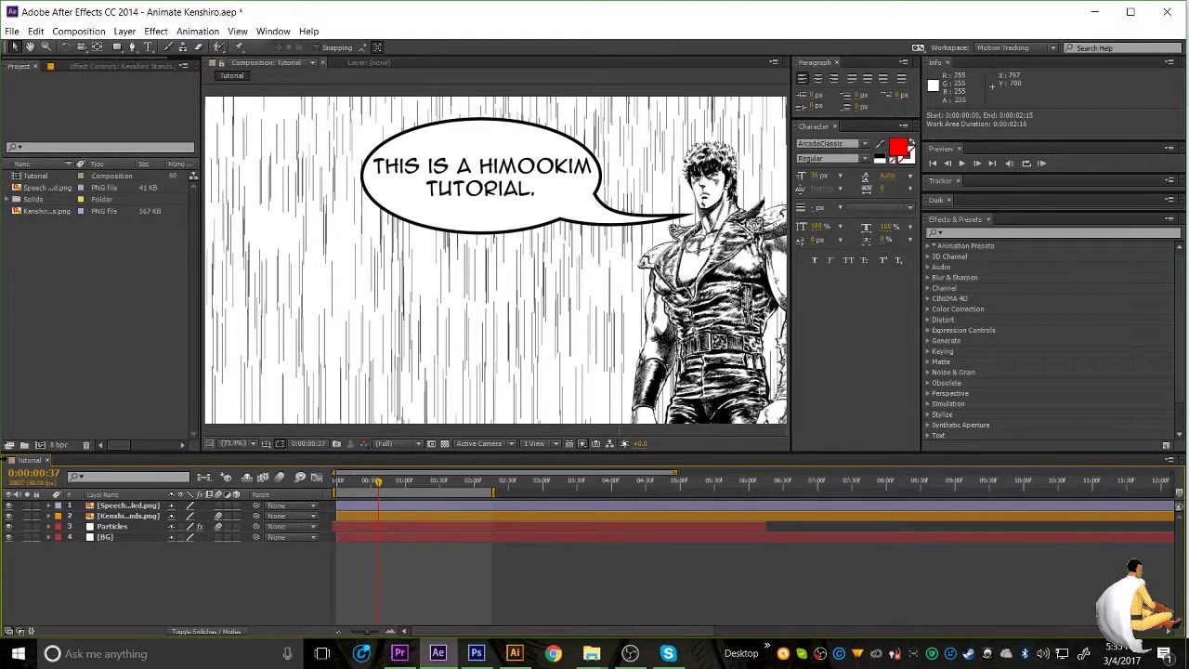
left_click_drag(379, 481, 336, 497)
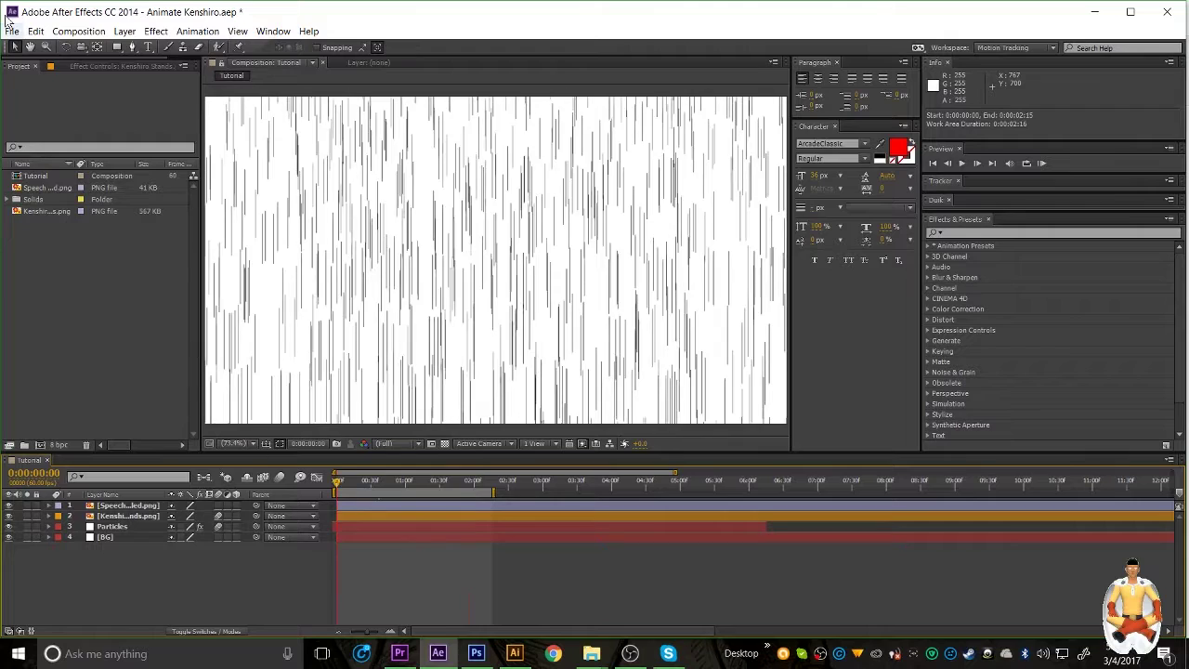
left_click(13, 30)
mouse_move(89, 239)
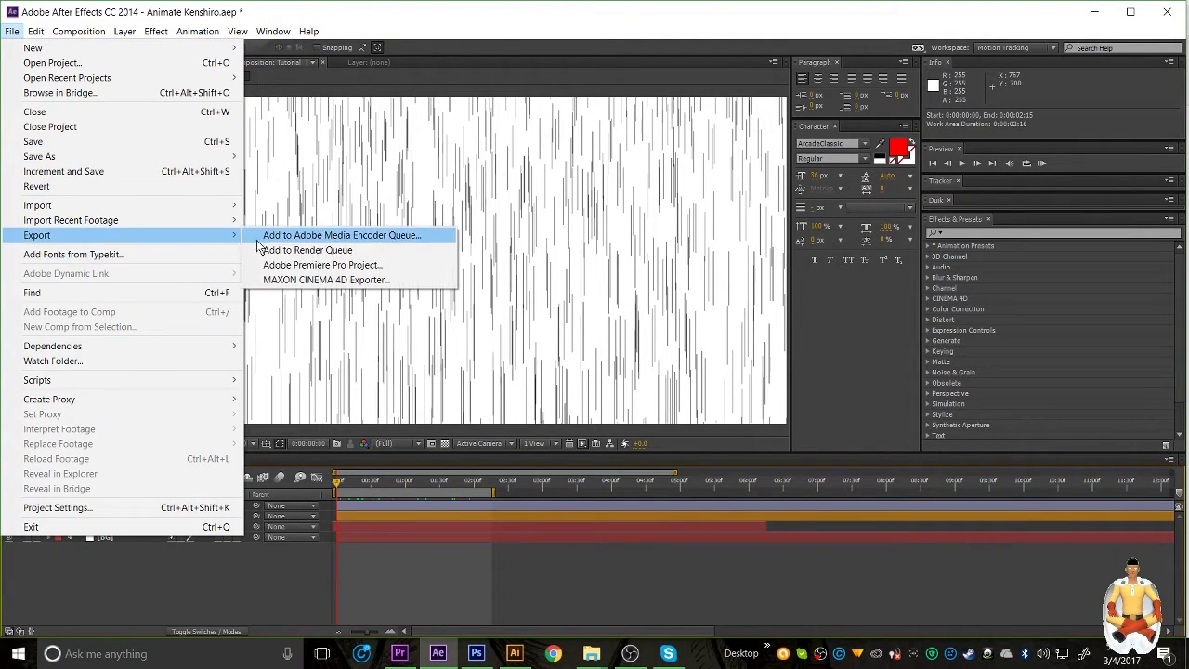
left_click(339, 251)
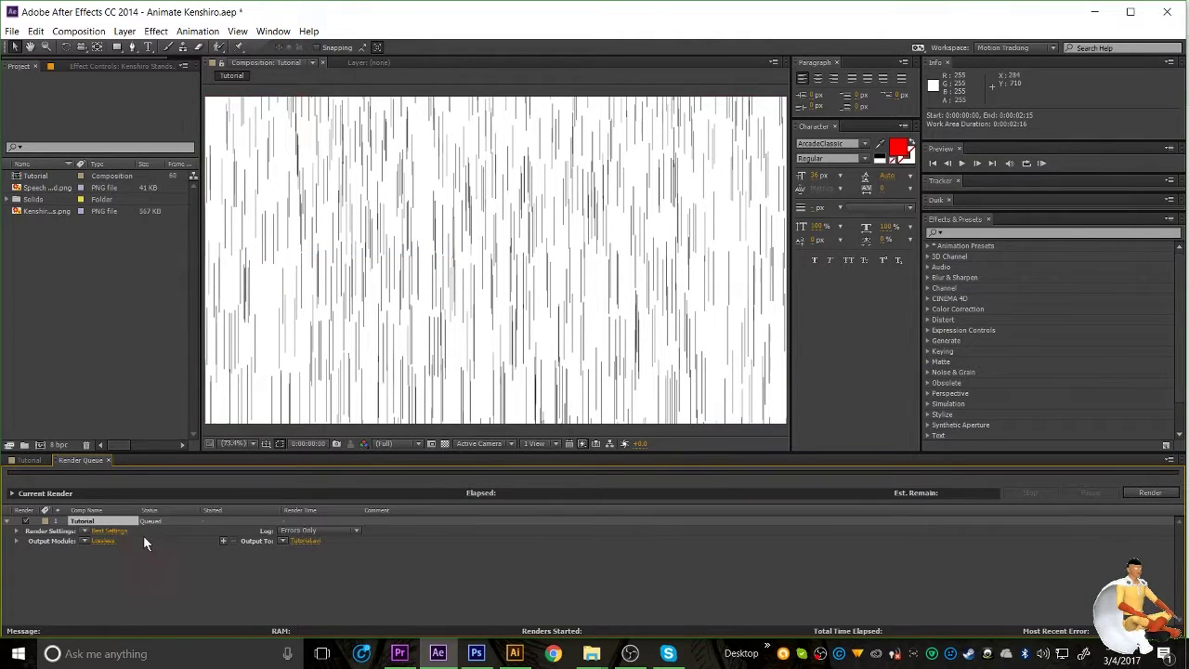
Review the output module's available formats and leave its settings unchanged.
left_click(93, 543)
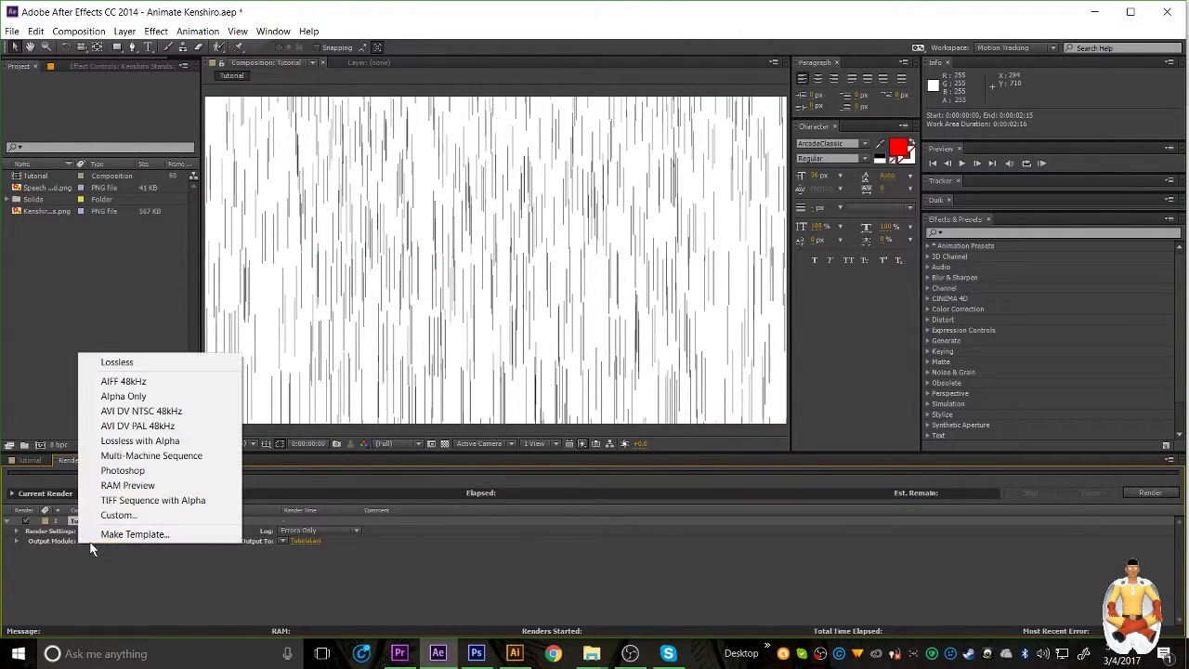
left_click(99, 555)
left_click(104, 539)
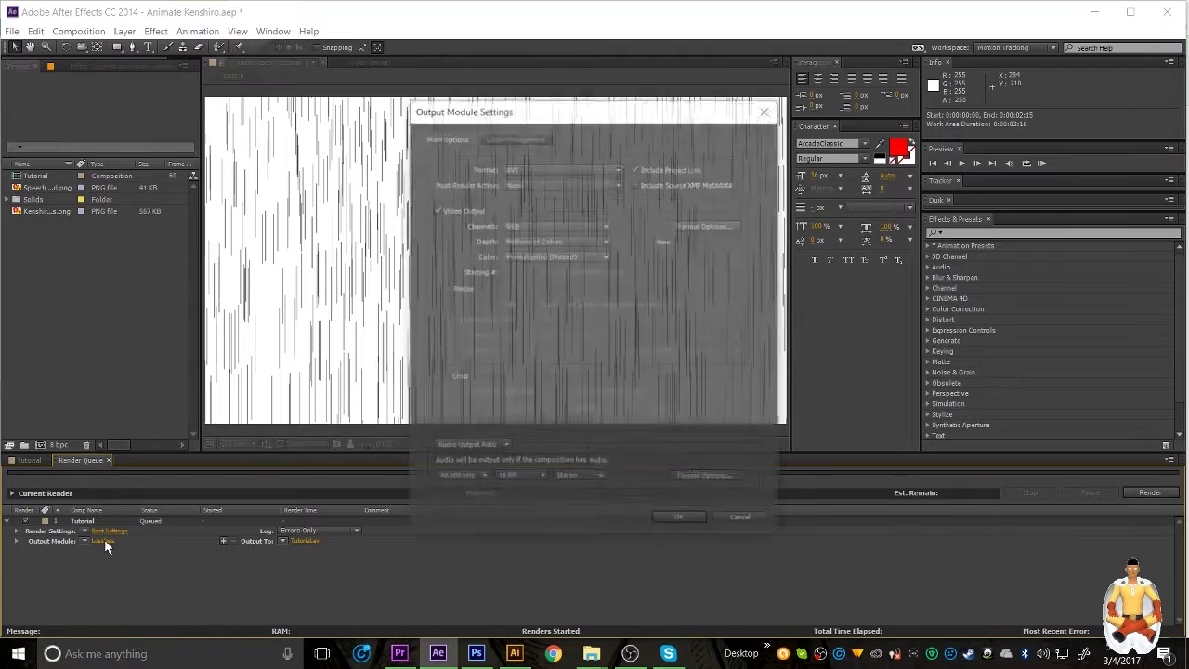
left_click(561, 174)
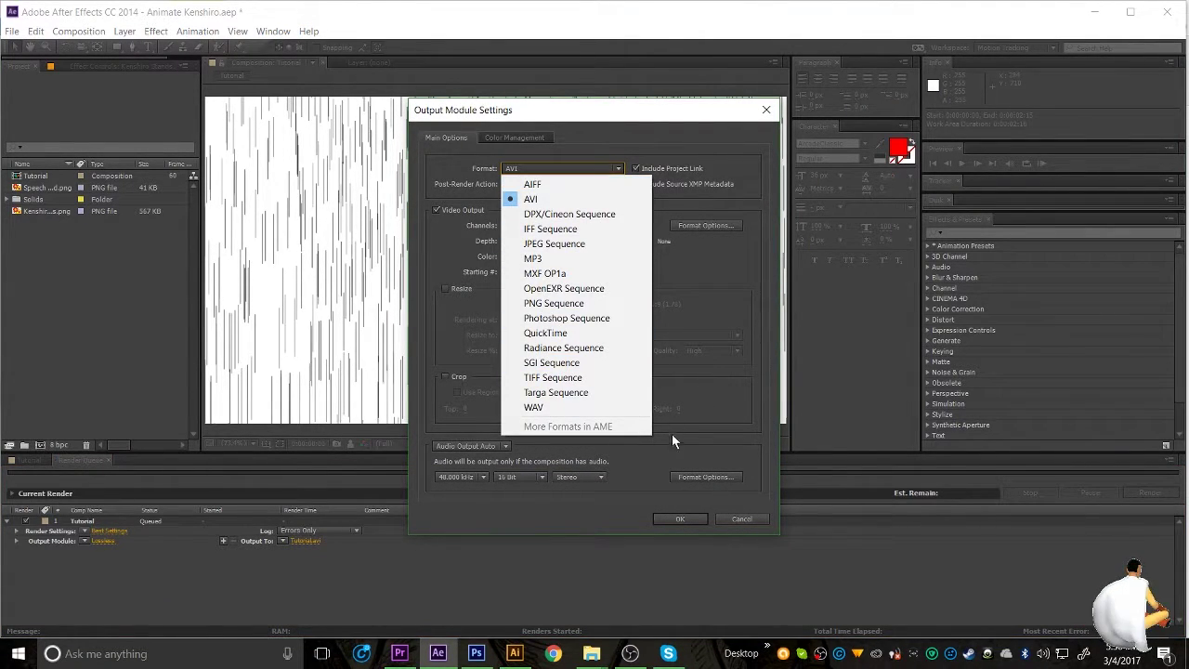
left_click(729, 520)
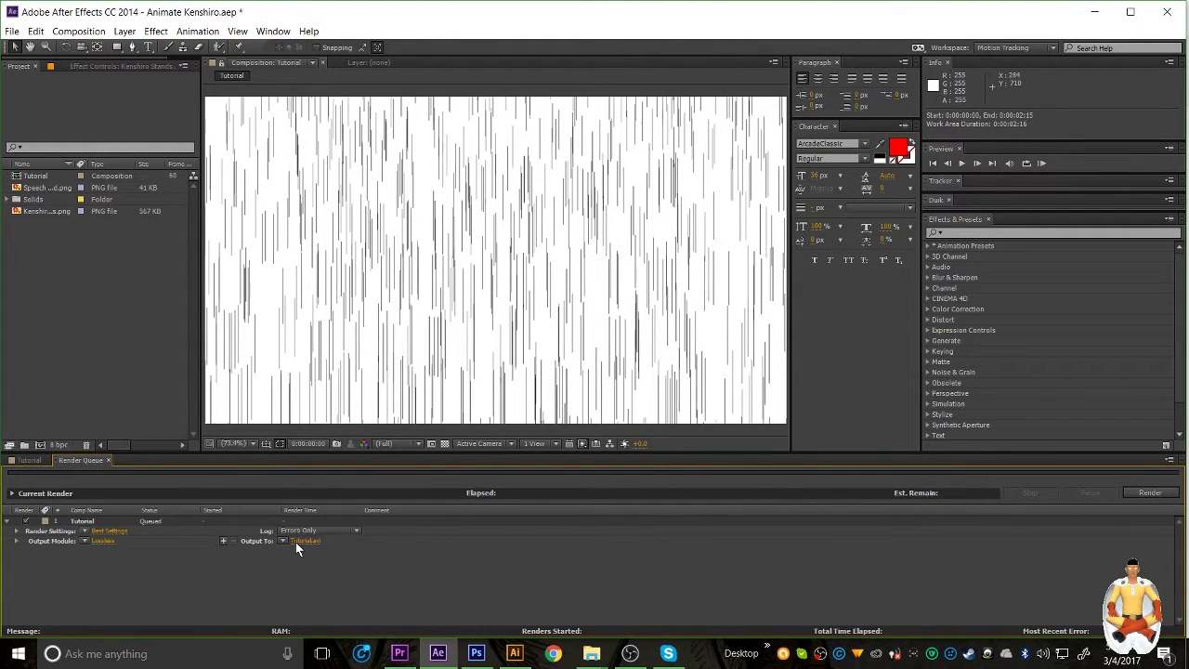
Set the render output to Tutorial.avi in the Tutorial folder inside Pictures.
left_click(296, 542)
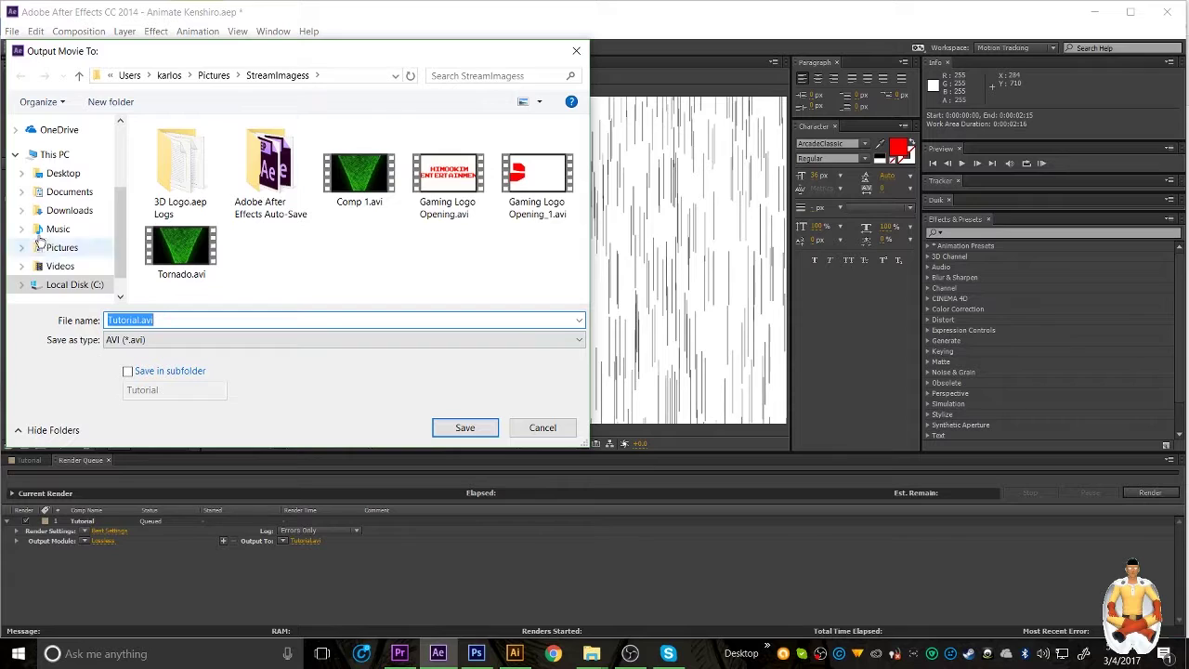
left_click(35, 247)
left_click_drag(586, 158, 582, 279)
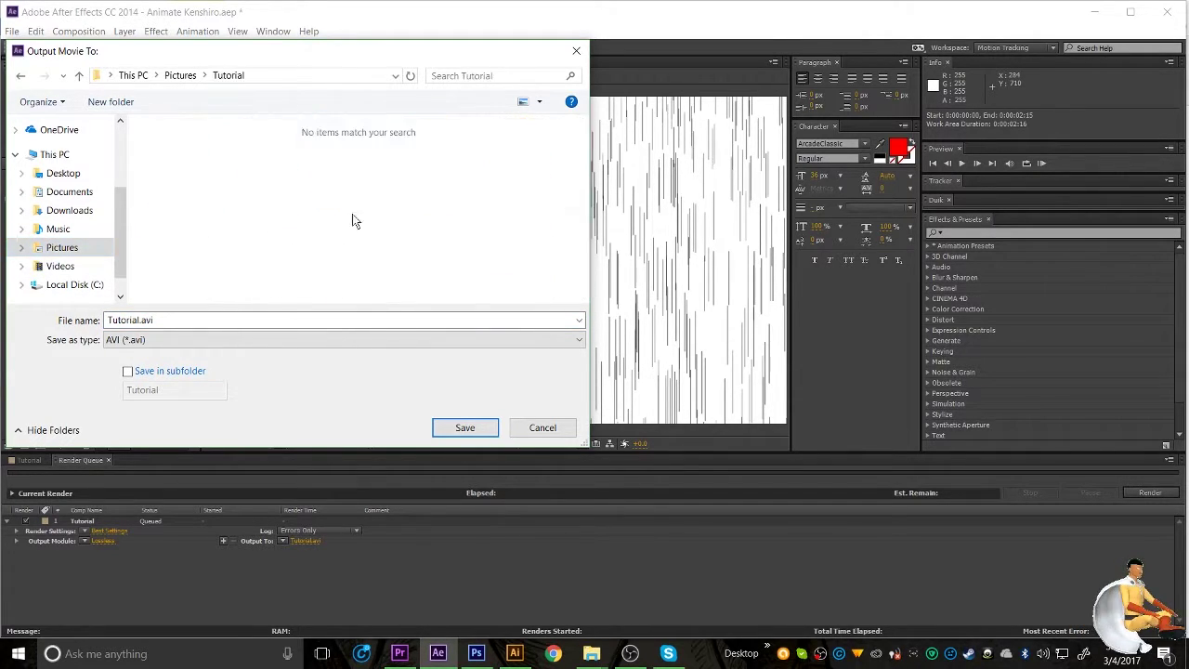
left_click(462, 427)
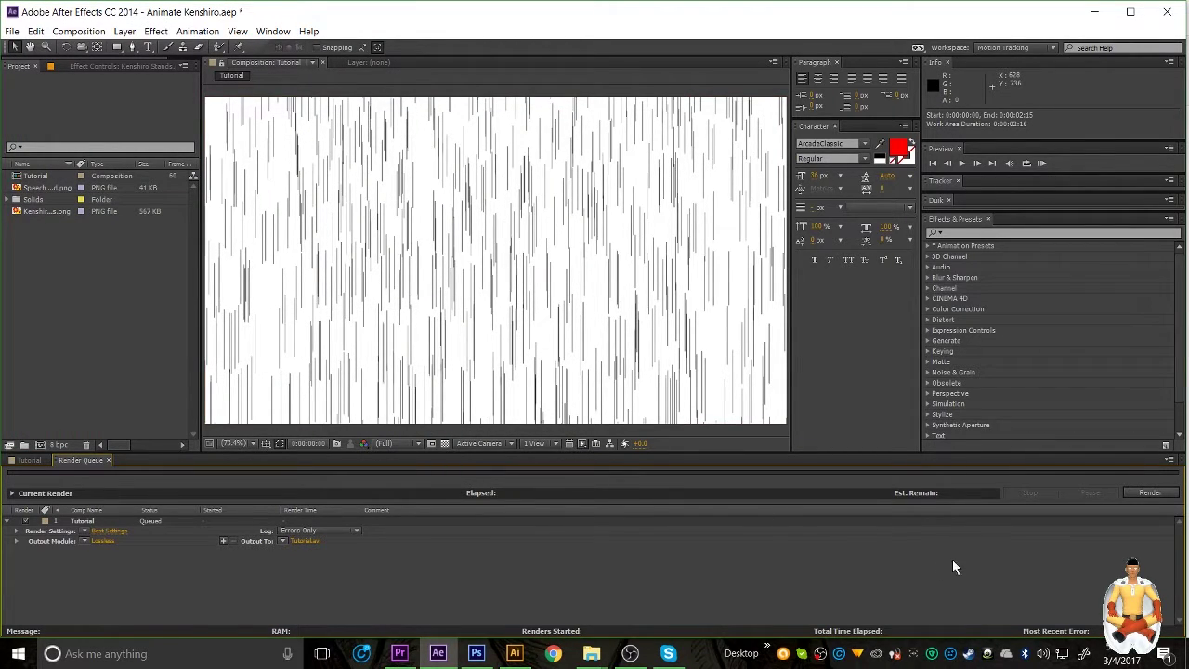
Start rendering the Tutorial composition, stop the render partway and close the render queue.
left_click(1150, 494)
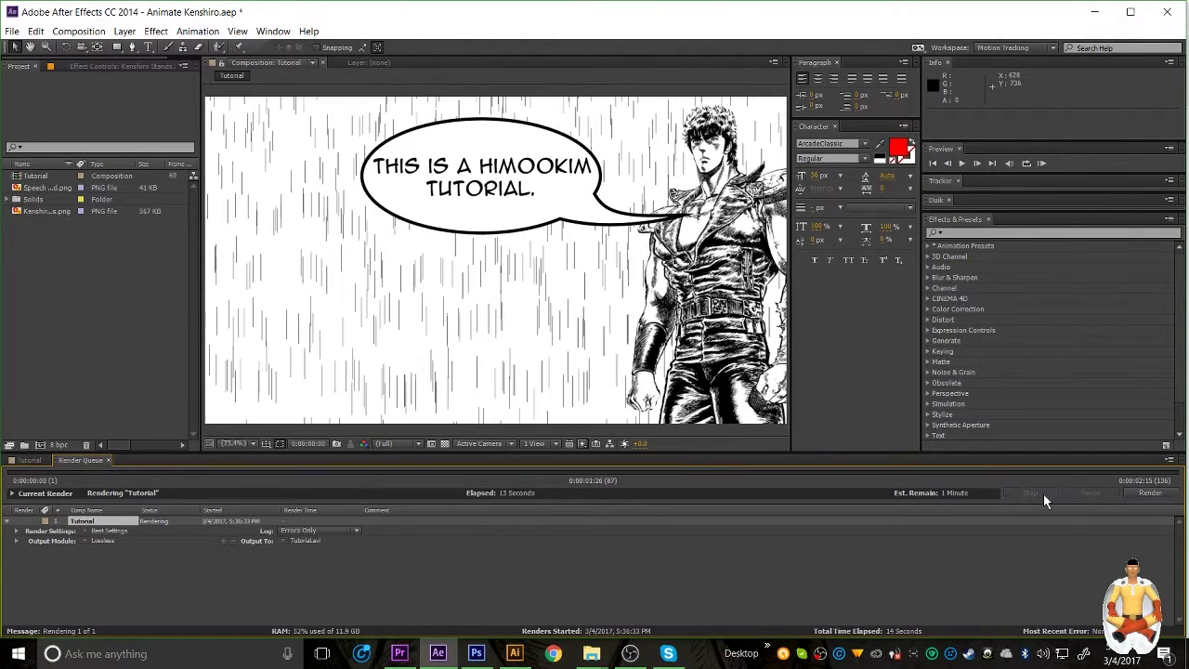
left_click(1031, 494)
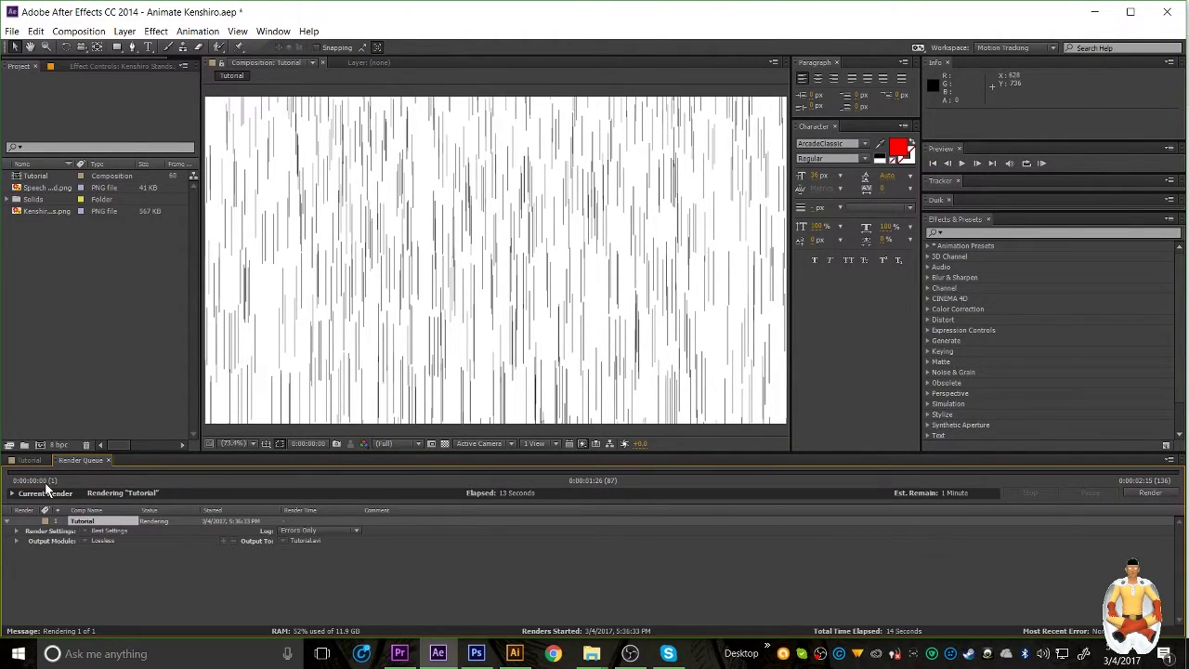
left_click(108, 460)
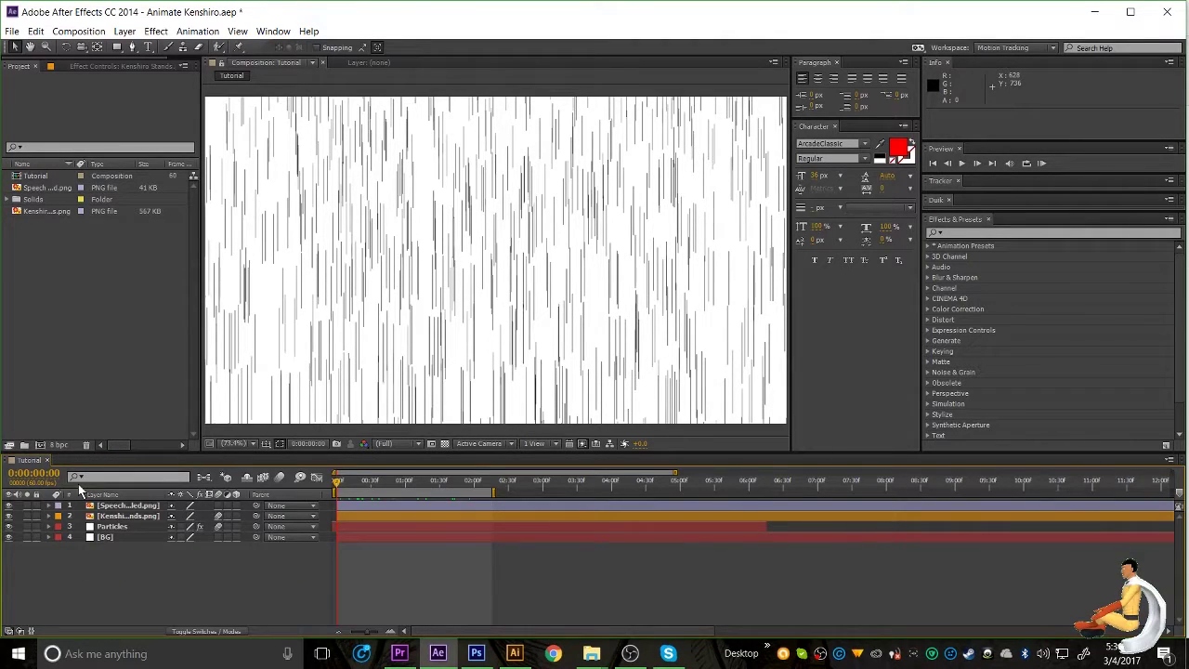
Preview Kenshiro's entrance and move the speech bubble slightly up to position 703.4, 148.6.
left_click(128, 516)
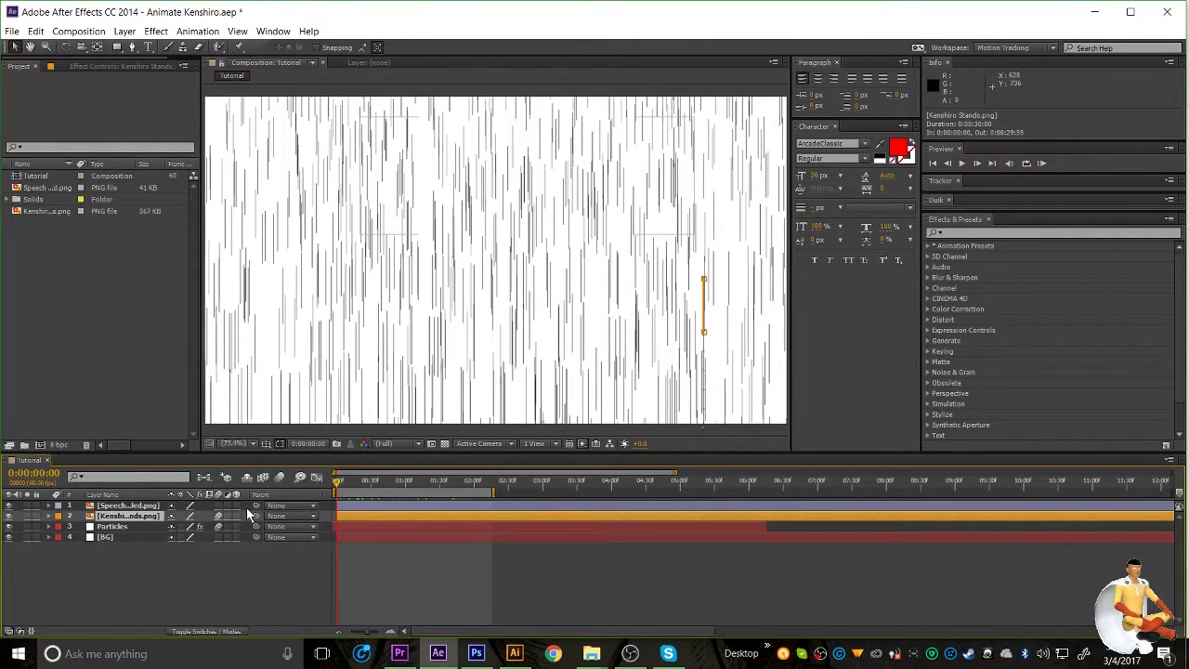
left_click_drag(337, 481, 364, 484)
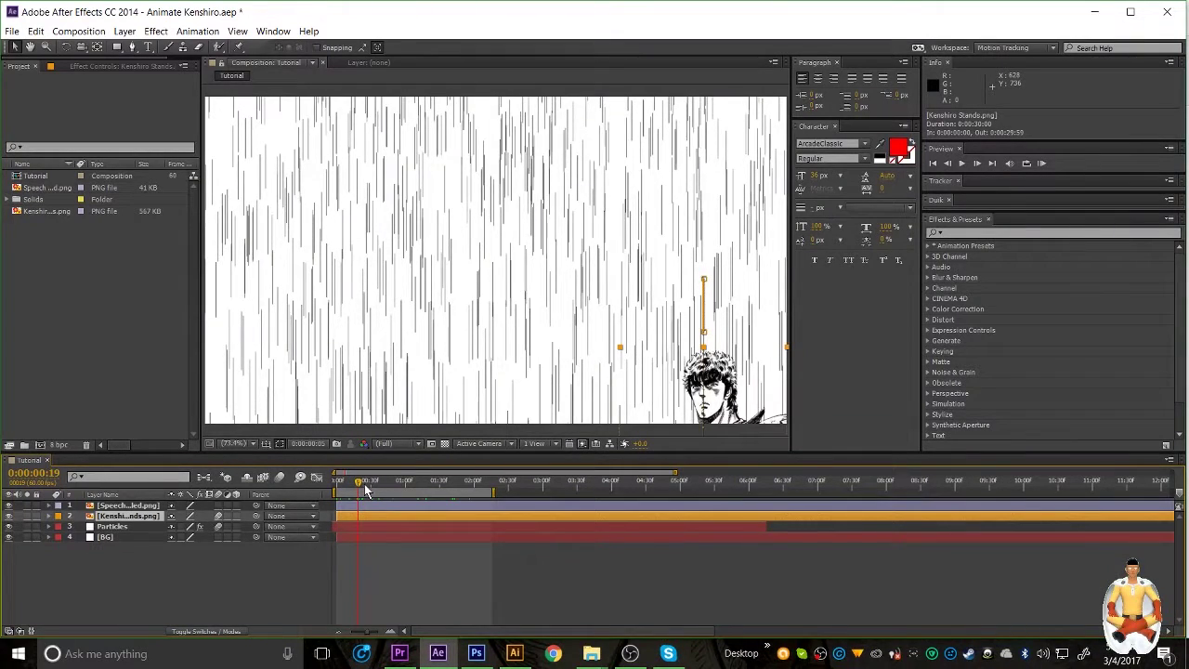
key("space")
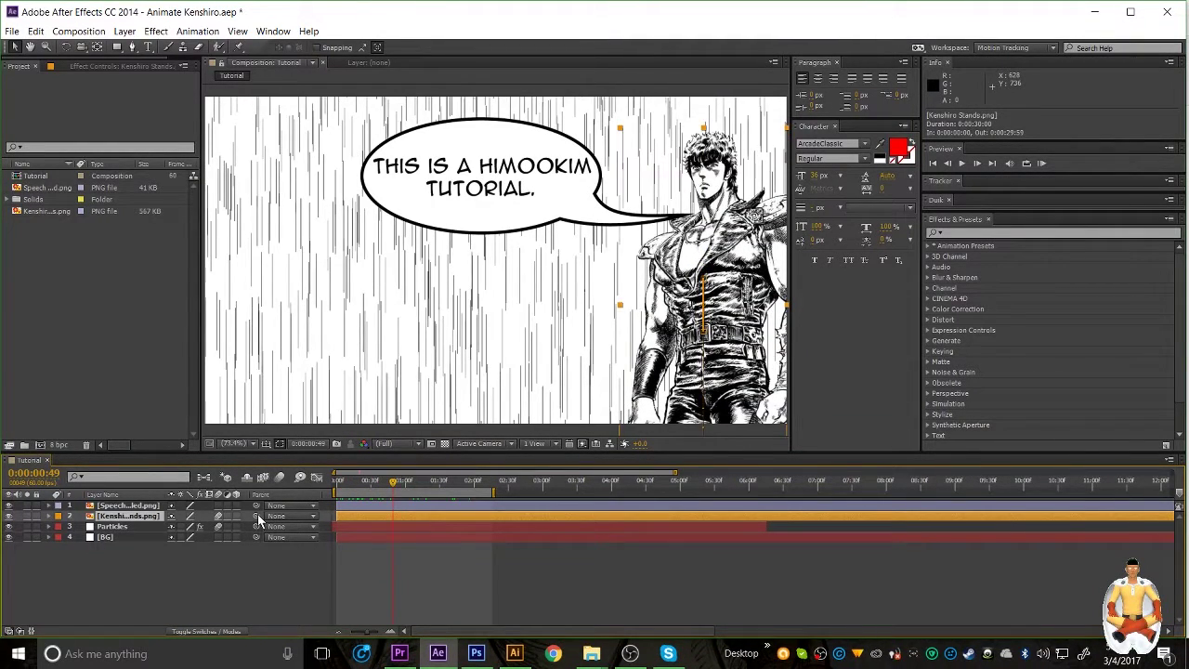
left_click(130, 506)
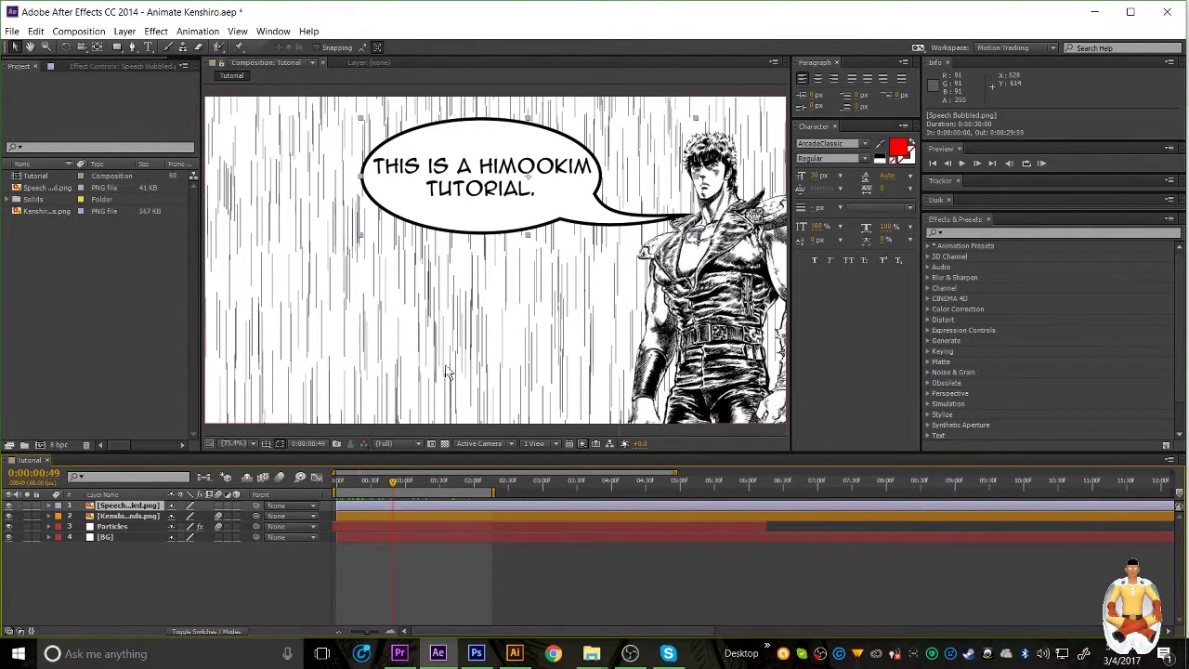
left_click_drag(459, 203, 456, 191)
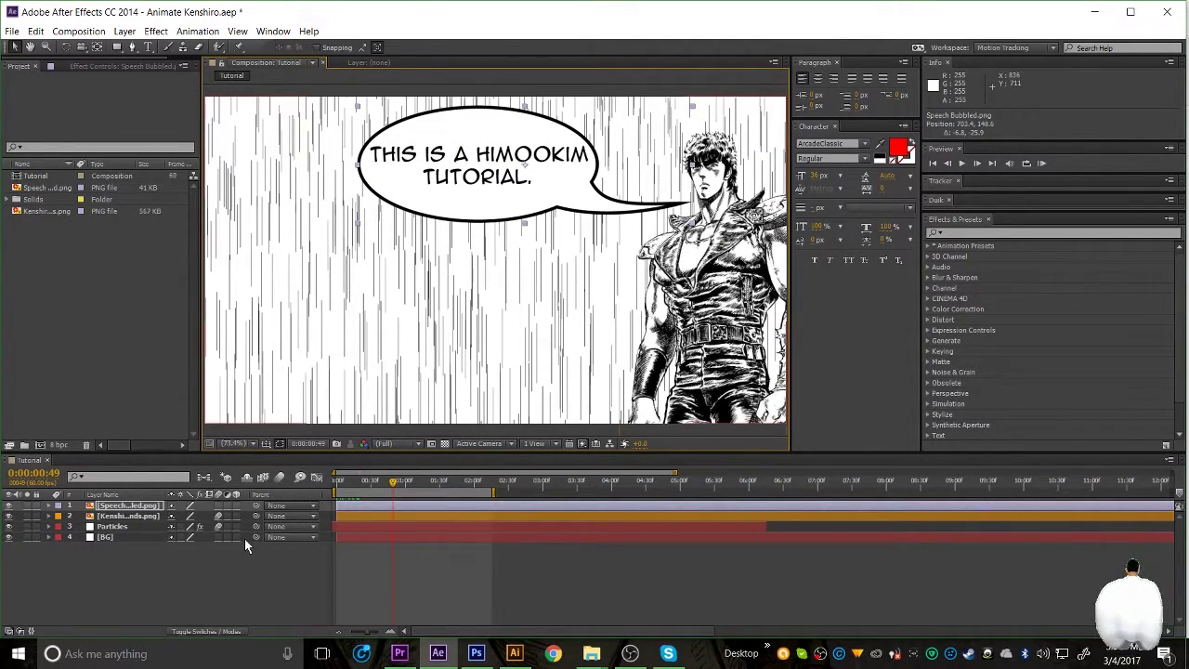
left_click(248, 570)
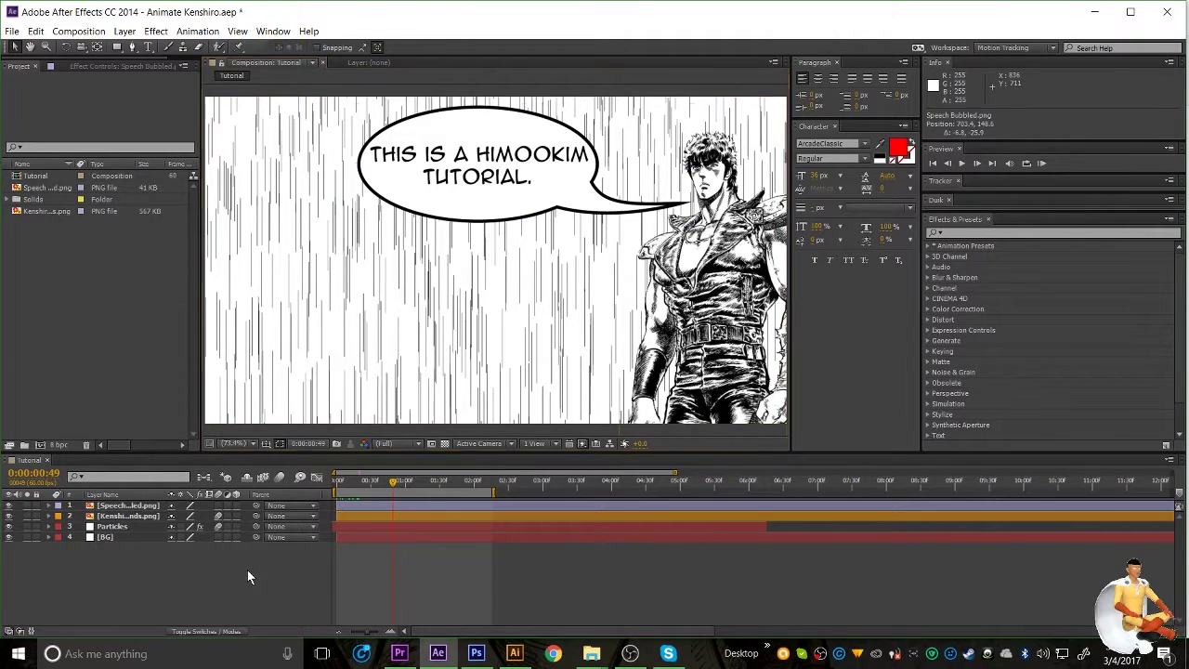
Parent the speech bubble layer to the Kenshiro layer and scrub the timeline to check that they move together.
left_click(134, 508)
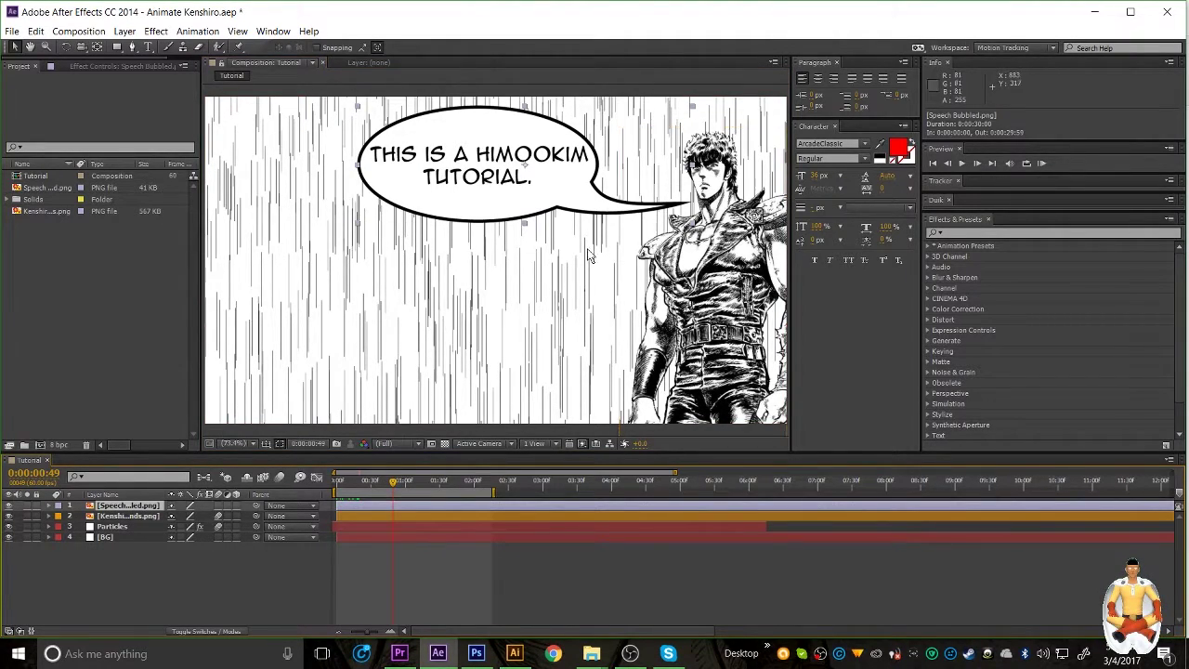
left_click_drag(257, 515, 256, 517)
left_click_drag(398, 485, 362, 521)
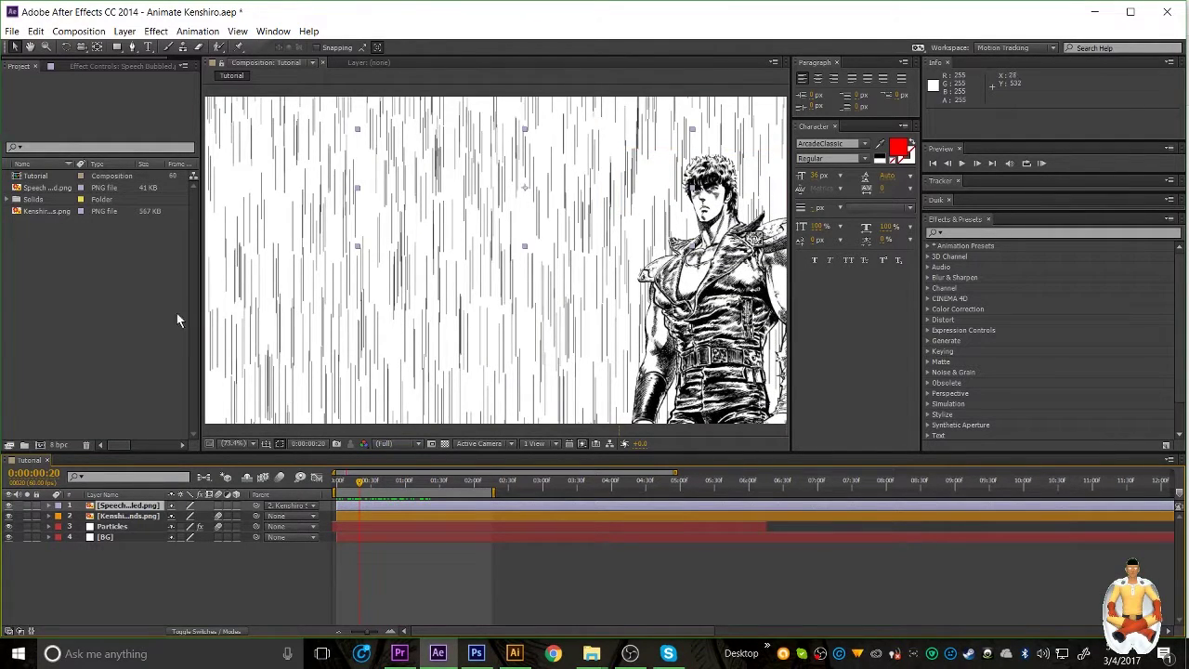
left_click_drag(357, 486, 375, 487)
Open the export options for the Tutorial composition.
left_click(12, 31)
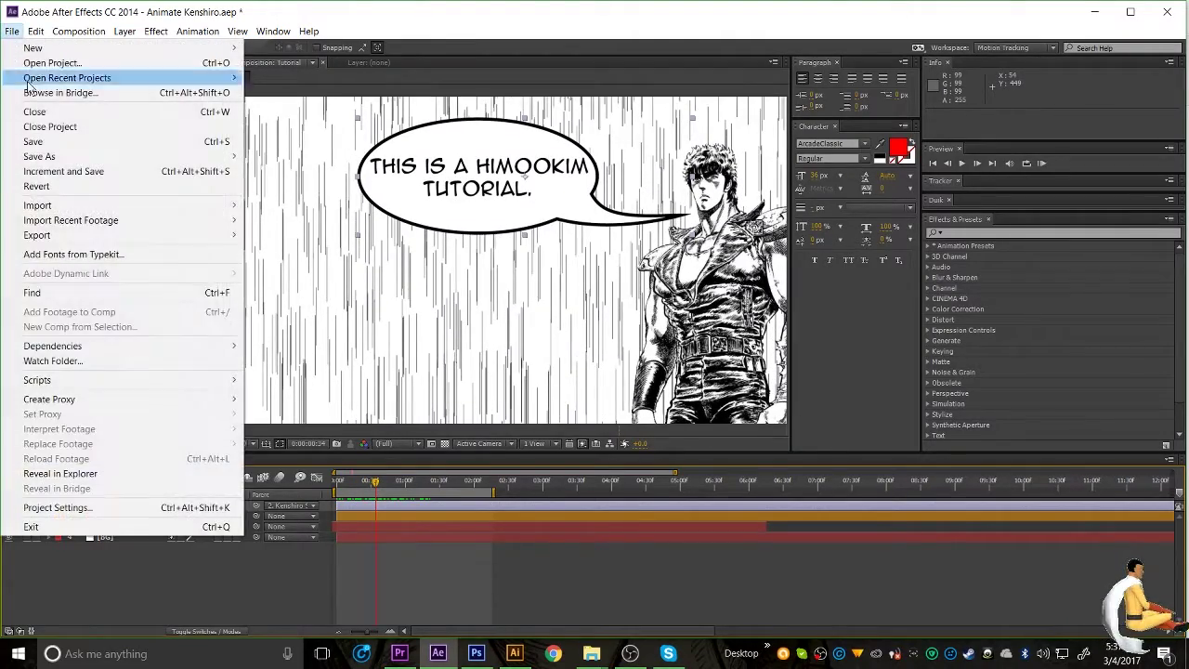
mouse_move(221, 236)
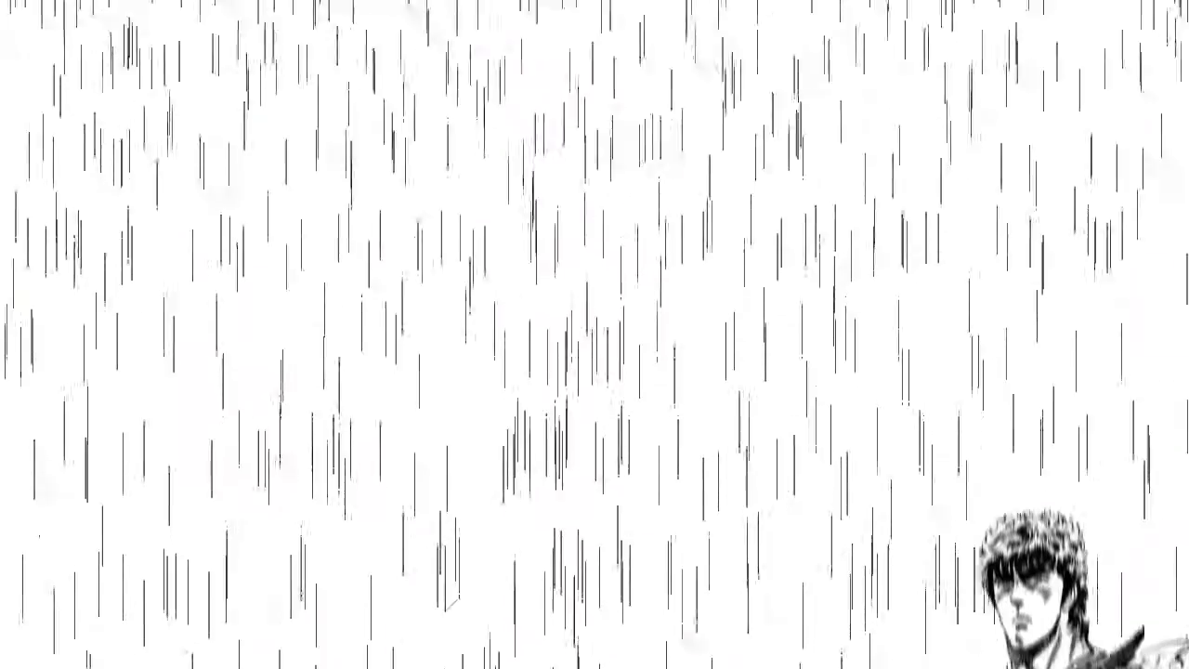